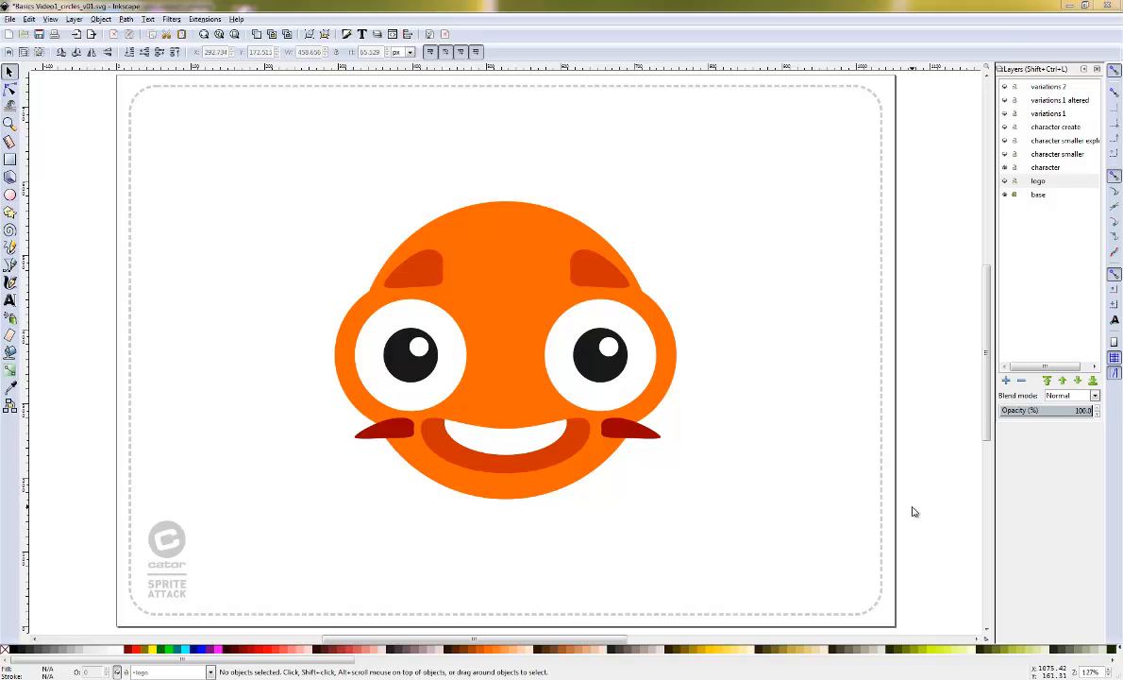
Show the character smaller layer and hide the character layer, displaying the layer of separated face parts only briefly
click(1004, 153)
click(1004, 140)
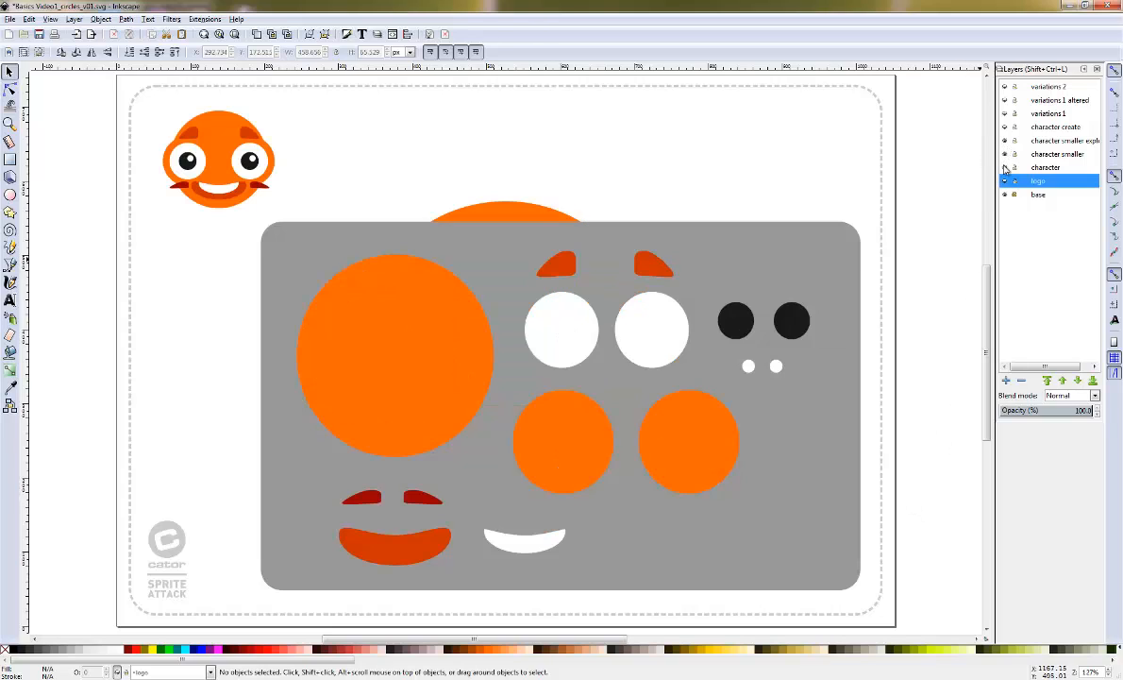
click(1004, 167)
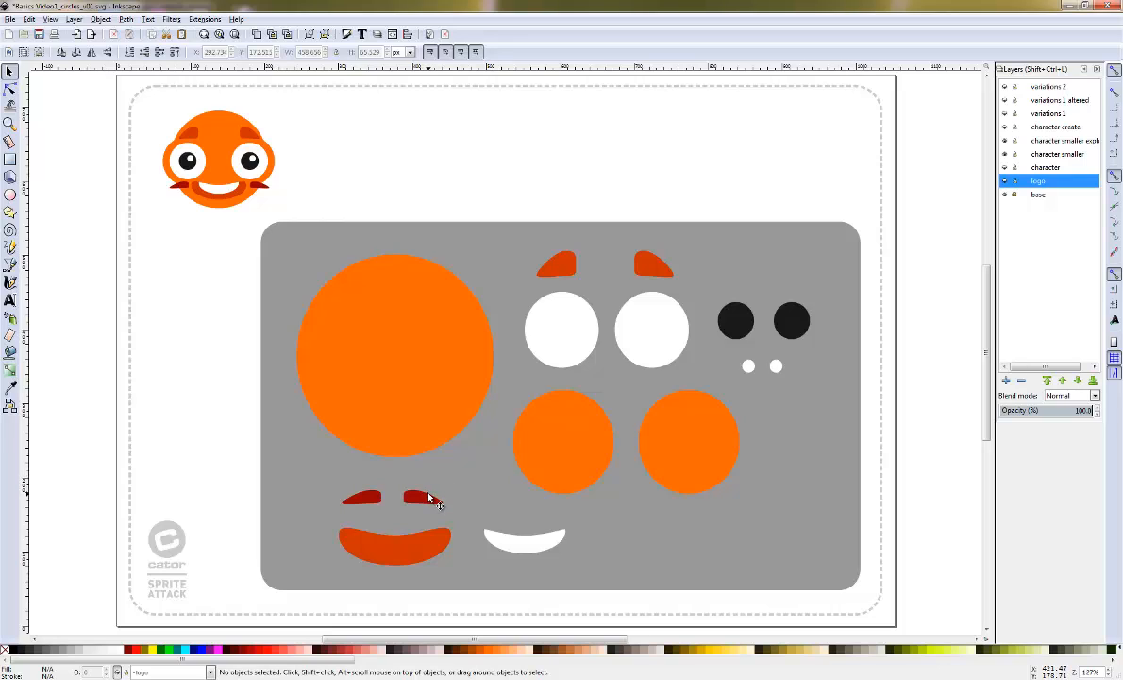
click(1005, 140)
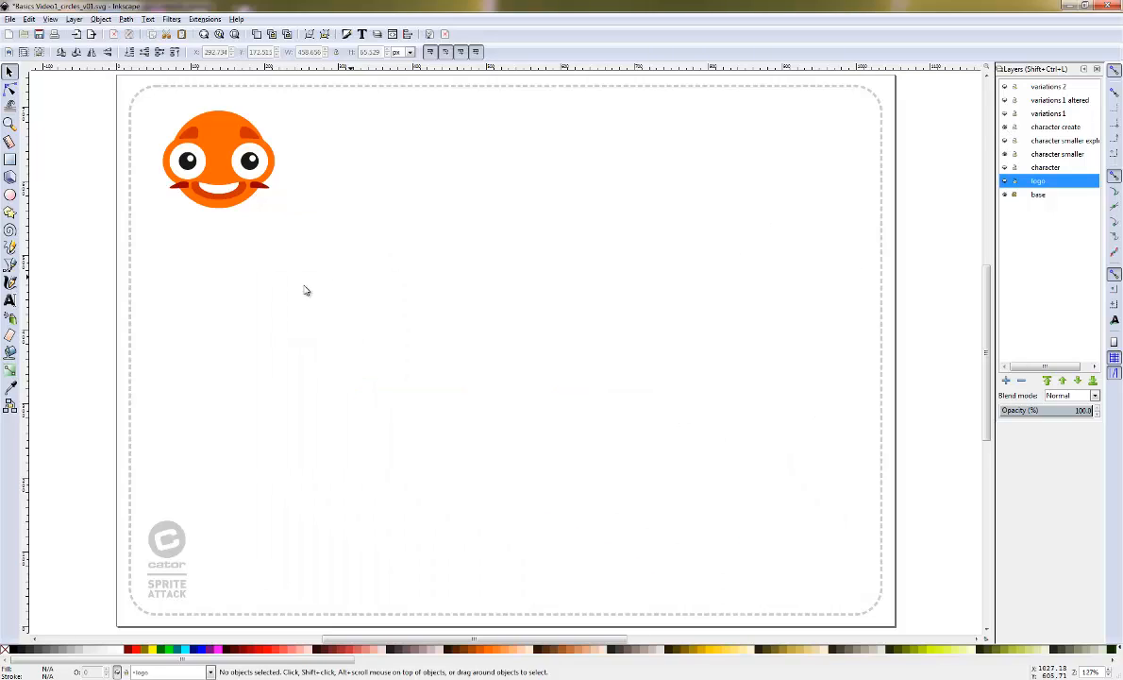
Draw an orange circle about 365 px in diameter on the character create layer
click(9, 194)
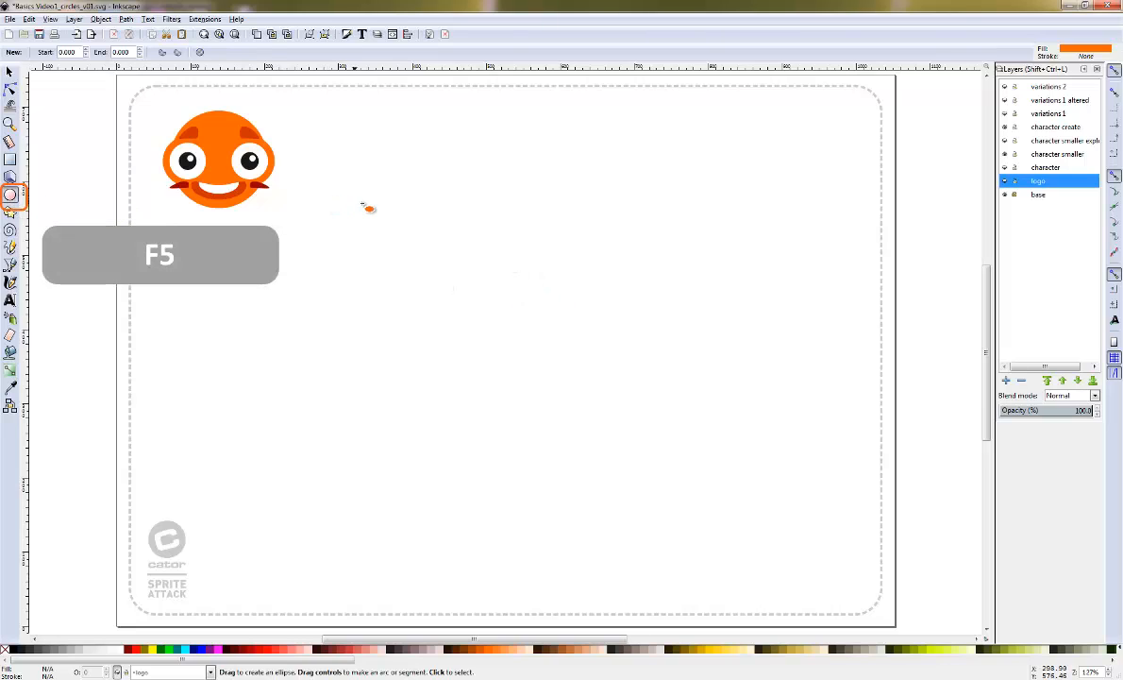
mouse_move(363, 203)
mouse_down()
mouse_move(484, 254)
mouse_move(499, 349)
mouse_up()
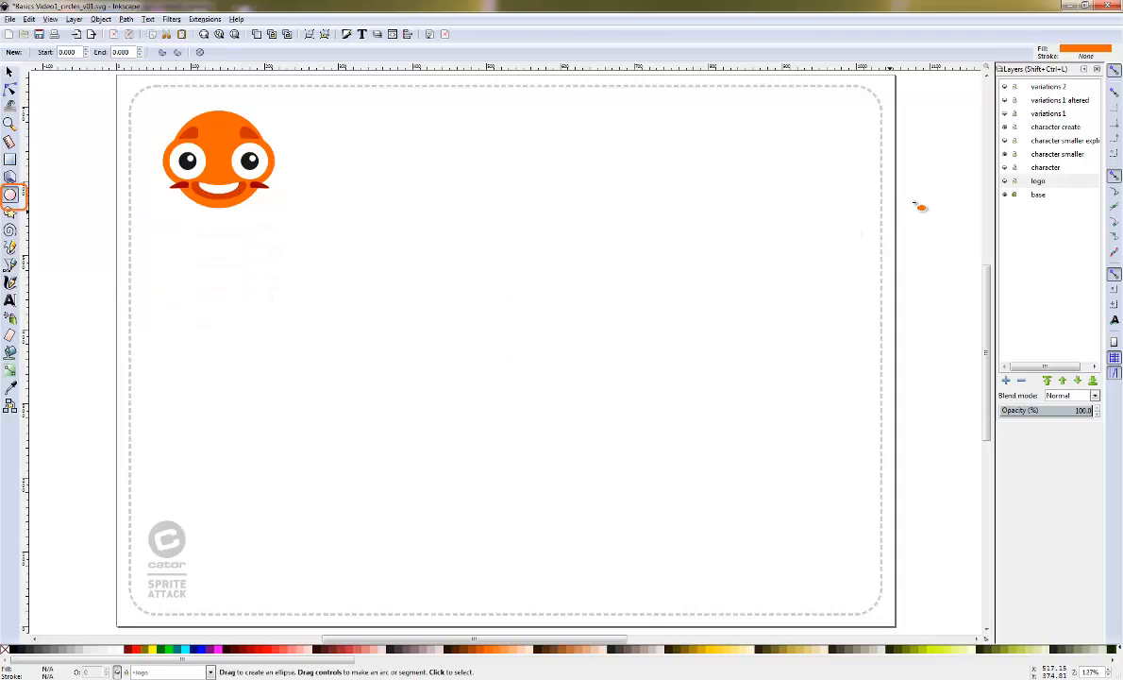
click(1039, 127)
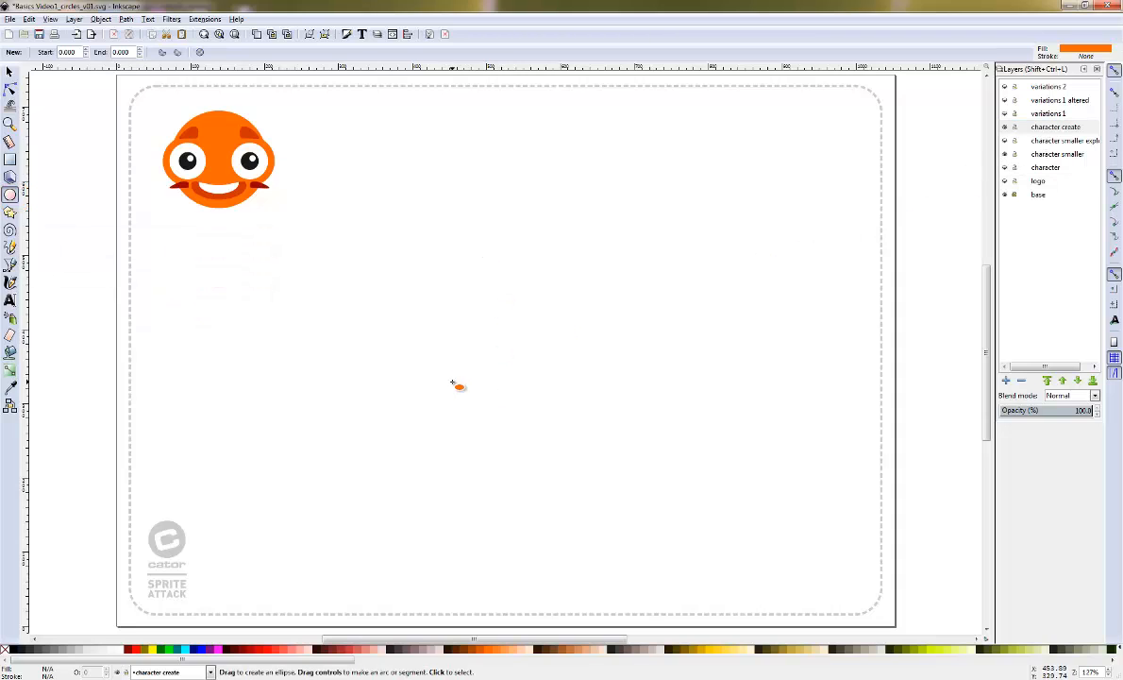
drag(453, 381, 760, 113)
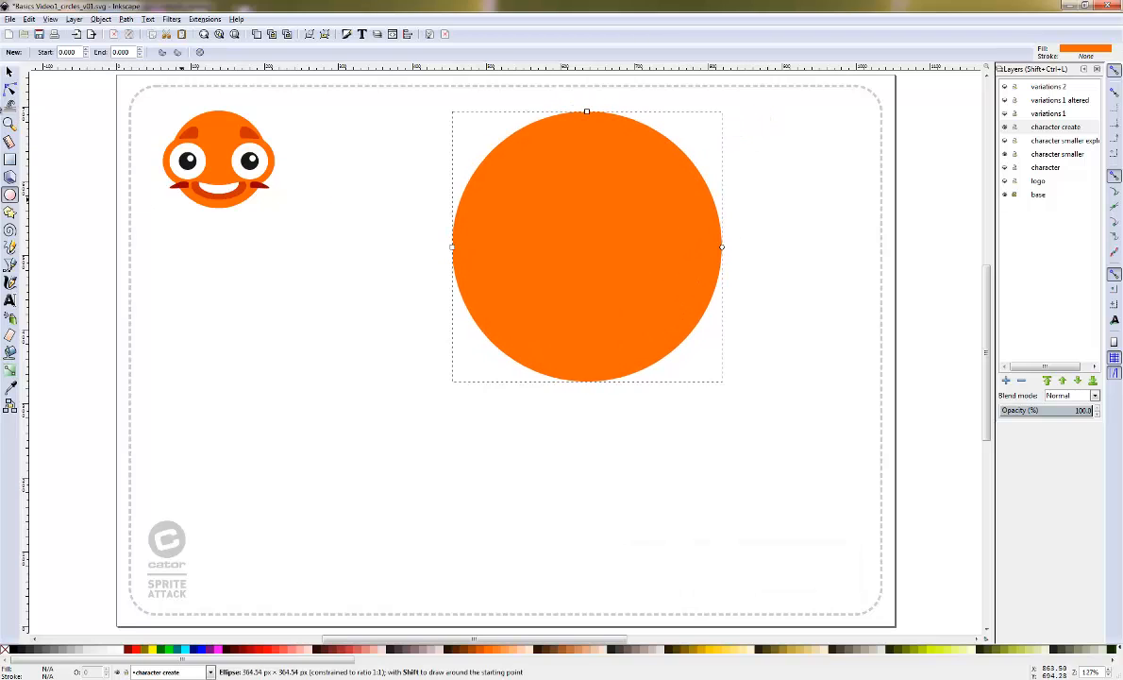
Move the large orange circle down to the middle of the page
click(10, 71)
drag(557, 247, 491, 352)
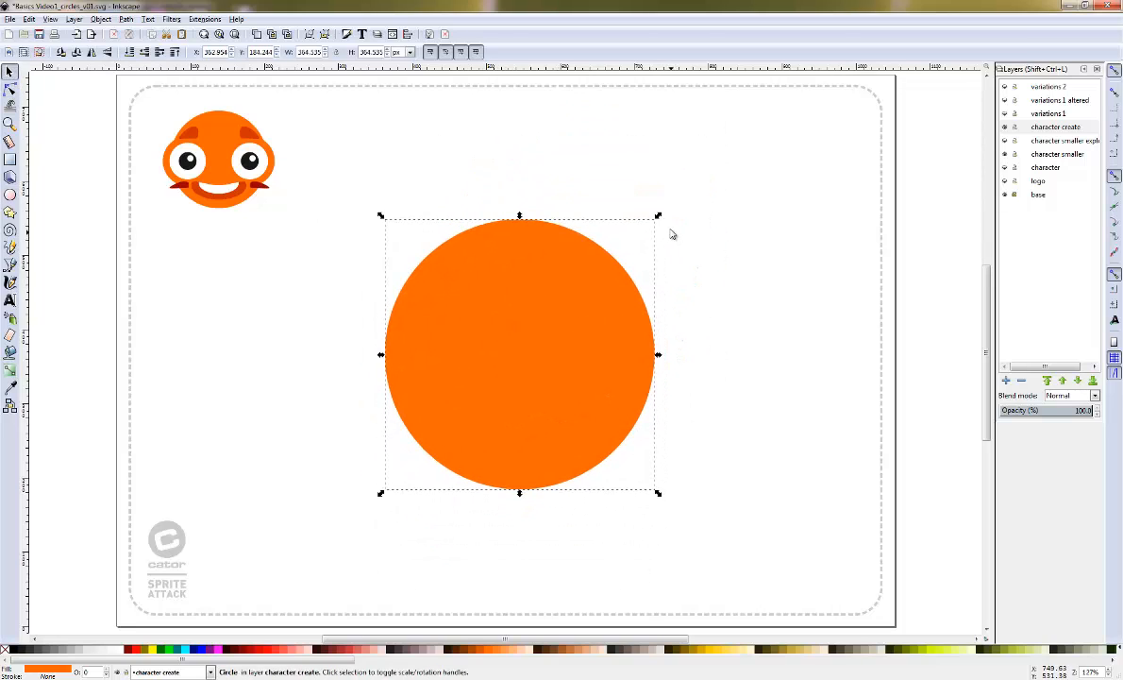
drag(614, 277, 576, 306)
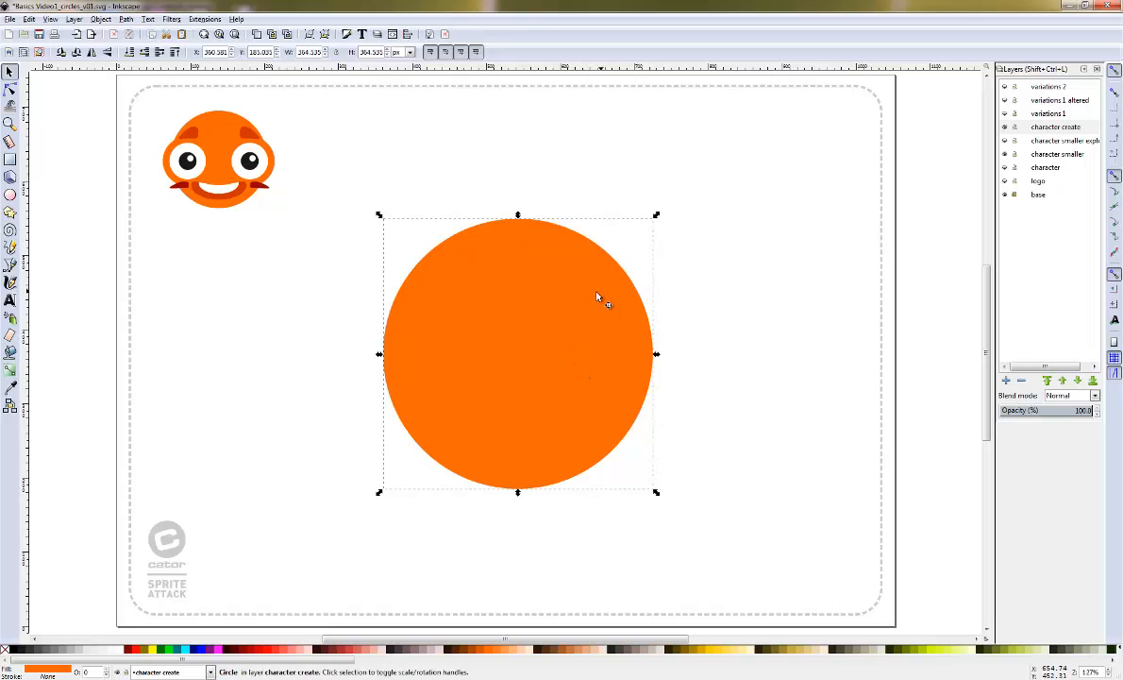
Draw a second orange circle about 185 px in diameter to the upper right of the large circle
click(10, 194)
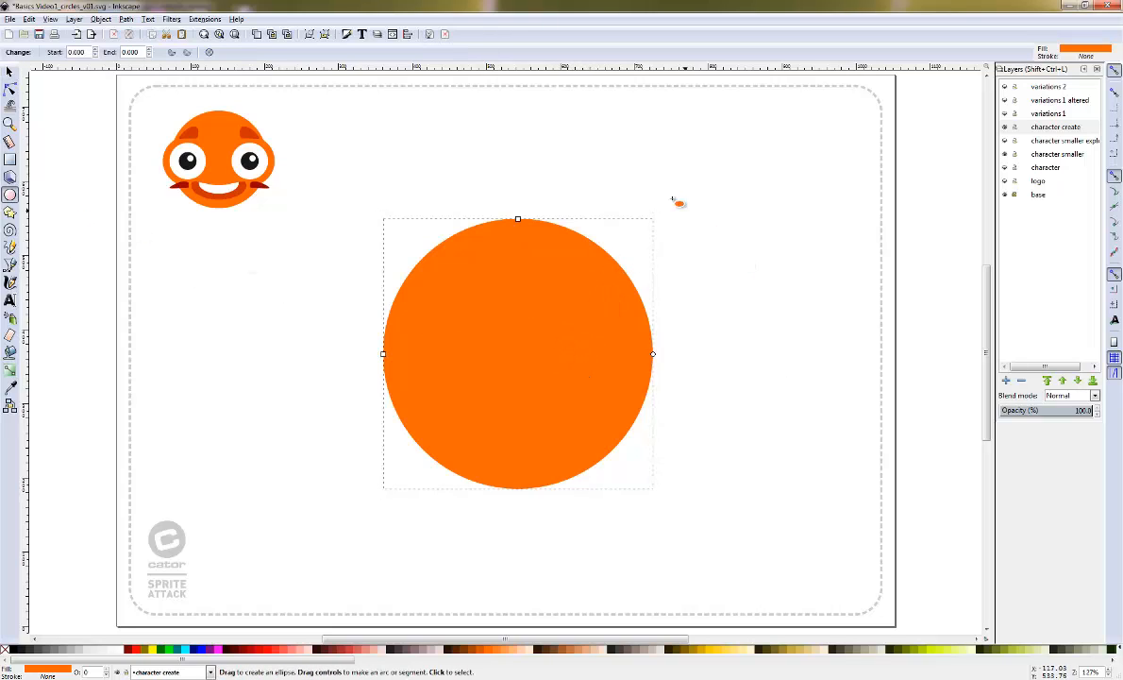
drag(668, 192, 801, 346)
click(9, 72)
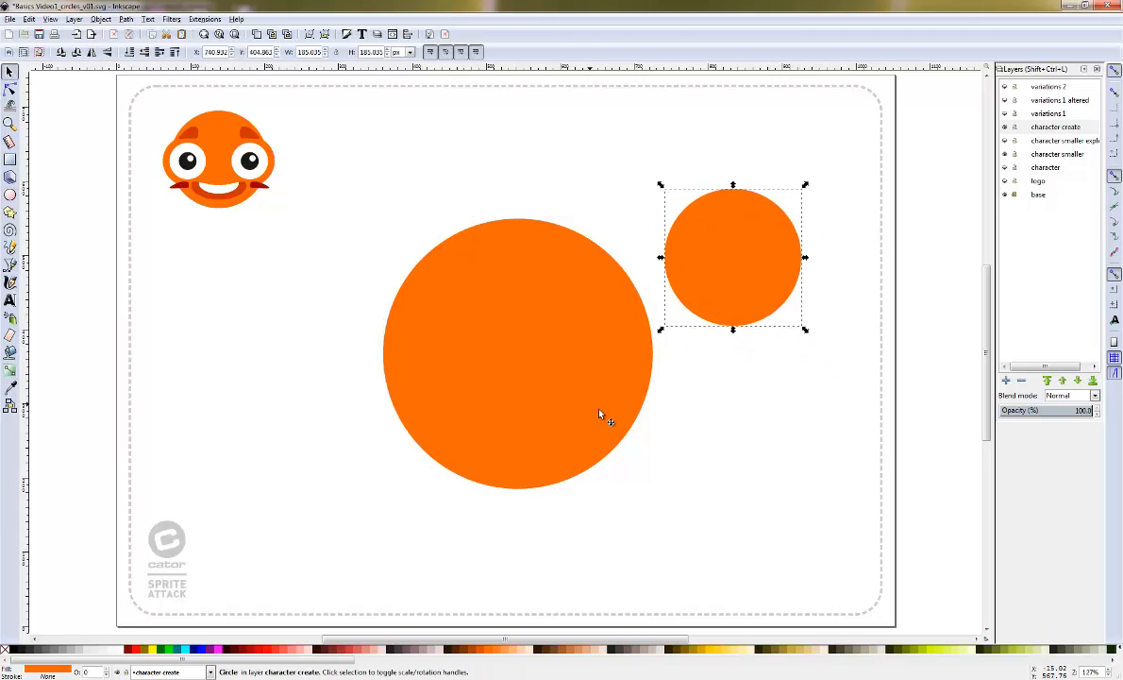
Duplicate the large circle and move the copy up and to the right, overlapping both existing circles
click(572, 390)
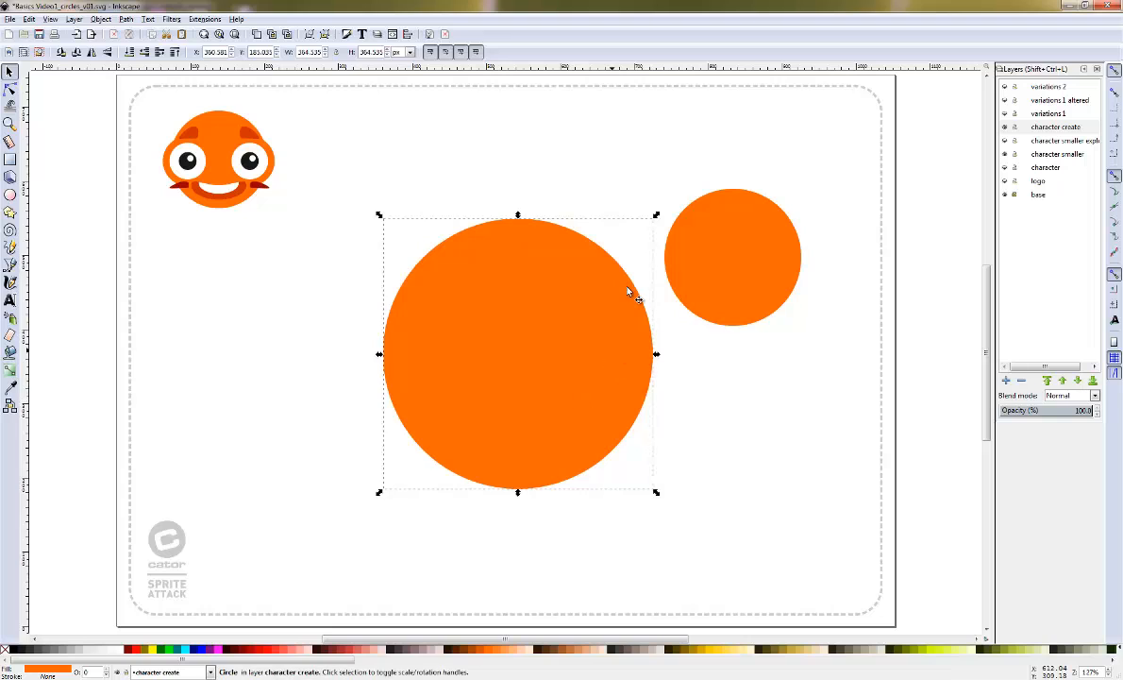
key(ctrl+d)
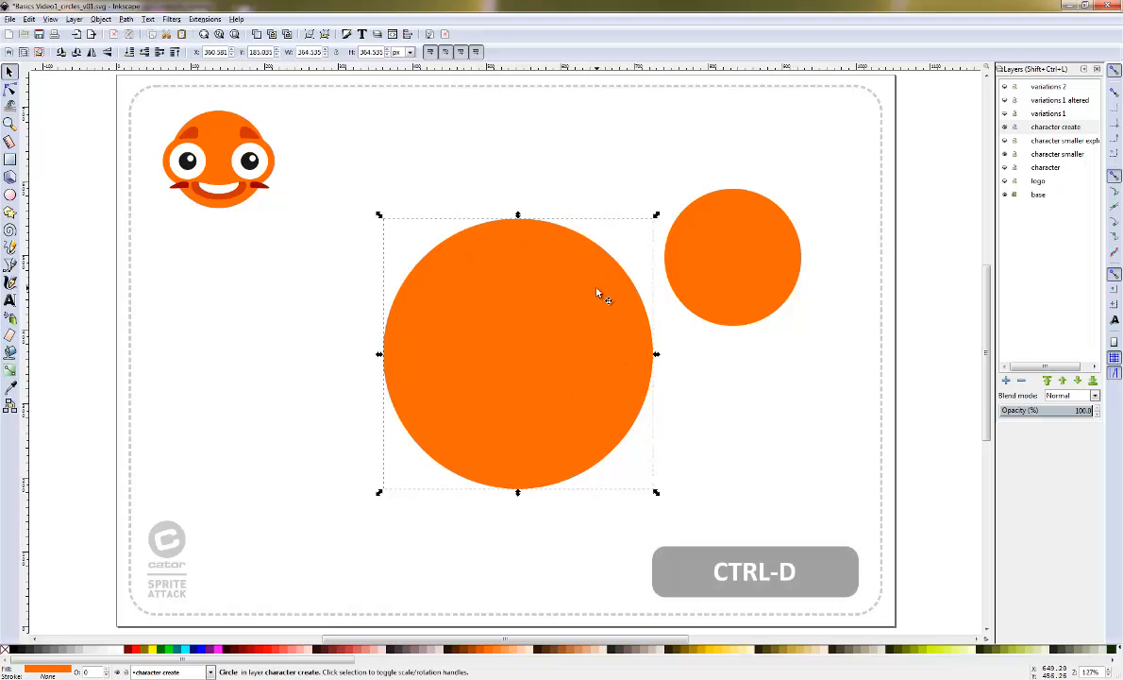
drag(591, 299, 569, 168)
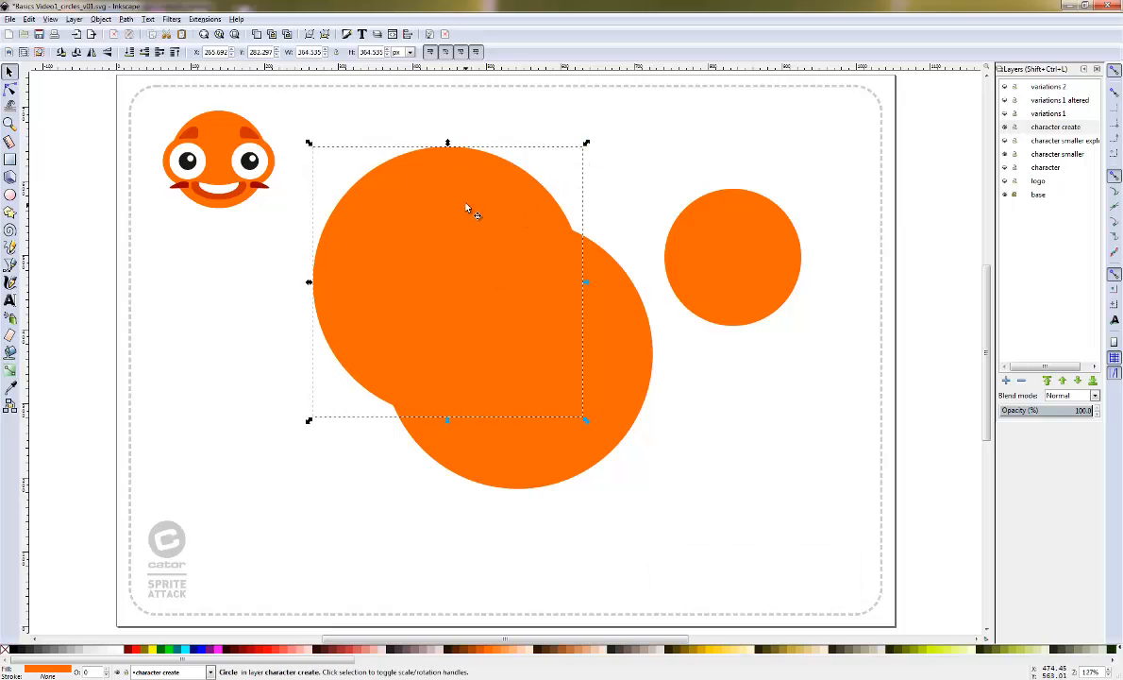
drag(471, 214, 578, 159)
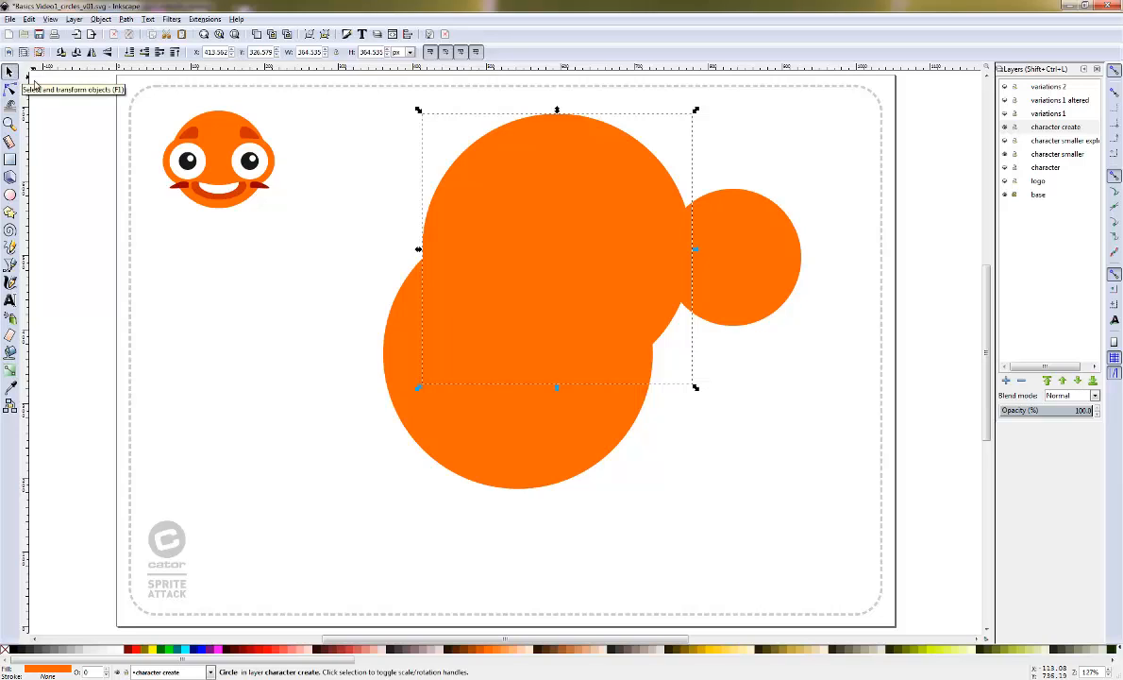
drag(588, 228, 624, 238)
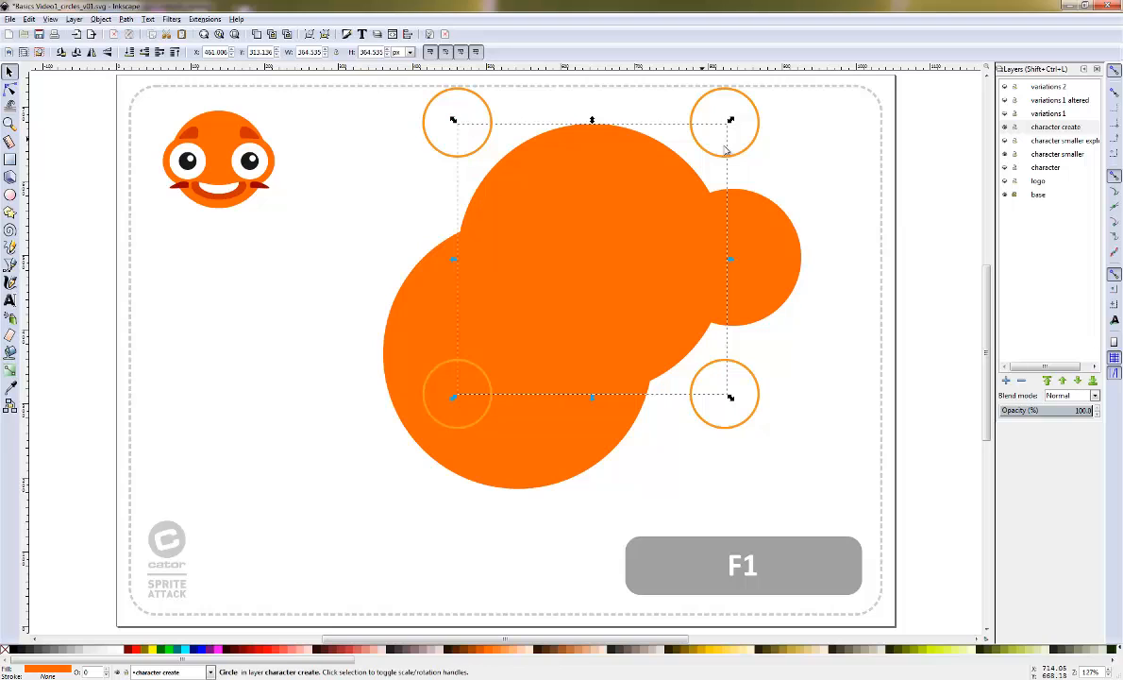
Scale the duplicated circle down to about 128 px and place it below the 185 px circle
drag(735, 123, 722, 180)
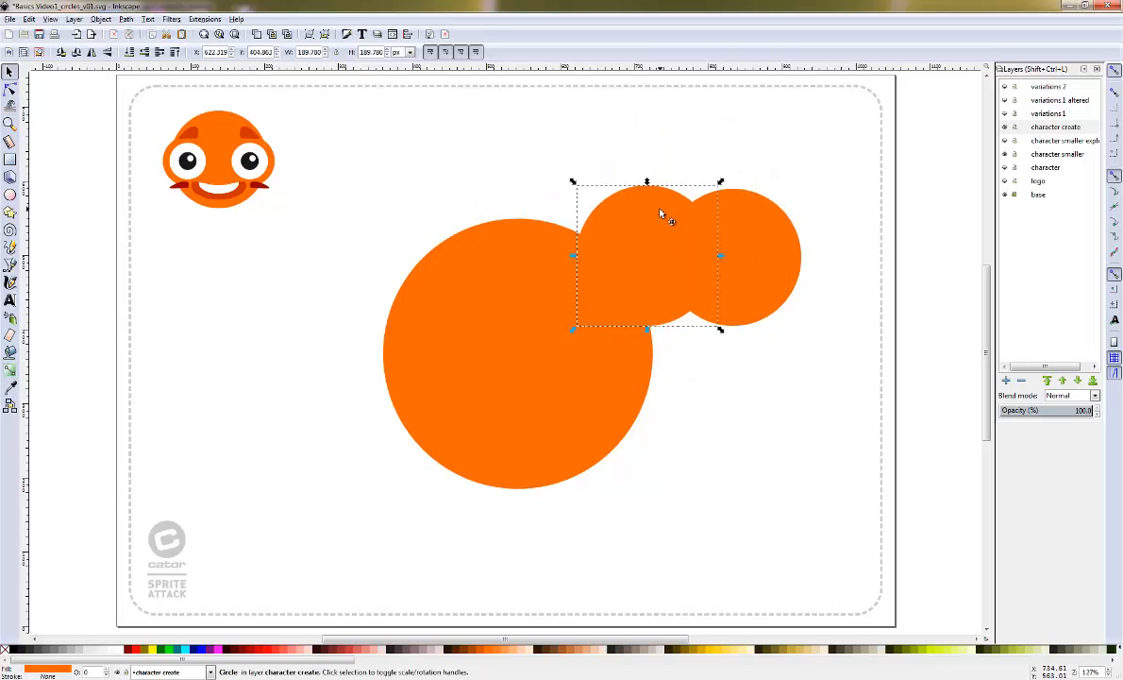
drag(664, 218, 746, 421)
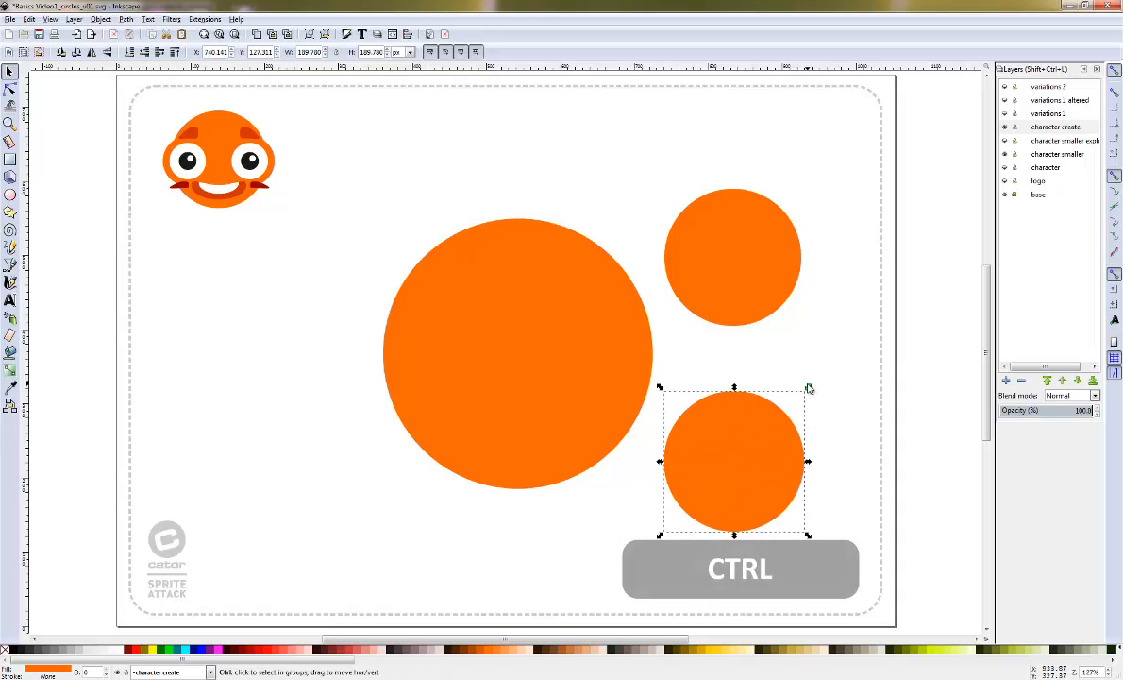
mouse_move(805, 390)
mouse_down()
mouse_move(890, 319)
mouse_move(742, 451)
mouse_move(875, 343)
mouse_move(758, 419)
mouse_move(810, 388)
mouse_up()
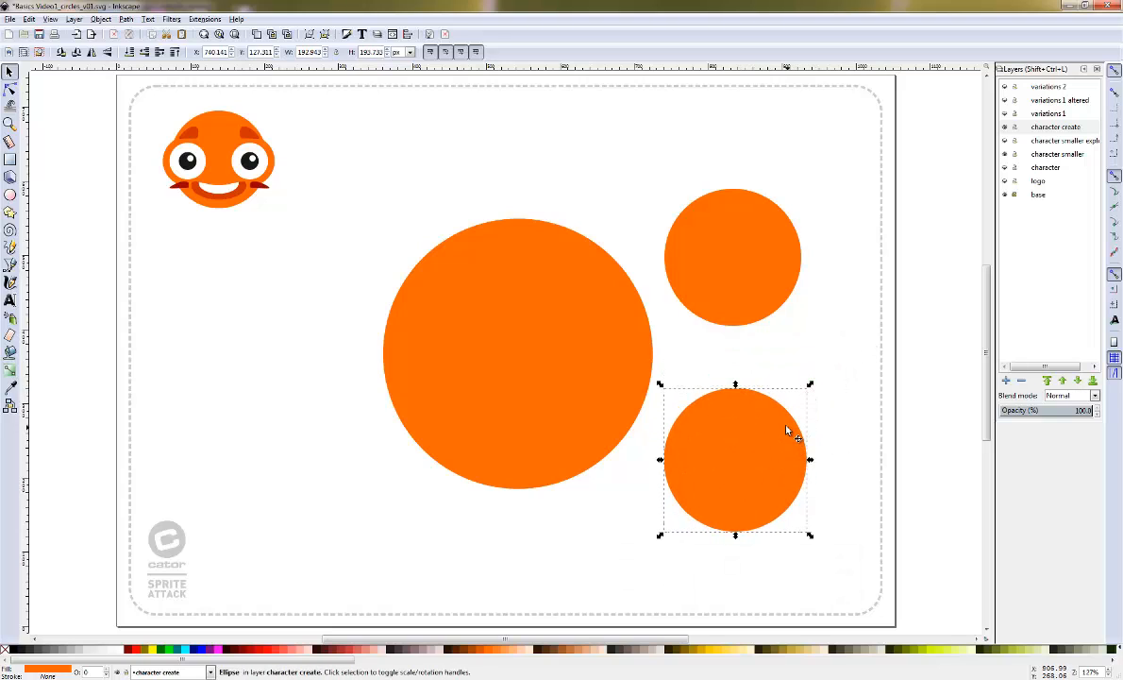
drag(810, 383, 770, 431)
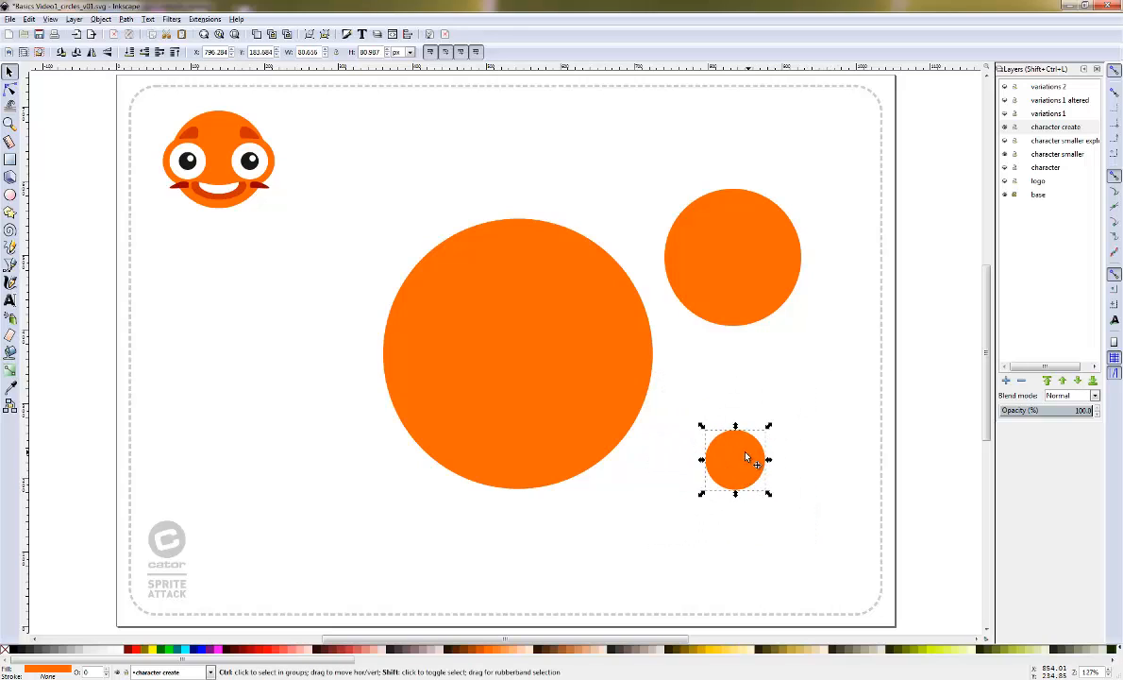
drag(769, 427, 792, 400)
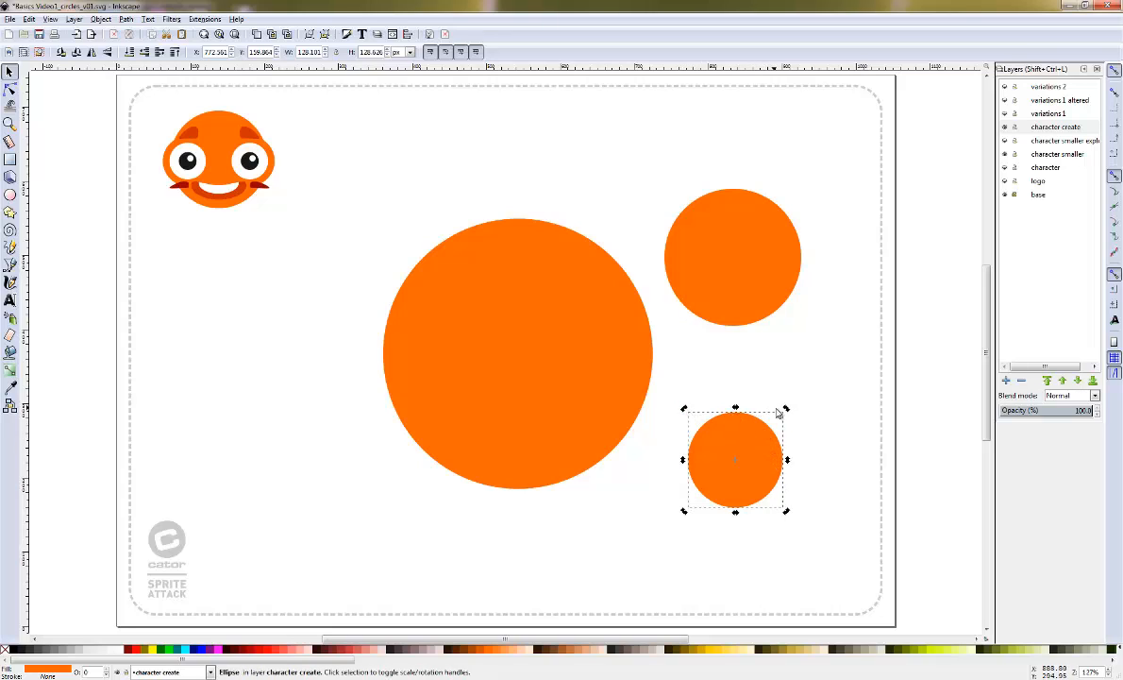
Try rotating the smallest circle slightly and skewing it horizontally, and undo the skew
click(741, 416)
mouse_move(787, 409)
mouse_down()
mouse_move(792, 451)
mouse_move(789, 416)
mouse_up()
mouse_move(751, 412)
mouse_down()
mouse_move(792, 419)
mouse_move(694, 408)
mouse_move(765, 409)
mouse_up()
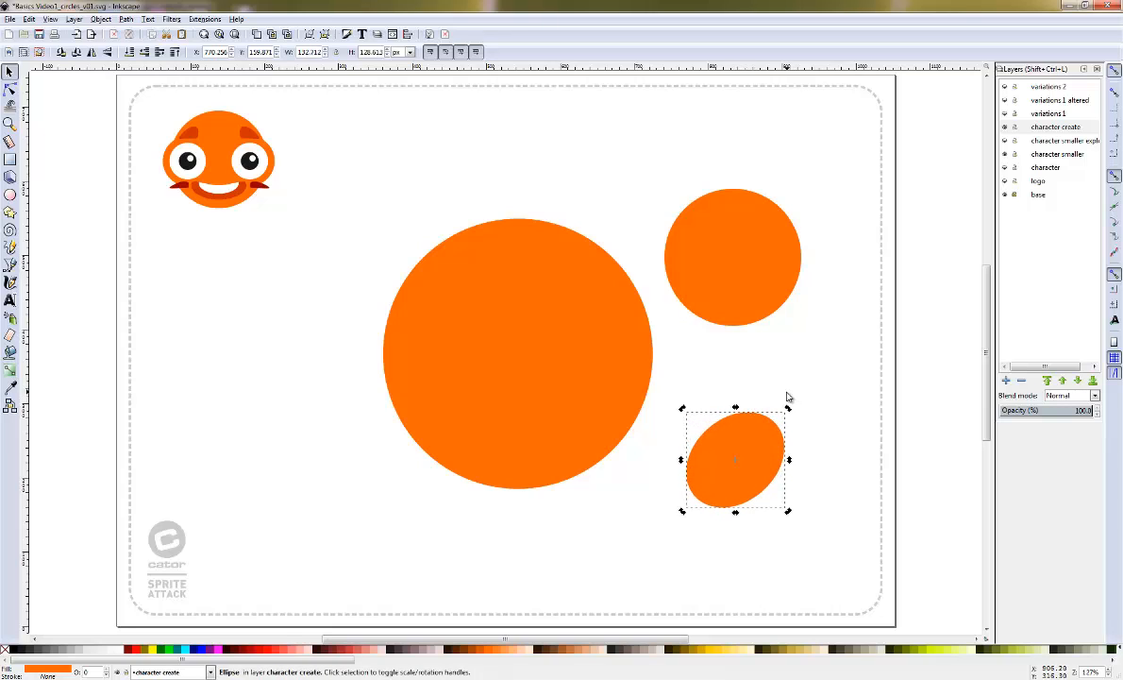
key(ctrl+shift+z)
key(ctrl+shift+z)
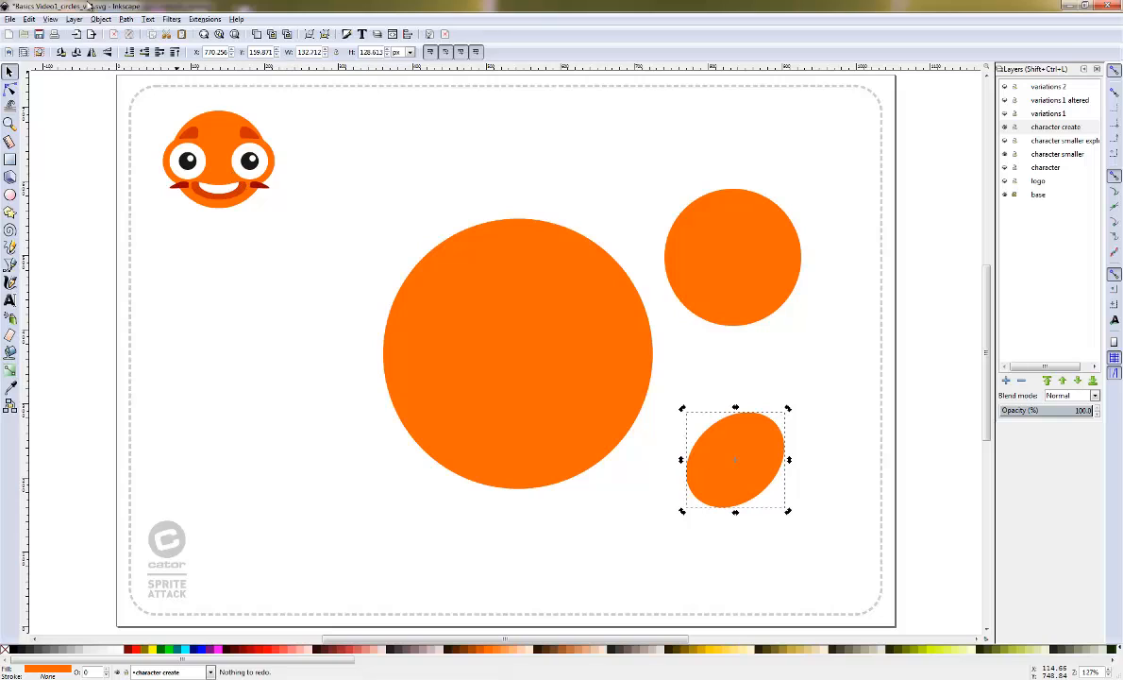
click(30, 20)
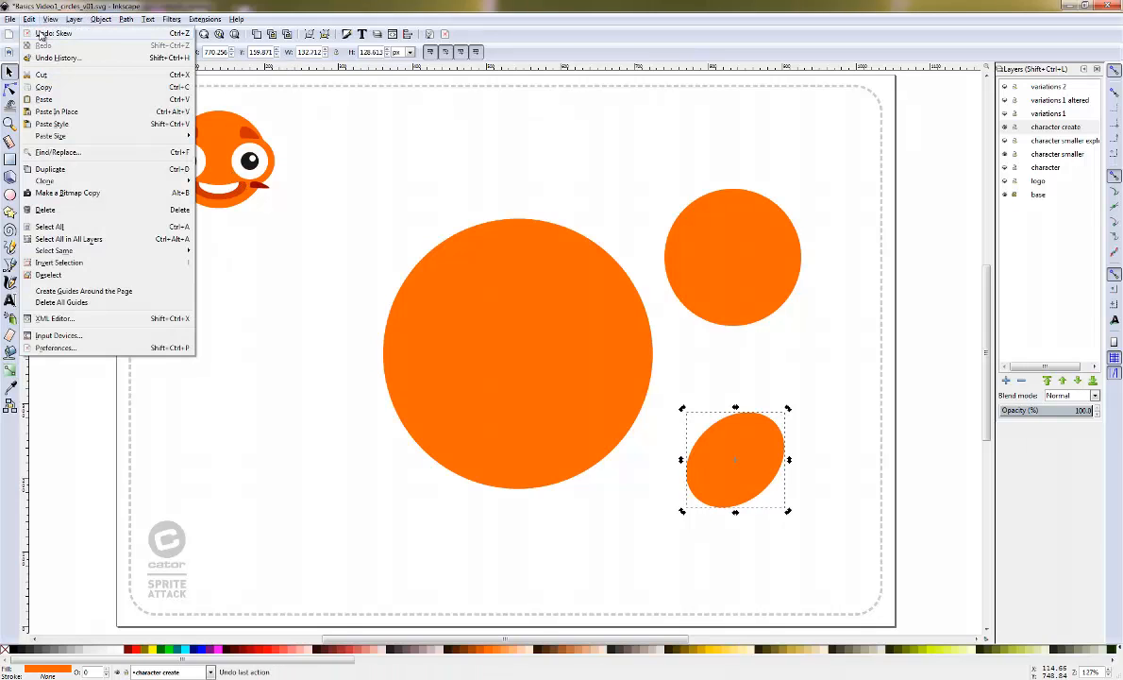
click(40, 32)
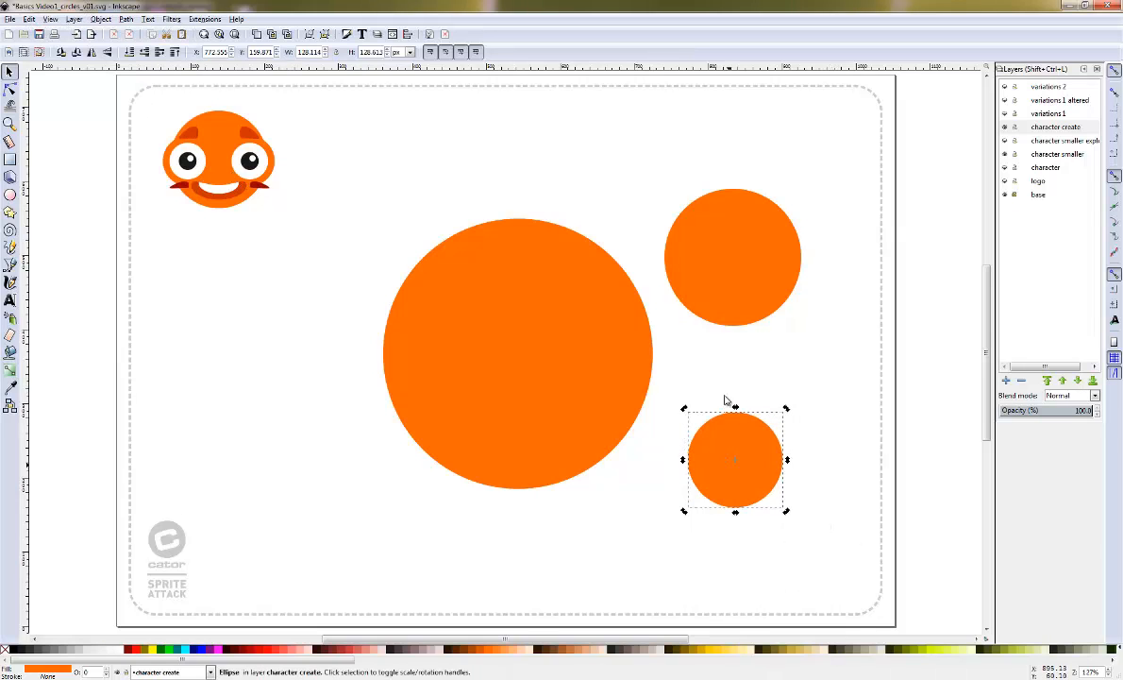
Recolor the smallest circle white and fit it inside the medium orange circle at about 146 px
click(761, 296)
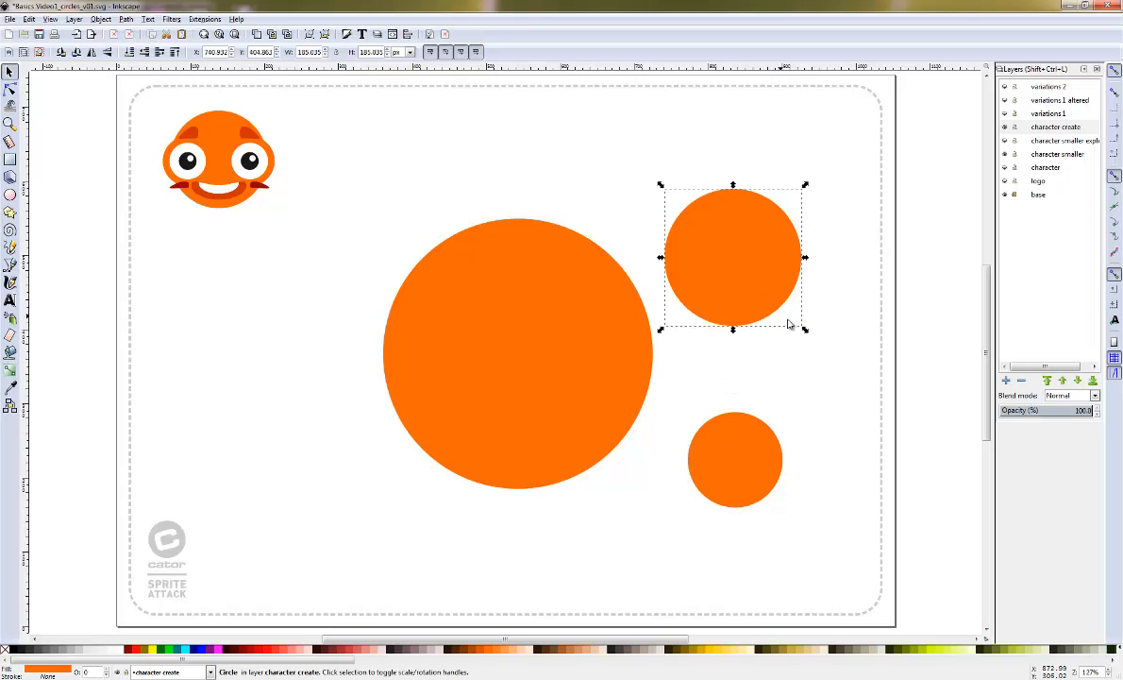
click(755, 461)
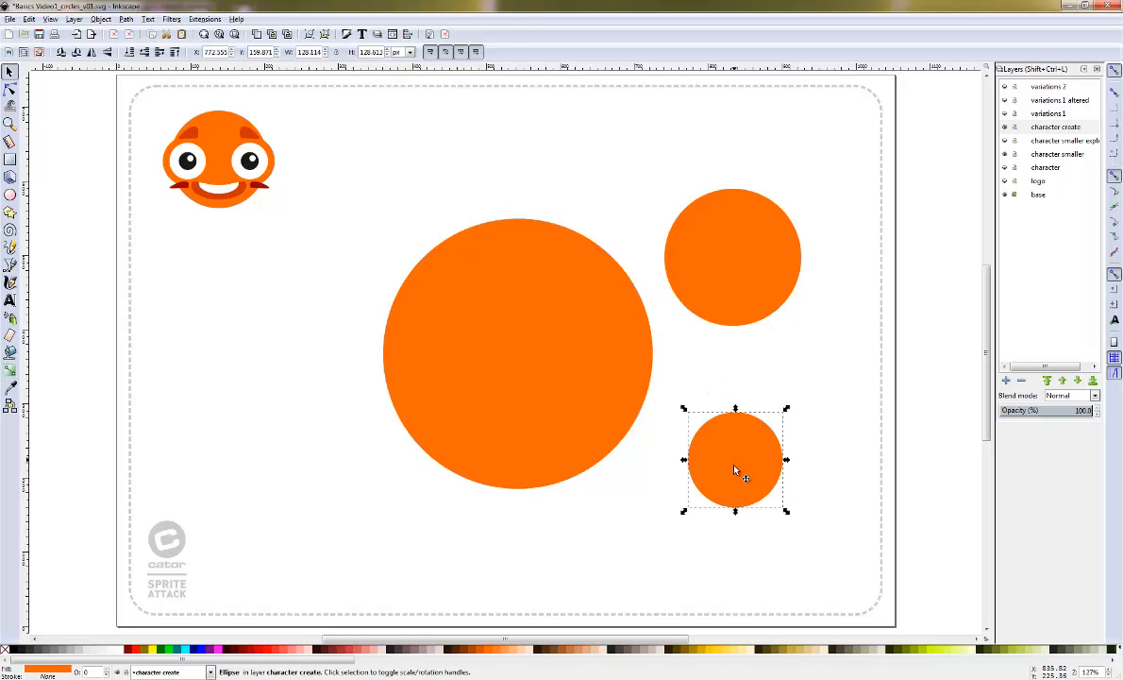
drag(740, 469, 754, 426)
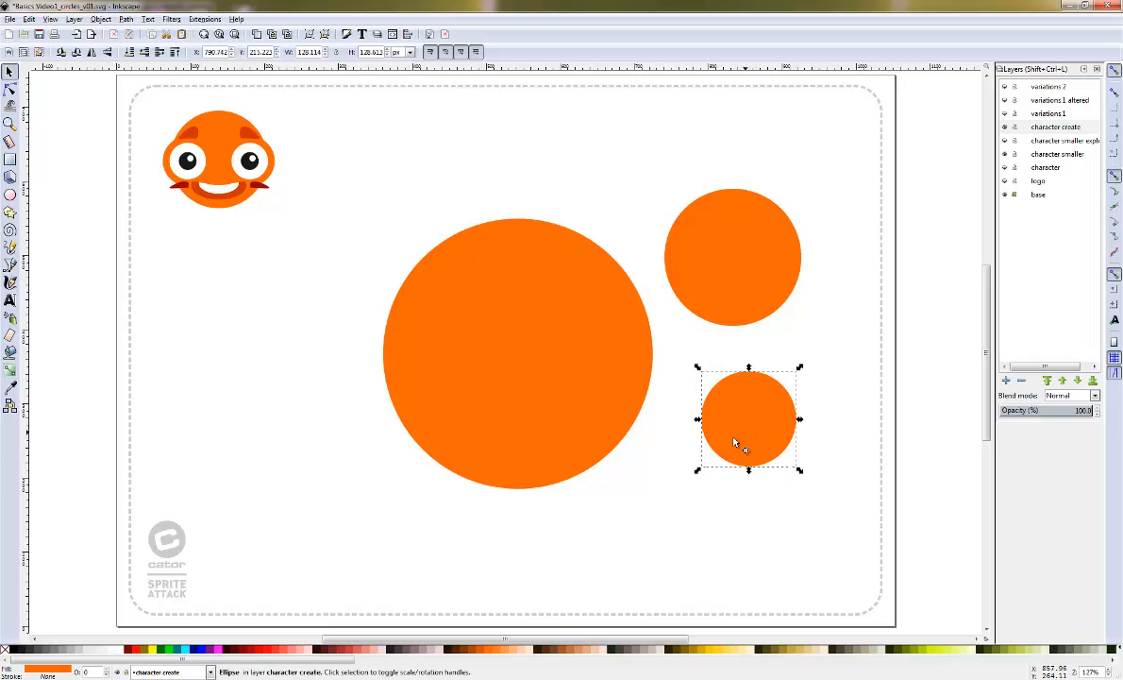
click(123, 650)
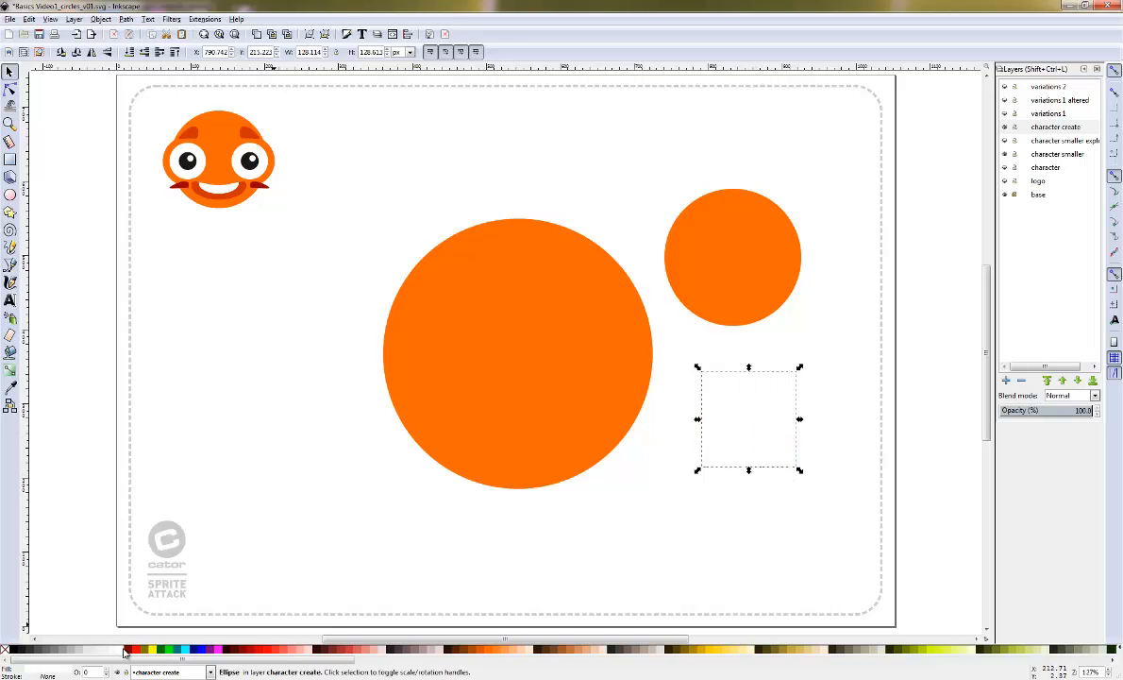
drag(770, 418, 747, 253)
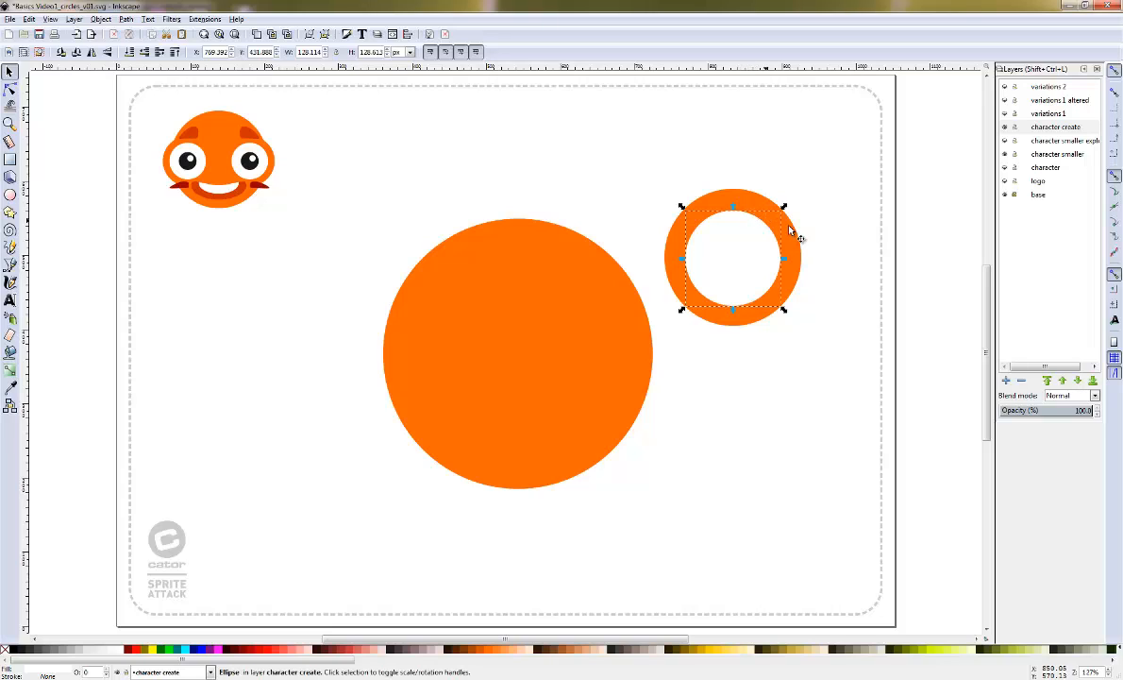
drag(784, 206, 794, 204)
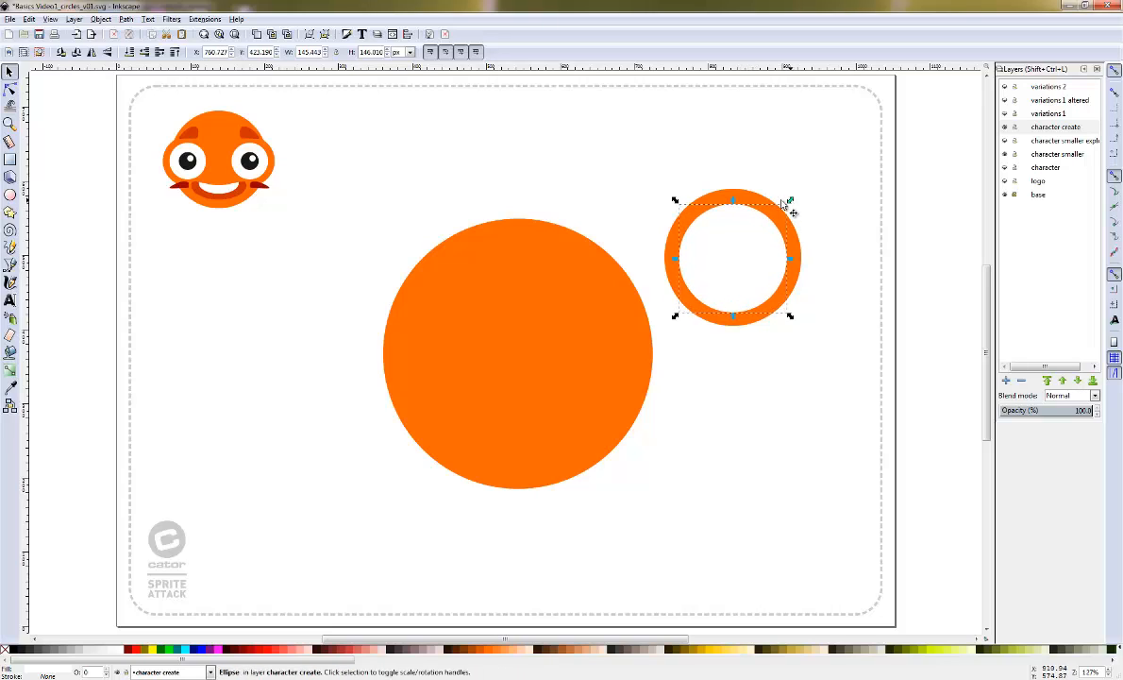
Select the white circle together with its surrounding orange circle and set alignment relative to the biggest object
shift+click(756, 199)
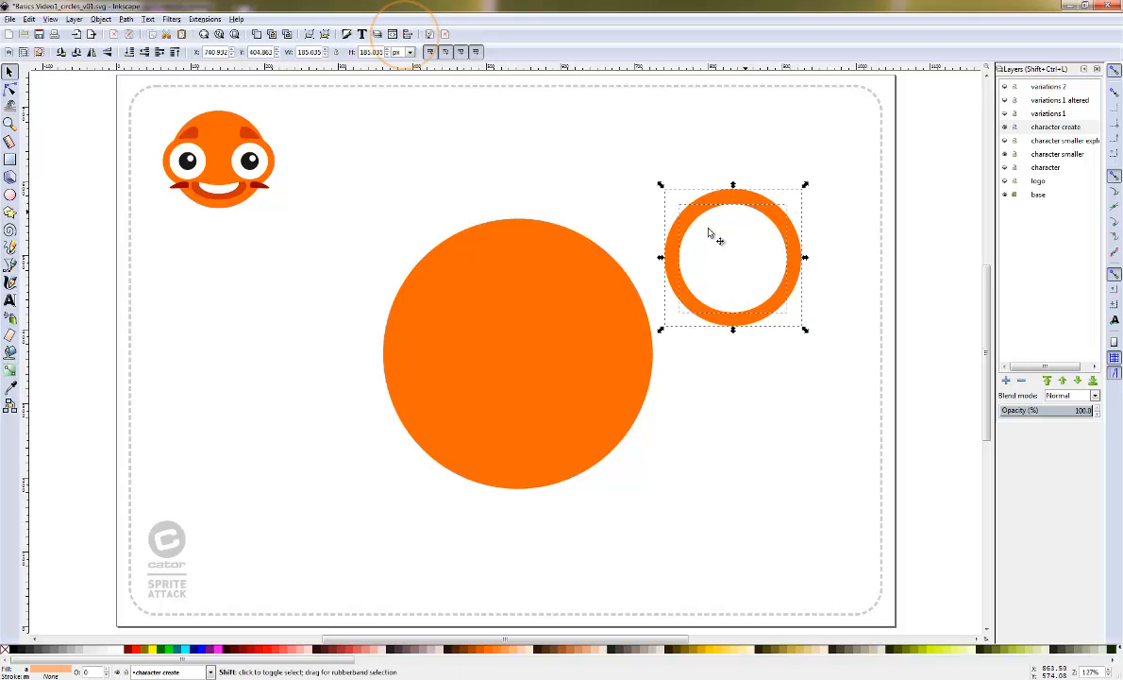
click(408, 35)
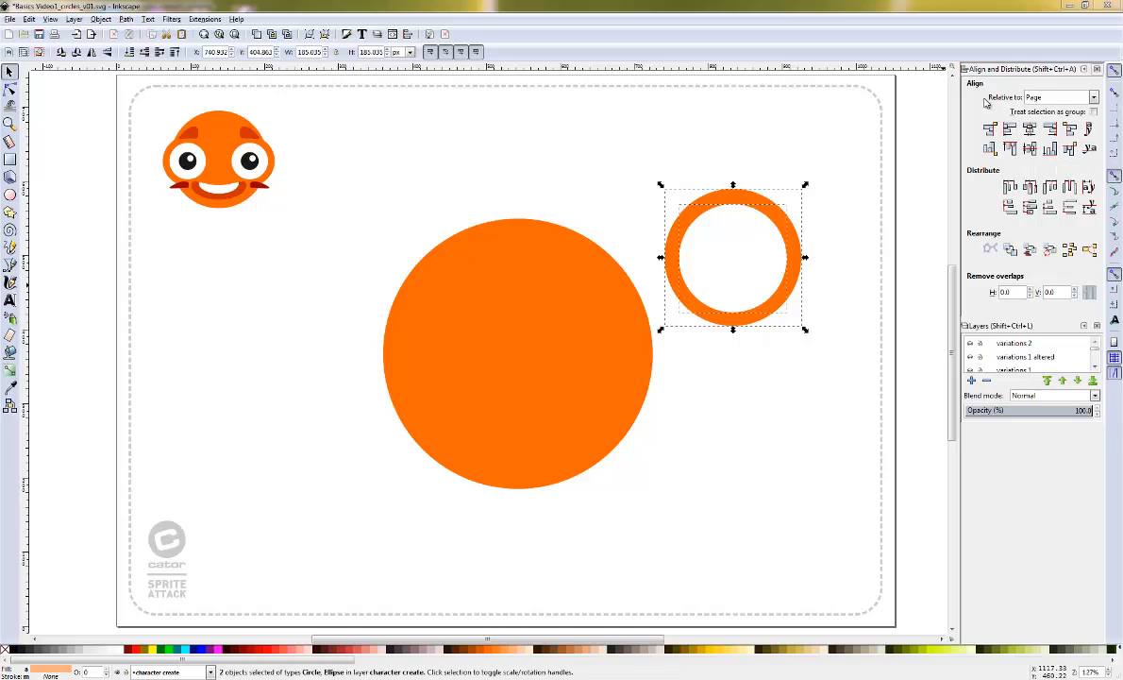
click(1043, 98)
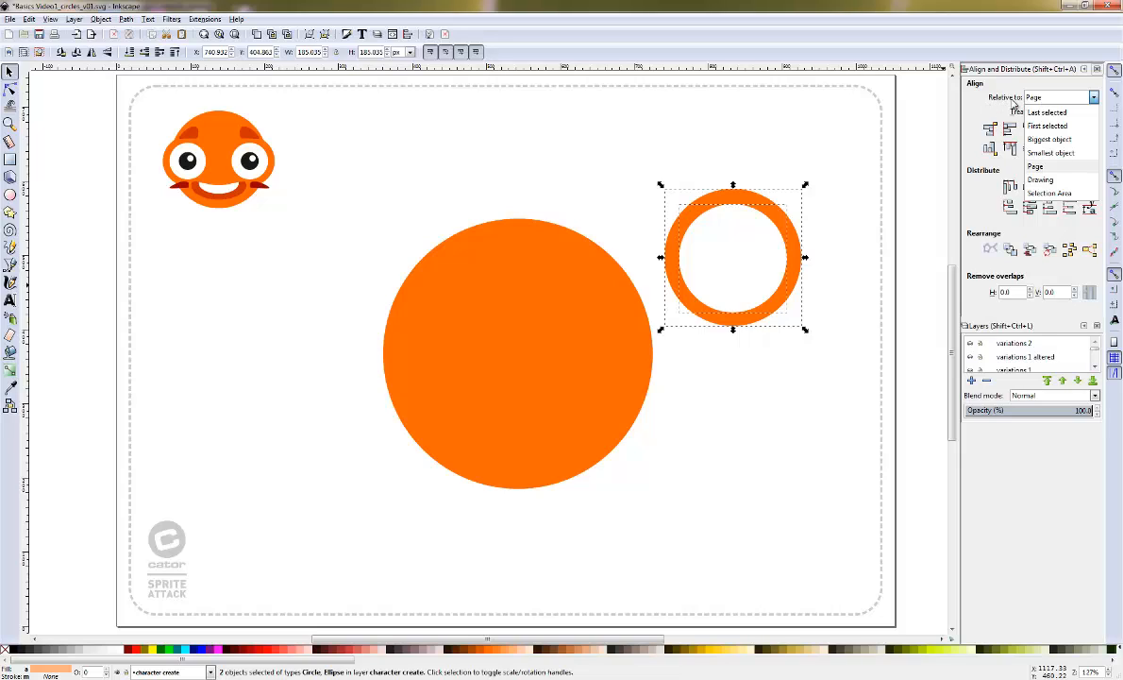
click(1048, 140)
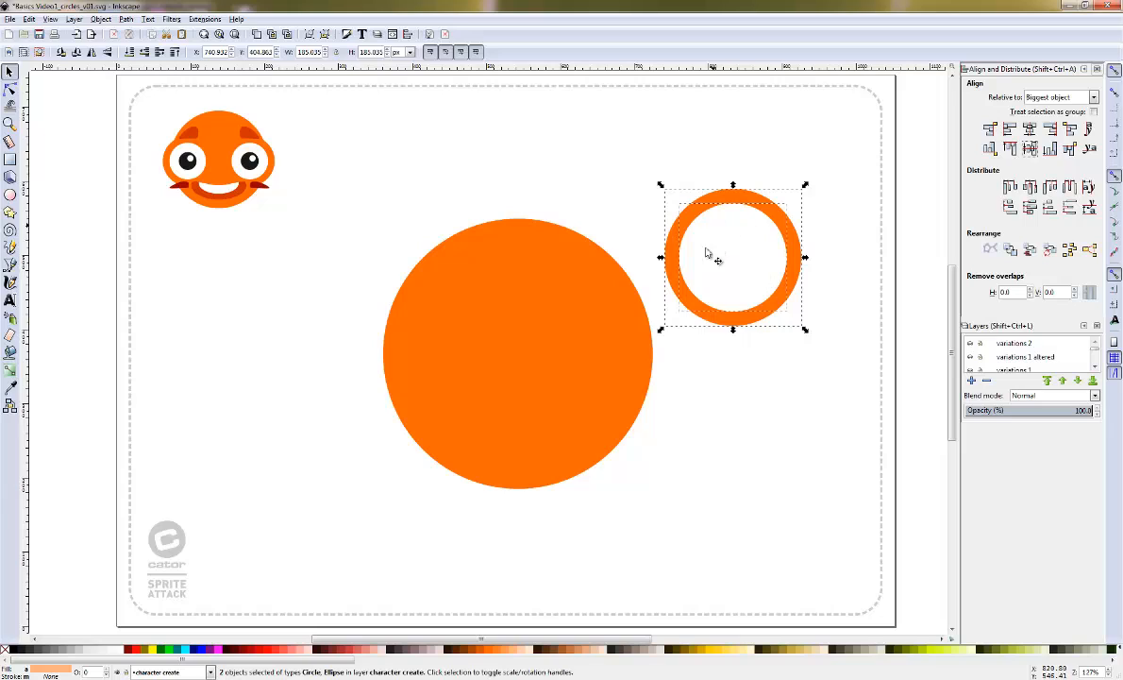
Duplicate the eye's white circle and fill the duplicate black
click(779, 175)
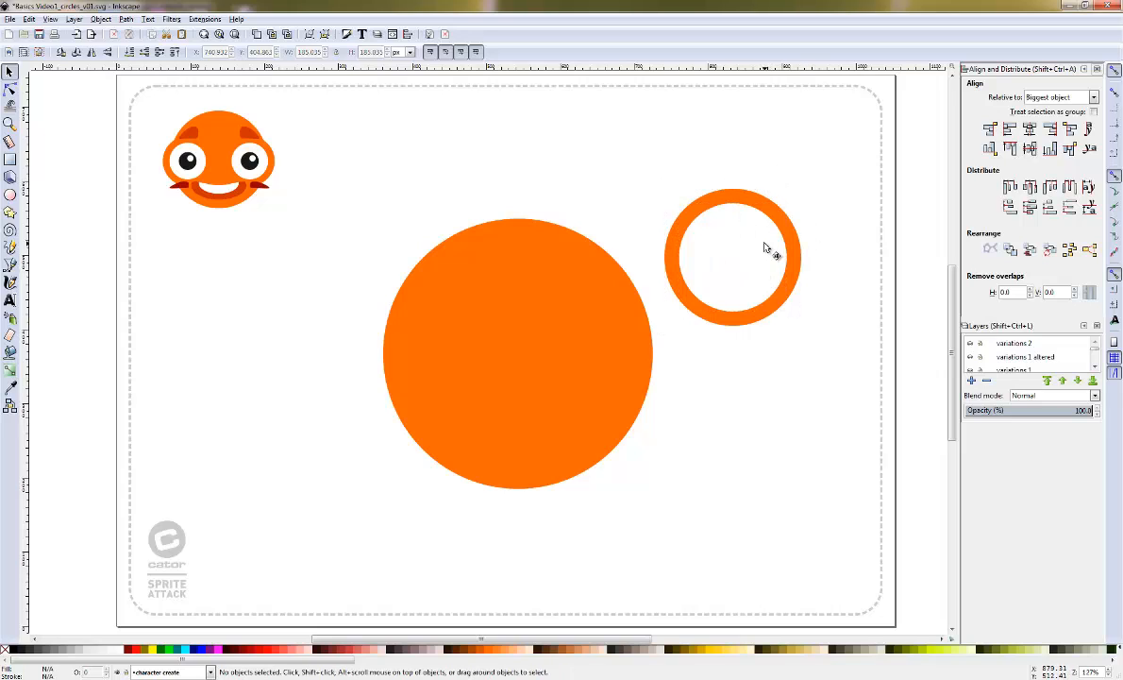
click(750, 206)
key(ctrl)
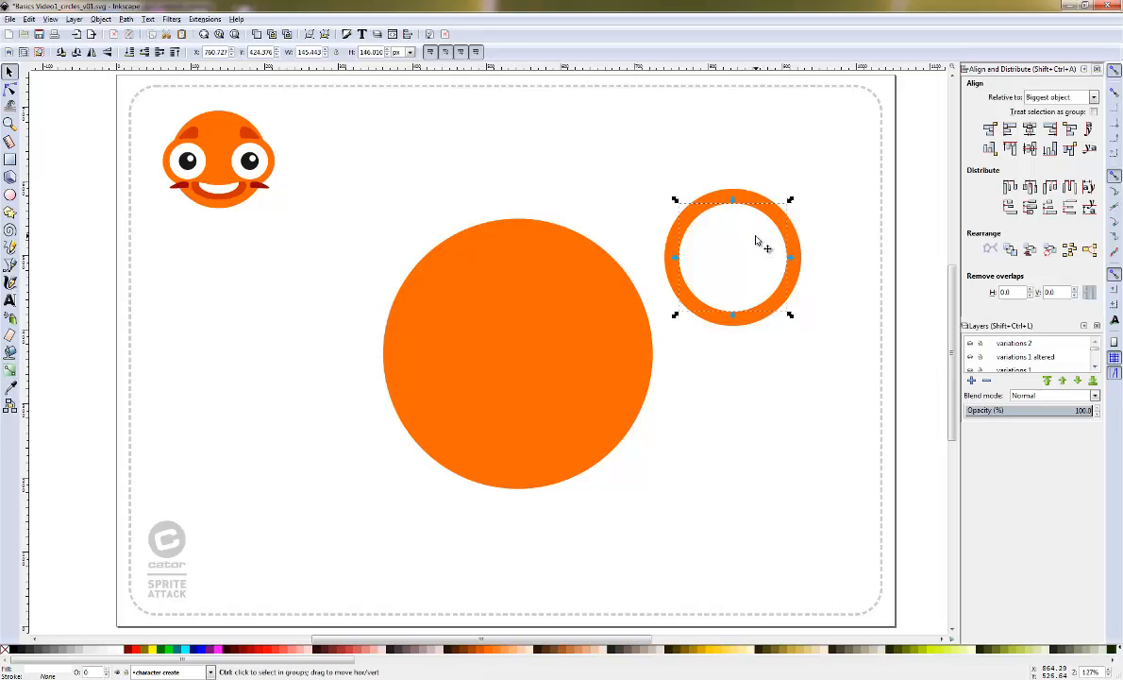
key(ctrl+d)
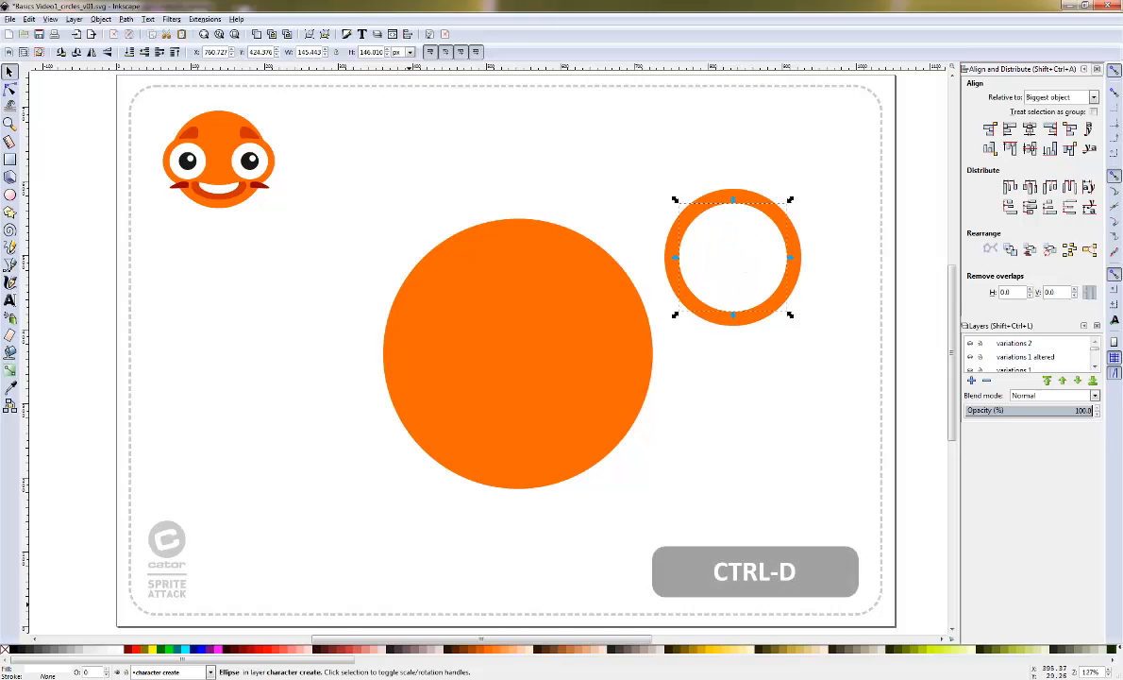
click(13, 648)
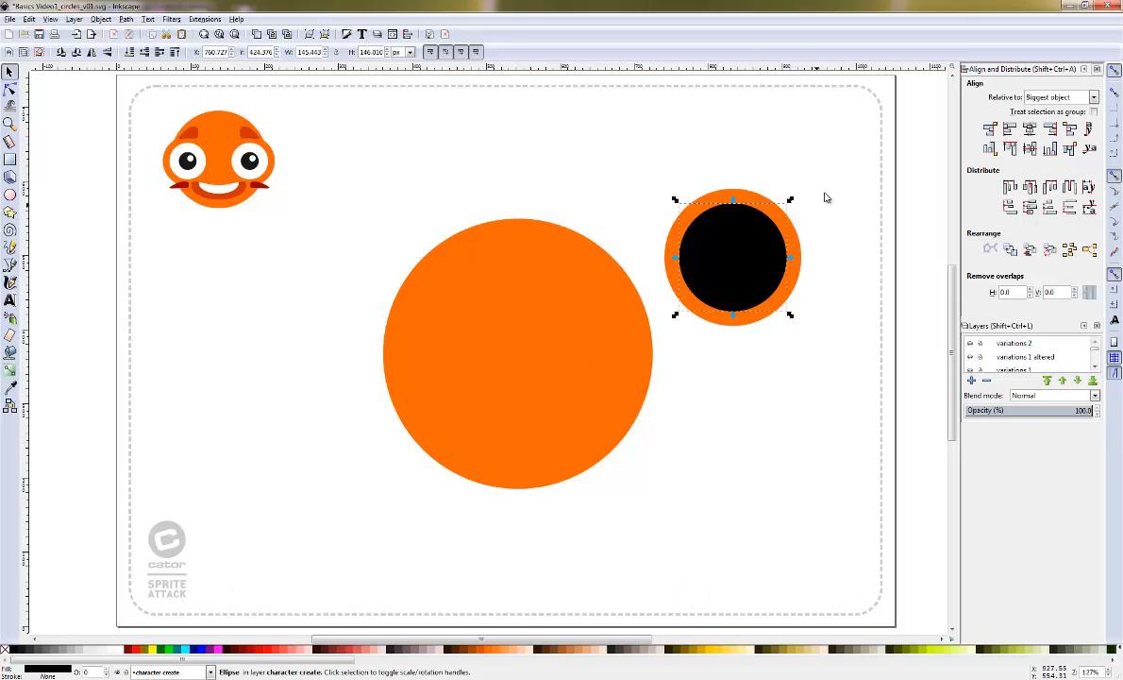
Try moving the black circle down outside the orange rim, and undo the move
drag(765, 225, 791, 349)
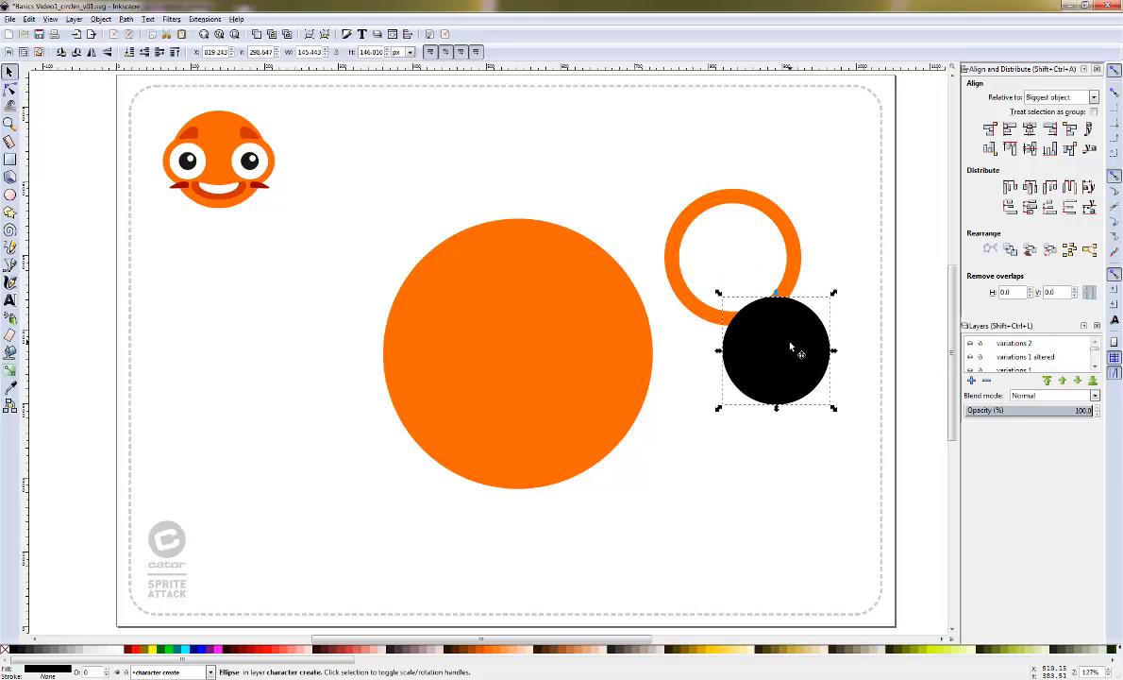
key(ctrl+shift+z)
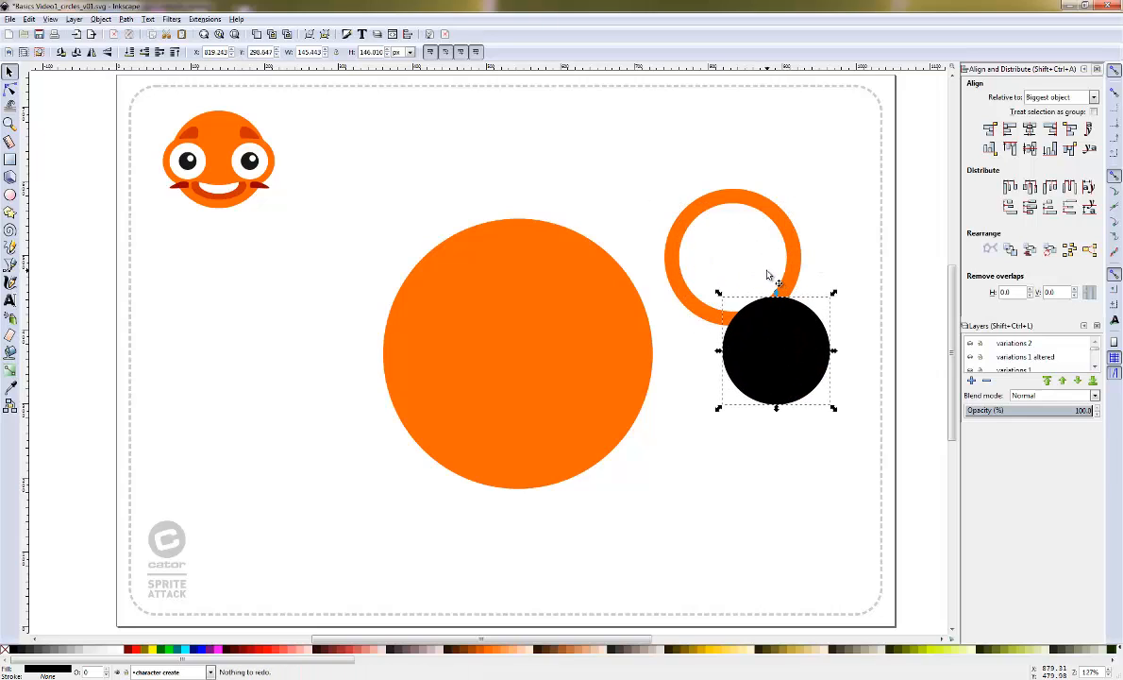
click(51, 19)
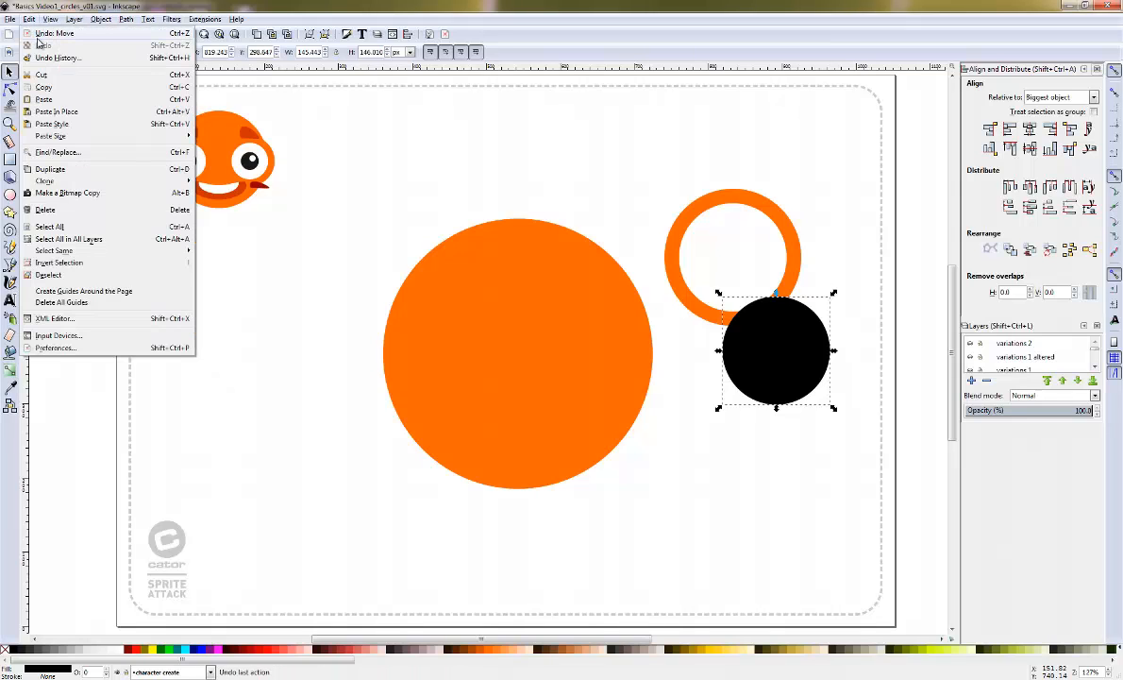
click(39, 36)
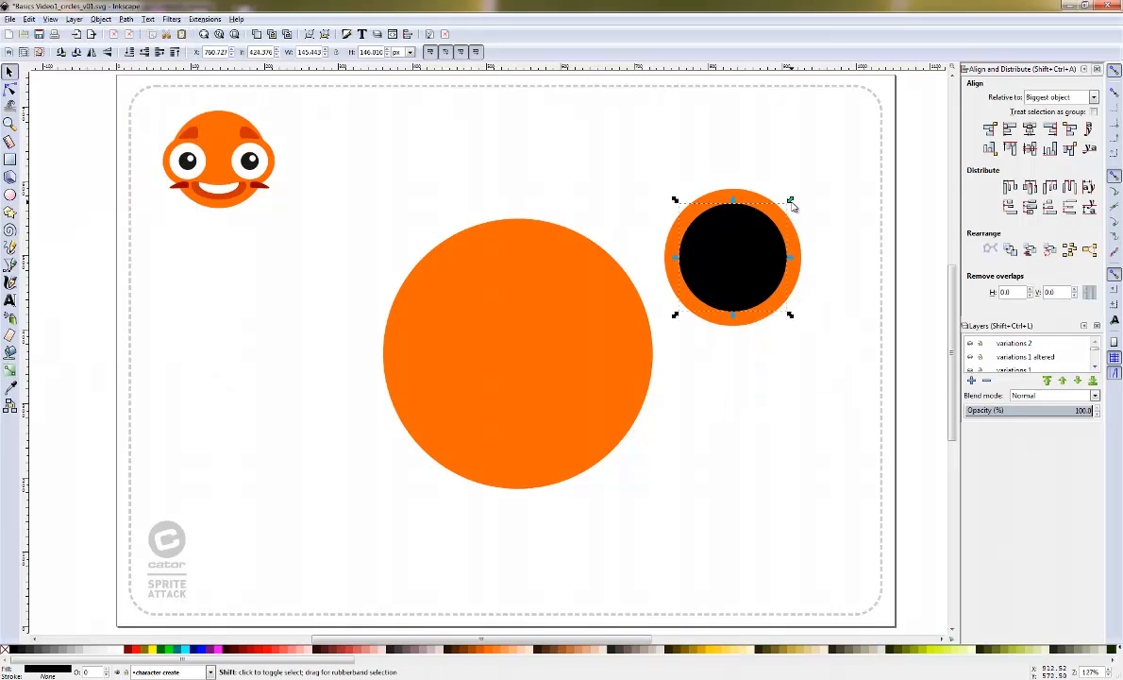
Shrink the black circle about its centre to about 73 px and add a white duplicate of about 26 px as the pupil's upper-right highlight
click(756, 230)
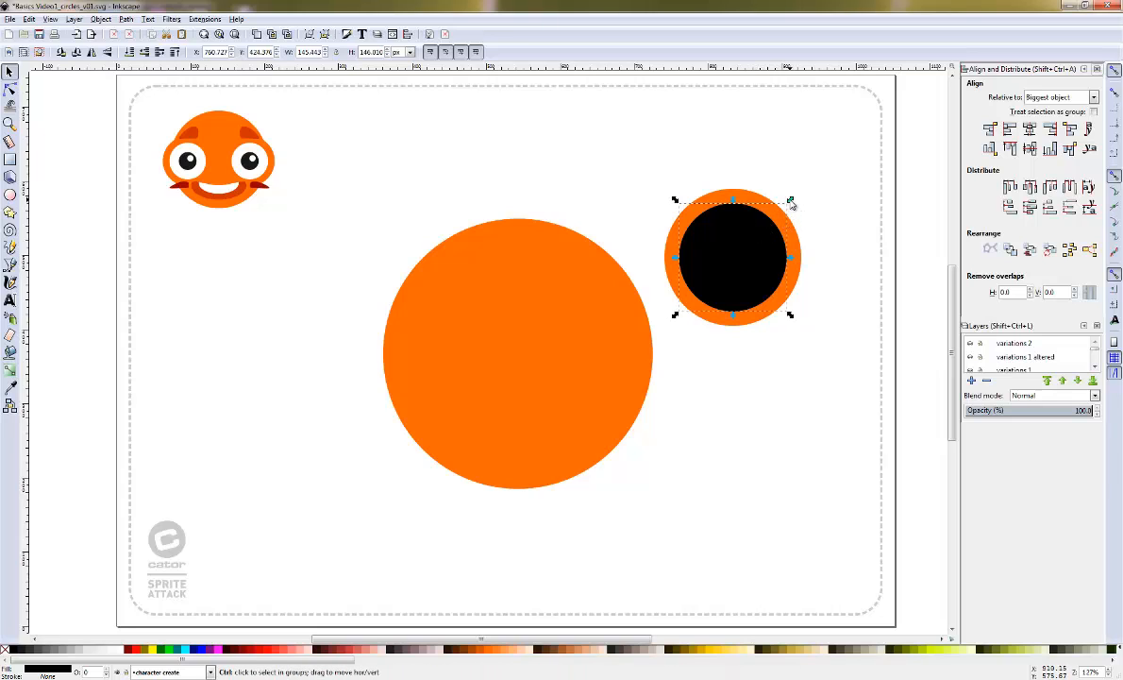
drag(790, 201, 769, 231)
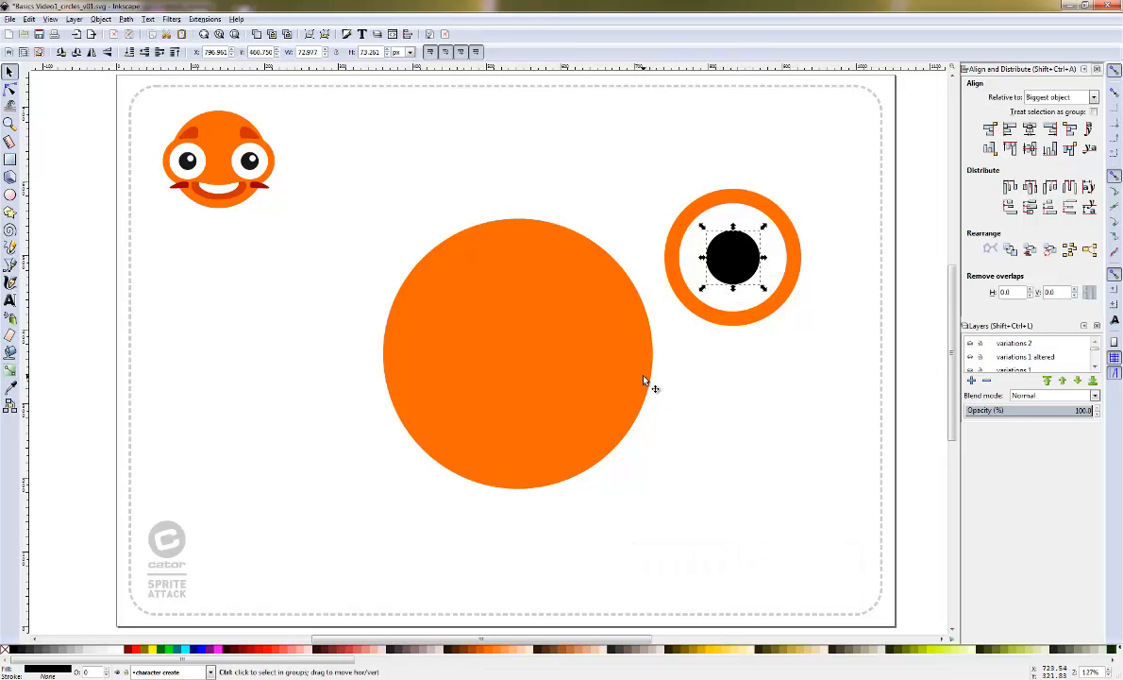
key(ctrl+d)
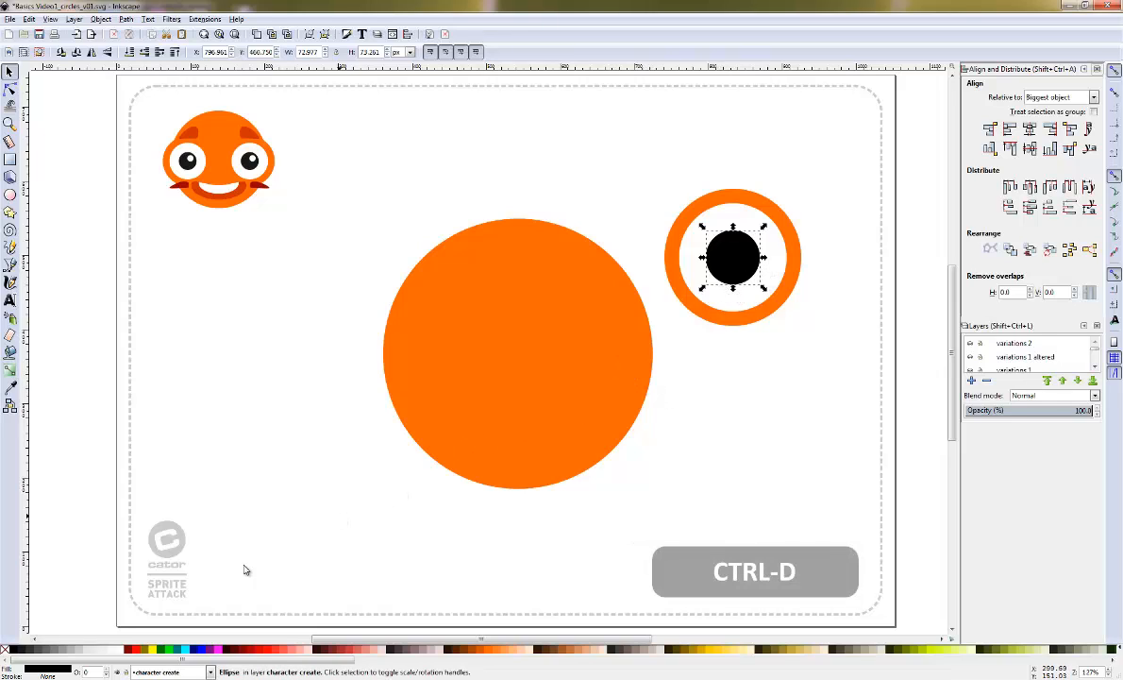
click(121, 651)
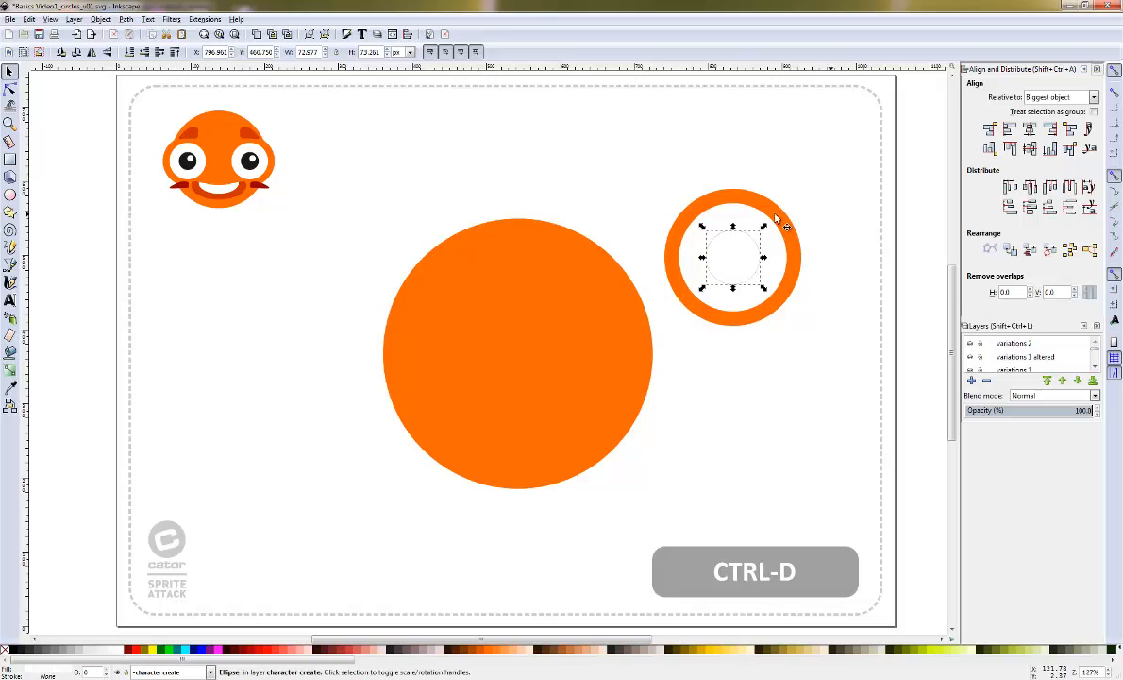
drag(710, 288, 743, 249)
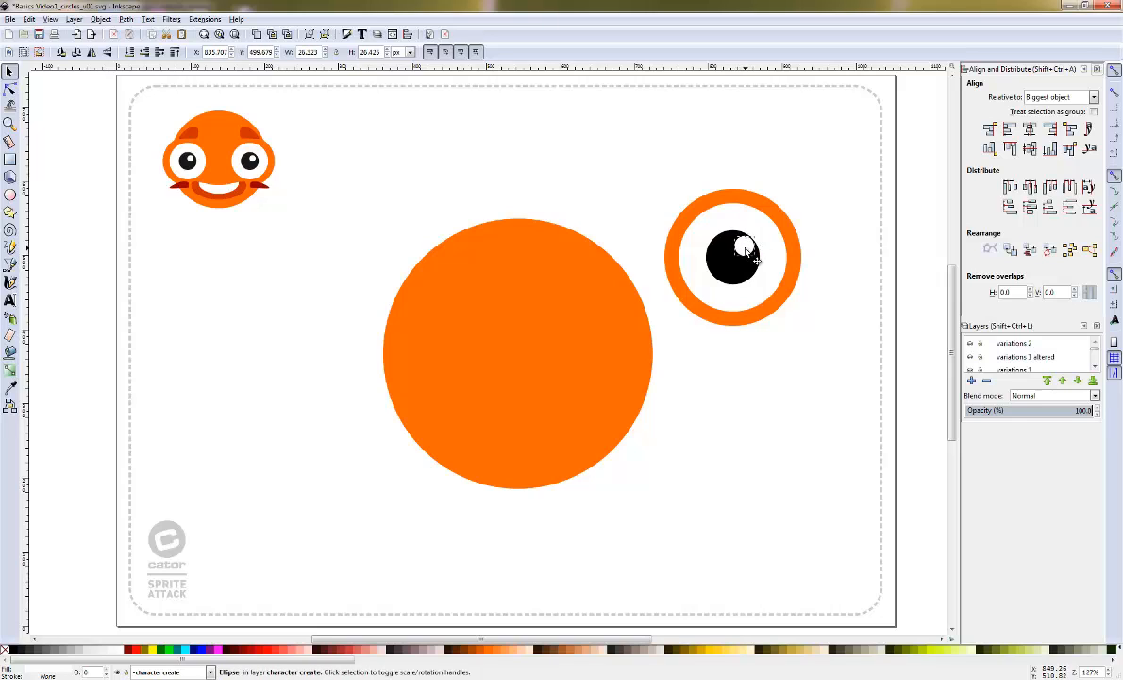
Enlarge the eye's orange rim to about 202 px and place the eye on the head's left side with a duplicate 291 px to its right
click(775, 215)
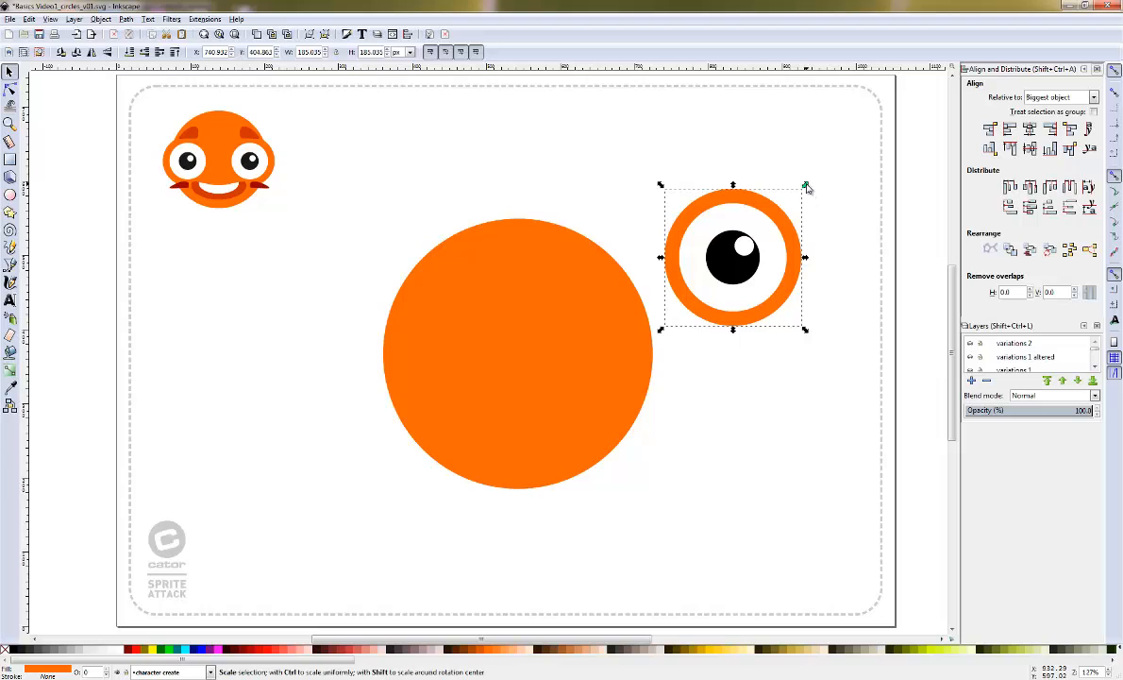
drag(807, 187, 633, 368)
click(868, 168)
drag(791, 243, 616, 298)
key(ctrl+d)
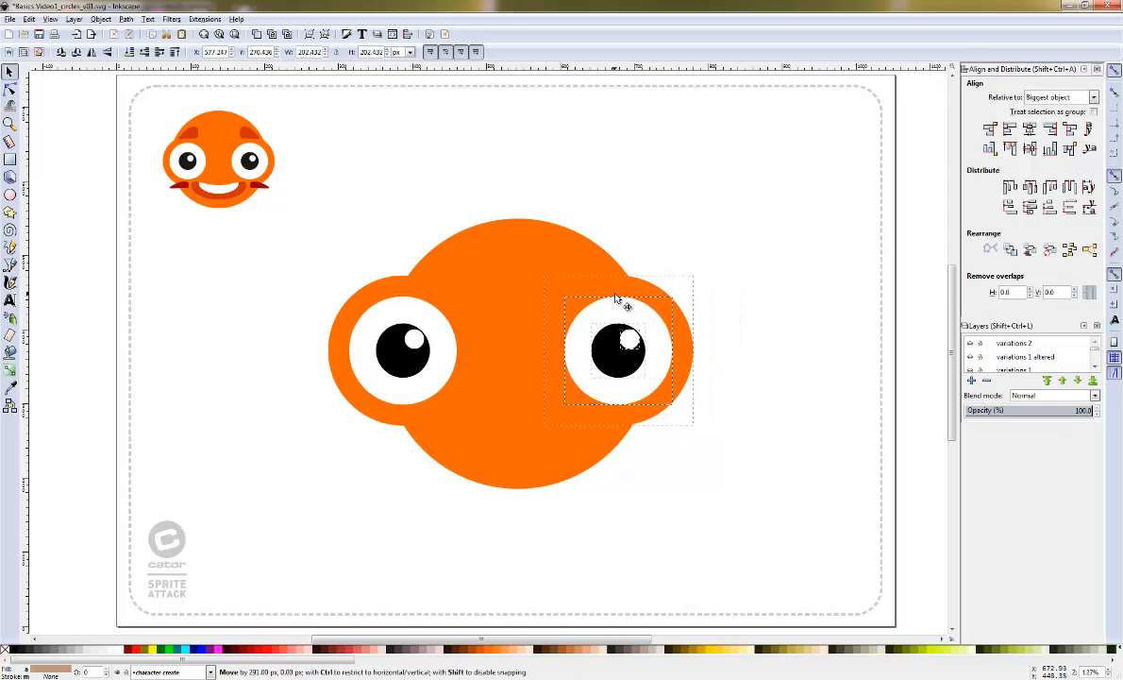
Shift the large head circle slightly left to centre it between the eyes and enlarge it to about 410 px
click(299, 265)
drag(296, 265, 344, 408)
click(527, 246)
drag(530, 245, 525, 246)
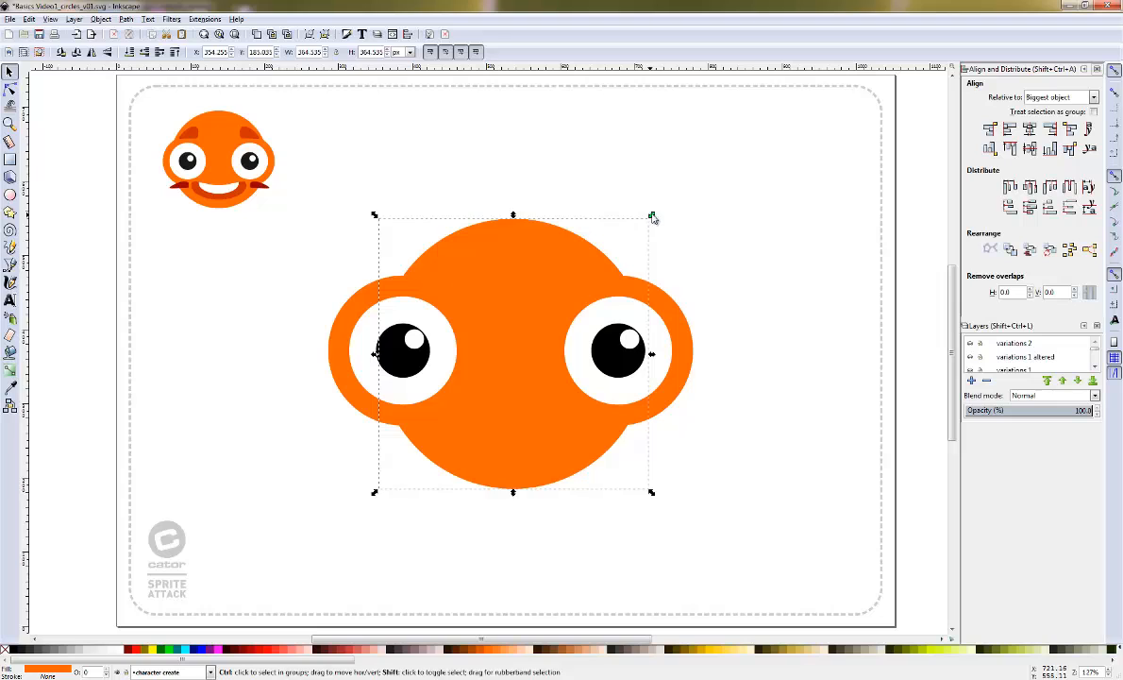
drag(651, 218, 670, 200)
click(748, 224)
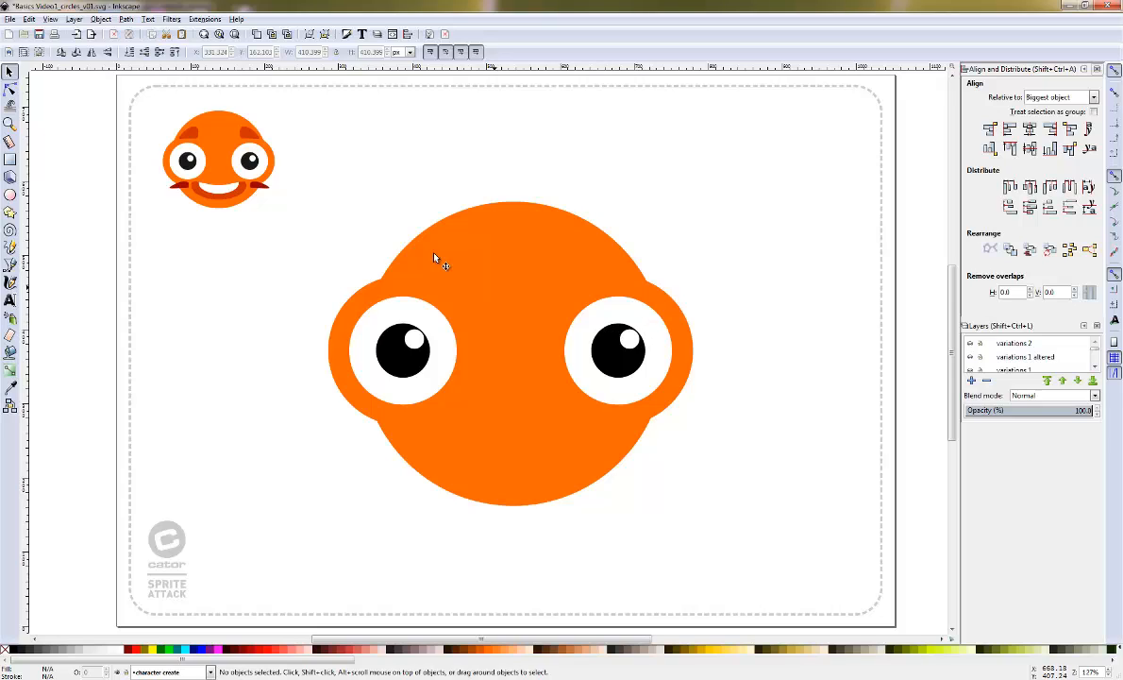
click(387, 293)
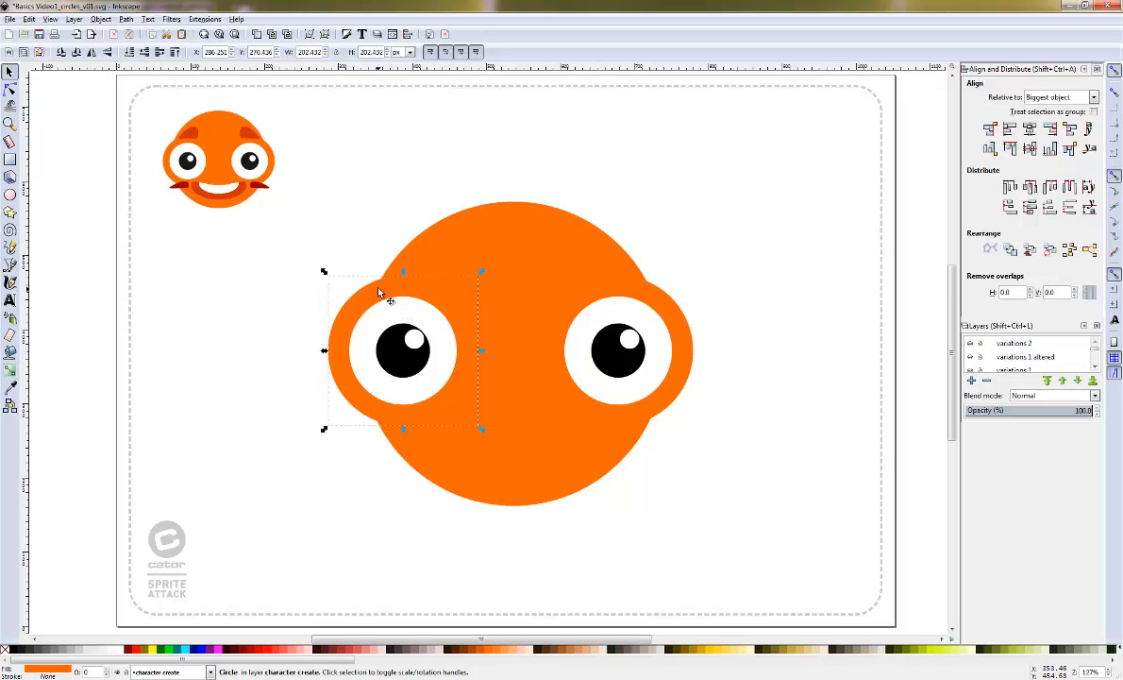
click(11, 194)
drag(651, 161, 685, 213)
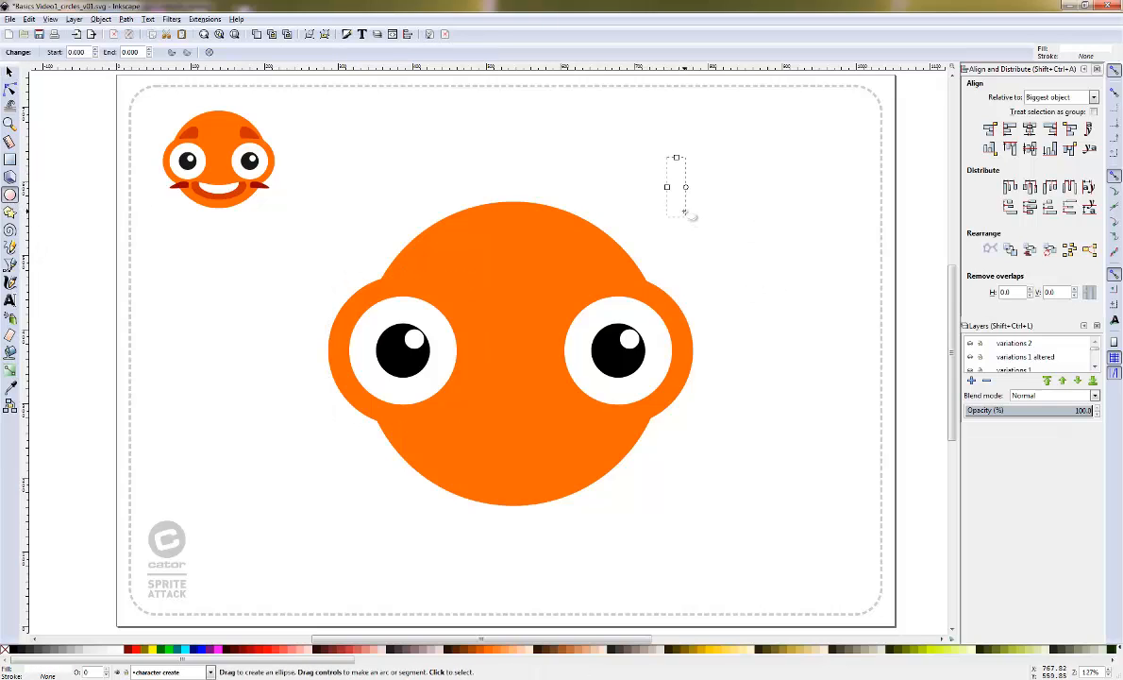
key(ctrl+shift+z)
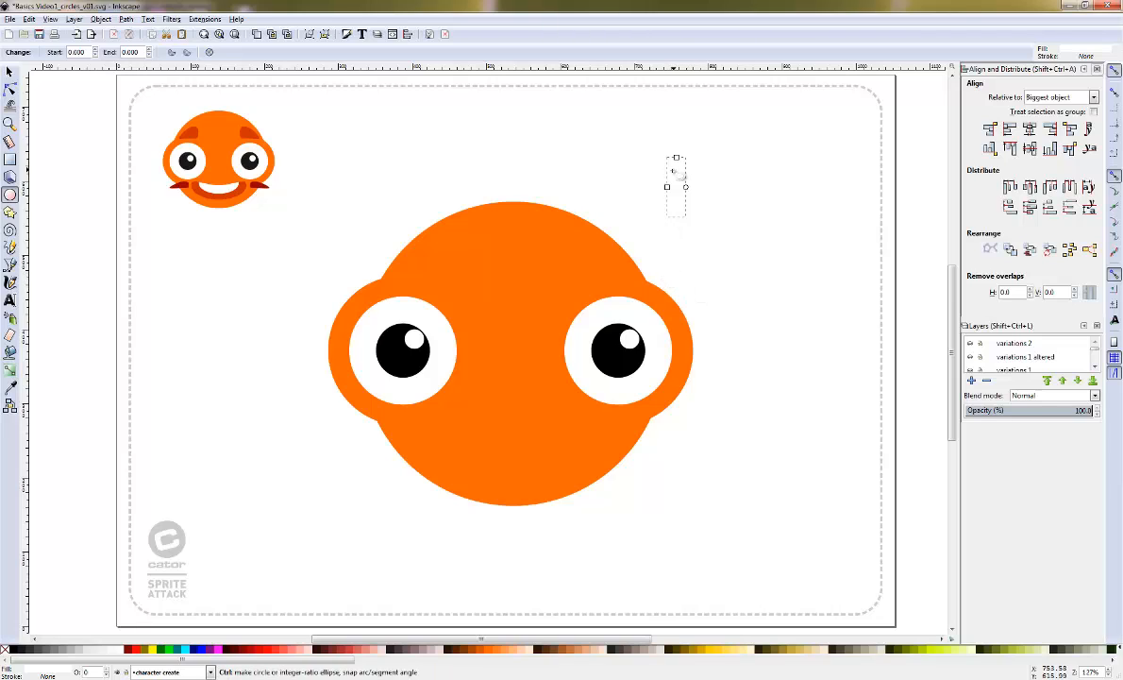
key(s)
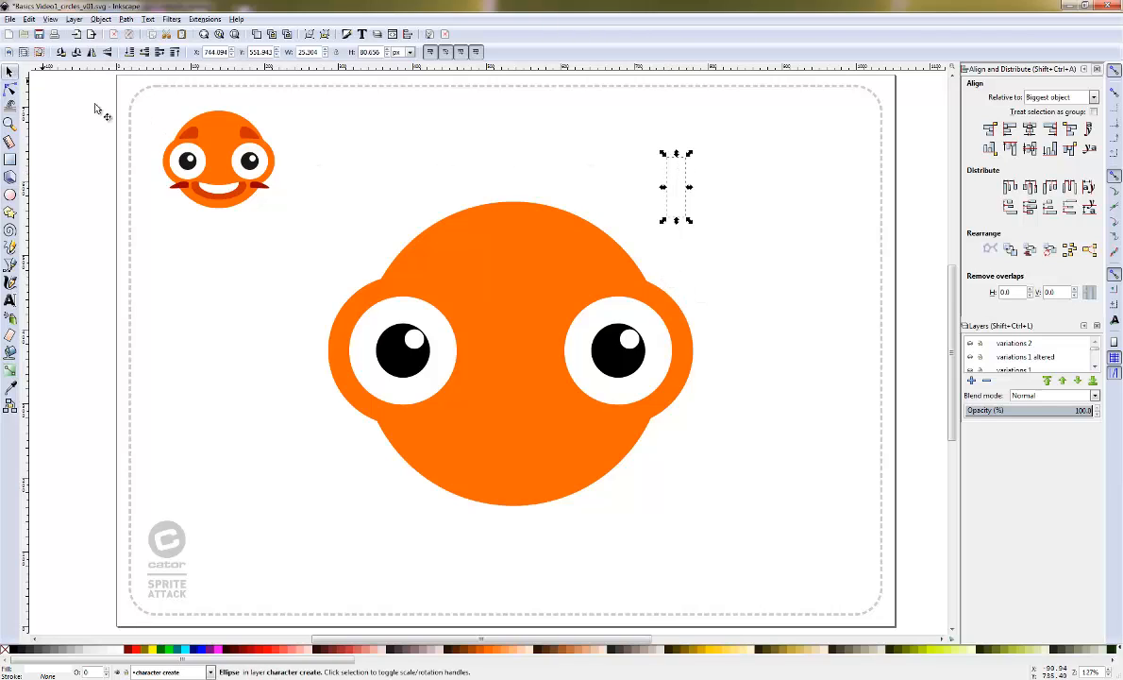
drag(730, 142, 575, 222)
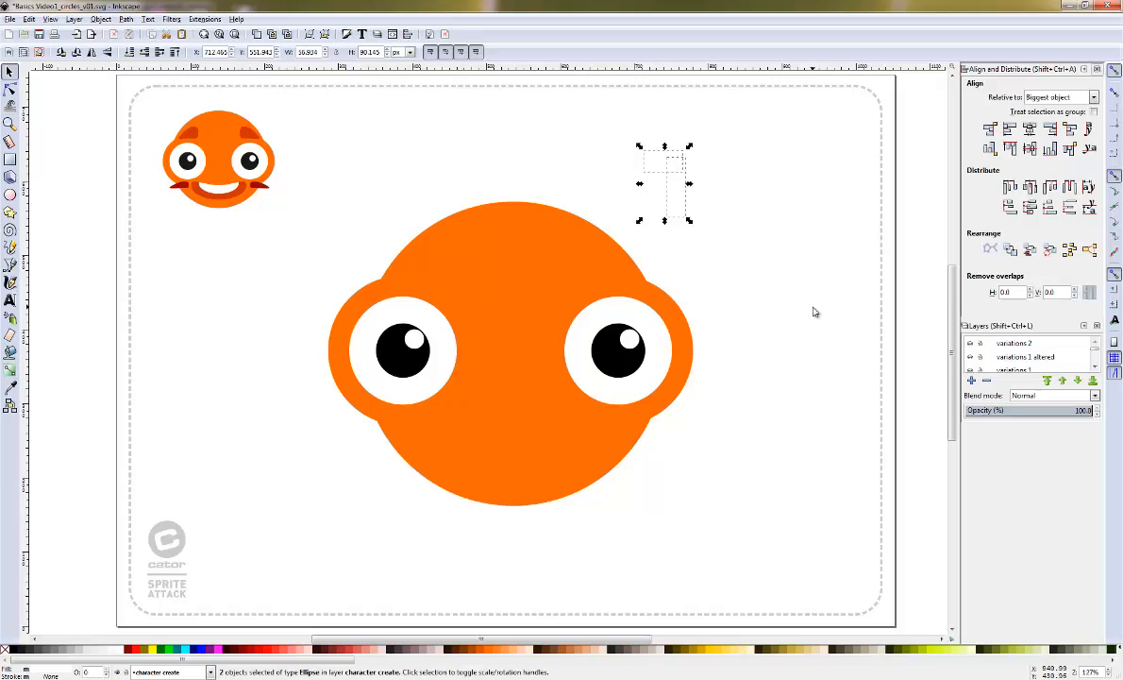
key(Escape)
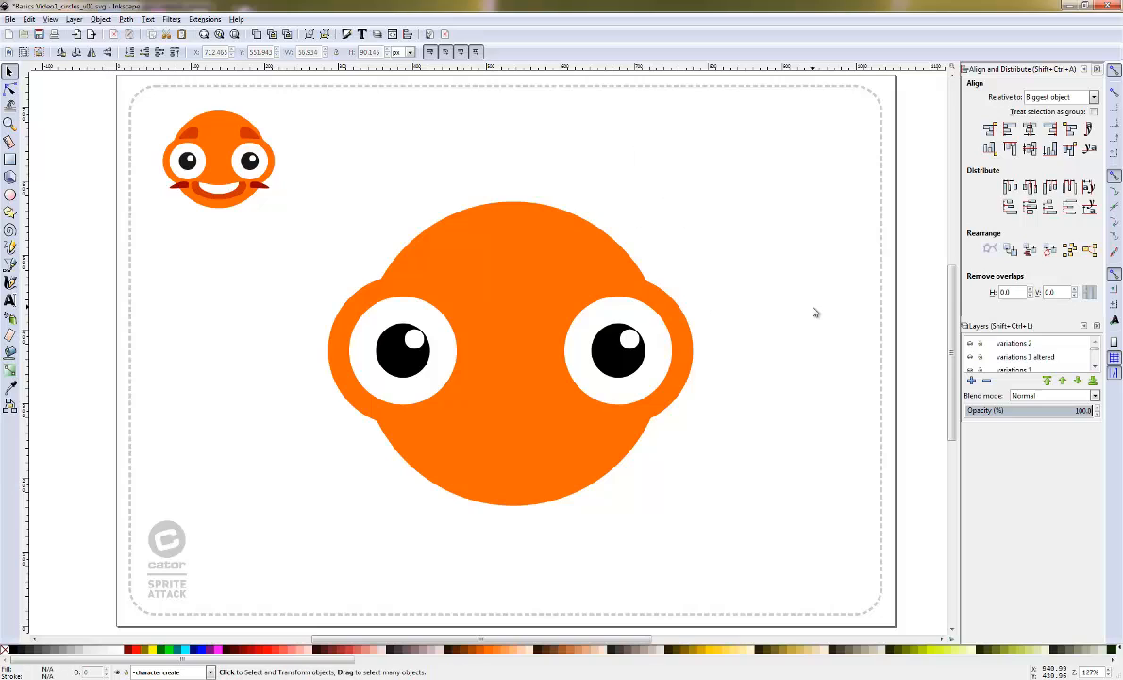
Draw a dark orange circle about 116 px across in the empty area above and right of the head
click(9, 194)
drag(714, 160, 793, 191)
drag(789, 228, 797, 255)
click(10, 71)
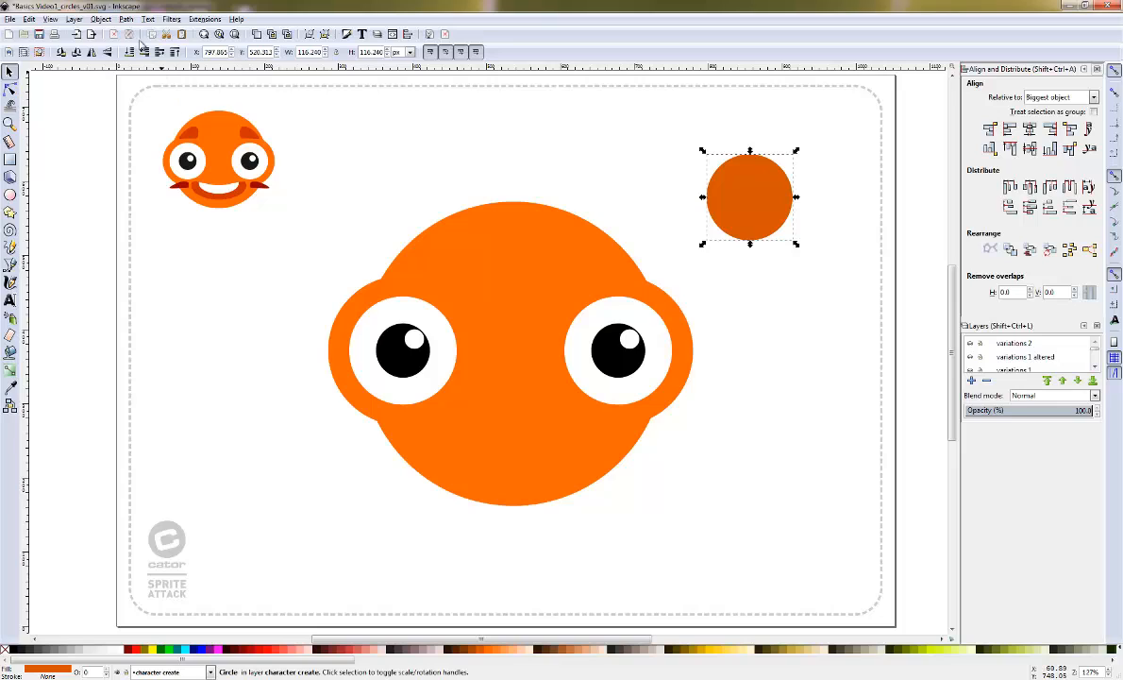
Convert the dark orange circle to a path
click(99, 18)
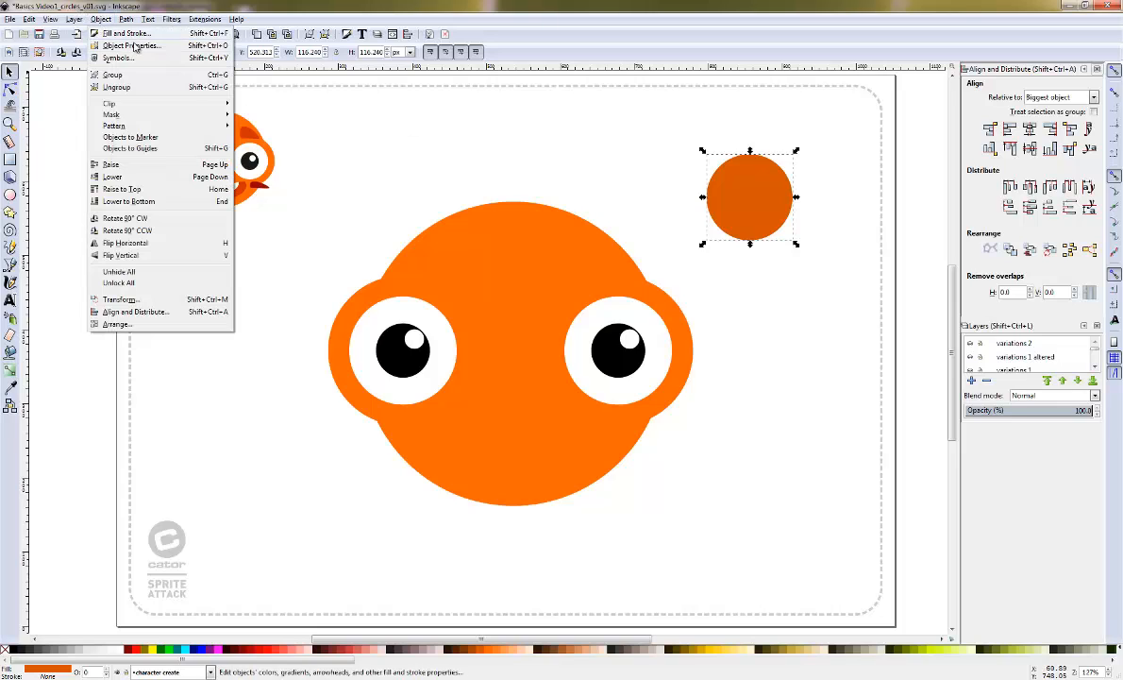
mouse_move(132, 24)
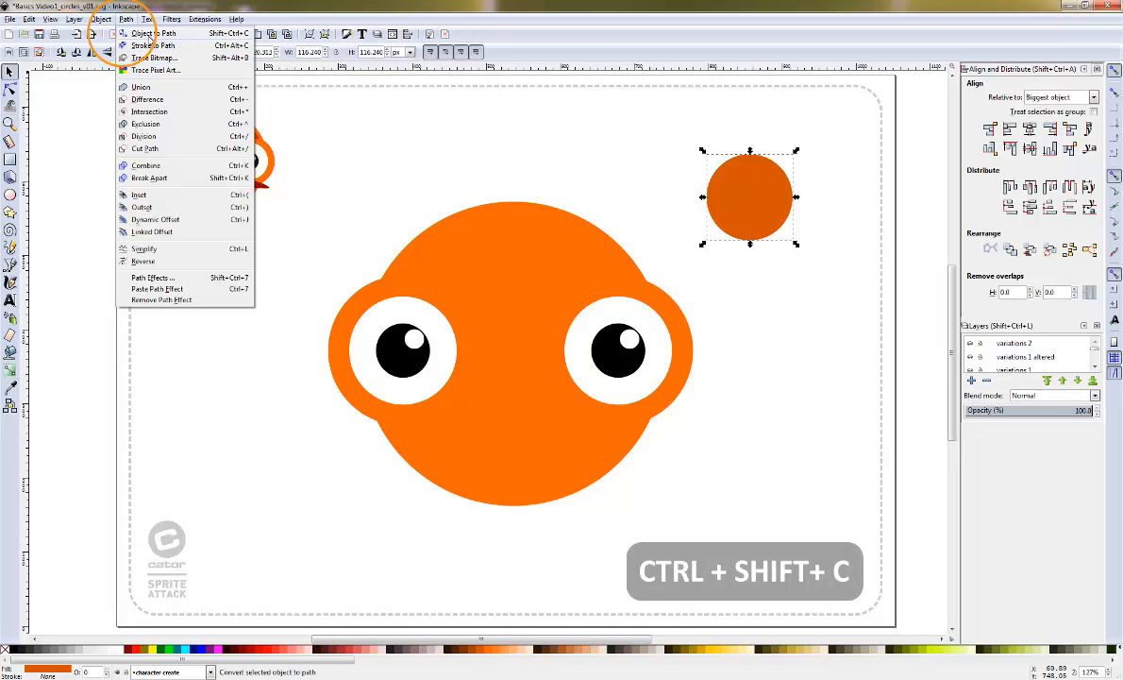
click(141, 34)
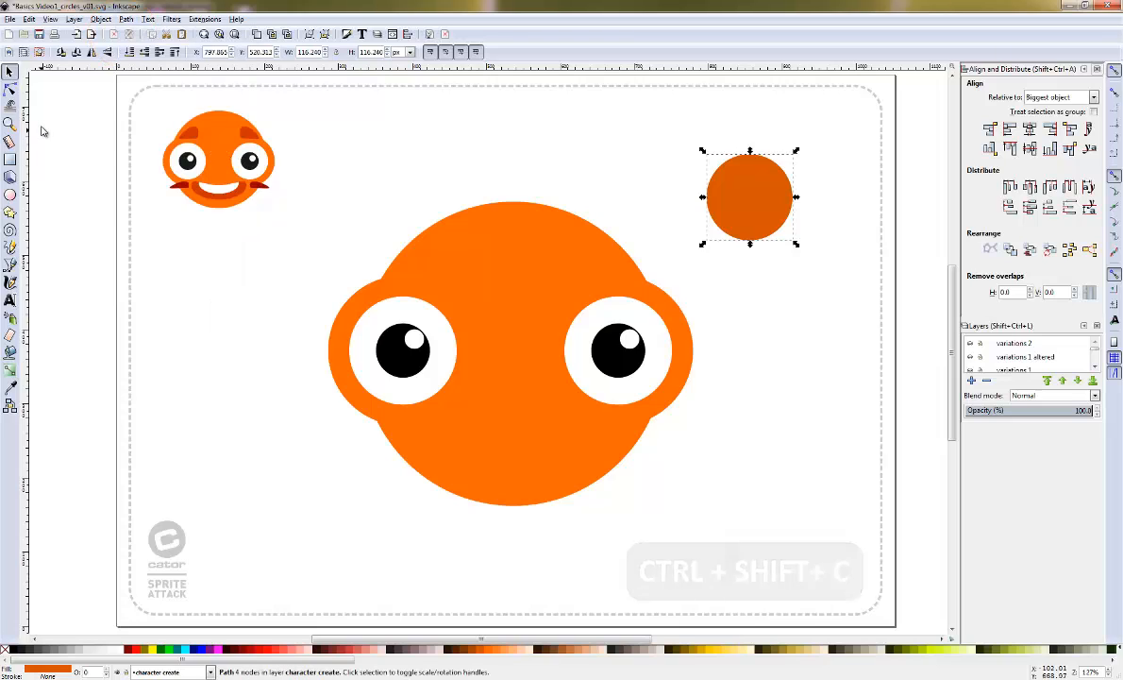
Reshape the path into an eyebrow by pulling its left node outward and down and its right node slightly inward
click(11, 89)
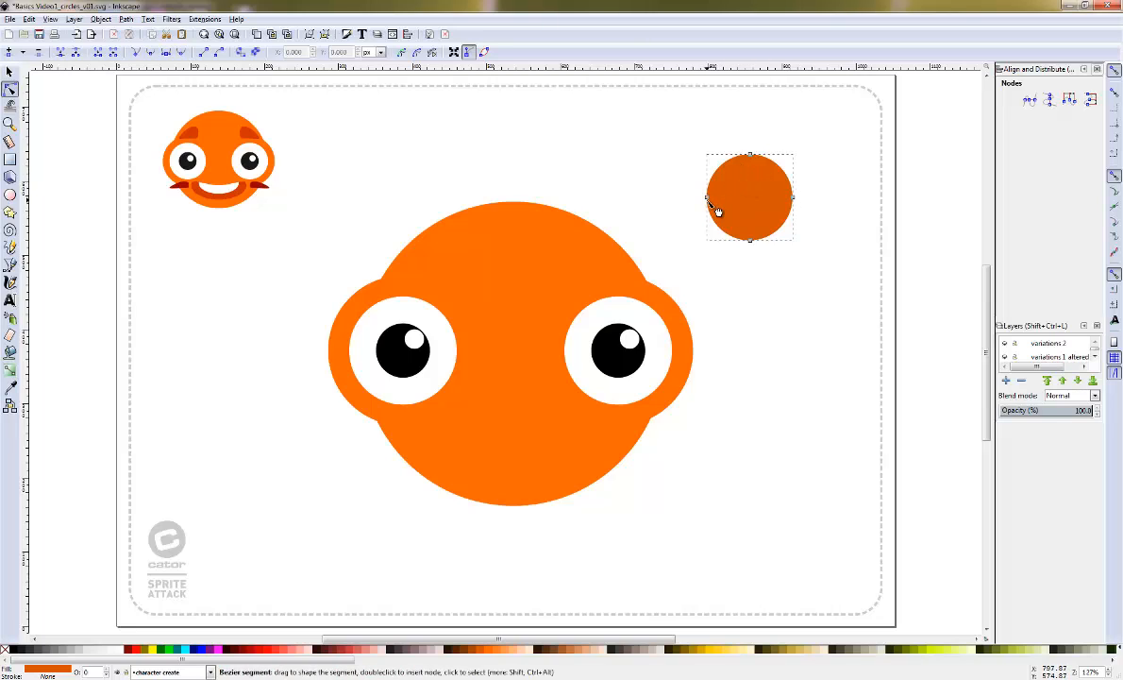
drag(709, 199, 666, 226)
click(667, 227)
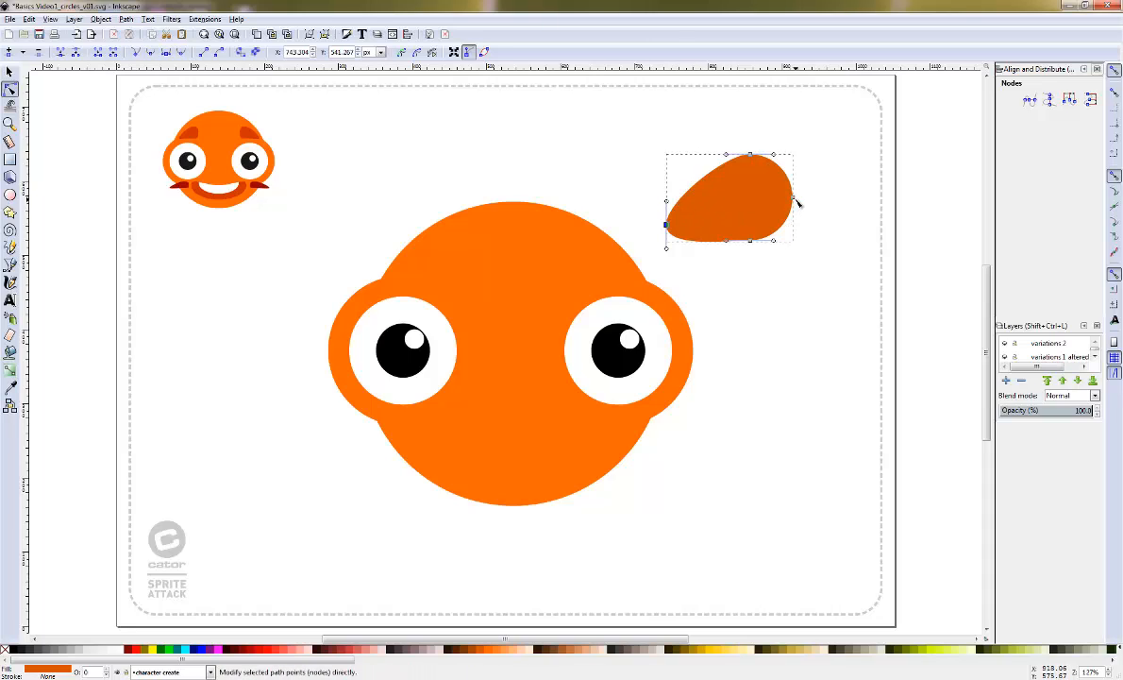
drag(792, 200, 774, 197)
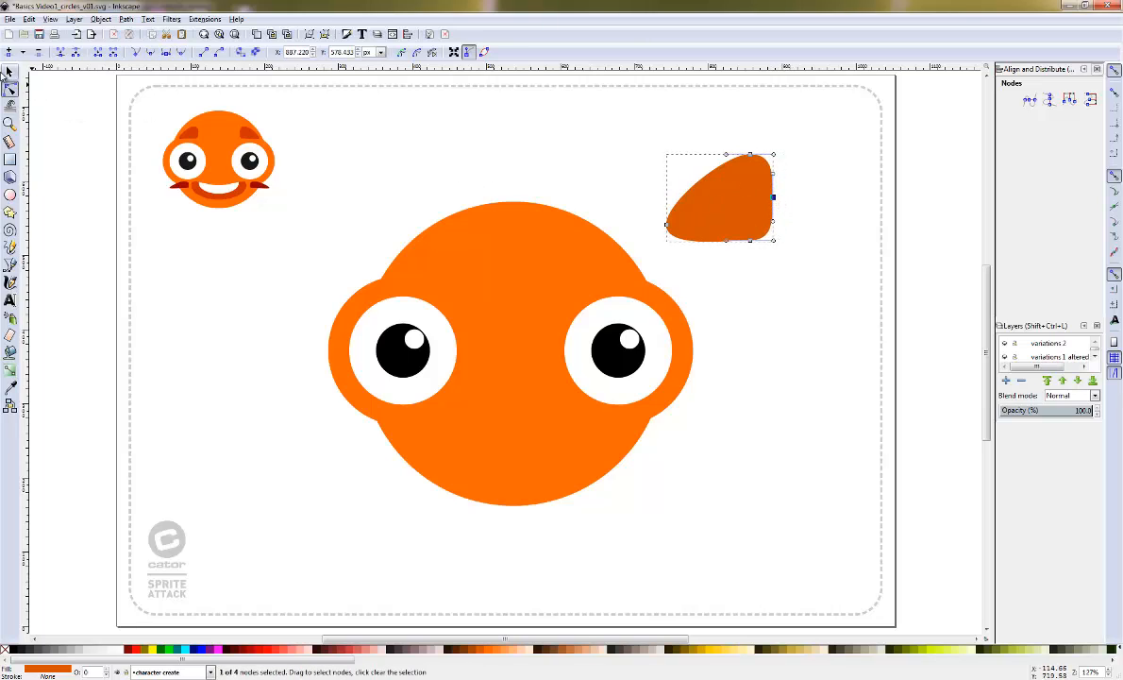
Squash the eyebrow shape to about 90 px high and place it above the left eye
click(10, 72)
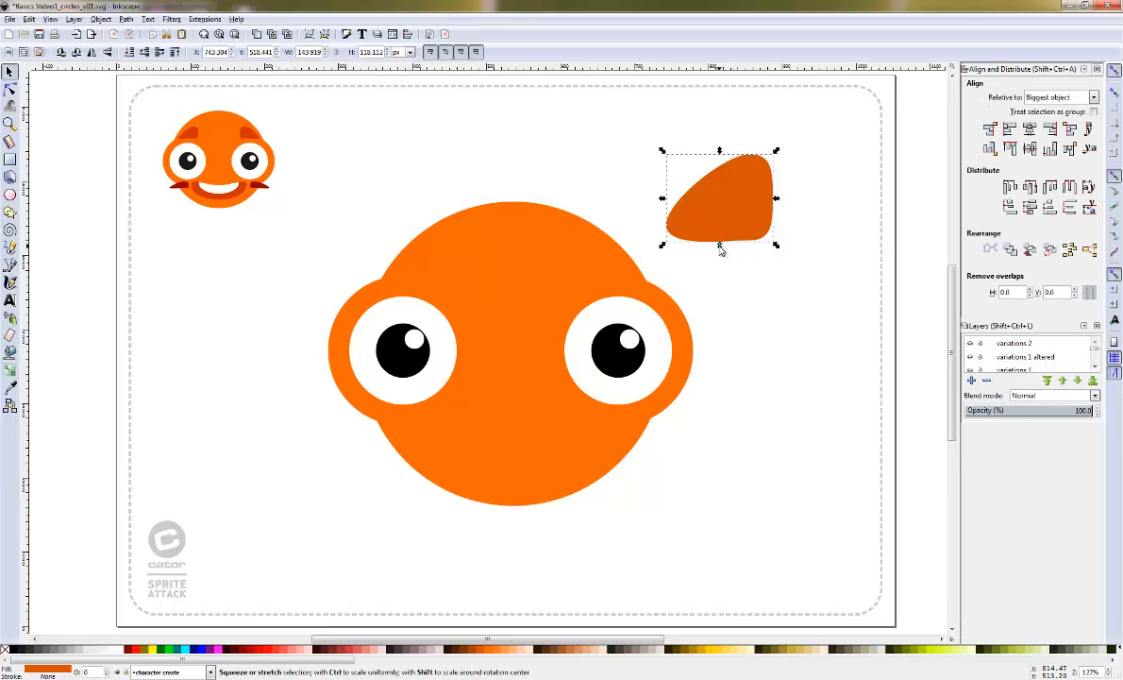
drag(719, 248, 412, 265)
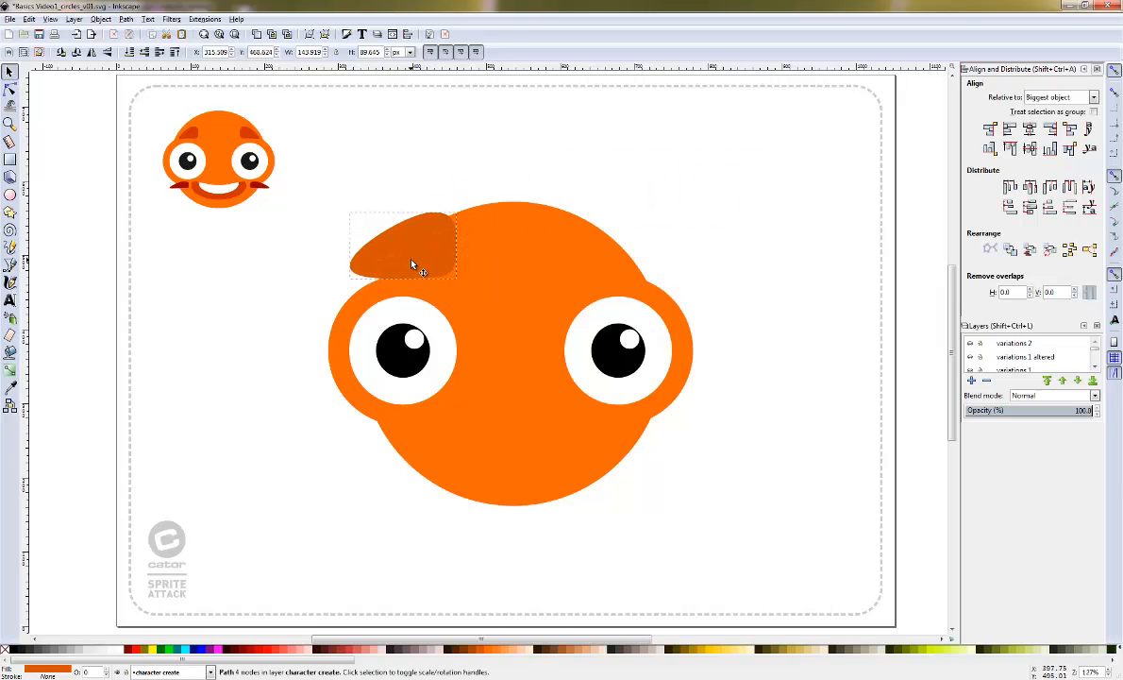
click(475, 652)
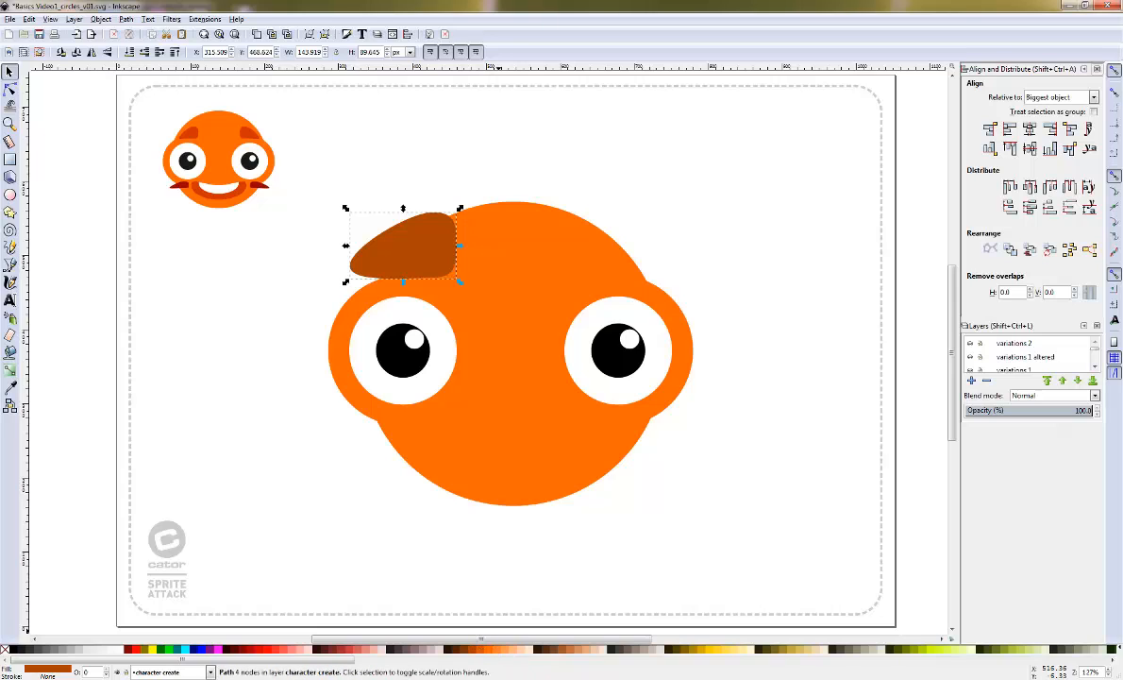
click(1115, 661)
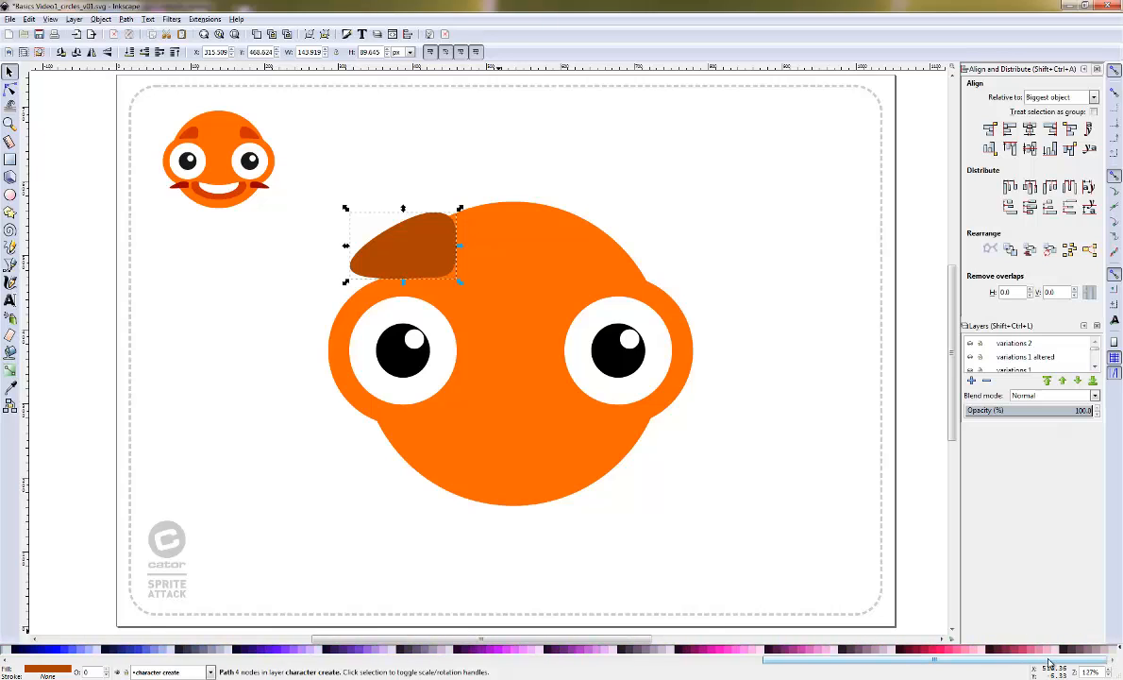
drag(1050, 664, 270, 674)
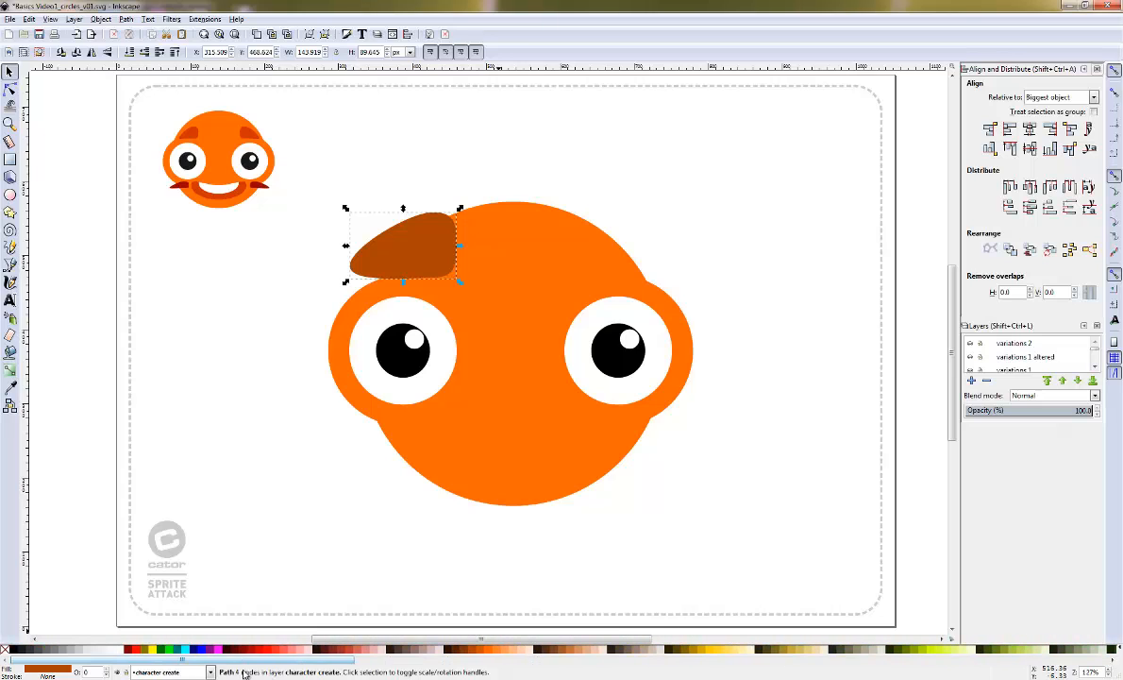
click(480, 651)
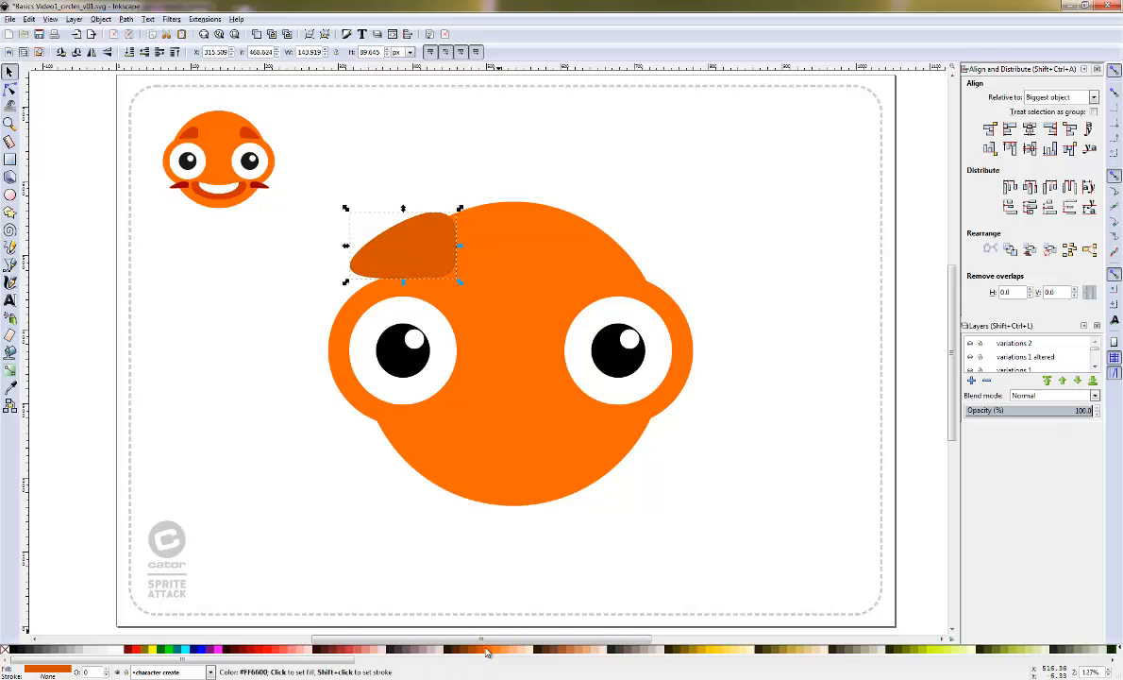
Set the eyebrow's flat fill to the redder orange d42c00 on the colour wheel and close the fill and alignment dialogs
click(47, 670)
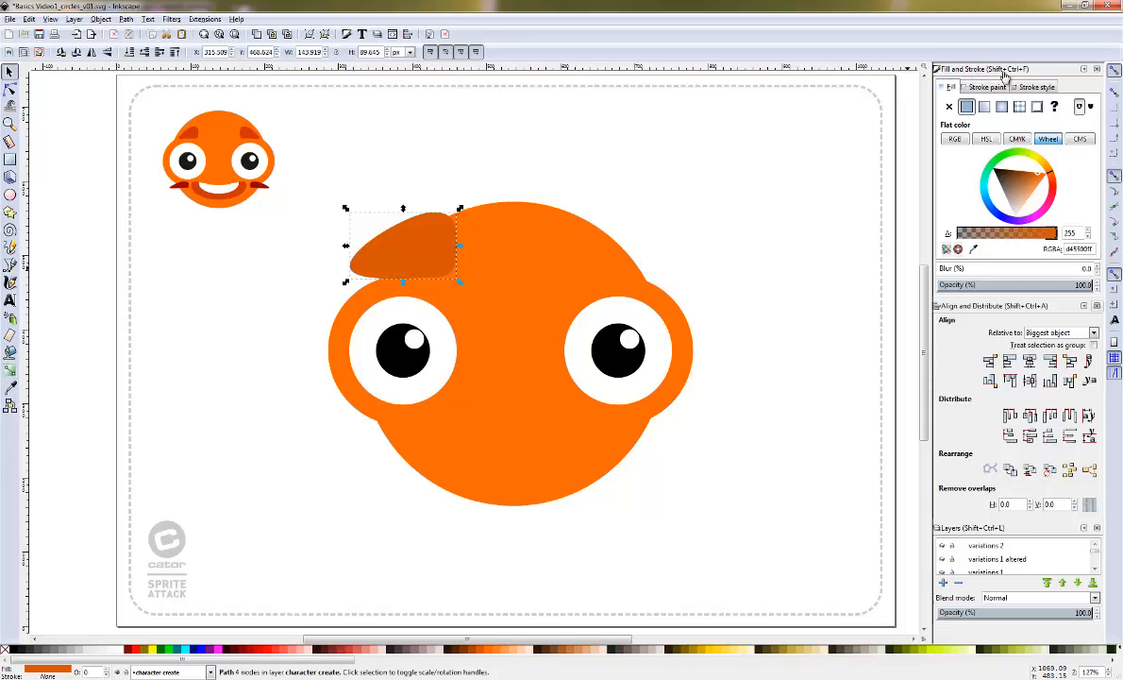
click(1050, 176)
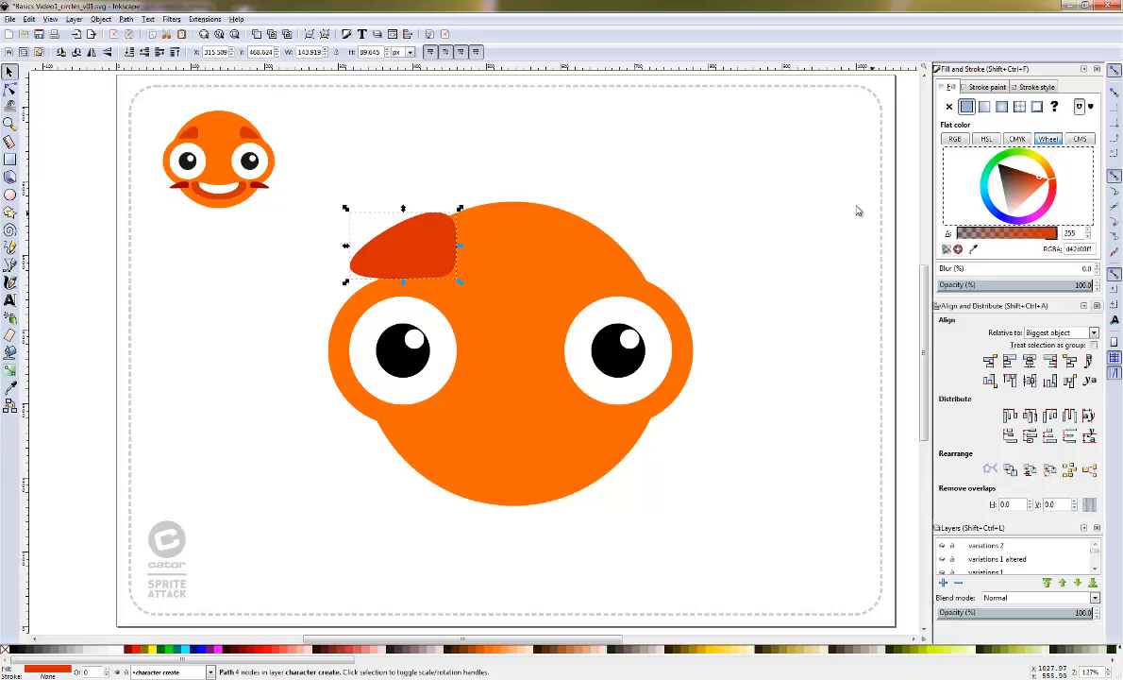
click(1097, 70)
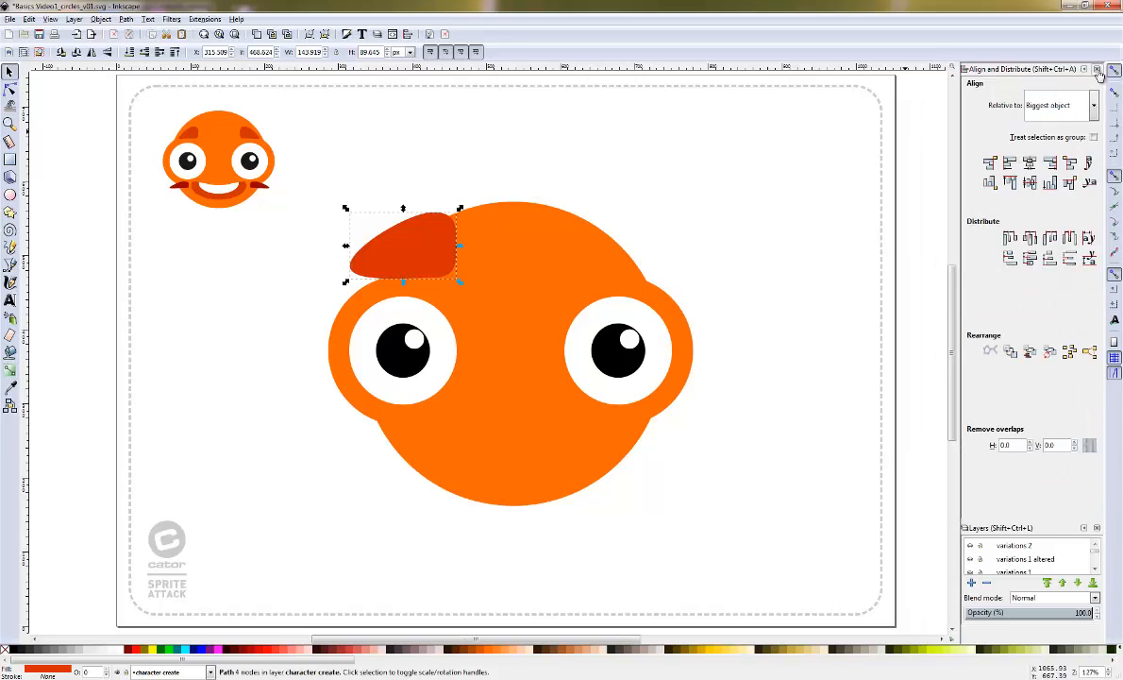
click(1096, 70)
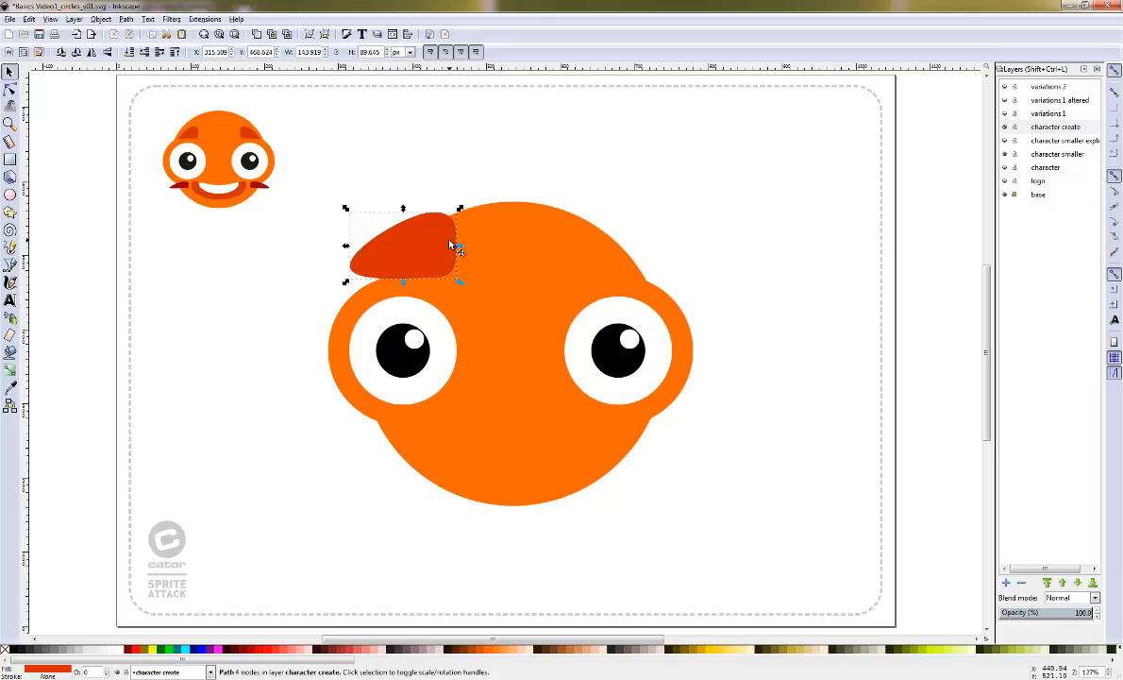
Scale the eyebrow down to about 115 by 80 px and place a horizontally mirrored duplicate above the right eye
drag(460, 208, 424, 251)
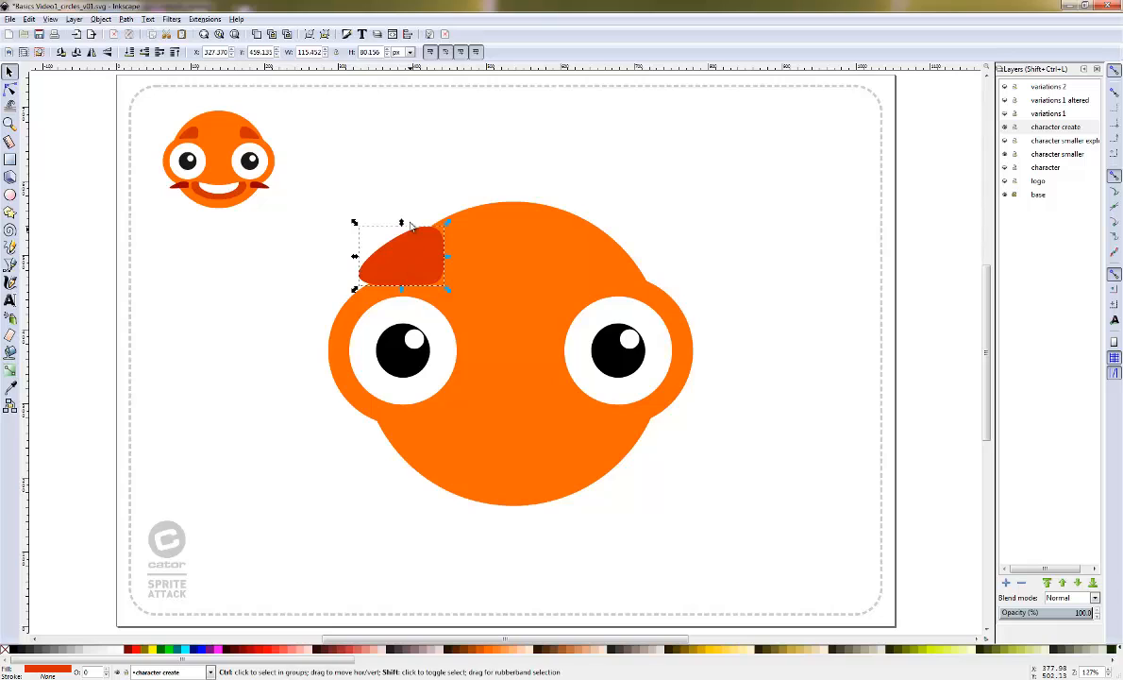
drag(396, 256, 624, 268)
key(ctrl+d)
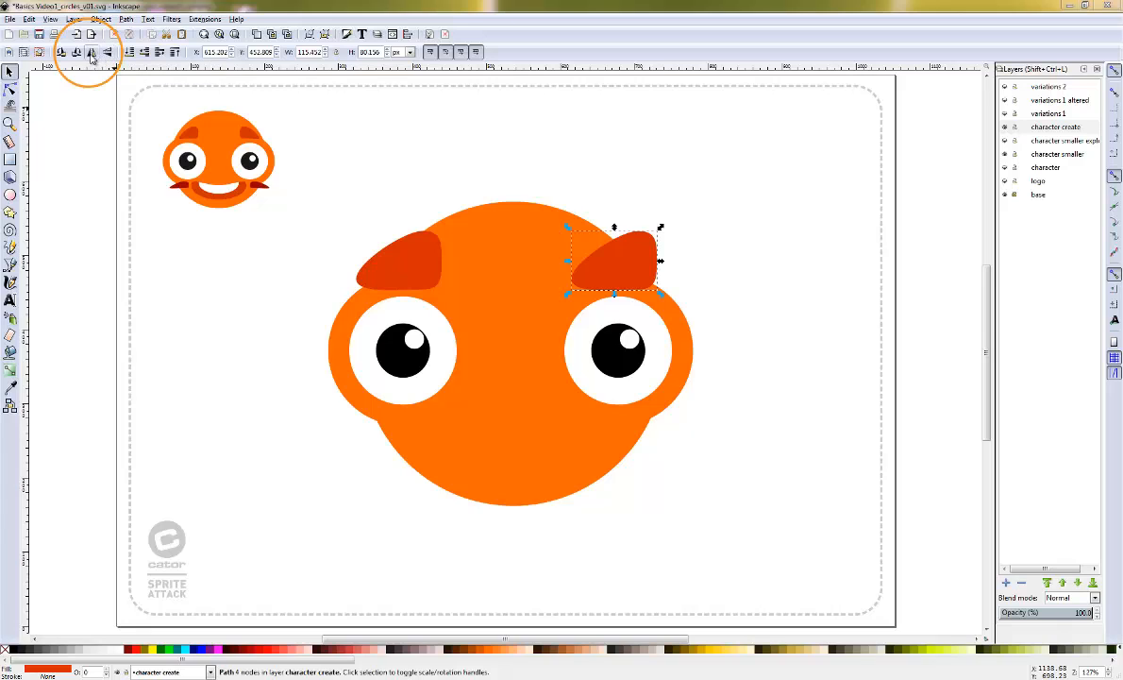
click(91, 53)
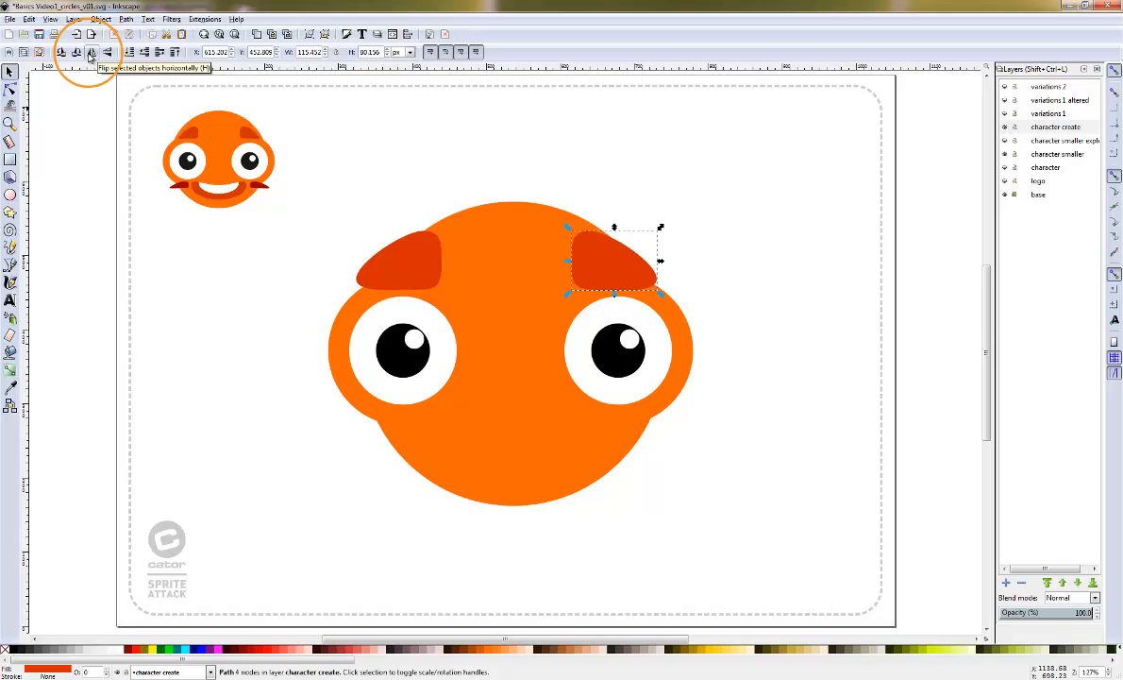
mouse_move(596, 266)
mouse_down()
mouse_move(613, 264)
mouse_move(601, 261)
mouse_up()
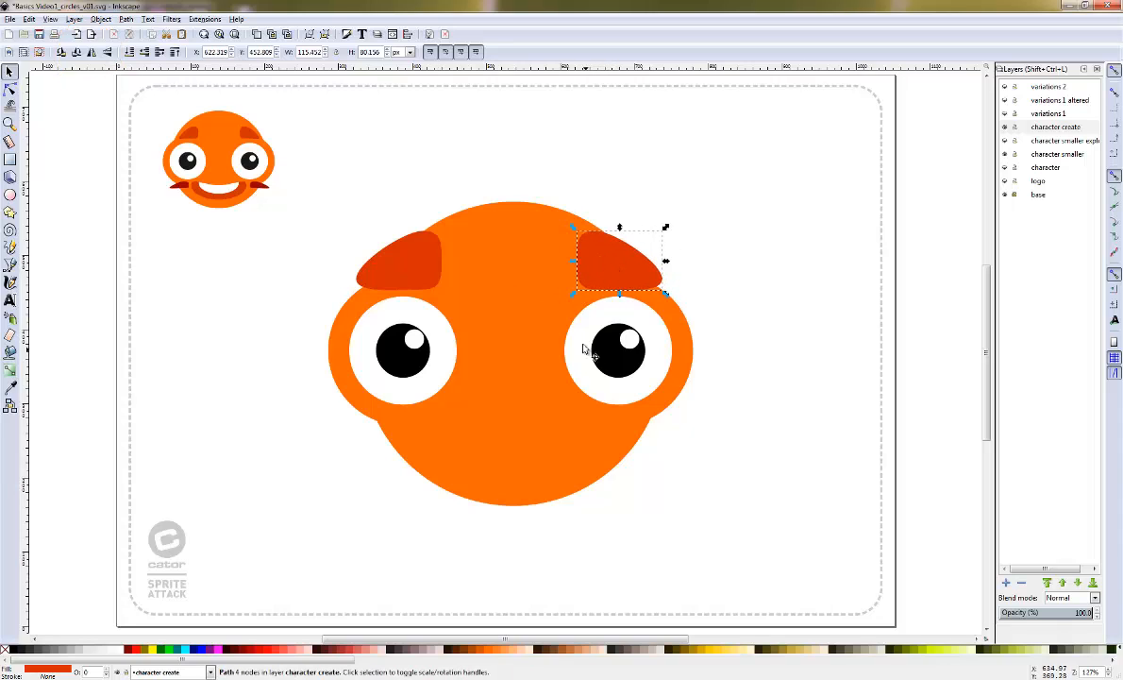
Place a duplicate of both eyebrows below the eyes and squash the pair to about 43 px high
shift+click(390, 266)
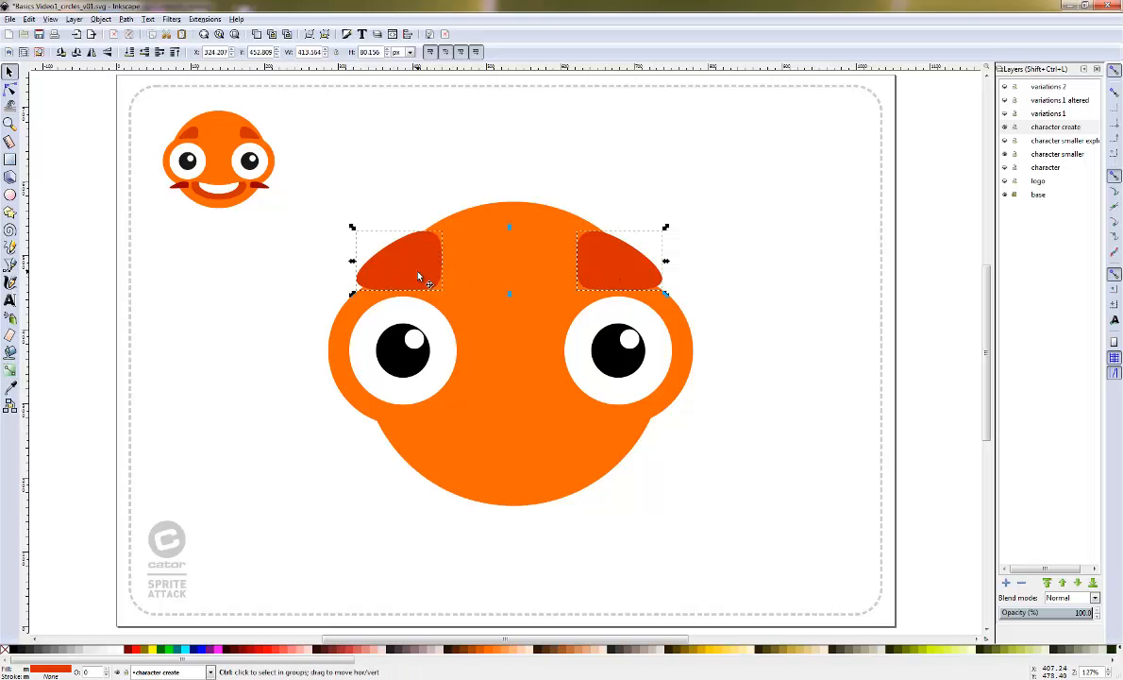
drag(419, 275, 417, 460)
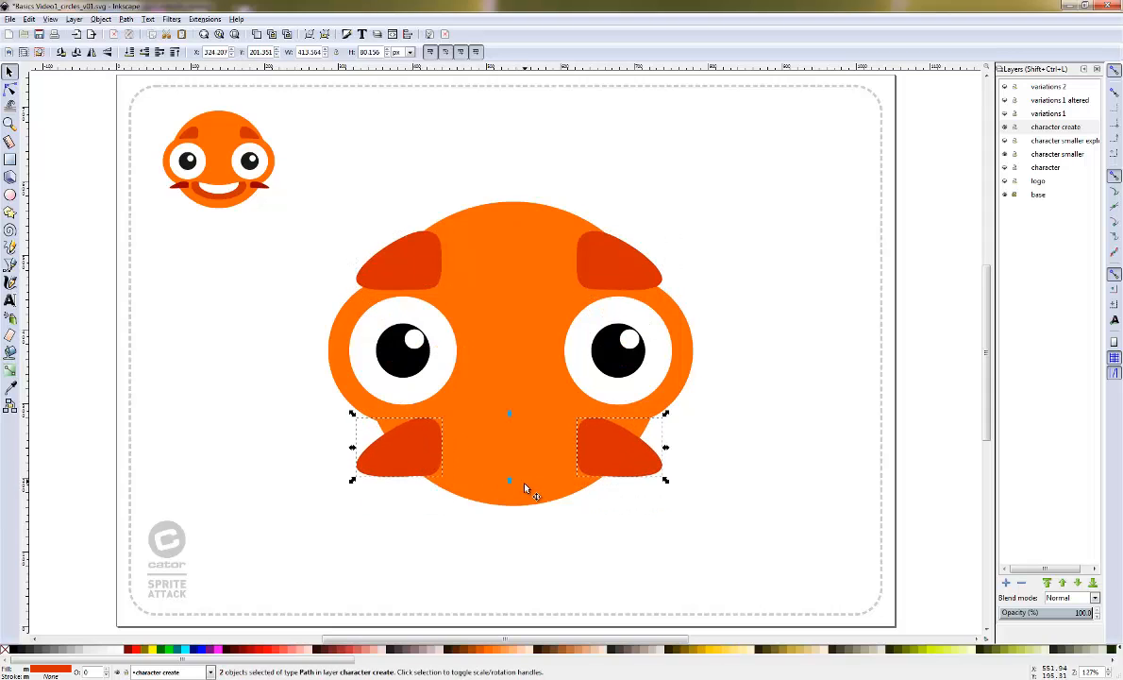
drag(509, 484, 505, 457)
Widen each squashed cheek shape about its centre to about 153 px and move the pair slightly lower
click(401, 434)
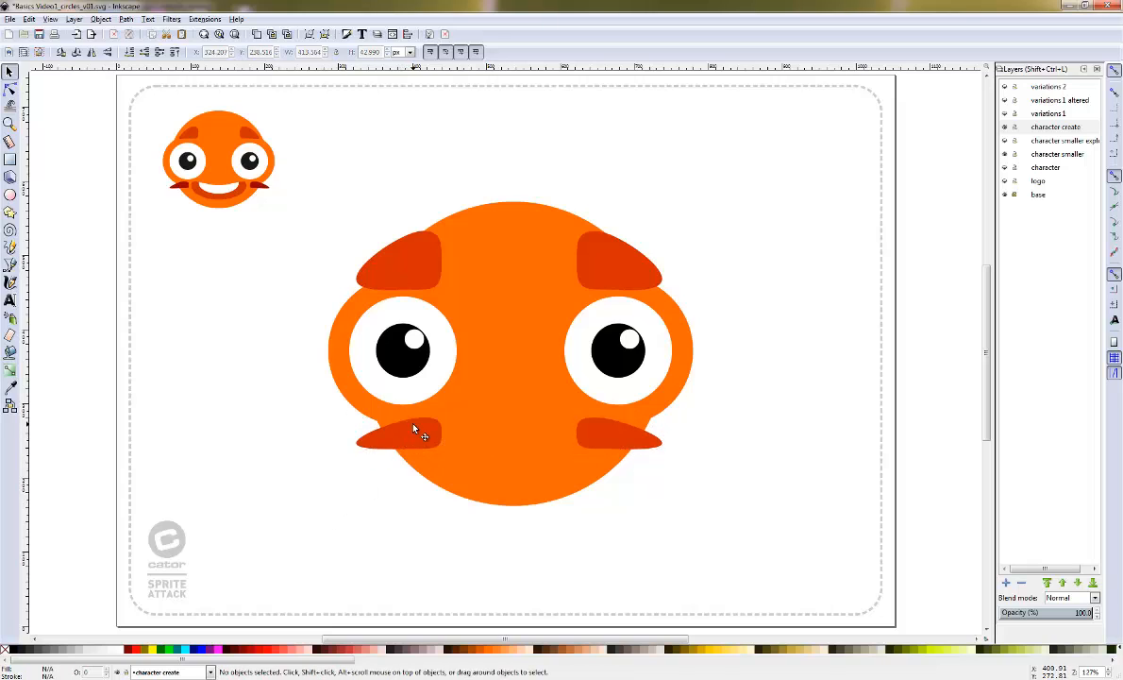
drag(445, 435, 459, 437)
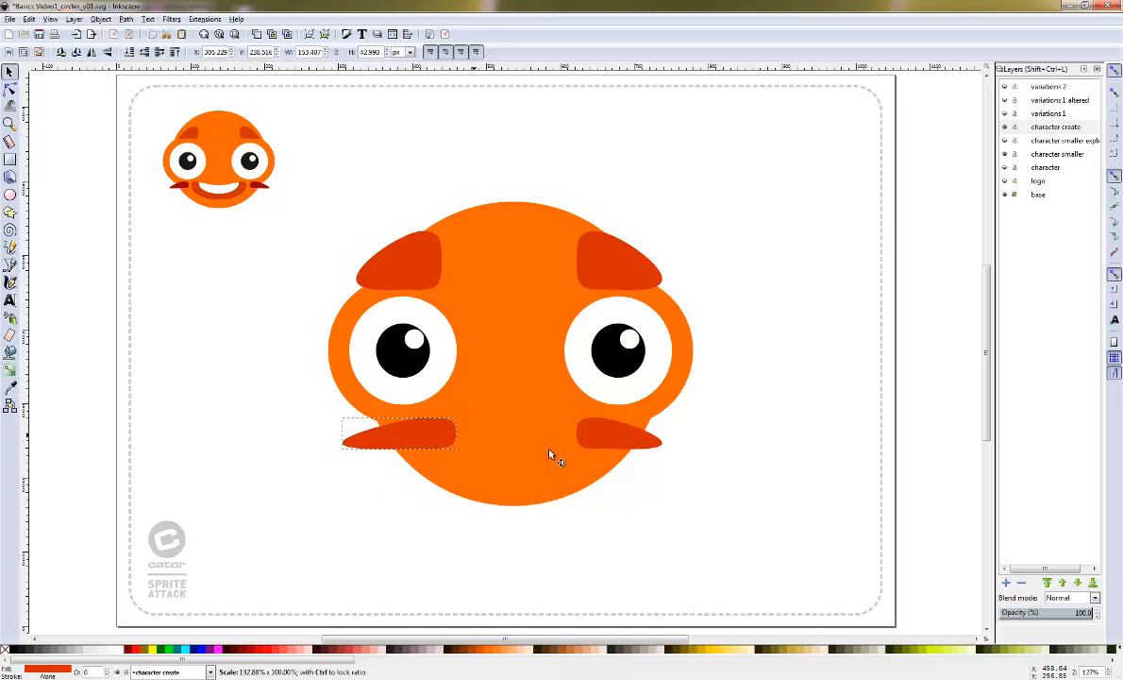
click(611, 448)
drag(665, 437, 681, 436)
shift+click(434, 432)
drag(434, 433, 435, 441)
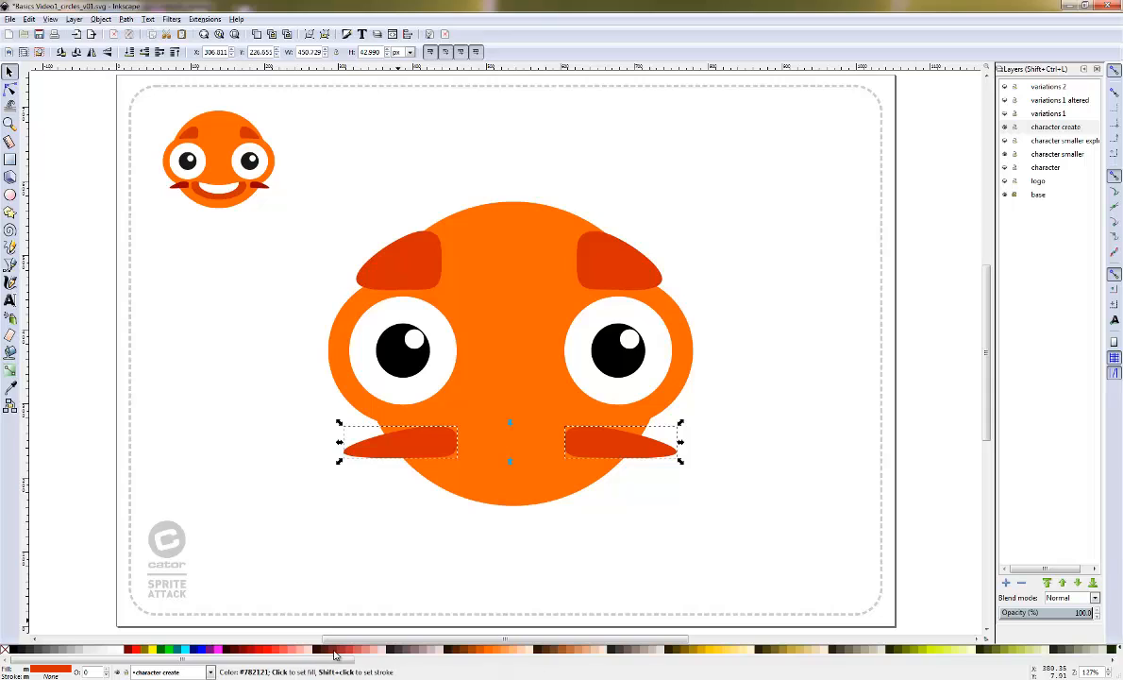
Fill both cheek shapes with the dark red #A02C2C and clear the selection
click(336, 649)
click(341, 650)
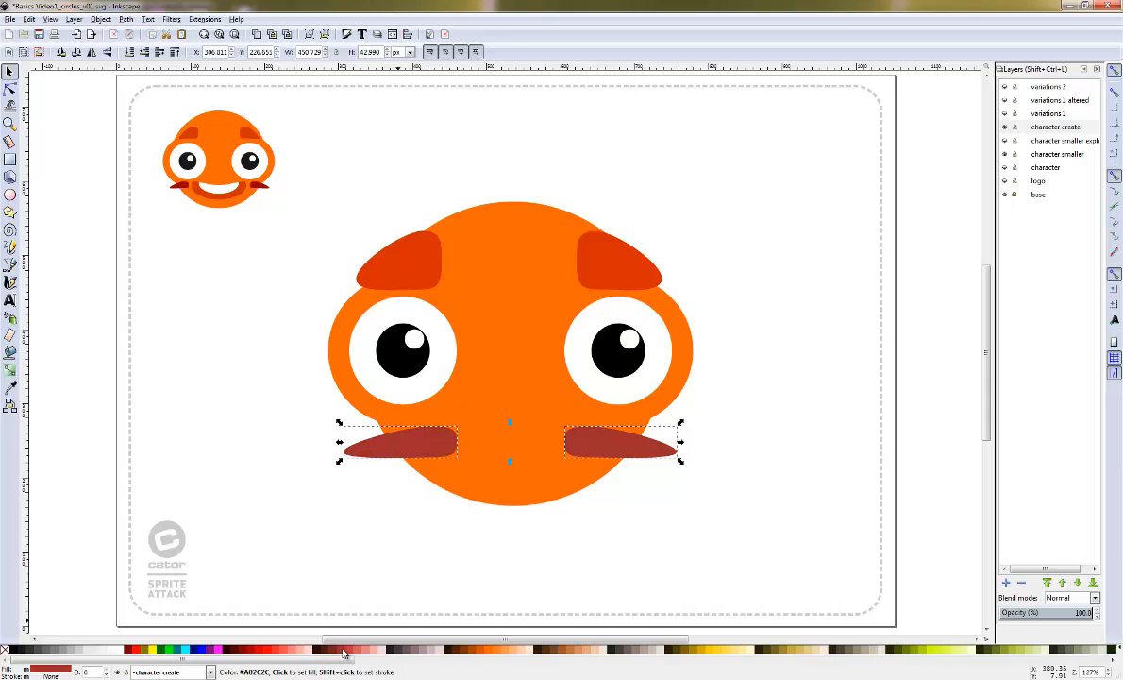
click(507, 548)
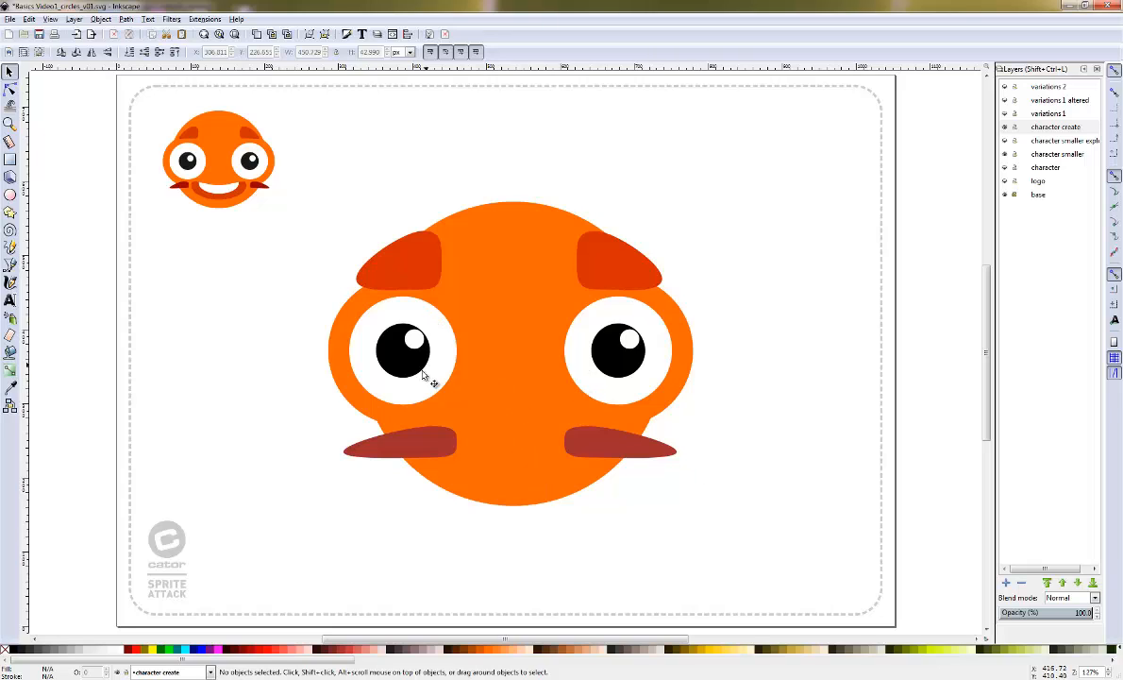
Draw a wide ellipse about 299 px across above and right of the head and convert it to a path
click(10, 194)
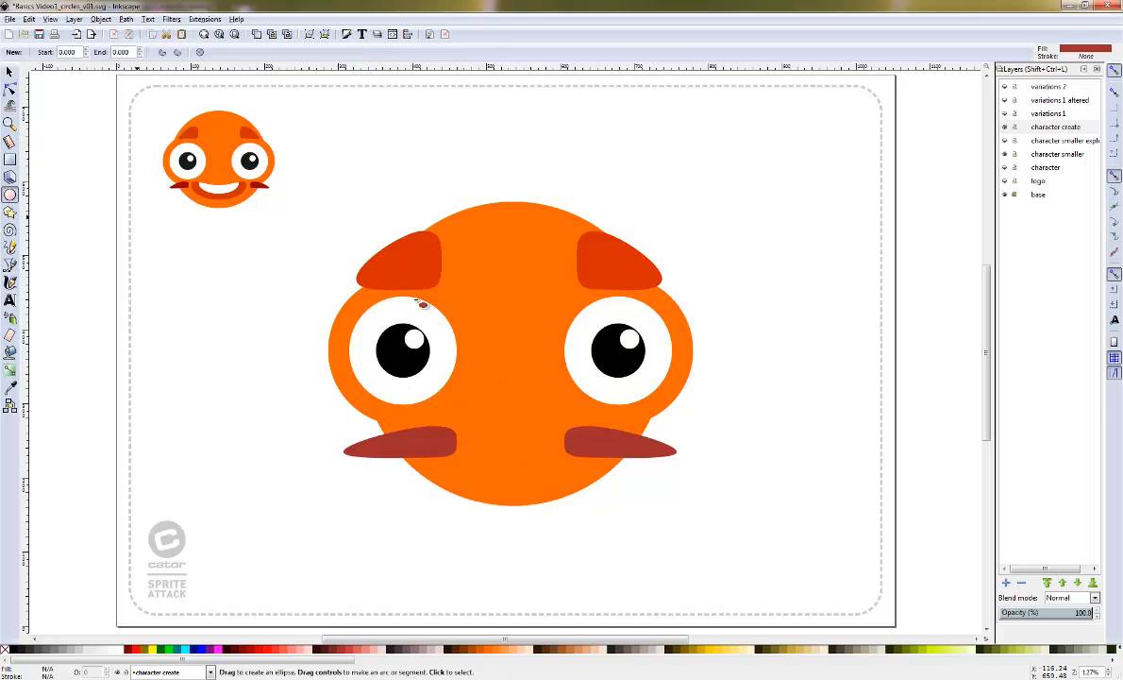
drag(601, 125, 824, 231)
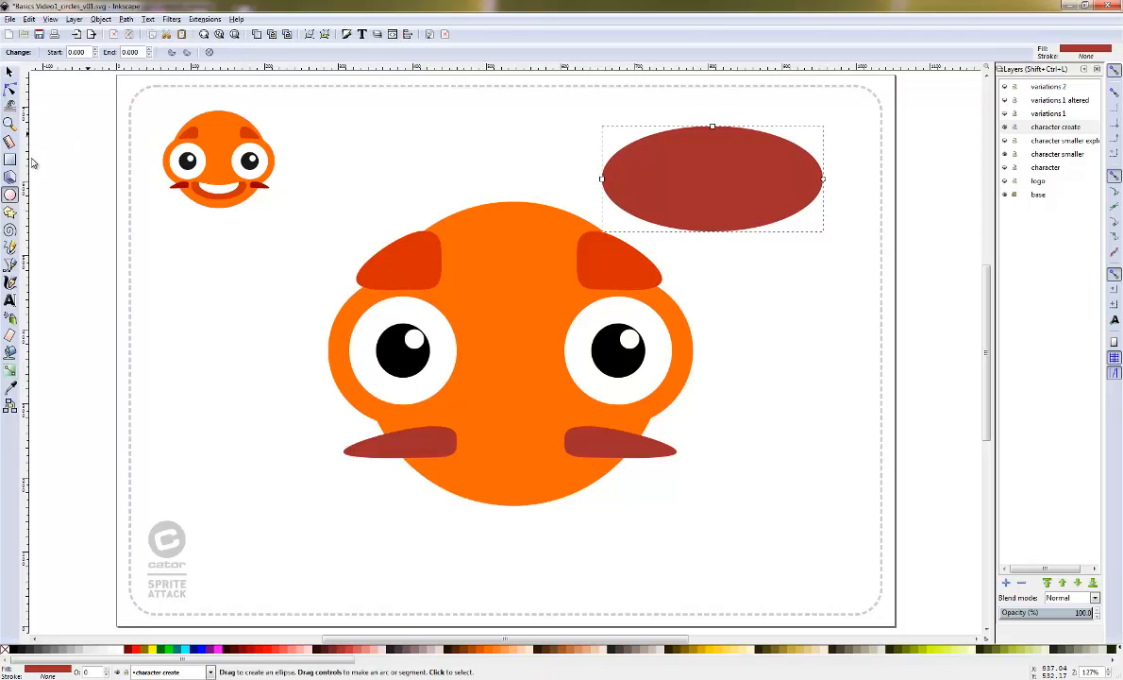
click(101, 19)
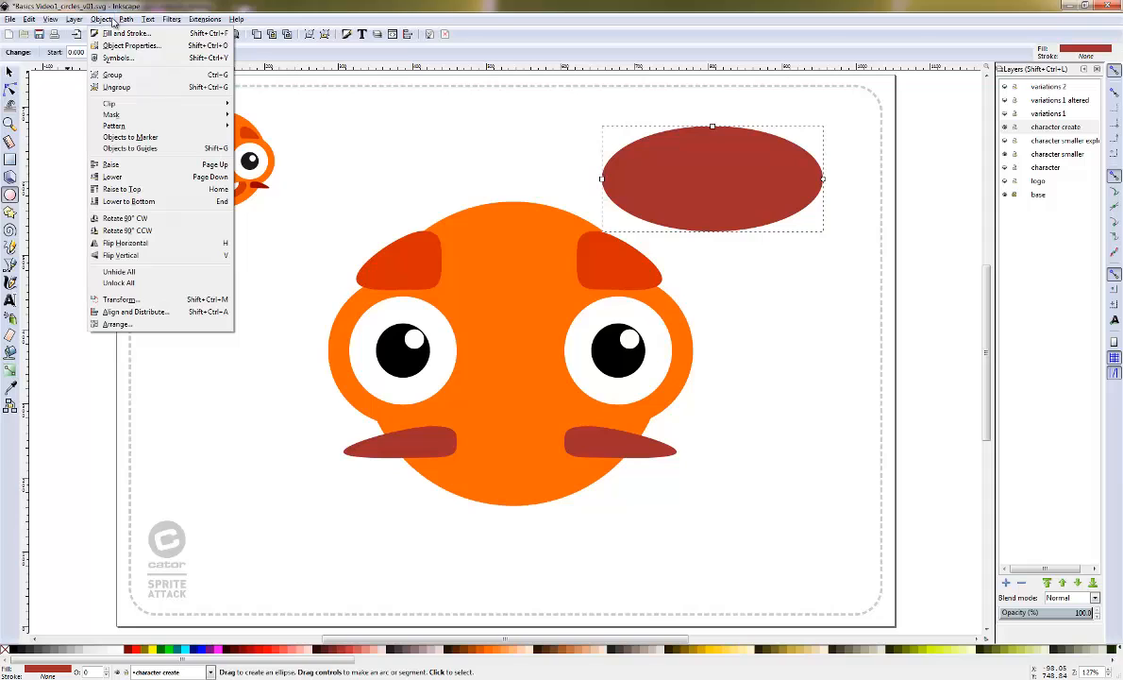
click(124, 20)
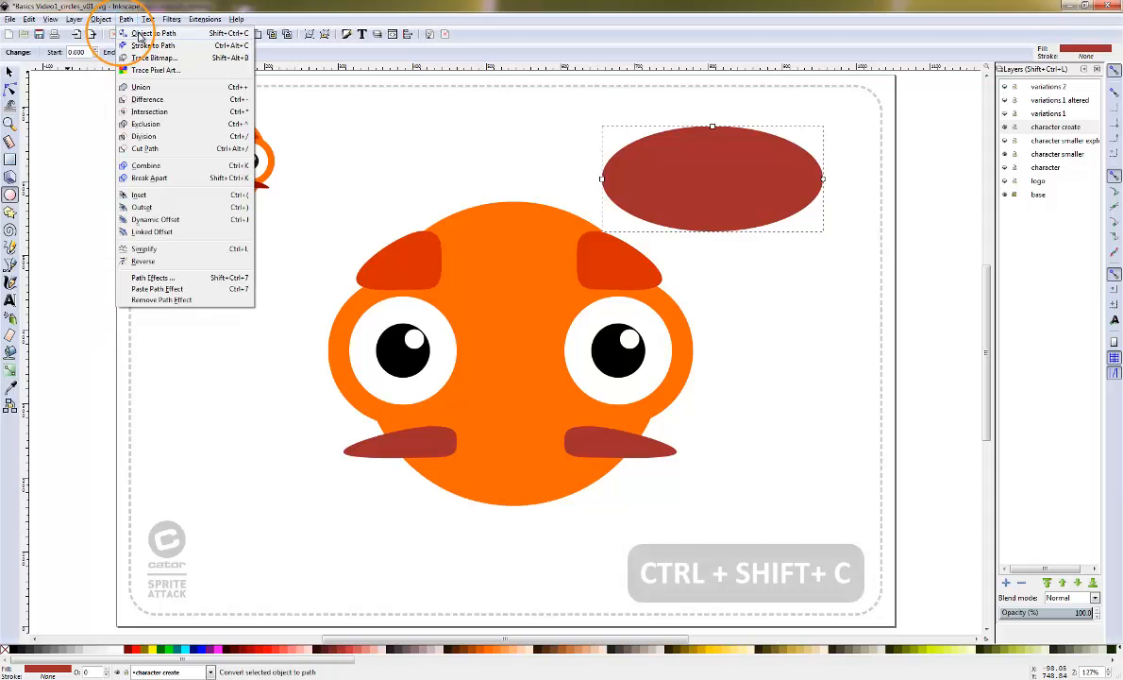
click(151, 34)
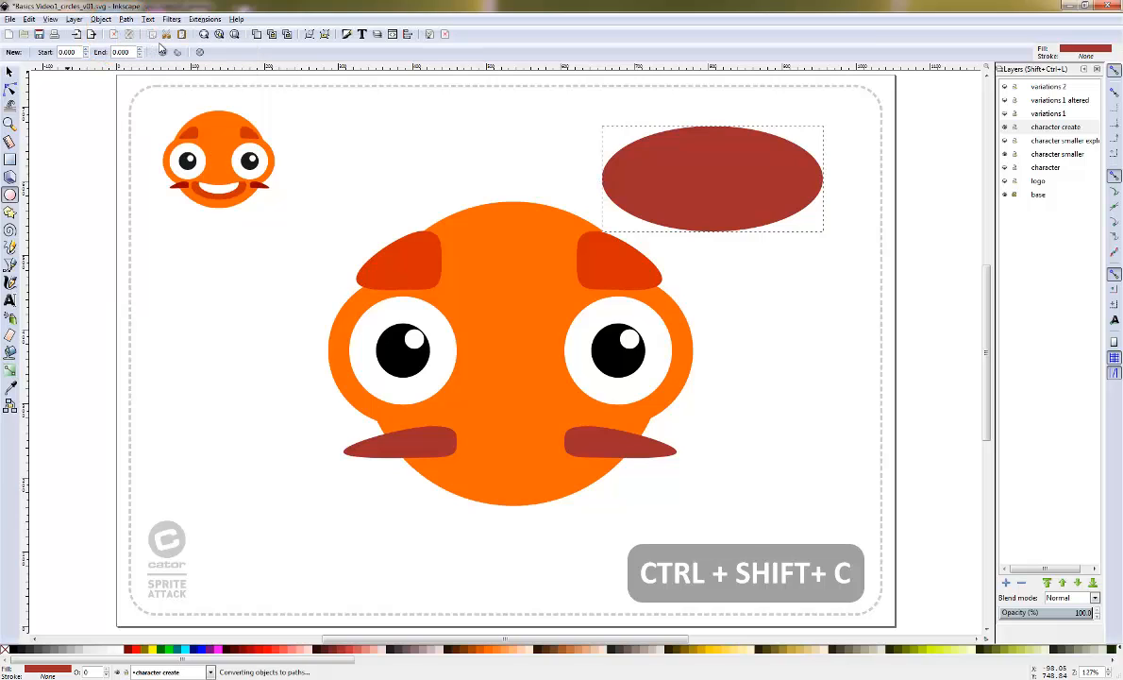
Reshape the ellipse into a smiling mouth by pulling its top node down to the middle and its bottom node slightly lower
key(n)
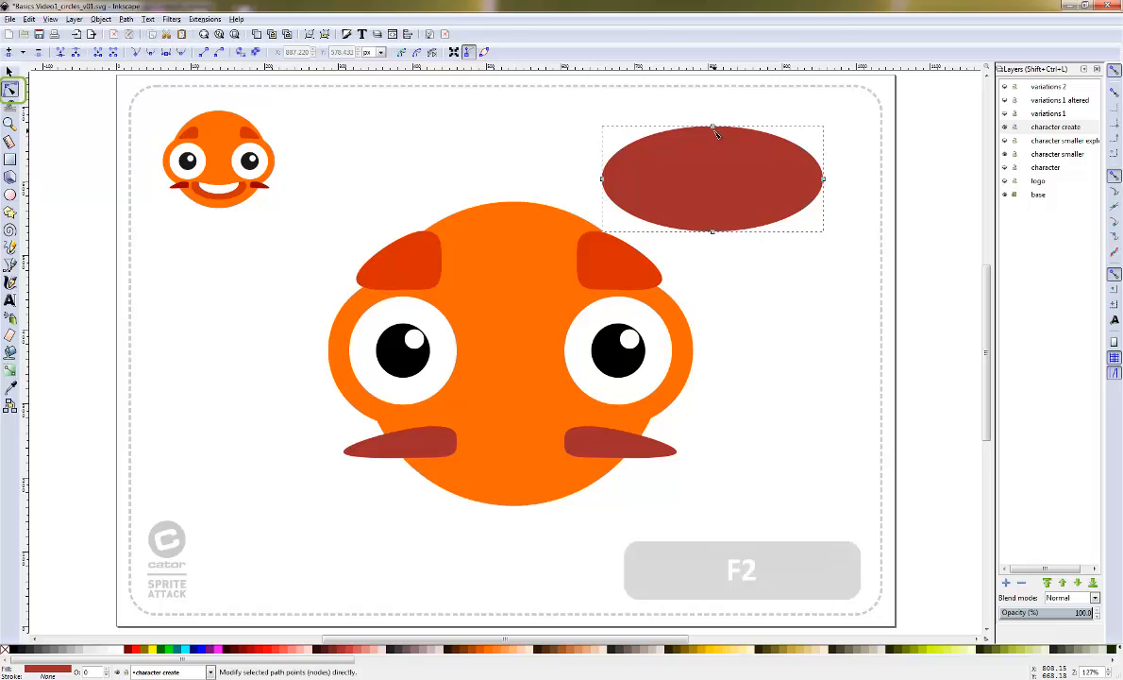
drag(715, 129, 714, 175)
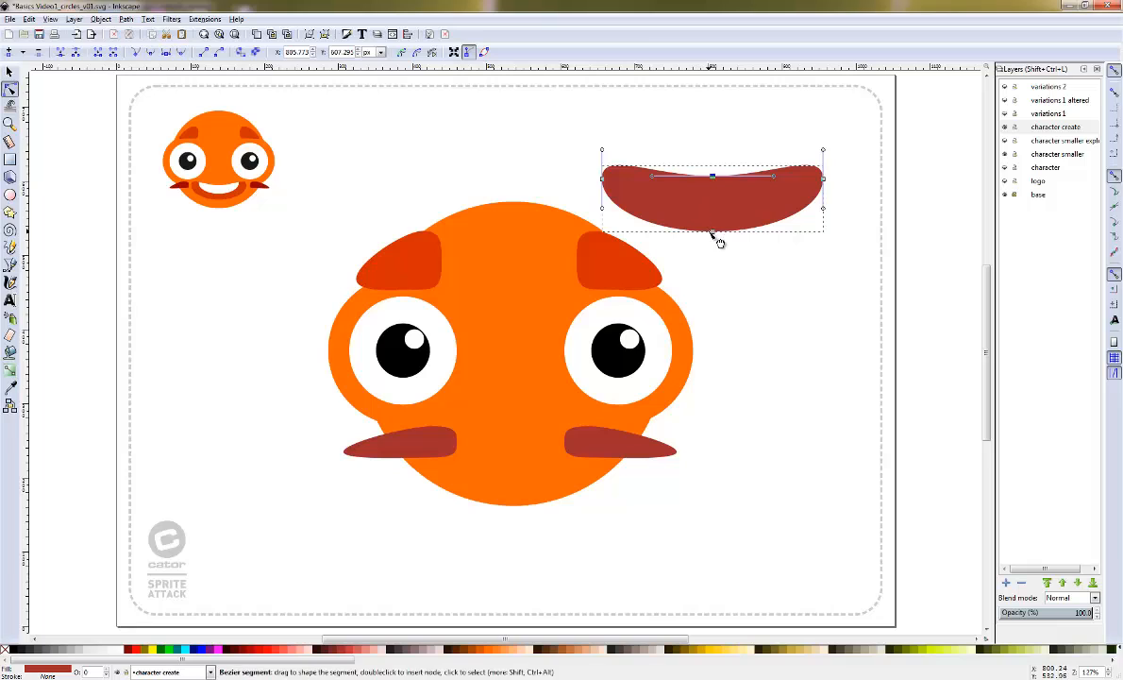
drag(715, 240, 716, 238)
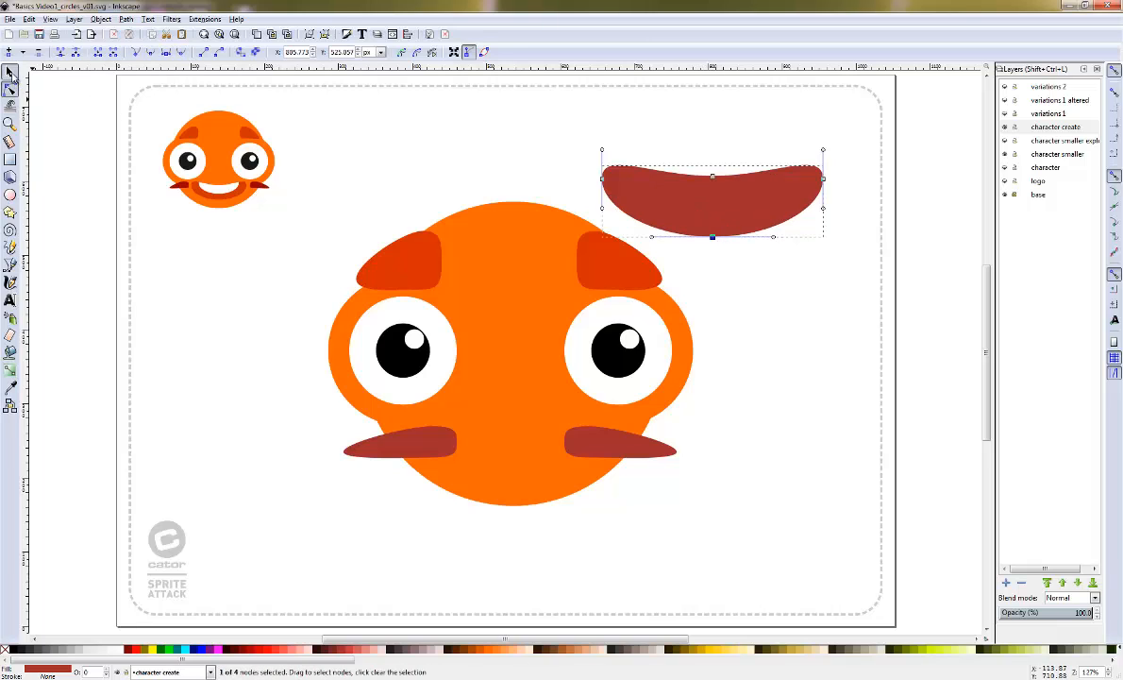
Stretch the mouth taller, centre it on the lower face and scale it to about 262 by 102 px
click(9, 72)
mouse_move(714, 161)
mouse_down()
mouse_move(710, 150)
mouse_move(710, 167)
mouse_up()
drag(728, 208, 529, 453)
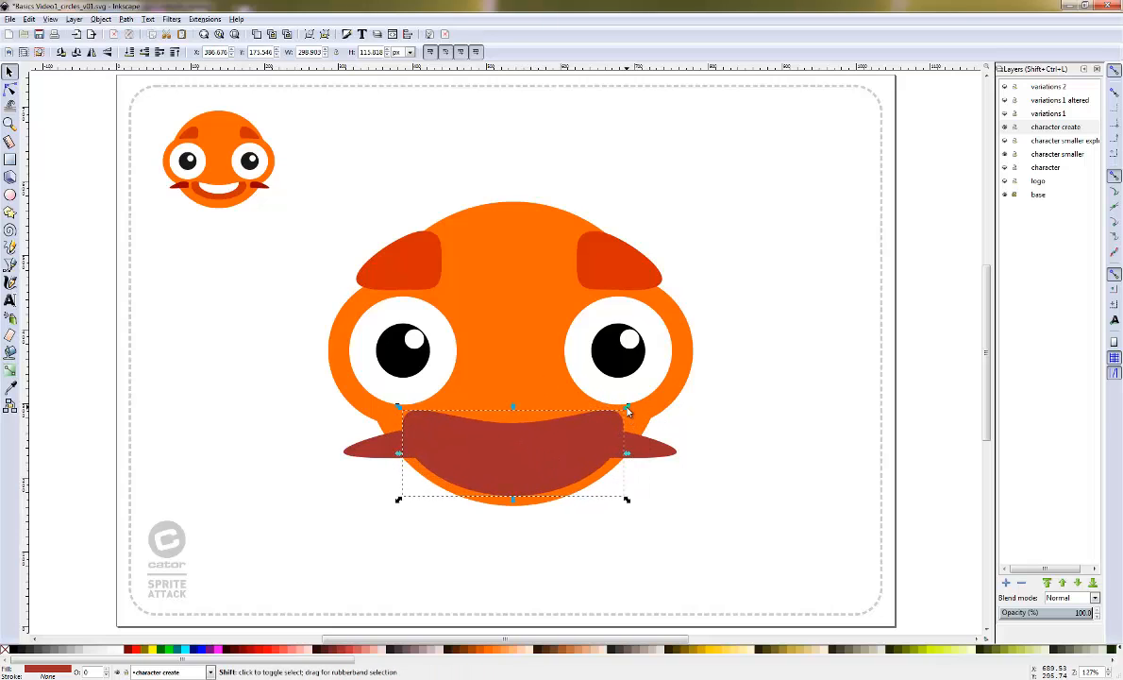
drag(628, 407, 626, 415)
Move the two dark red cheek shapes outward so they clear both ends of the mouth
click(380, 426)
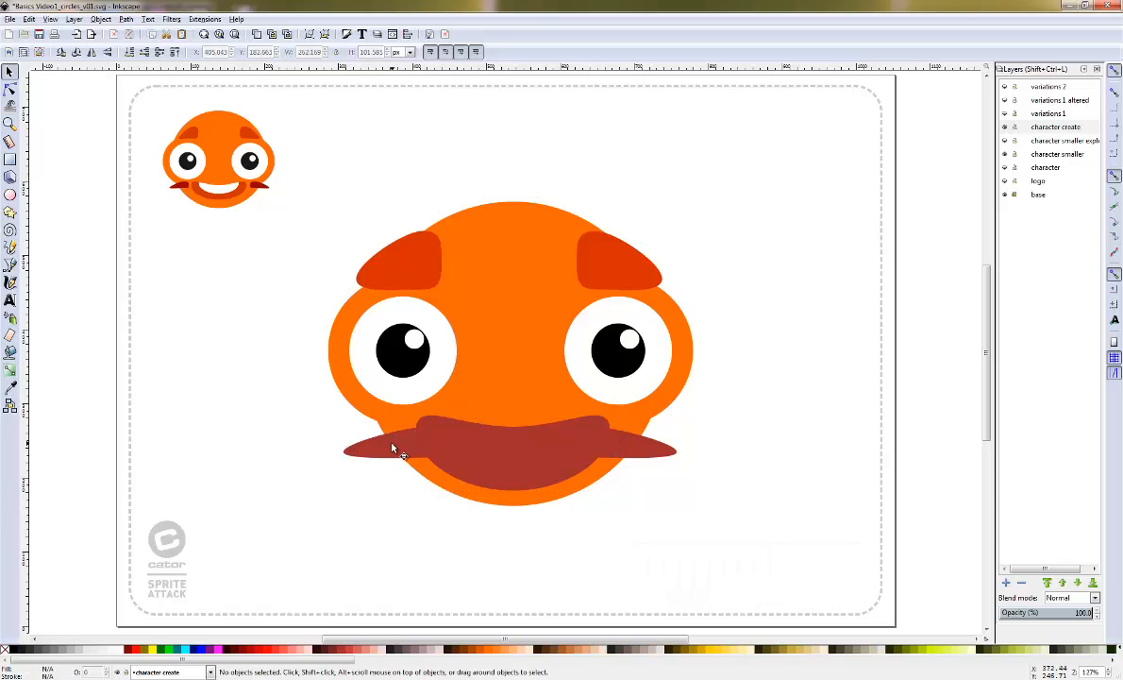
drag(394, 449, 347, 434)
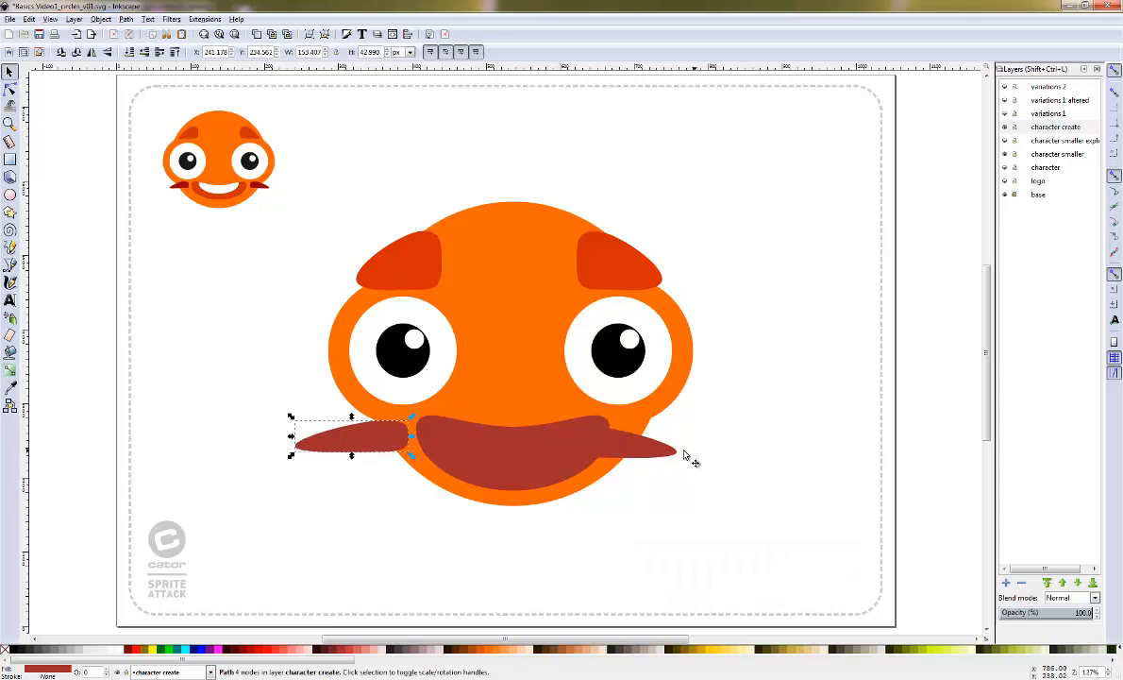
drag(660, 450, 714, 447)
Recolour the mouth with the eyebrow's red-orange fill, sampled from the left eyebrow with the Dropper
click(500, 432)
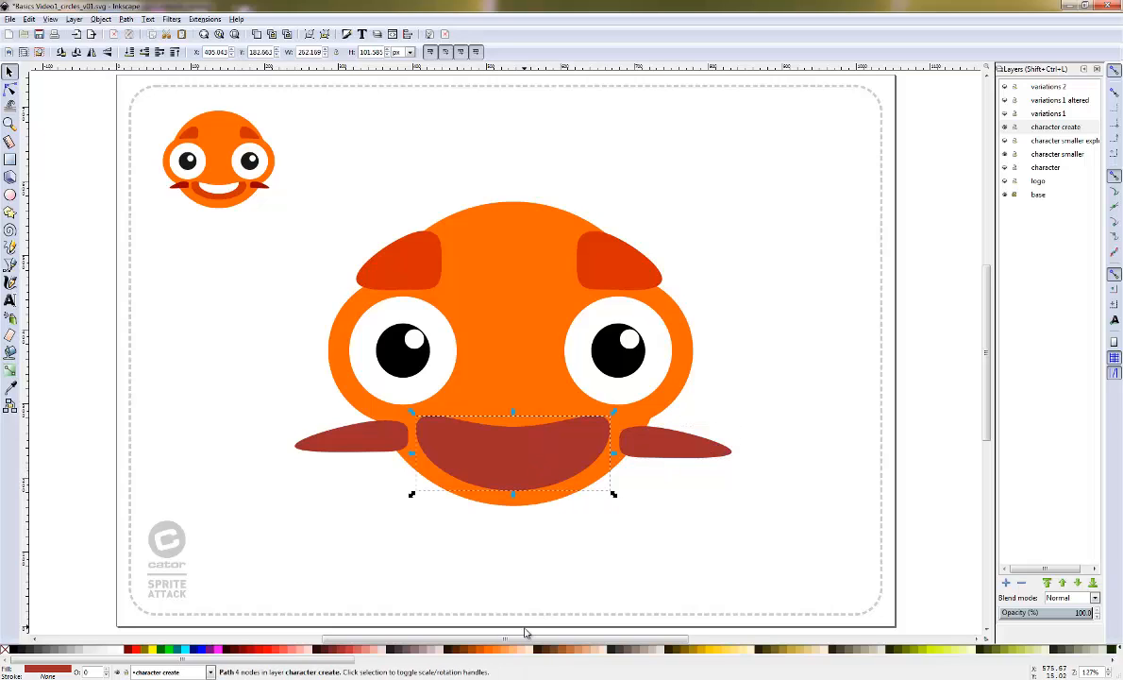
click(485, 650)
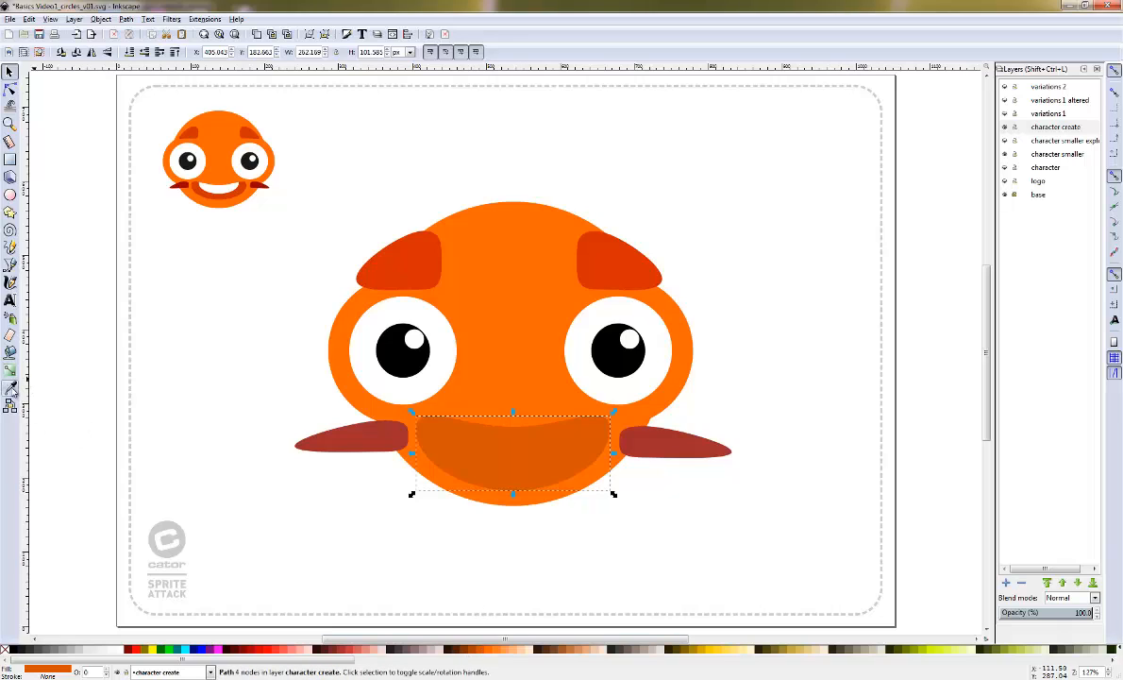
click(13, 388)
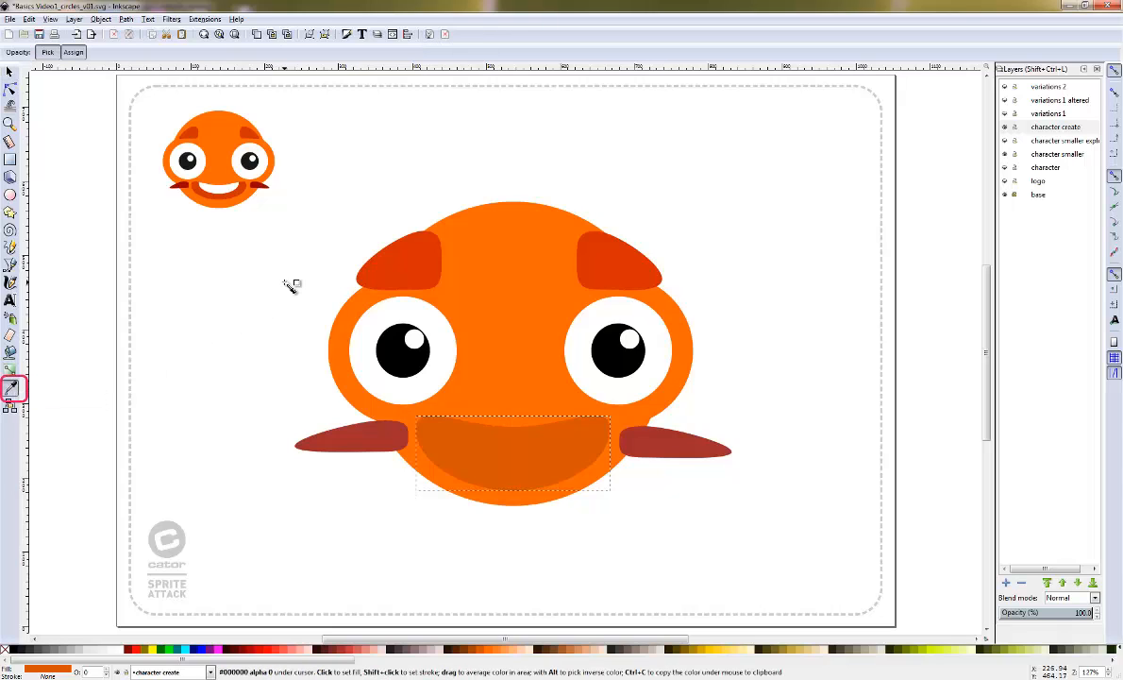
key(F7)
click(418, 270)
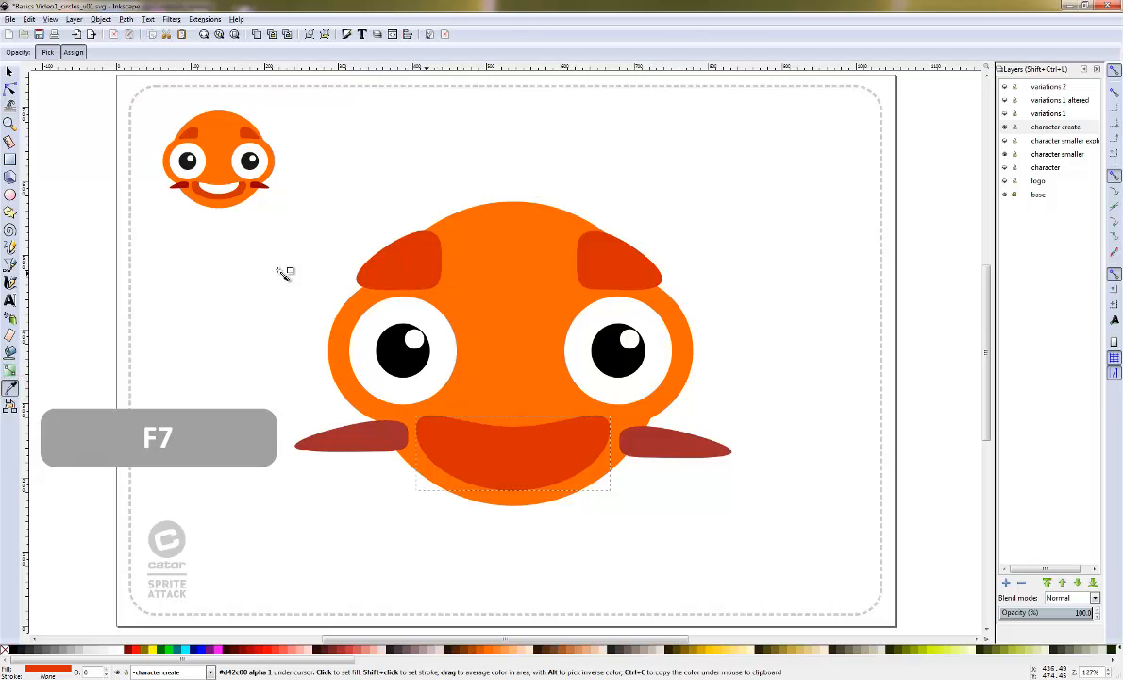
click(9, 72)
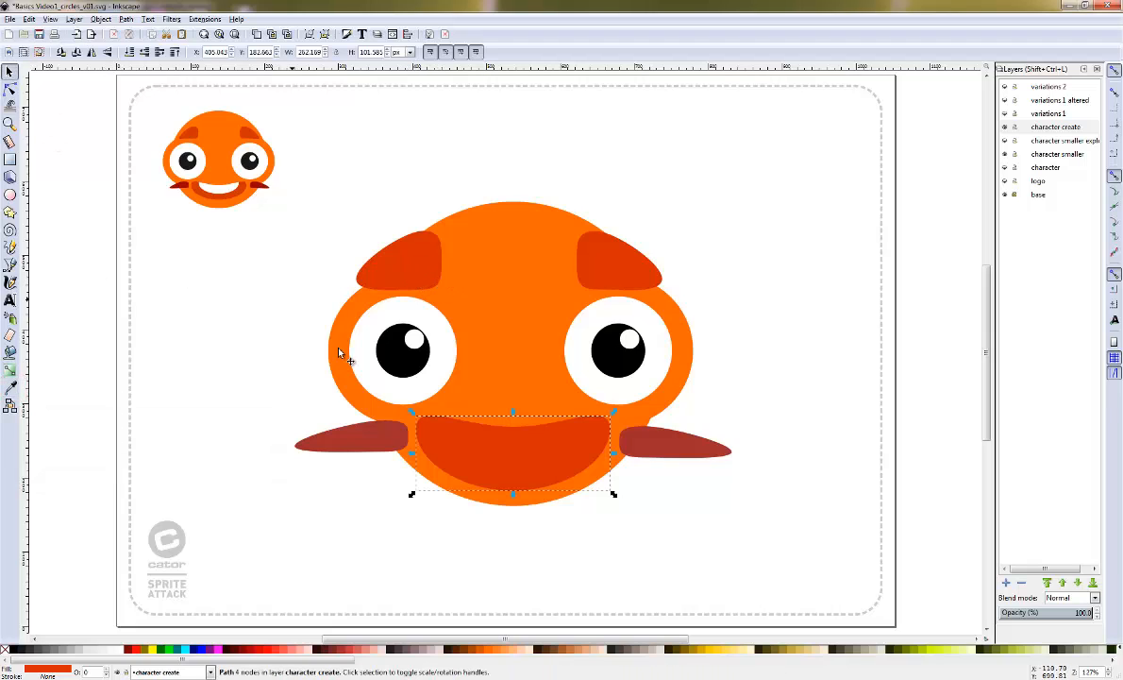
Recolour both cheek shapes with the dark red sampled from the small reference character's cheek
click(357, 444)
shift+click(659, 434)
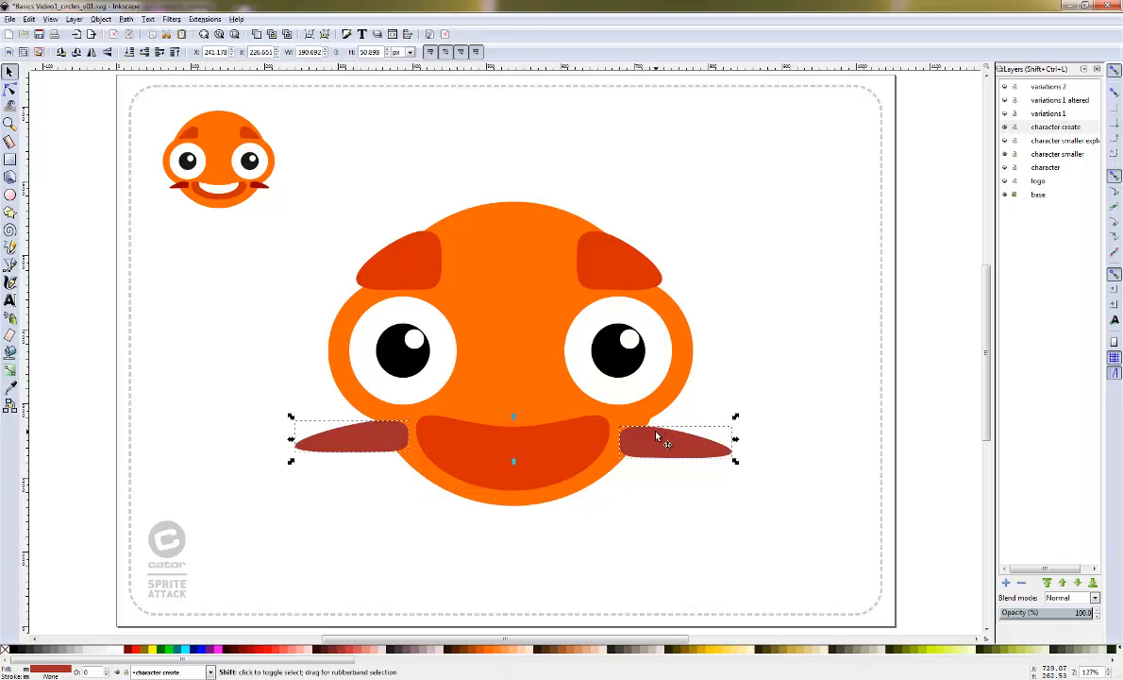
click(11, 388)
click(175, 184)
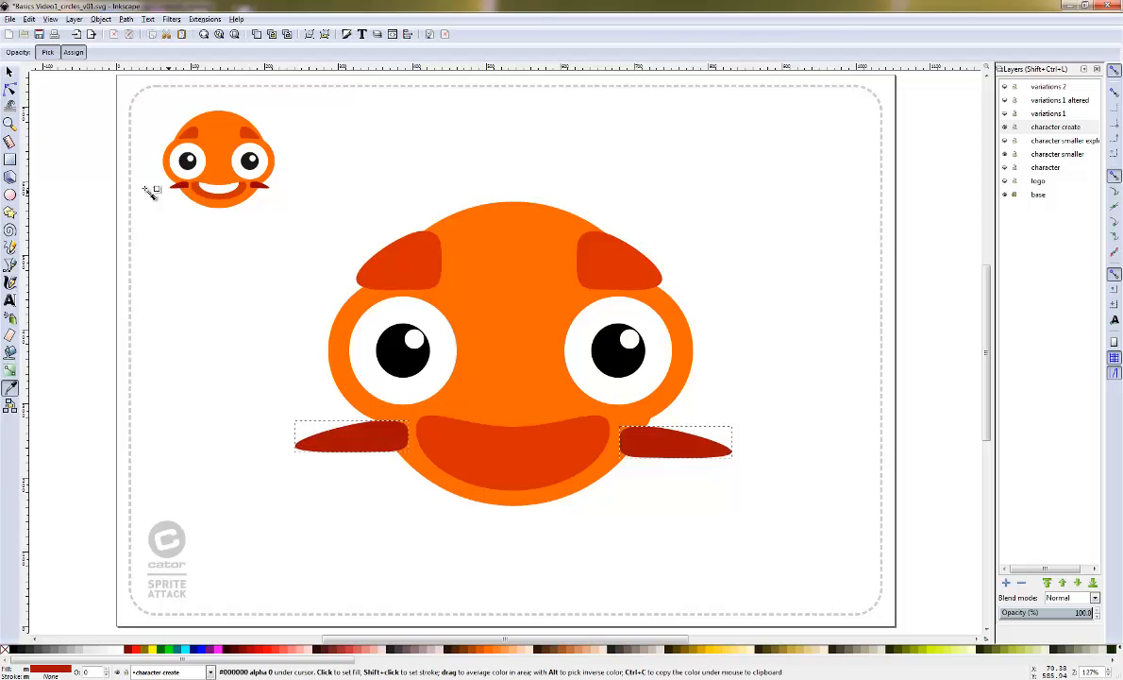
click(10, 72)
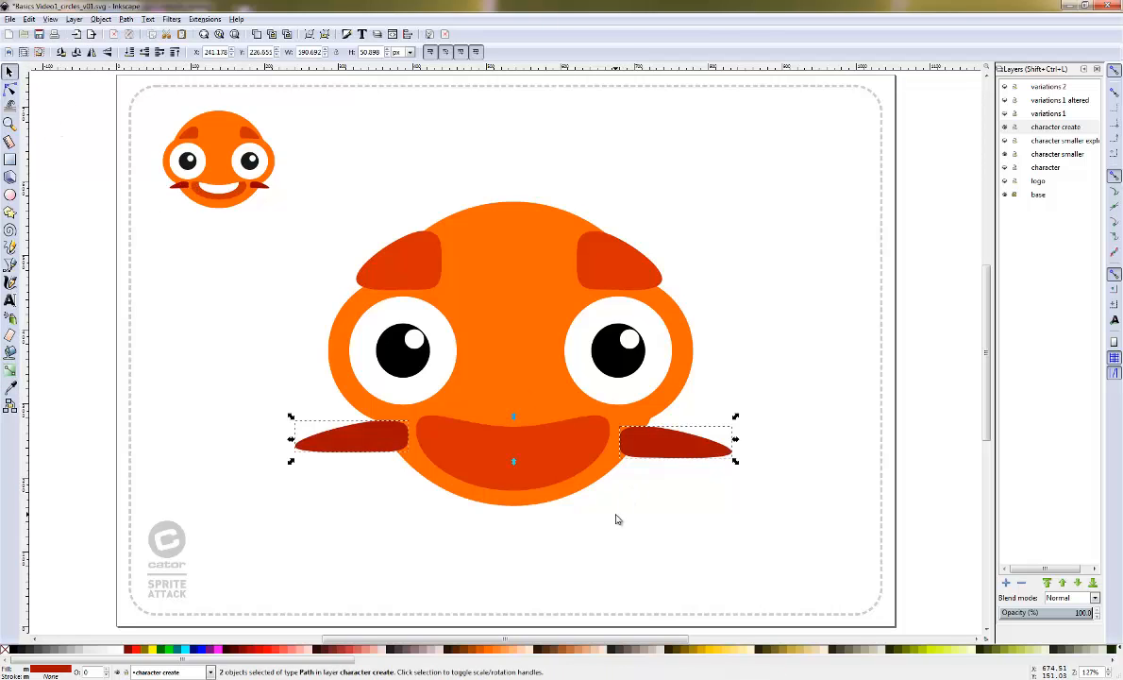
click(617, 518)
Duplicate the mouth, fill the copy white and scale it to about 152 by 59 px near the mouth's upper edge
click(566, 467)
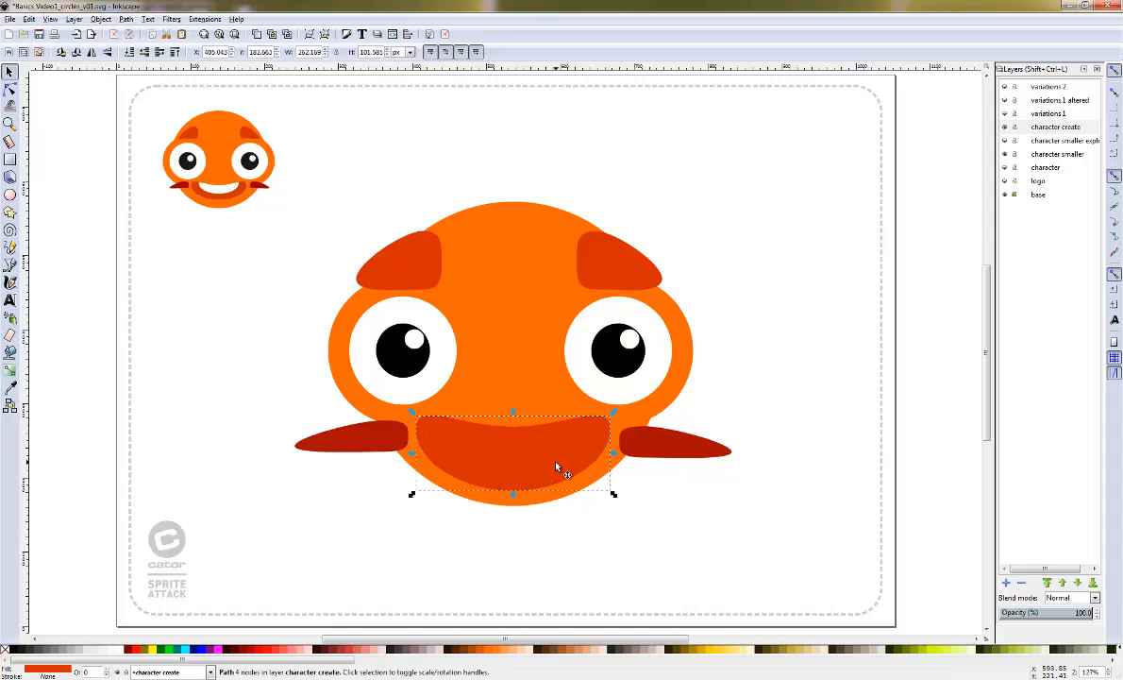
key(ctrl+d)
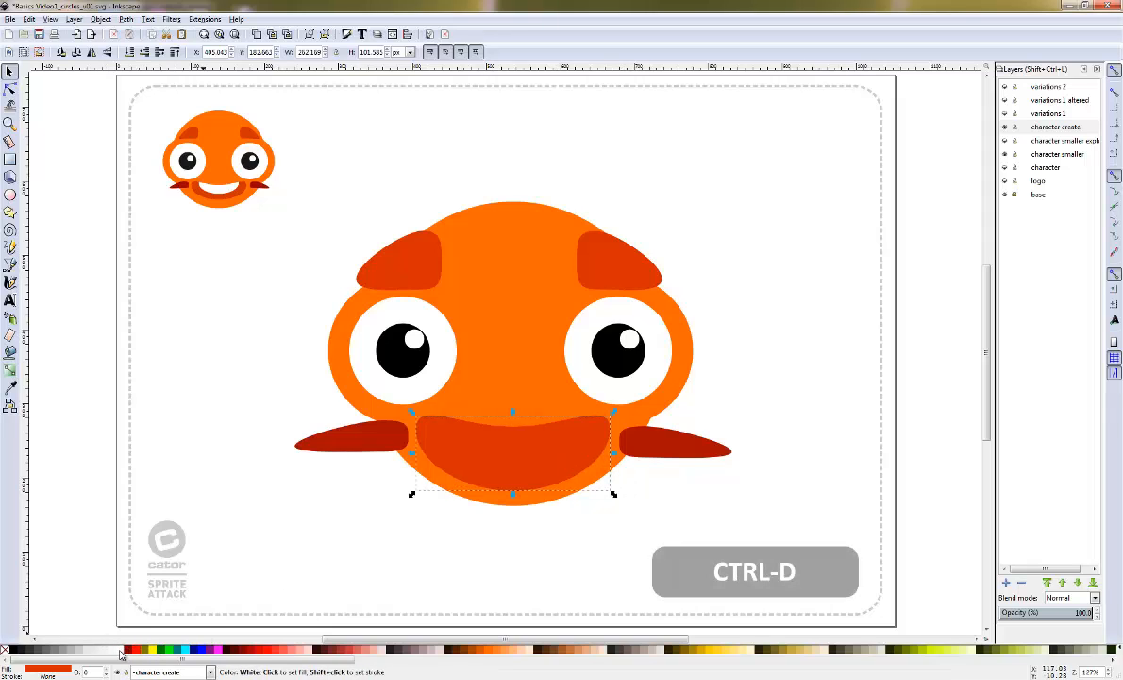
click(118, 651)
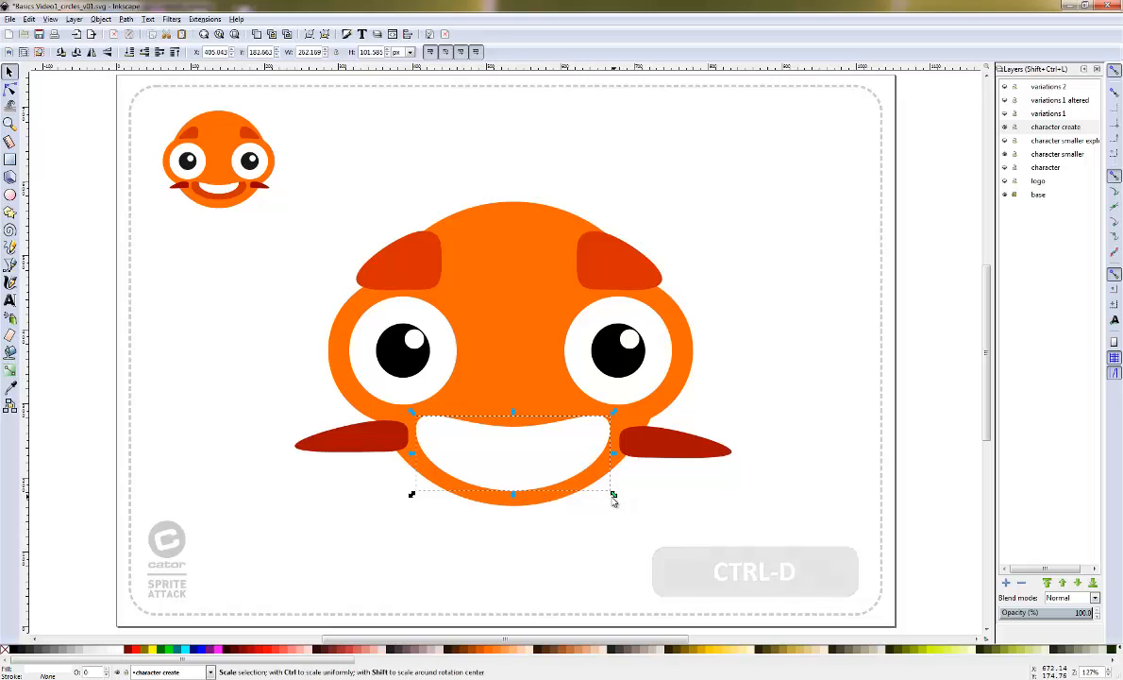
drag(613, 498, 531, 447)
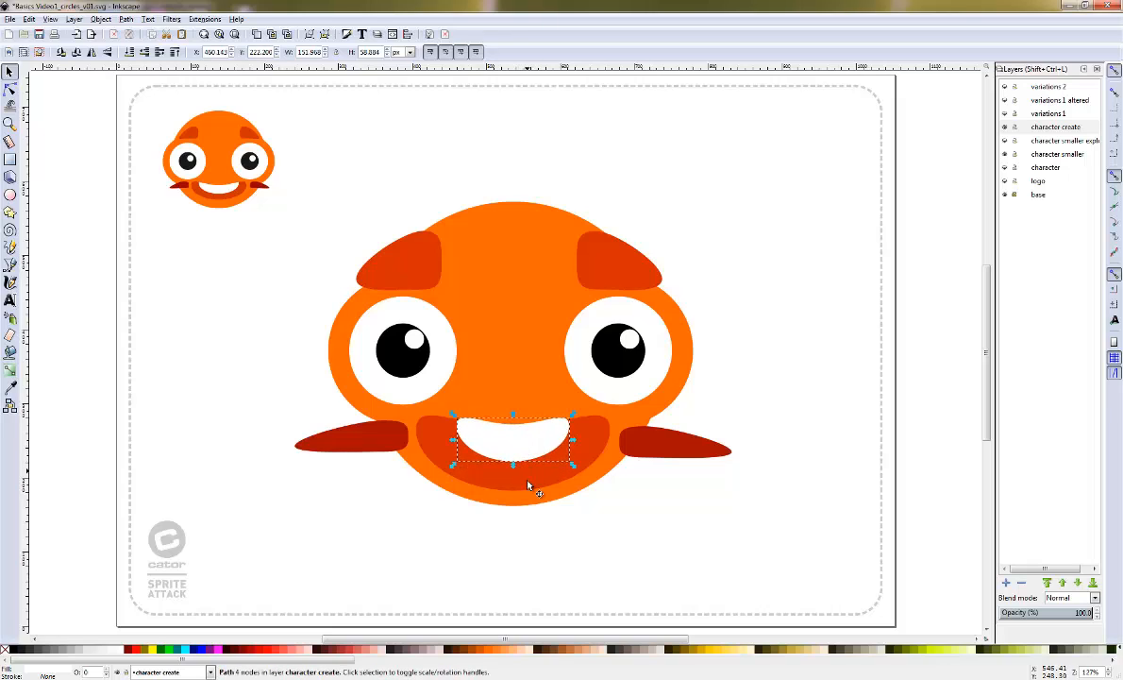
click(545, 526)
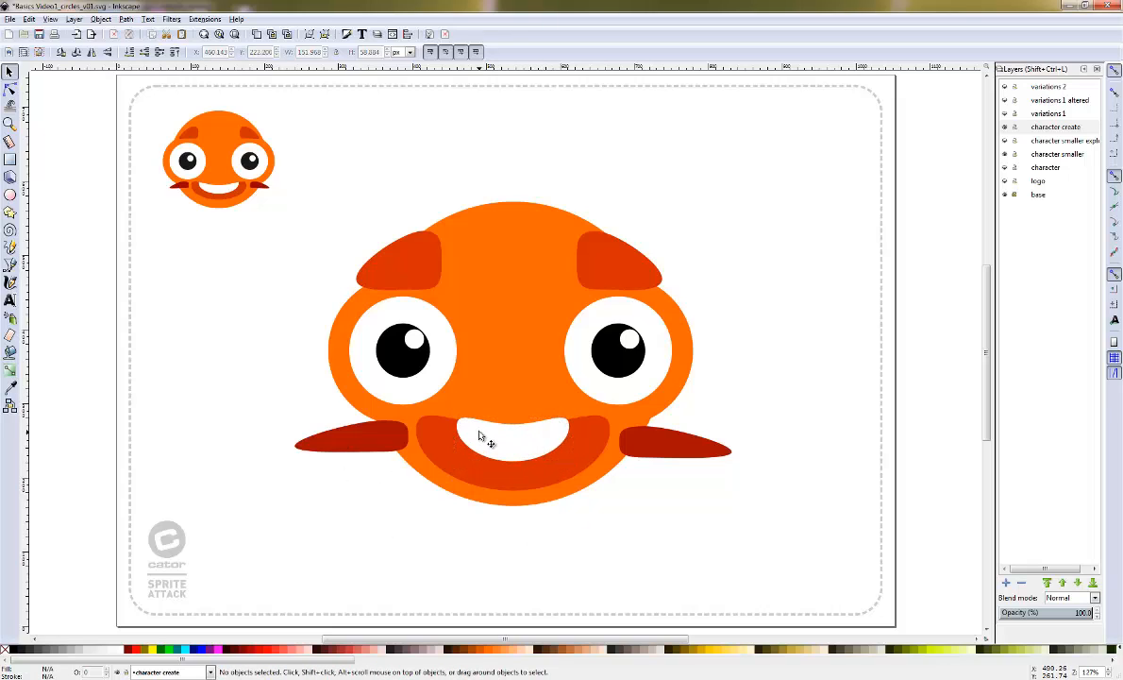
Widen the white teeth shape by pulling its left and right end nodes outward and slightly up
key(z)
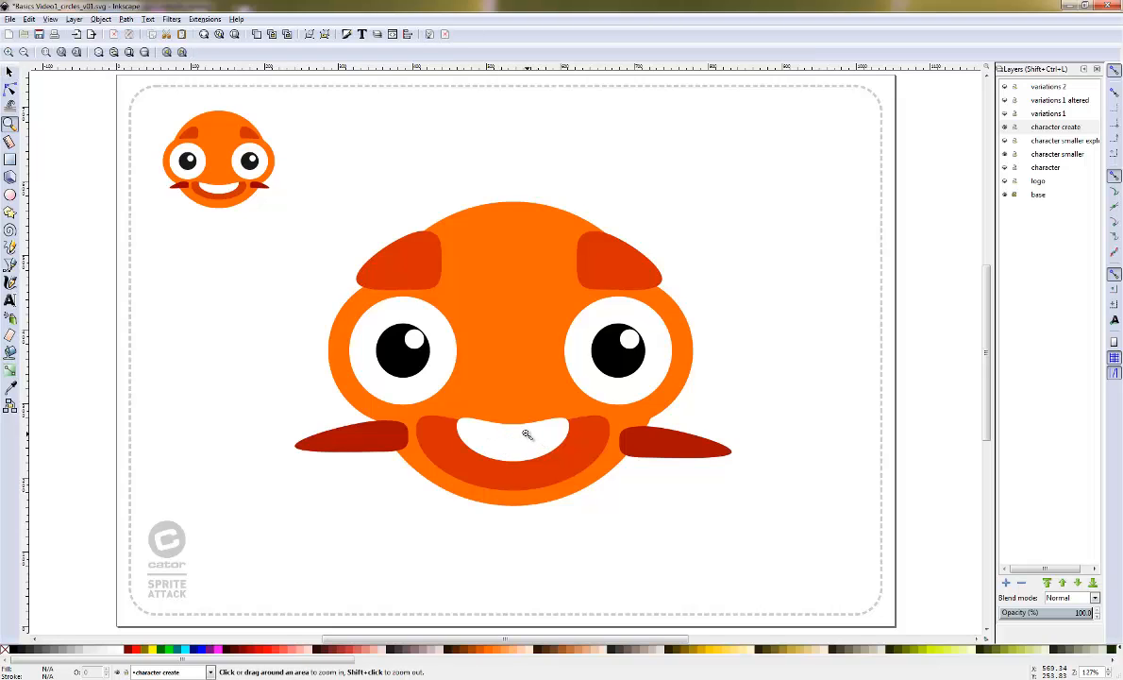
click(530, 439)
click(519, 434)
click(514, 432)
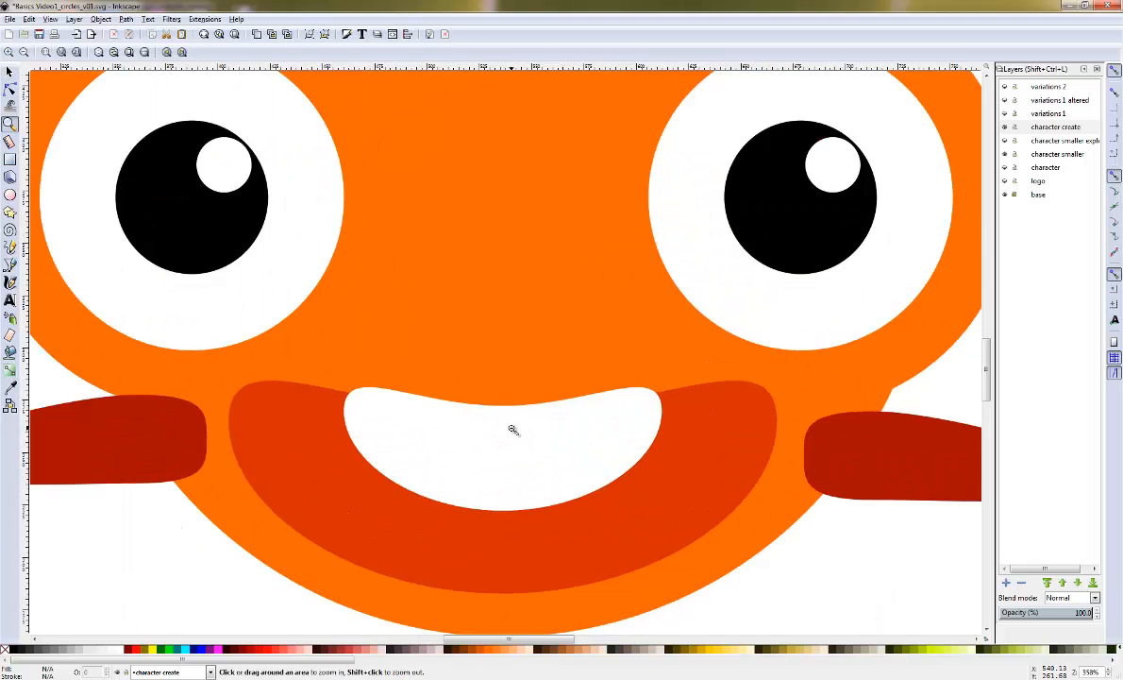
click(9, 88)
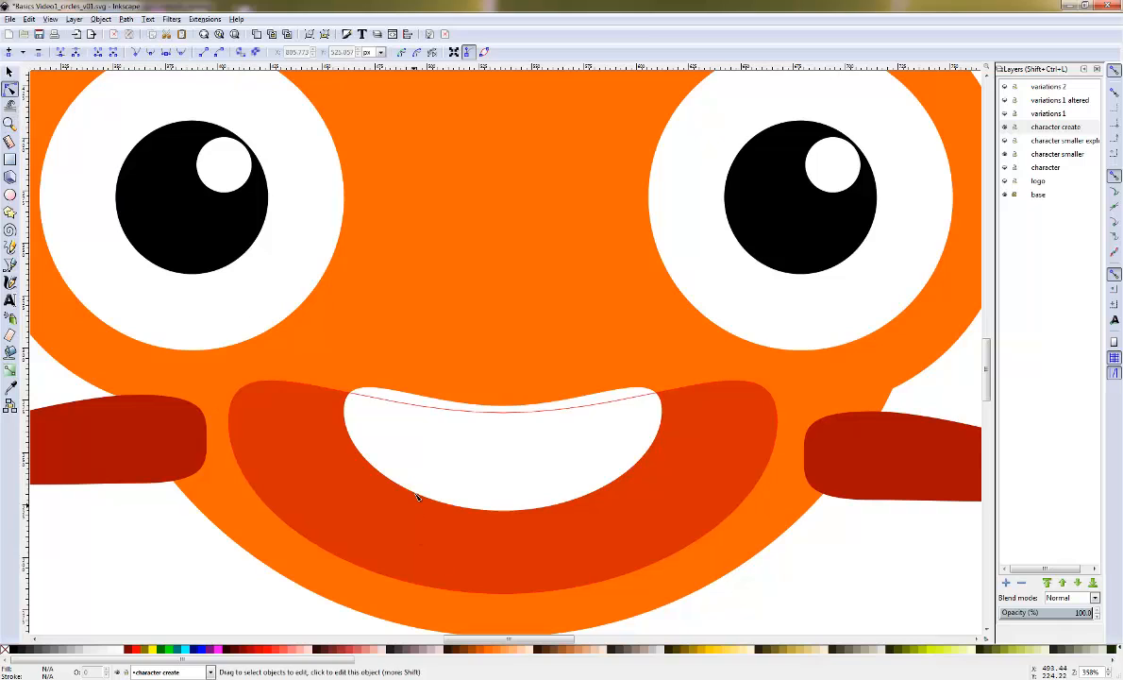
click(377, 432)
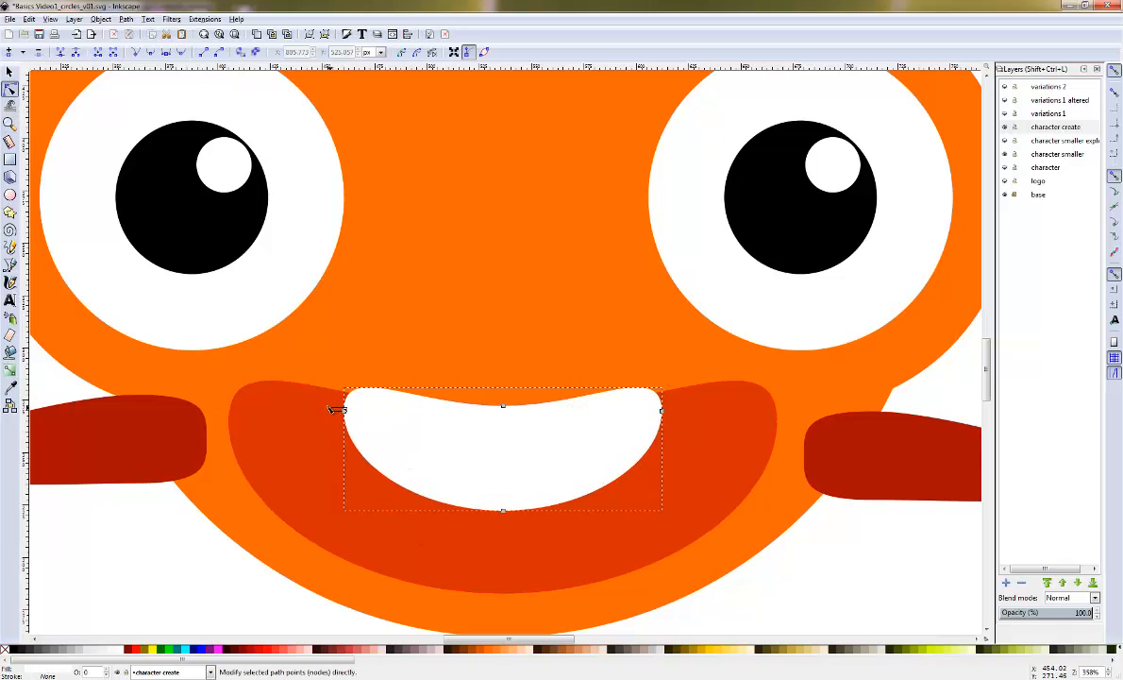
drag(339, 413, 302, 387)
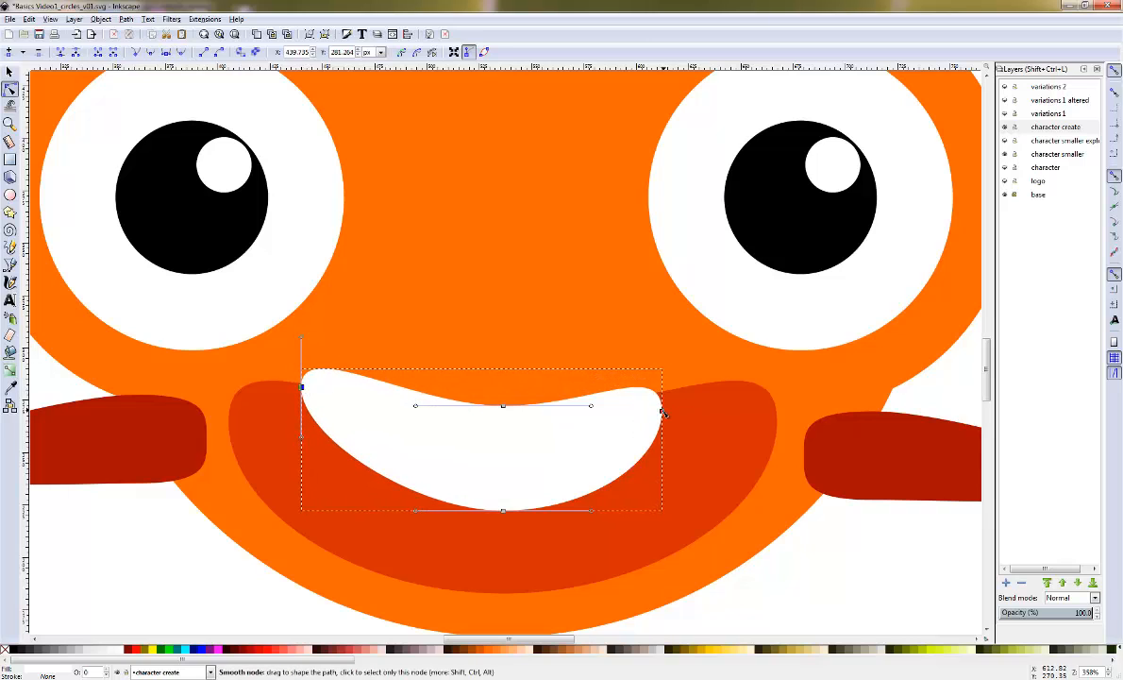
drag(661, 409, 708, 385)
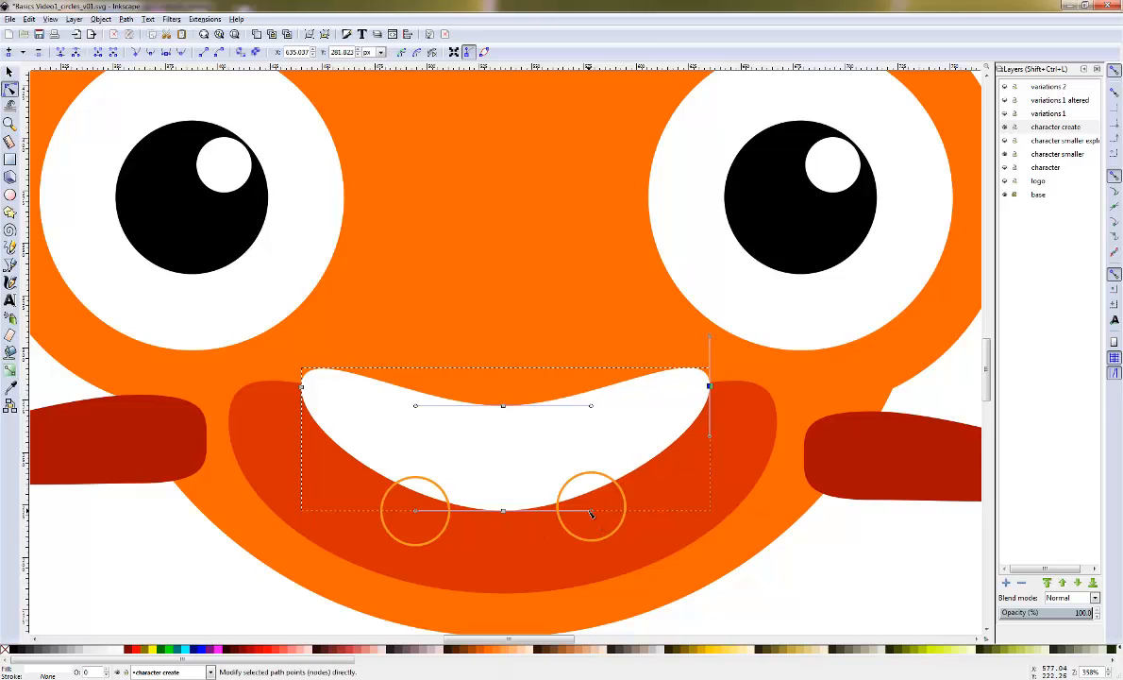
Lengthen both handles of the teeth shape's bottom node outward to make the lower curve fuller
drag(593, 510, 644, 512)
drag(417, 512, 326, 510)
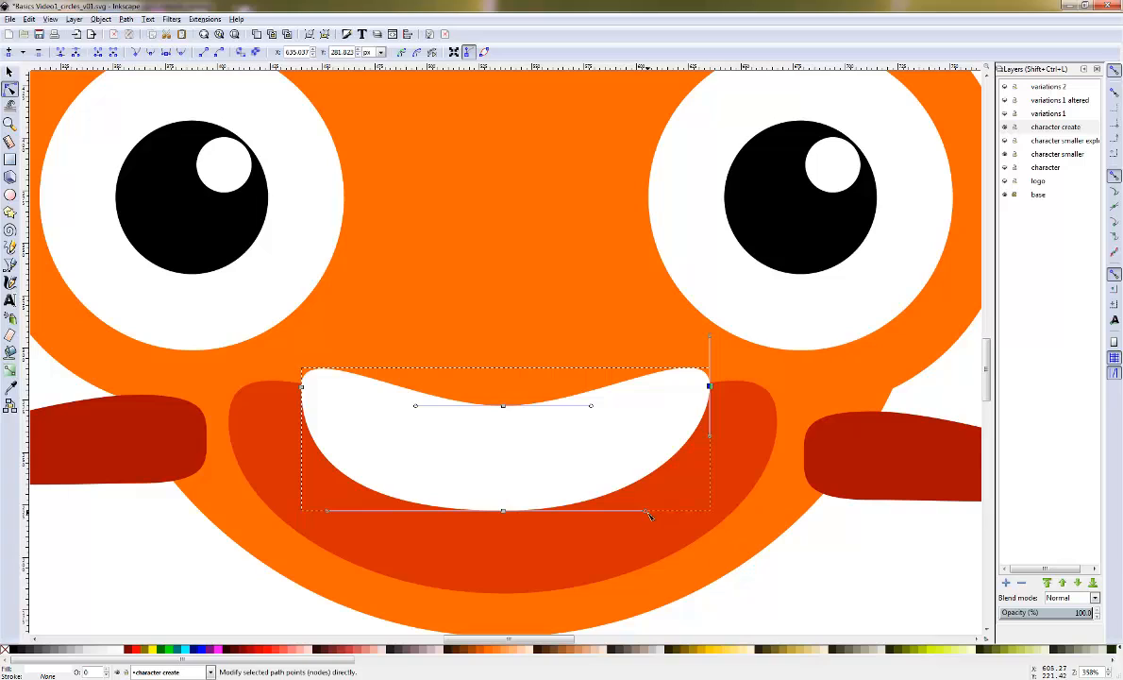
drag(651, 513, 667, 512)
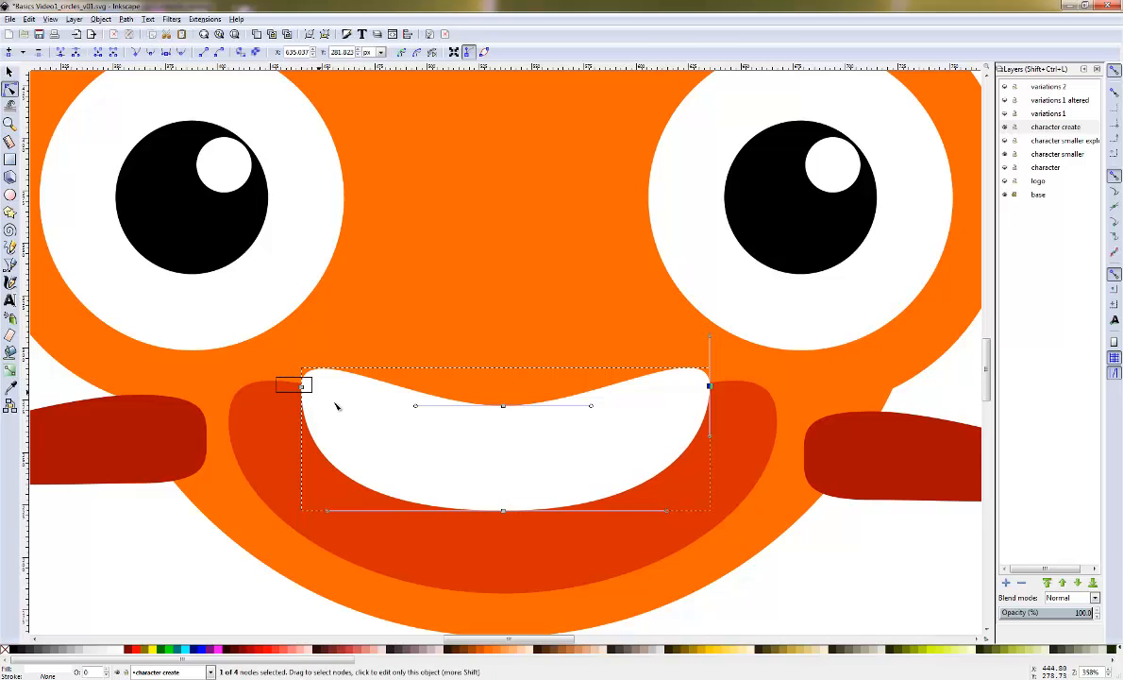
Make the teeth's left end node a cusp, angle its upper handle inward along the lip and nudge the node onto the mouth's edge
click(303, 385)
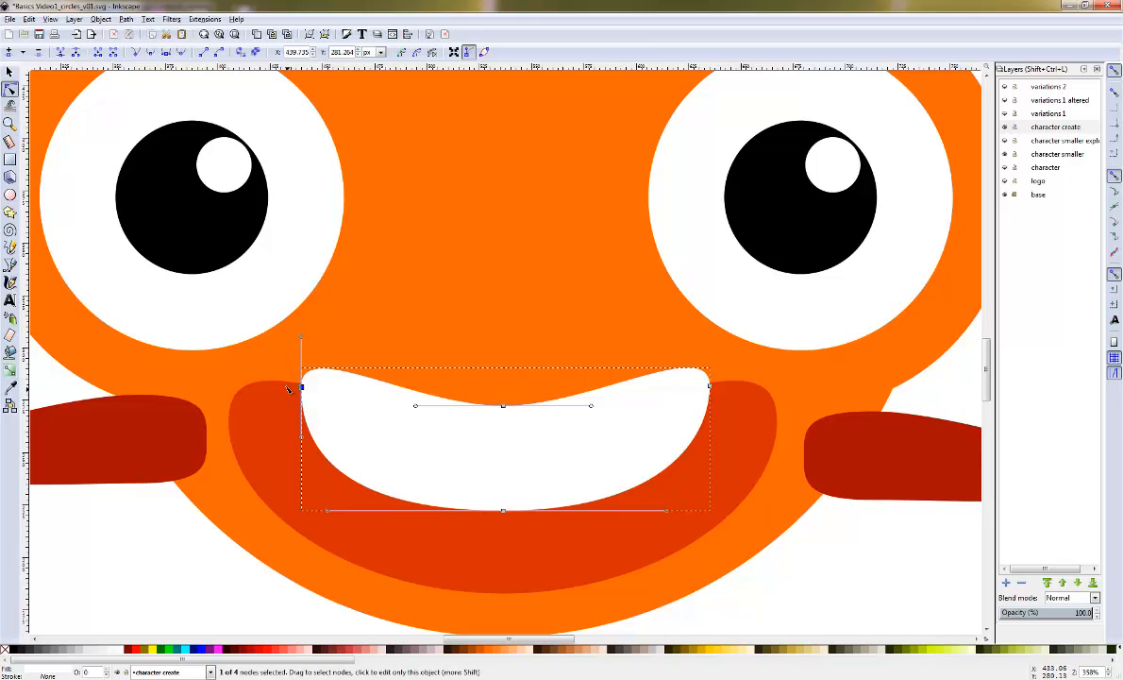
click(293, 389)
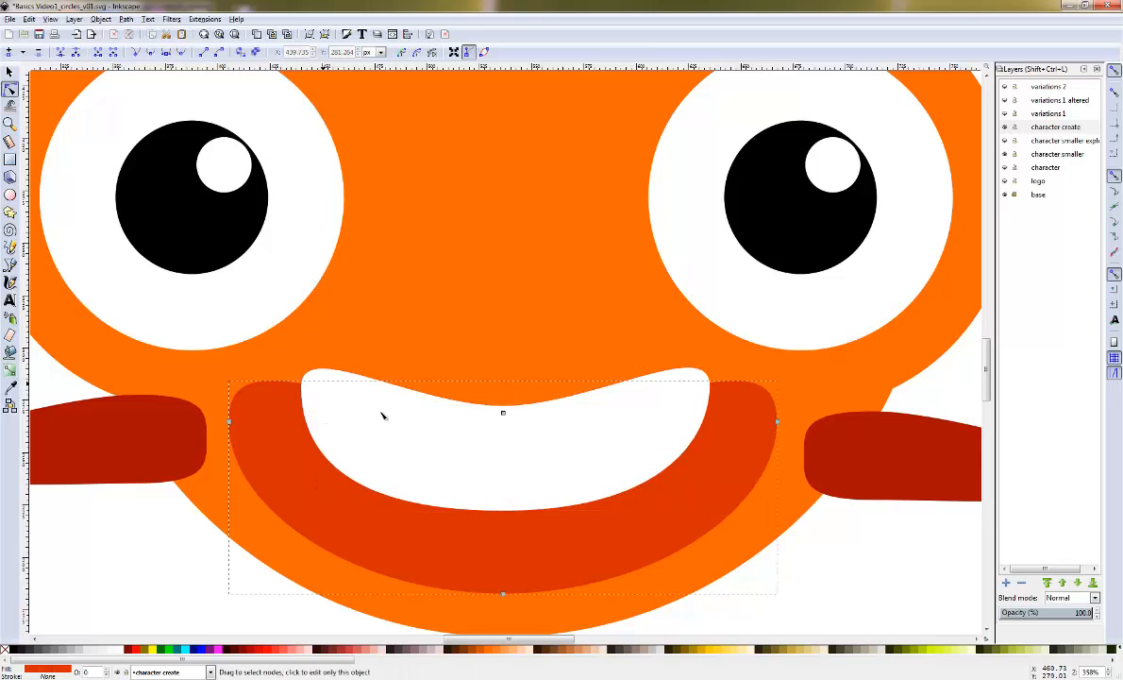
click(306, 401)
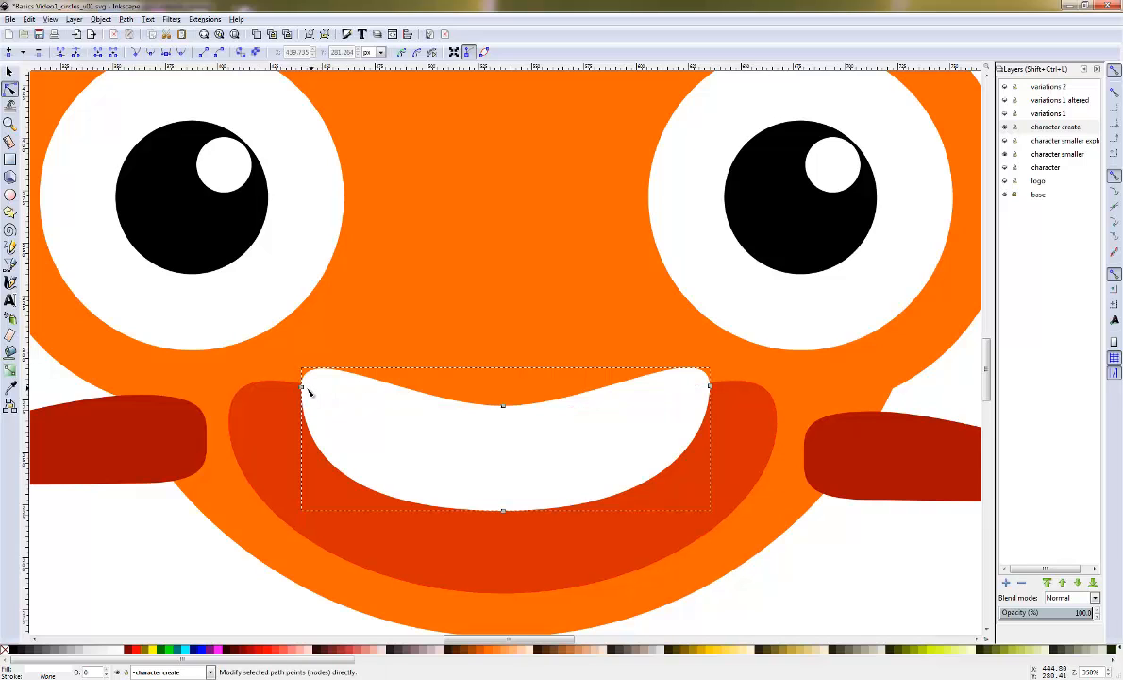
click(302, 387)
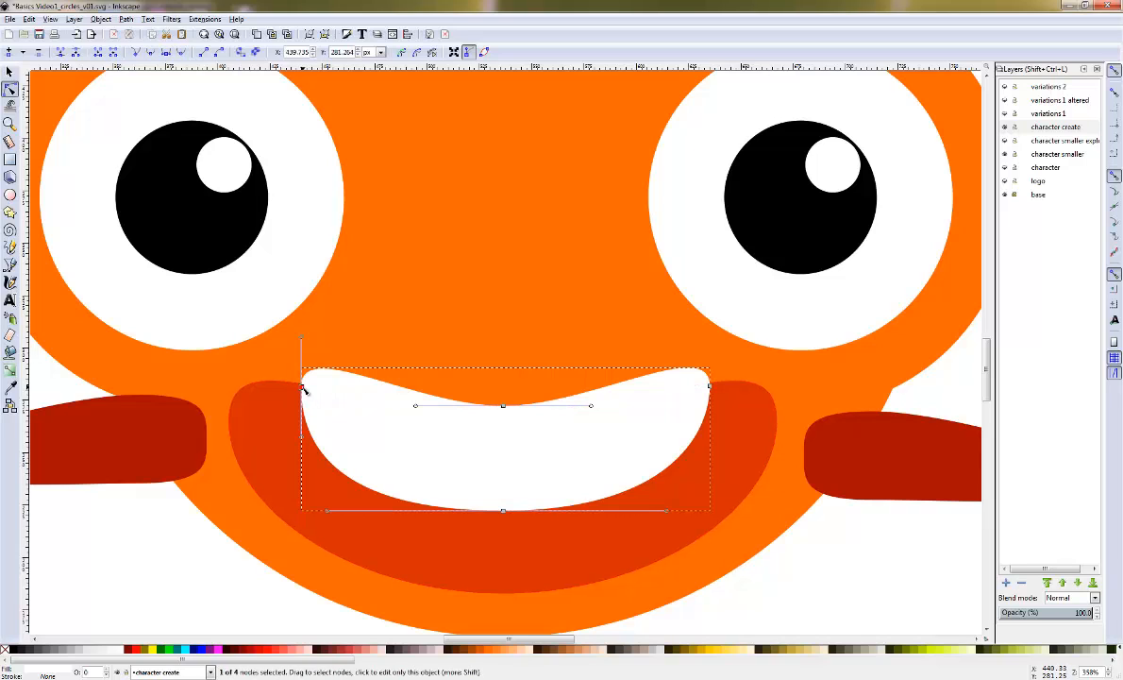
mouse_move(302, 340)
mouse_down()
mouse_move(350, 373)
mouse_move(328, 358)
mouse_move(341, 362)
mouse_move(331, 375)
mouse_move(302, 333)
mouse_up()
click(137, 53)
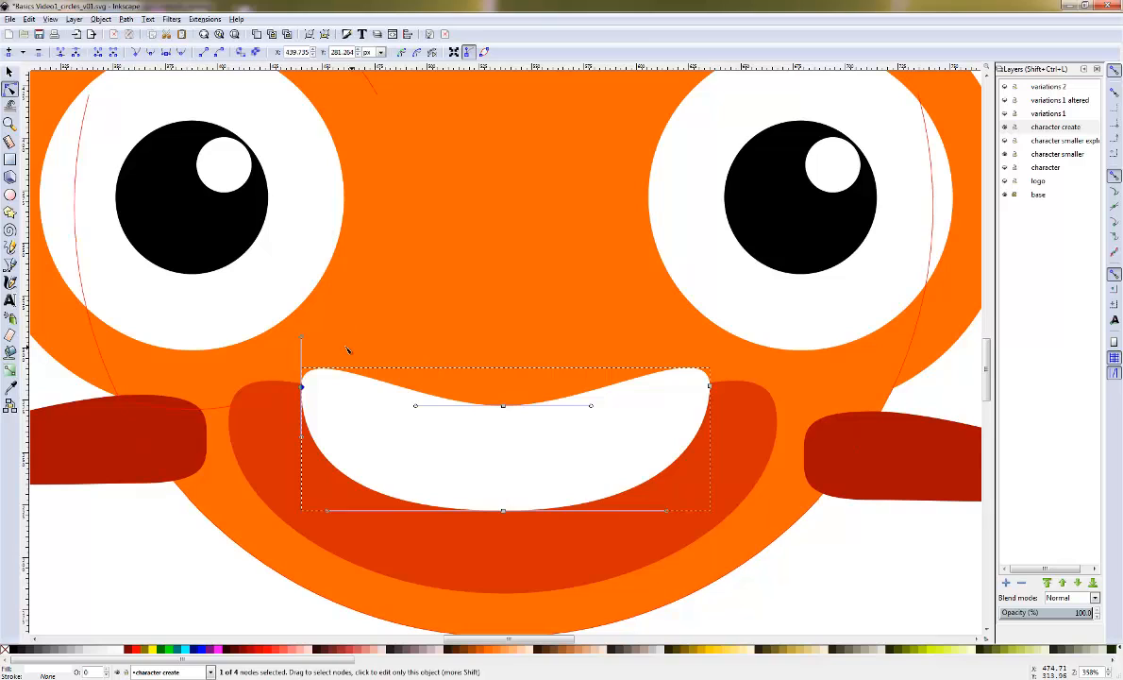
drag(303, 339, 347, 394)
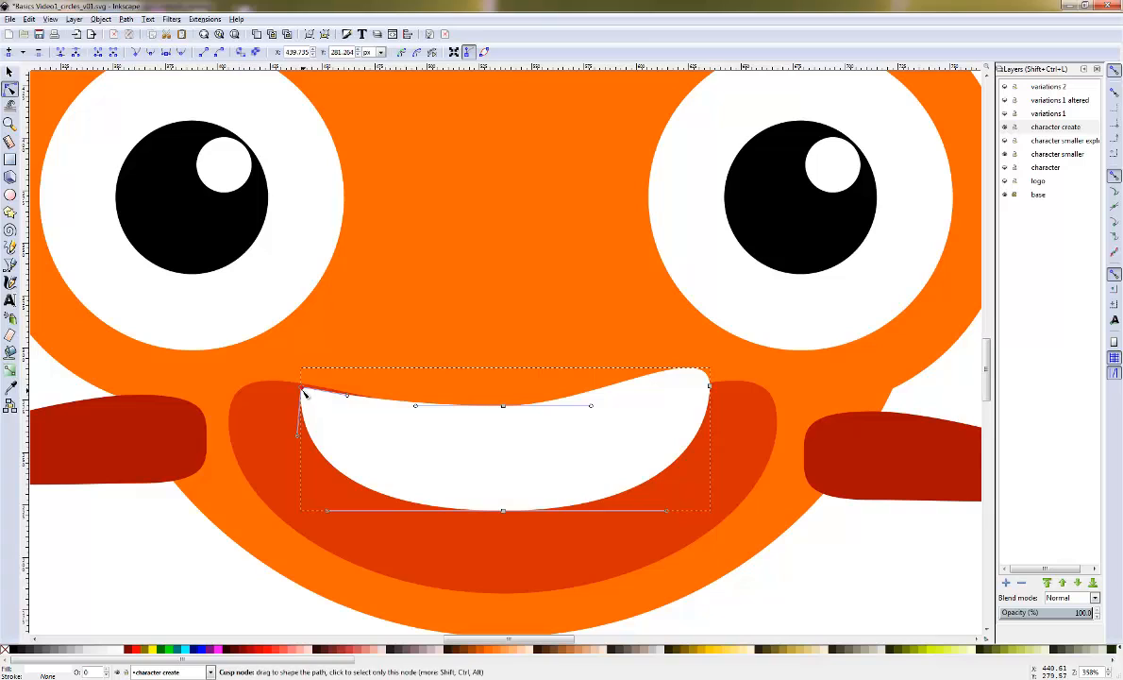
drag(304, 388, 303, 384)
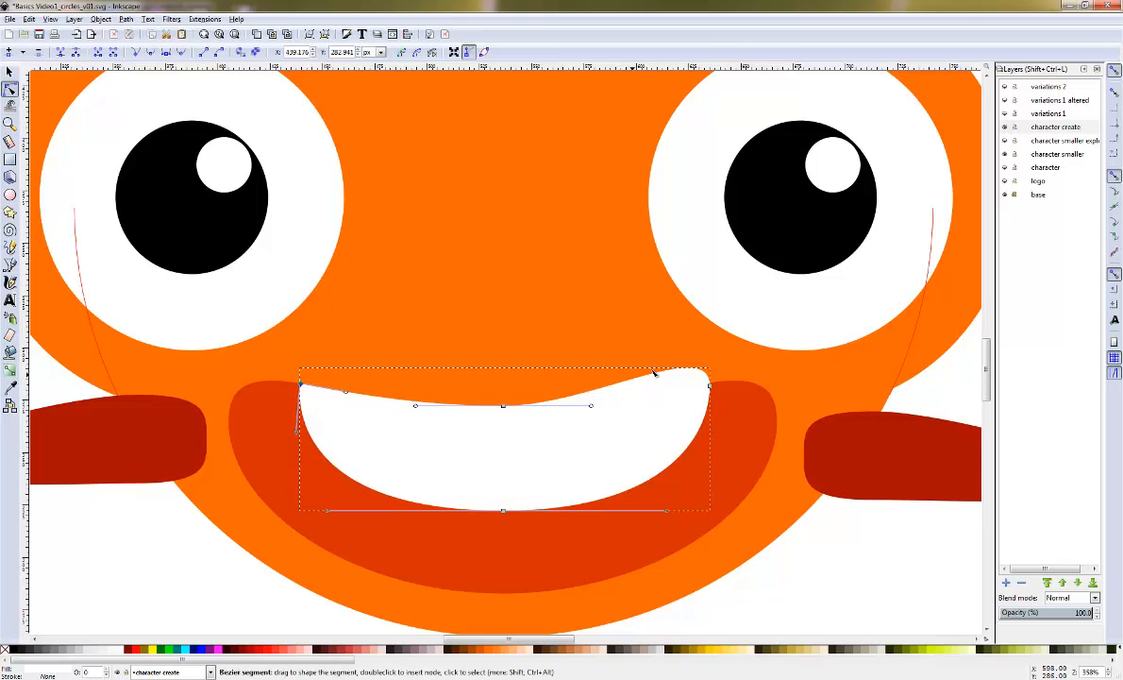
Sharpen the teeth's right corner as a cusp with its upper handle pointing inward, matching the left corner
click(709, 386)
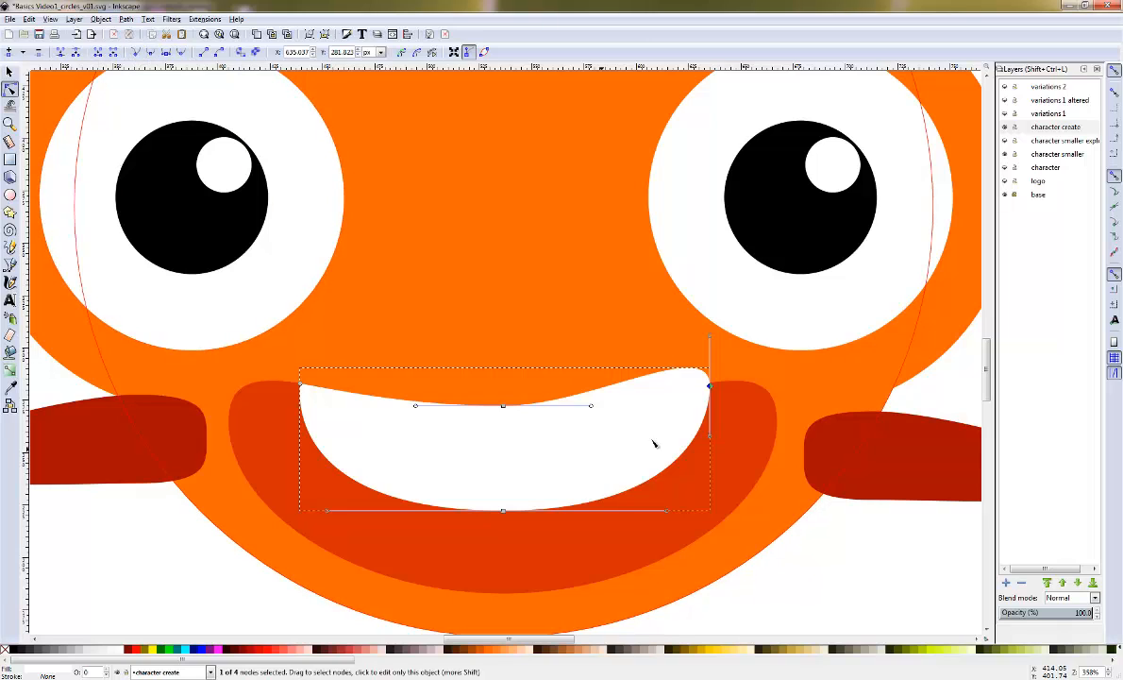
drag(710, 336, 704, 383)
click(707, 386)
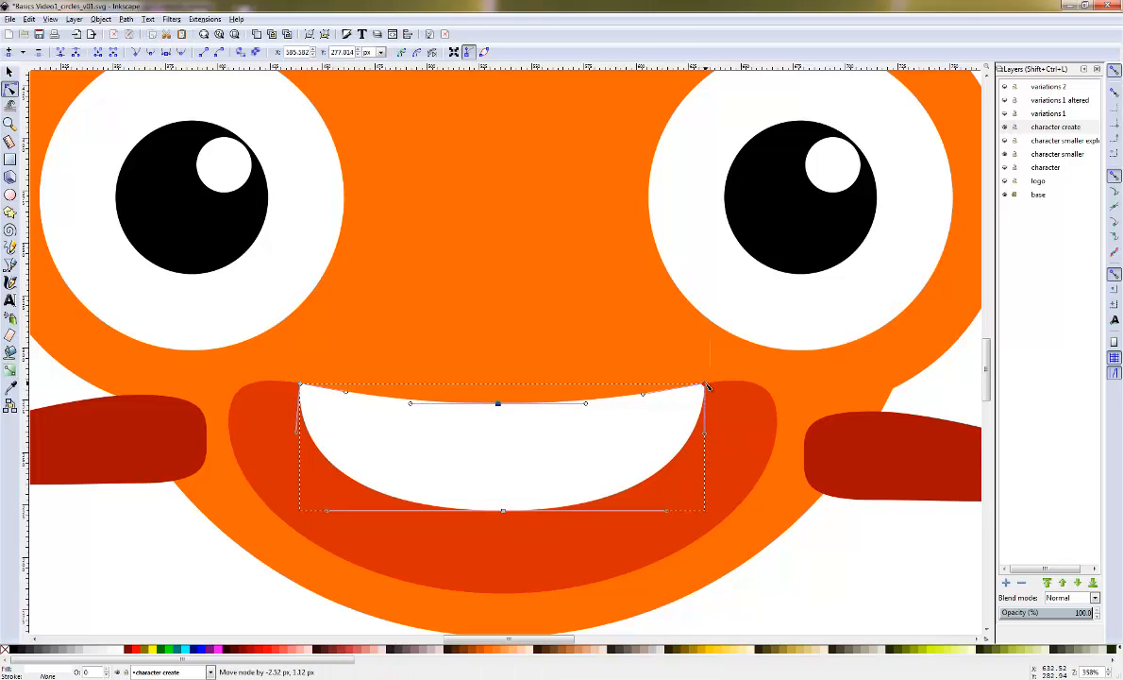
Lower the teeth's top middle node slightly to follow the mouth's upper curve, and deselect the artwork
drag(498, 403, 507, 419)
key(ctrl+z)
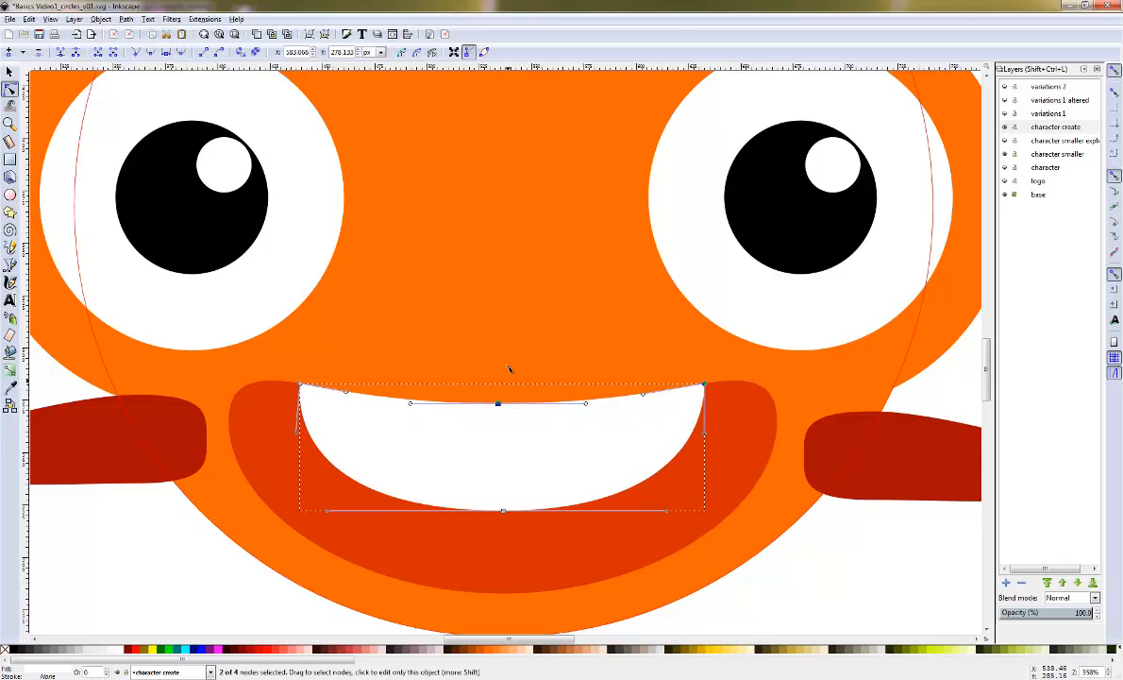
click(511, 371)
click(505, 421)
mouse_move(499, 404)
mouse_down()
mouse_move(500, 417)
mouse_move(499, 407)
mouse_up()
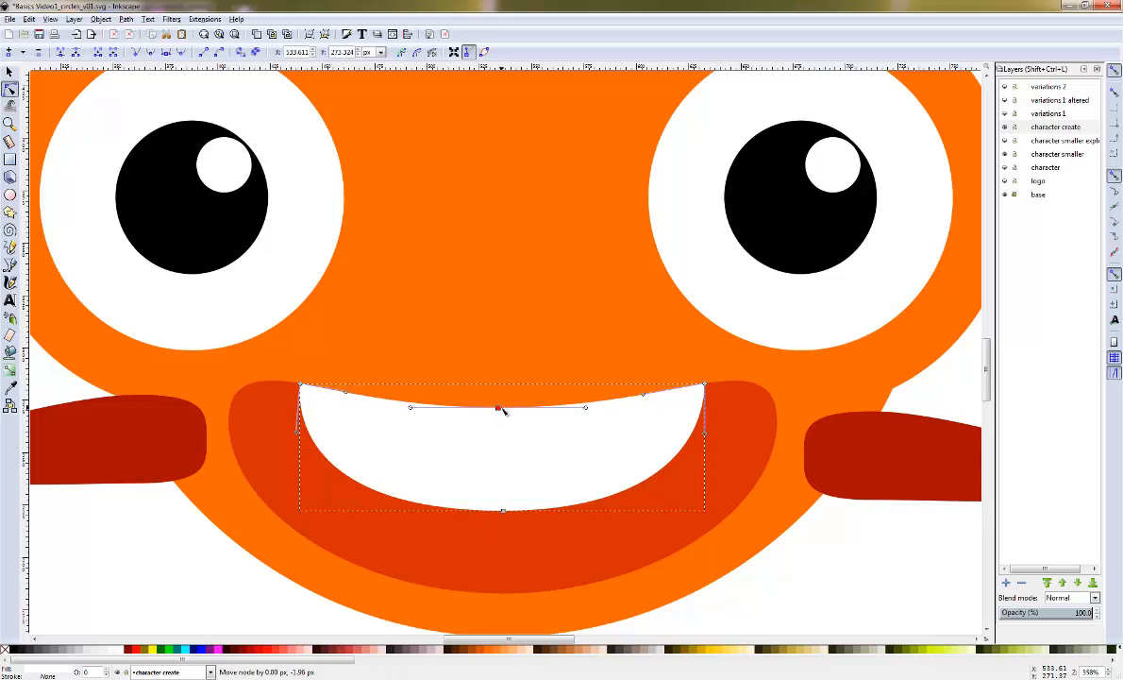
click(525, 365)
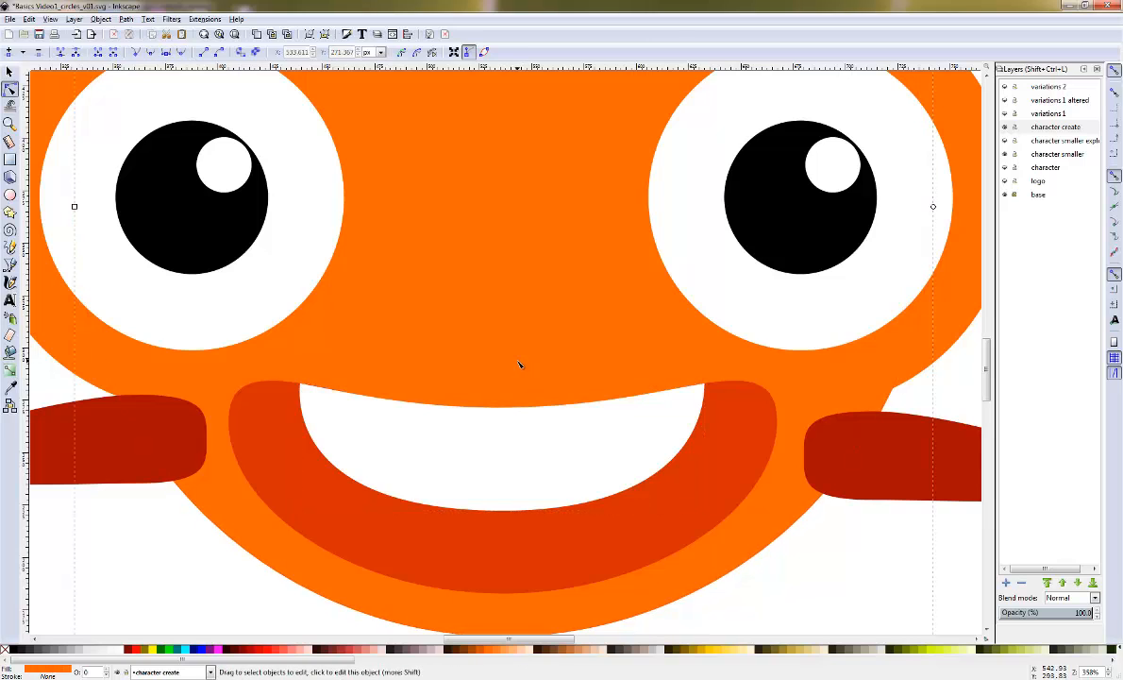
key(5)
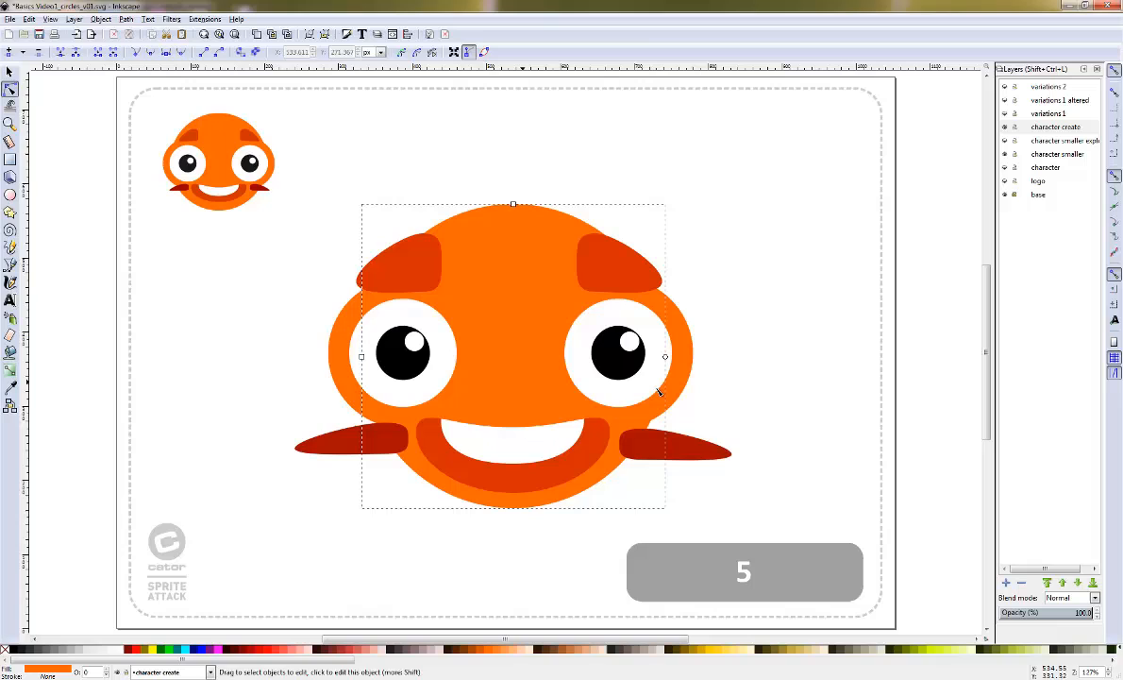
click(727, 360)
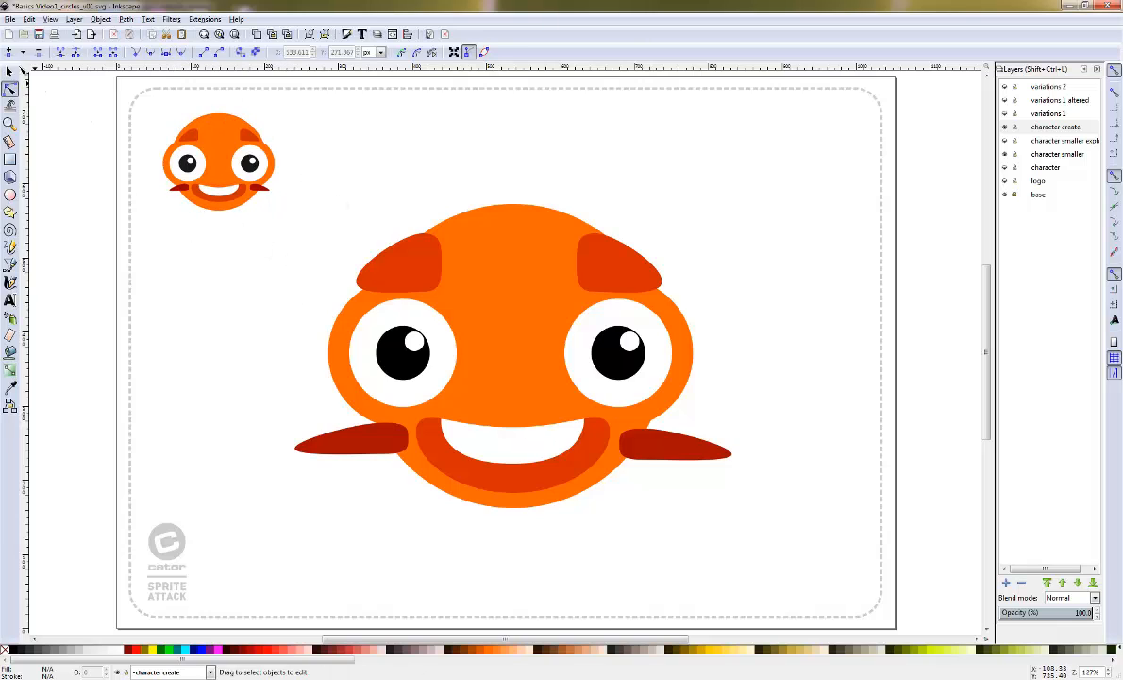
Select every part of the large character, including the left cheek, and scale it down proportionally to about 409 by 285 px
key(s)
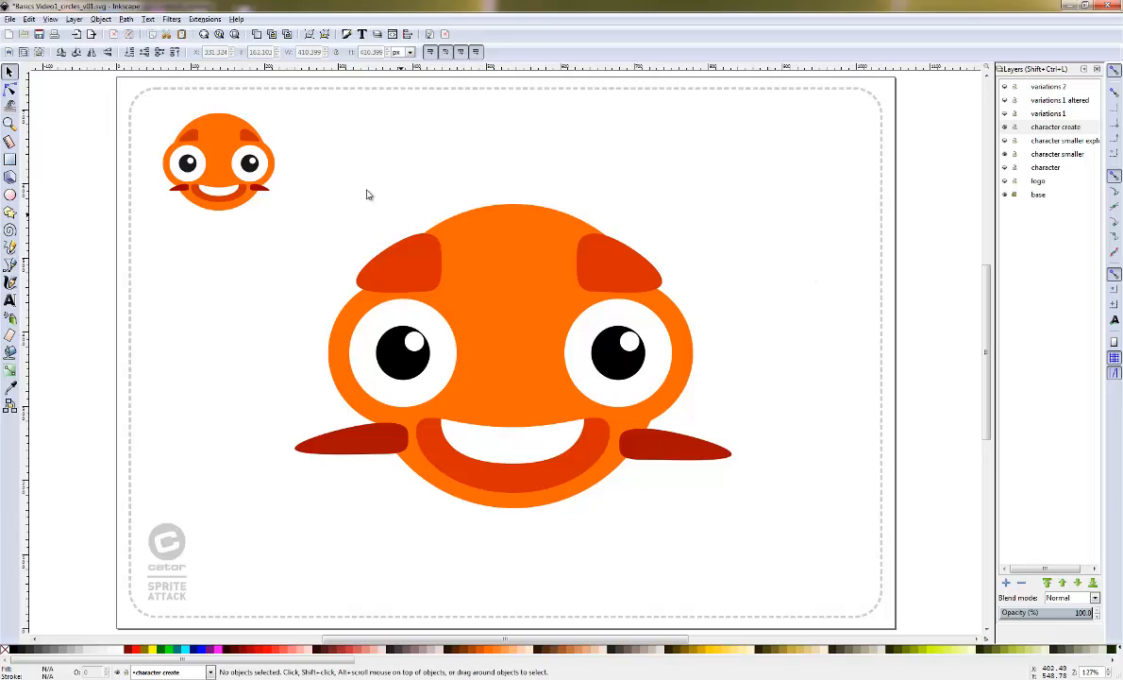
drag(299, 157, 740, 520)
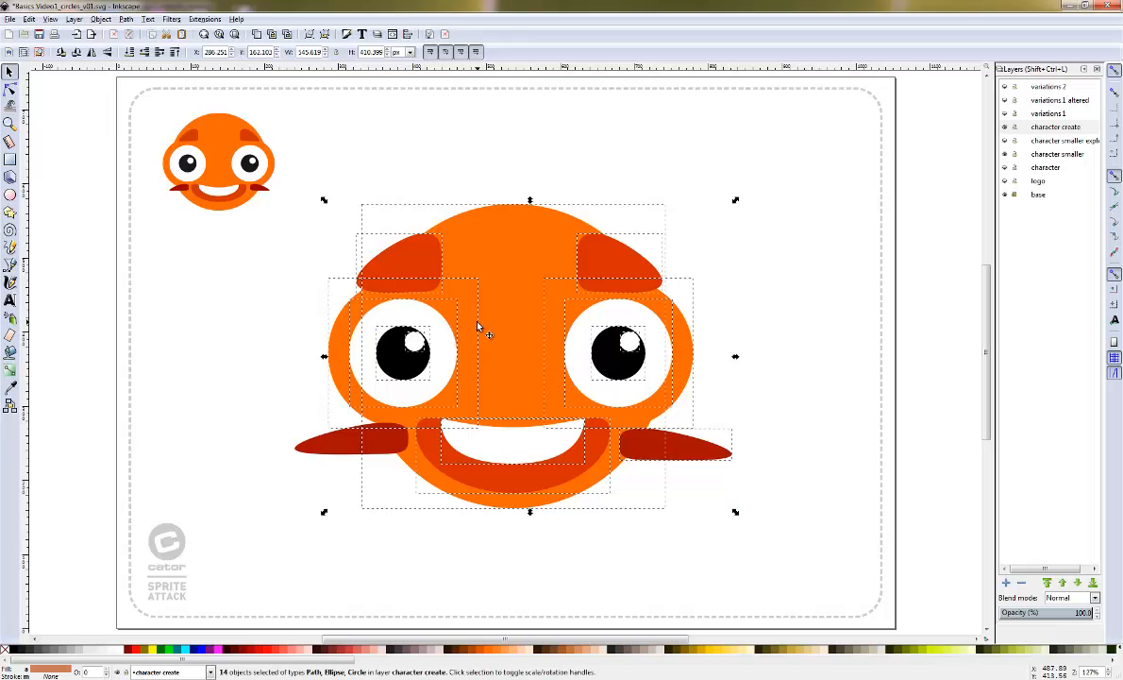
drag(515, 354, 665, 264)
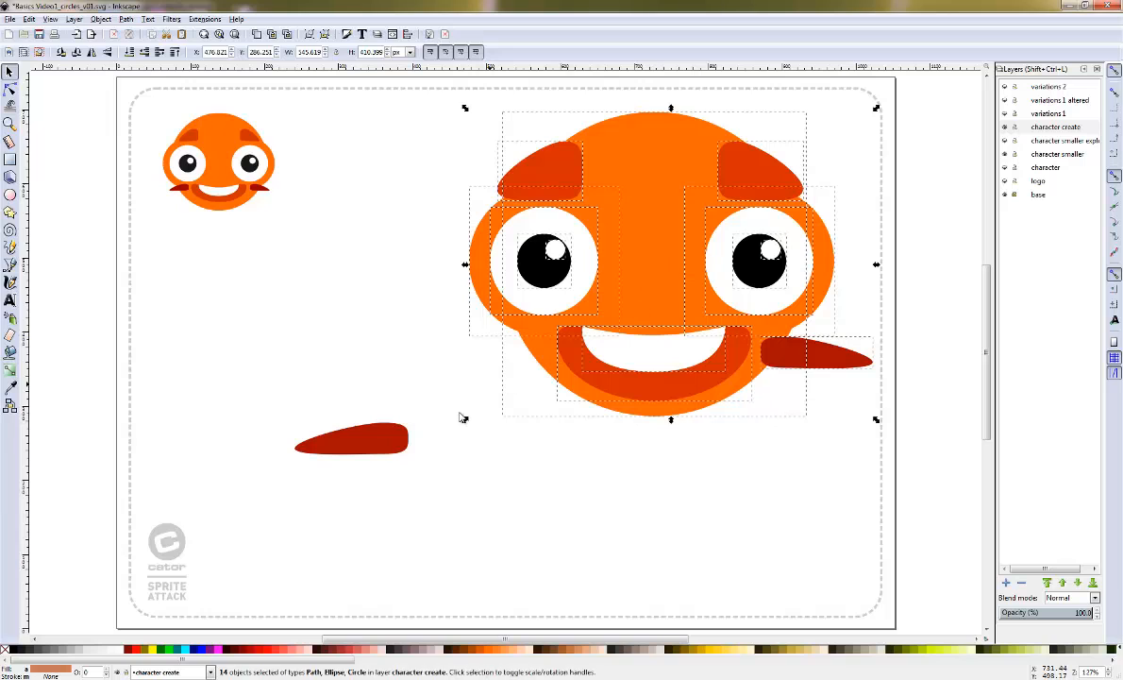
key(ctrl+z)
shift+click(357, 439)
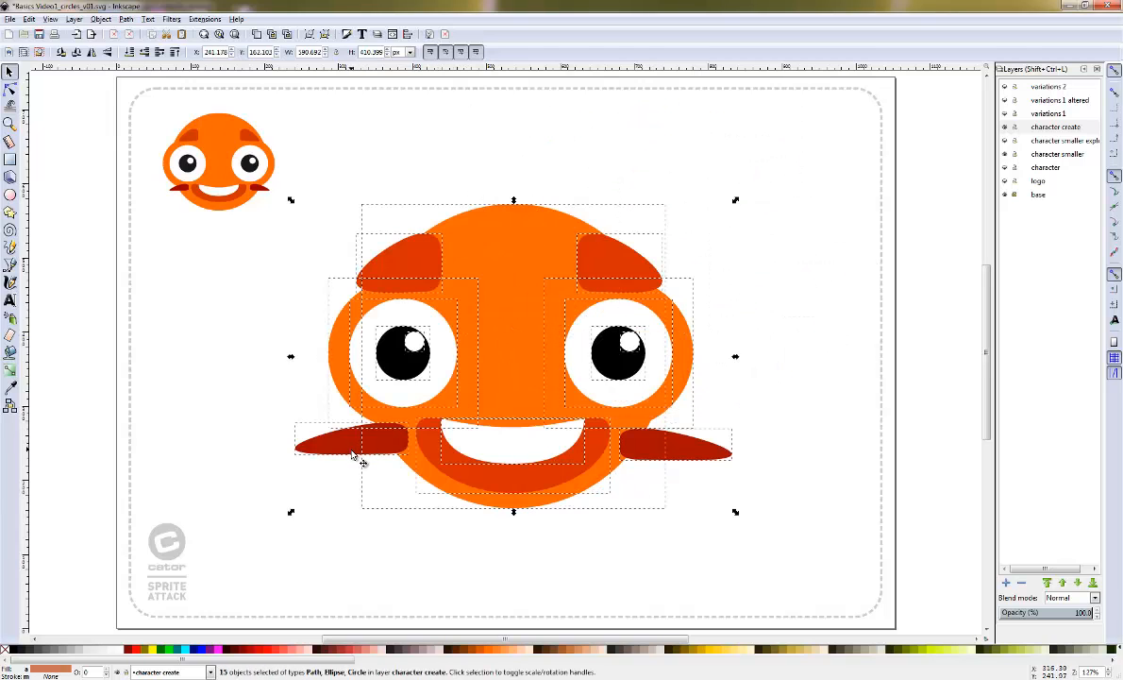
drag(294, 511, 350, 480)
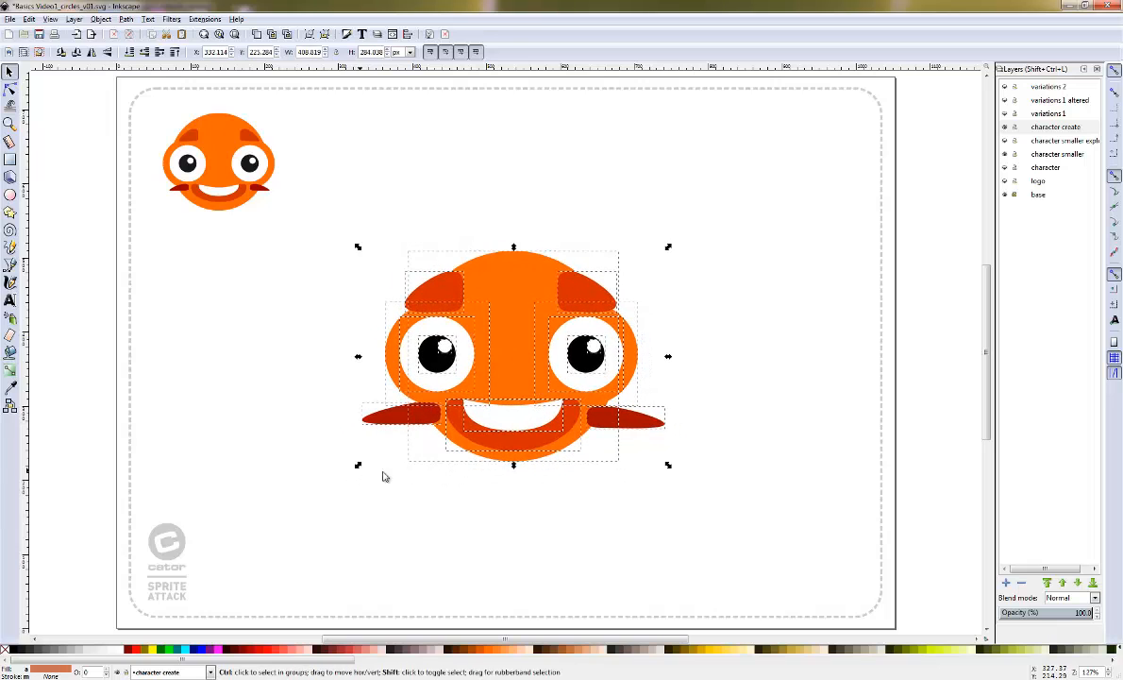
Move the large character to the page's upper right, scale it down to about 67 by 47 px and inspect it up close
drag(484, 341, 731, 229)
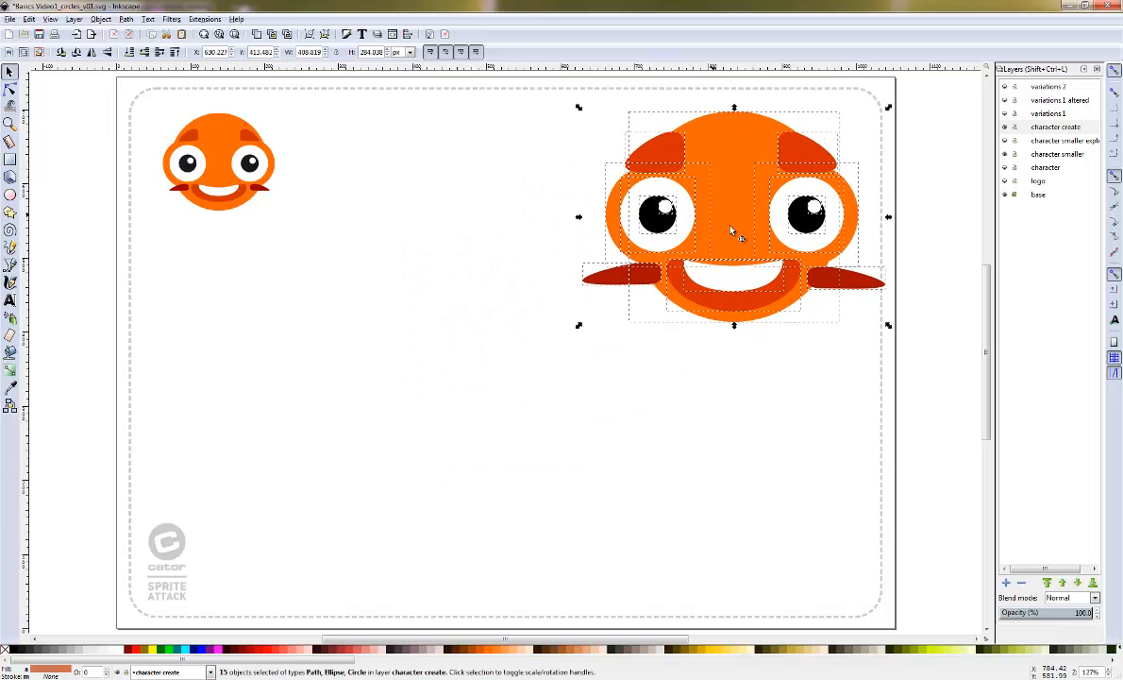
drag(889, 107, 777, 190)
key(z)
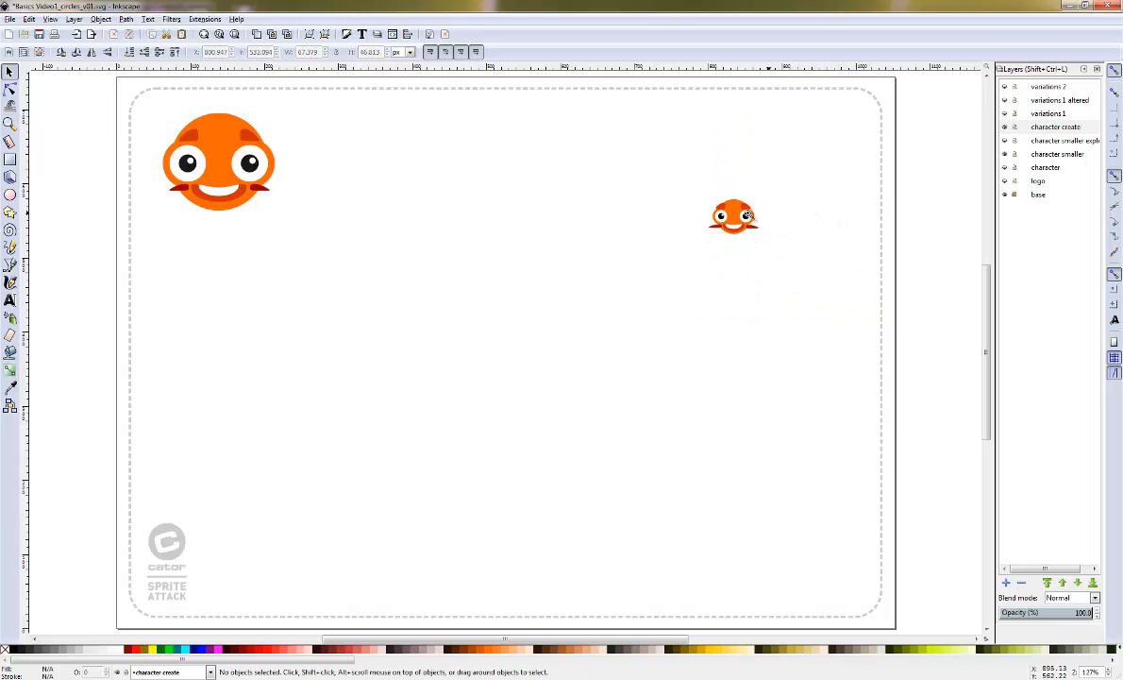
drag(694, 184, 778, 245)
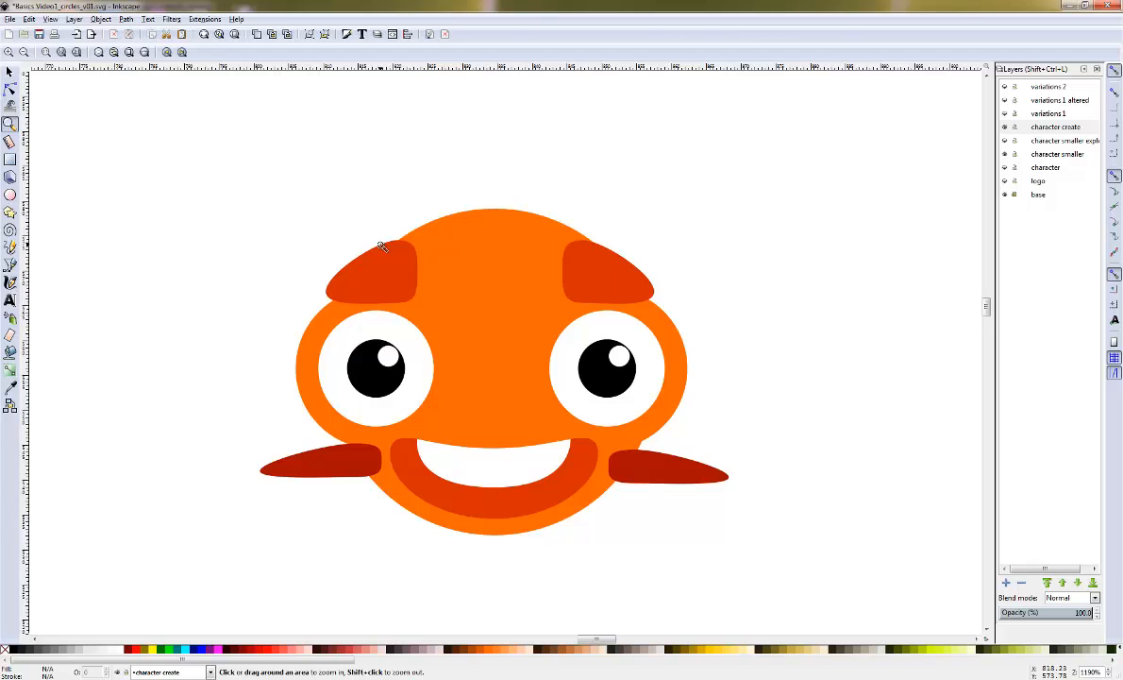
key(5)
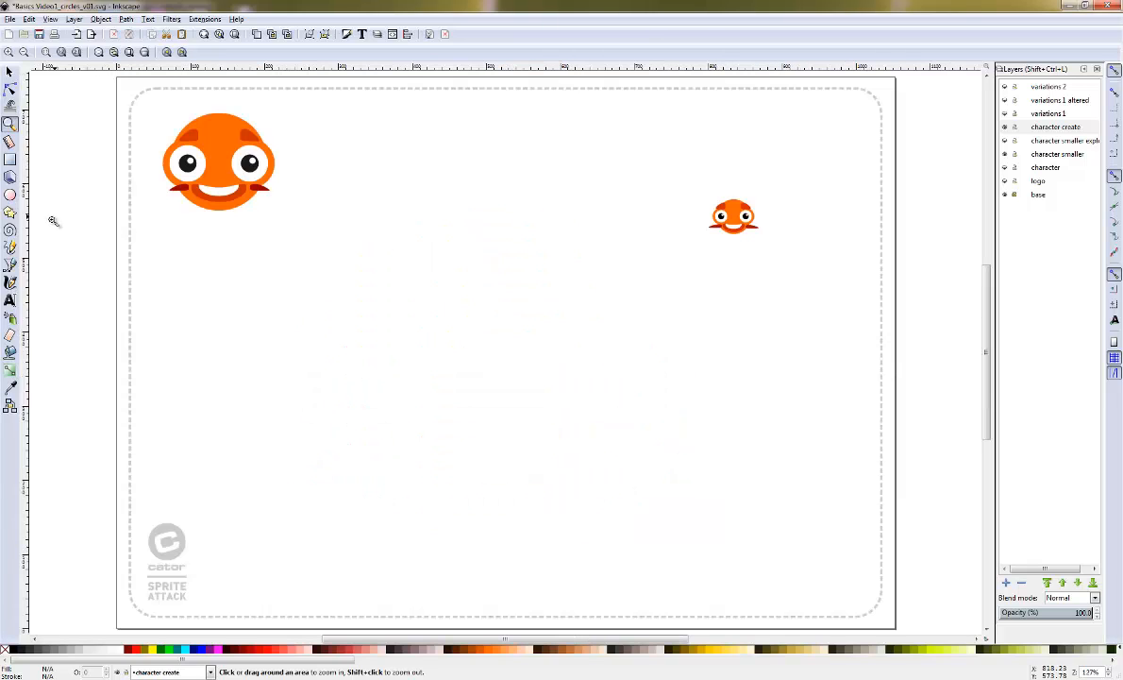
click(10, 71)
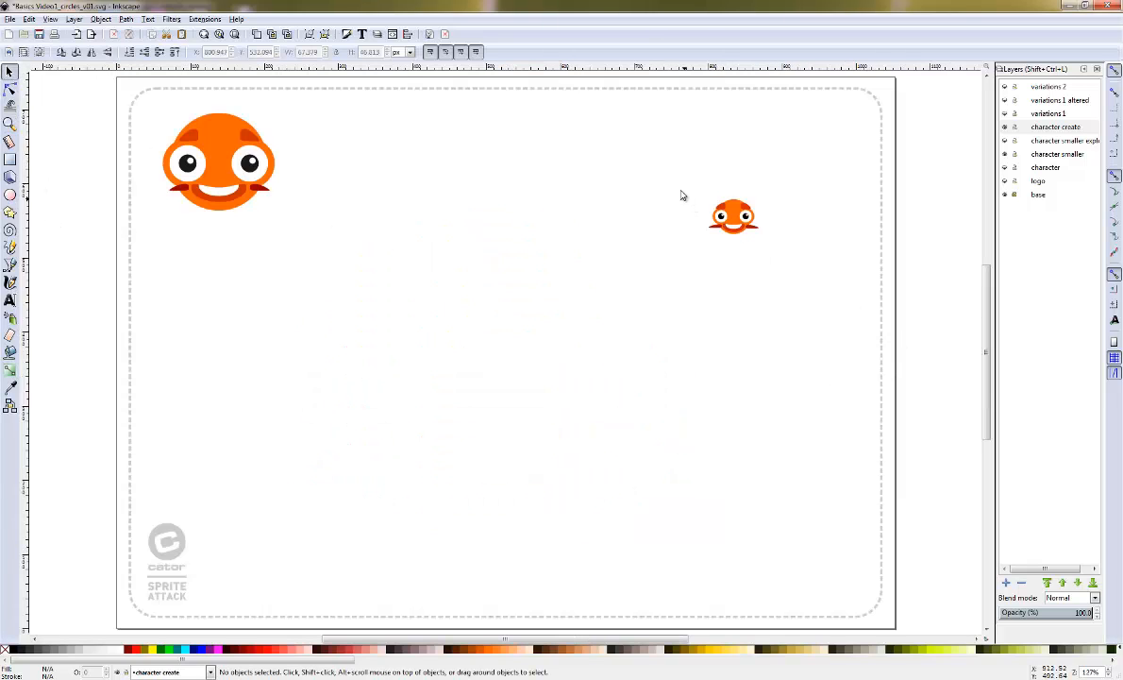
Select the whole shrunken character, enlarge it to about 369 by 257 px and shift it slightly left within the page's upper right
drag(667, 180, 797, 247)
drag(706, 238, 598, 359)
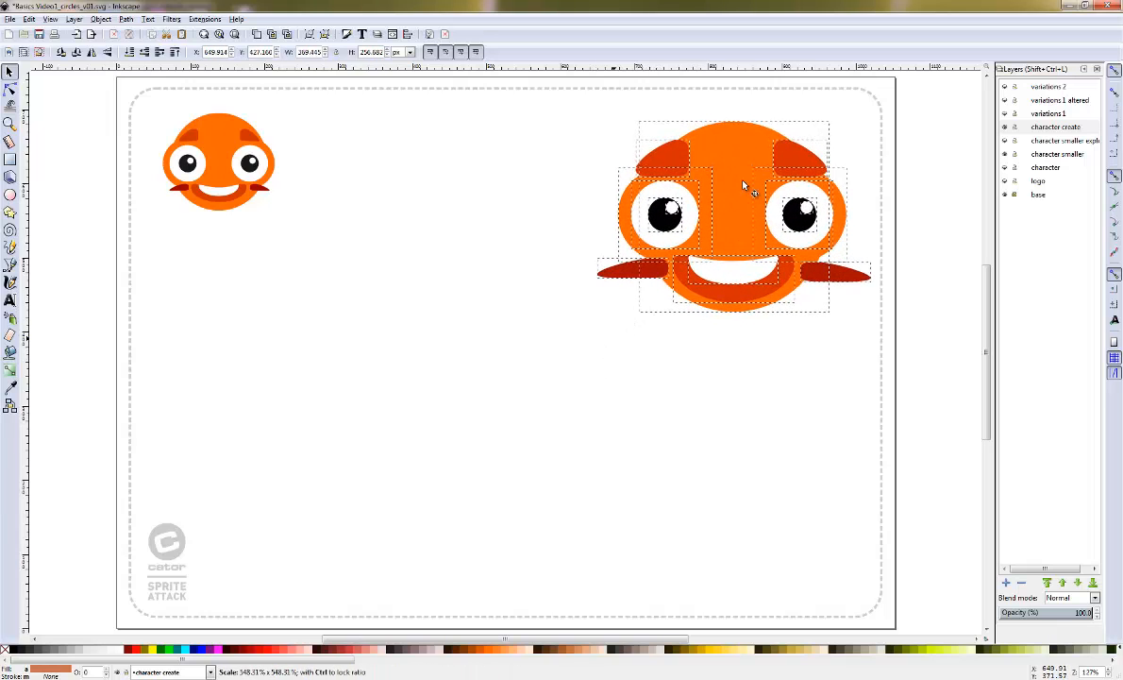
drag(753, 150, 728, 145)
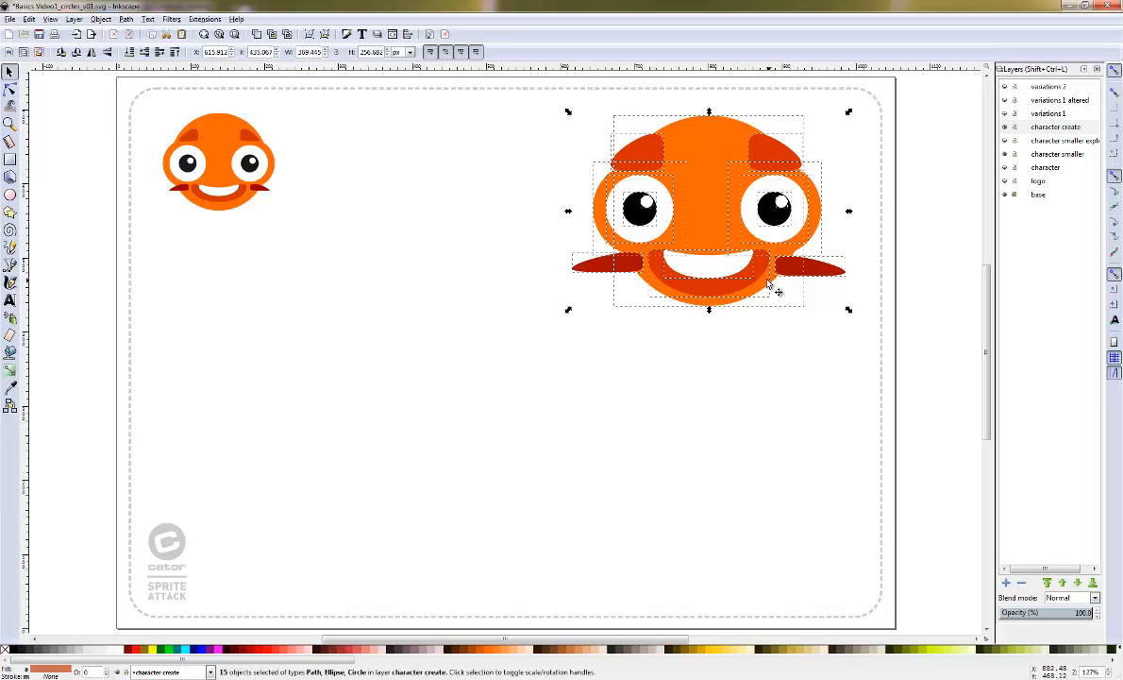
click(696, 346)
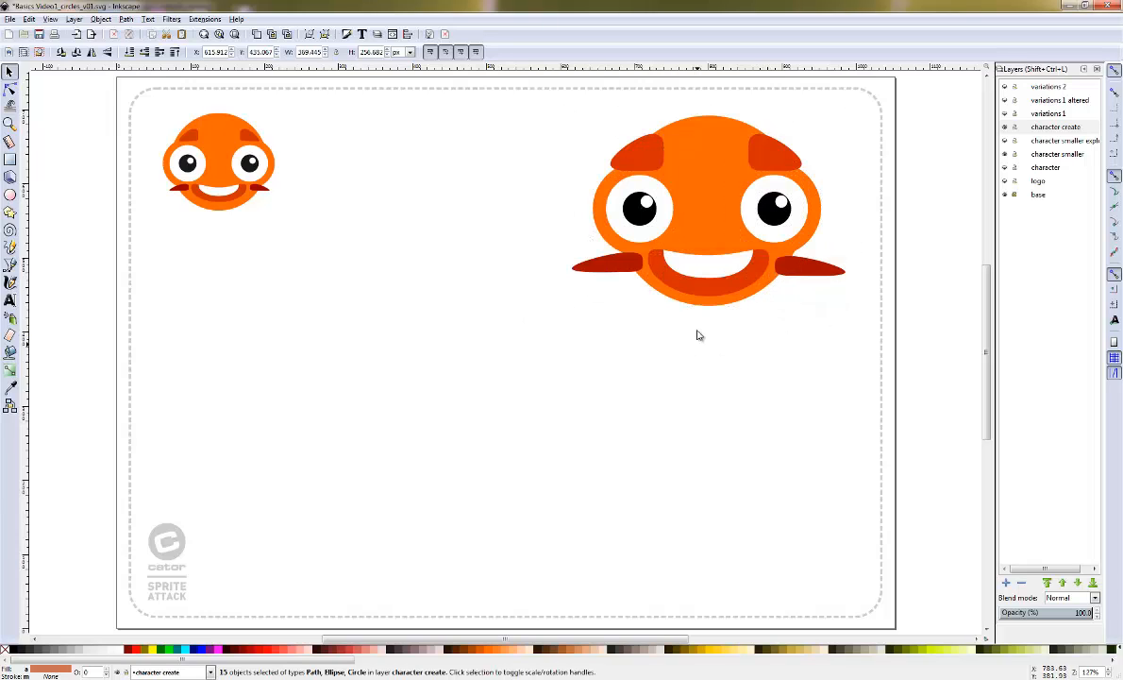
Duplicate the whole enlarged character, place the copy below and left of it near the page centre, and deselect
drag(485, 329, 856, 126)
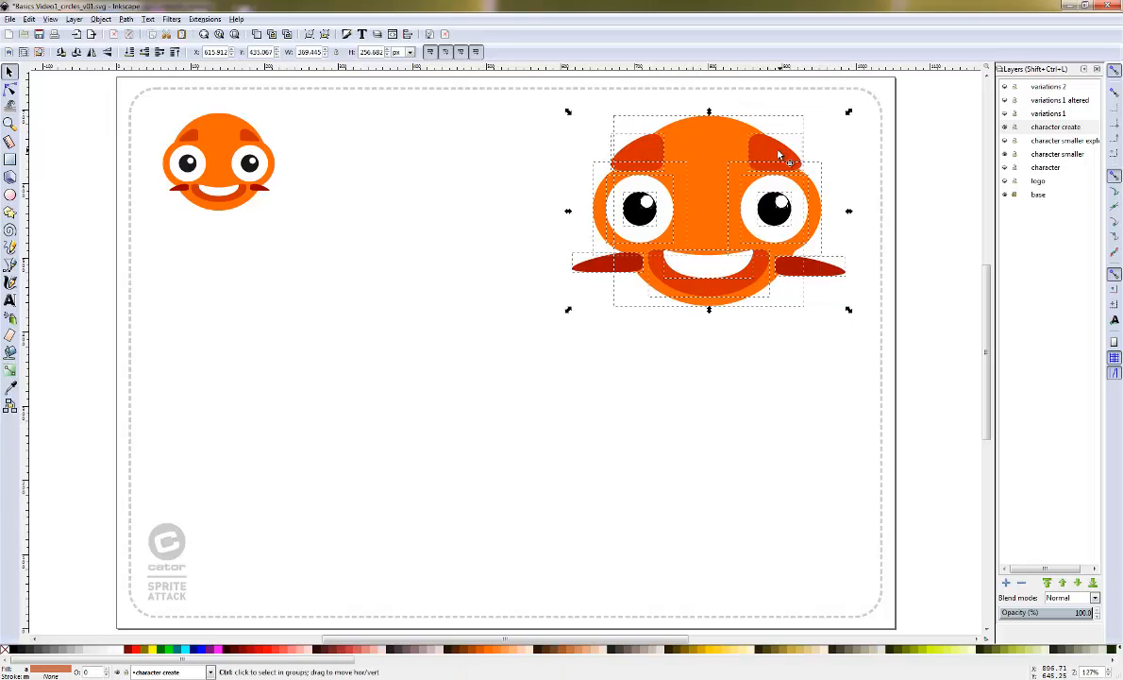
key(ctrl+d)
drag(736, 144, 532, 318)
click(798, 344)
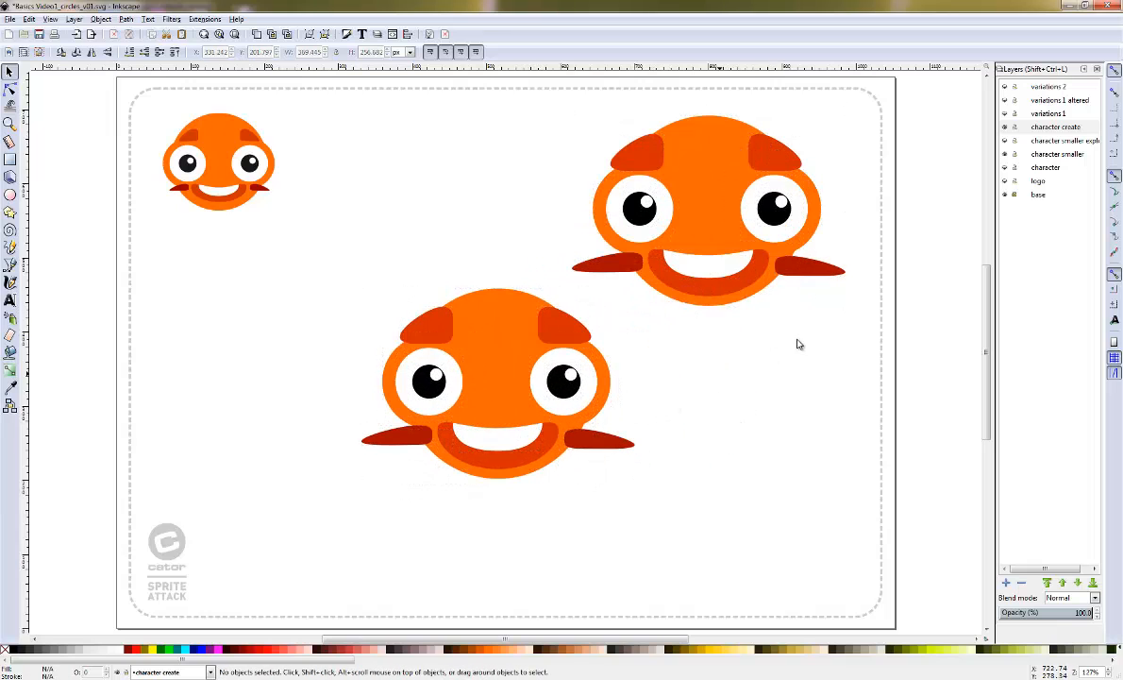
Fill the duplicate's three orange head circles with a bright medium blue
click(505, 333)
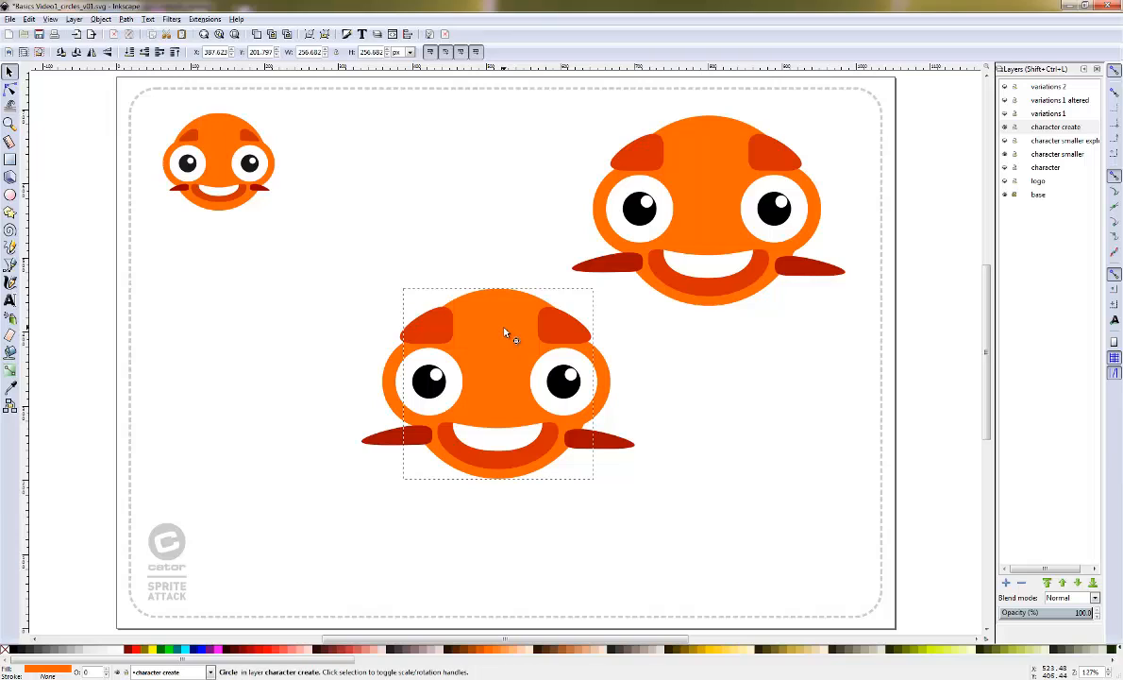
shift+click(404, 361)
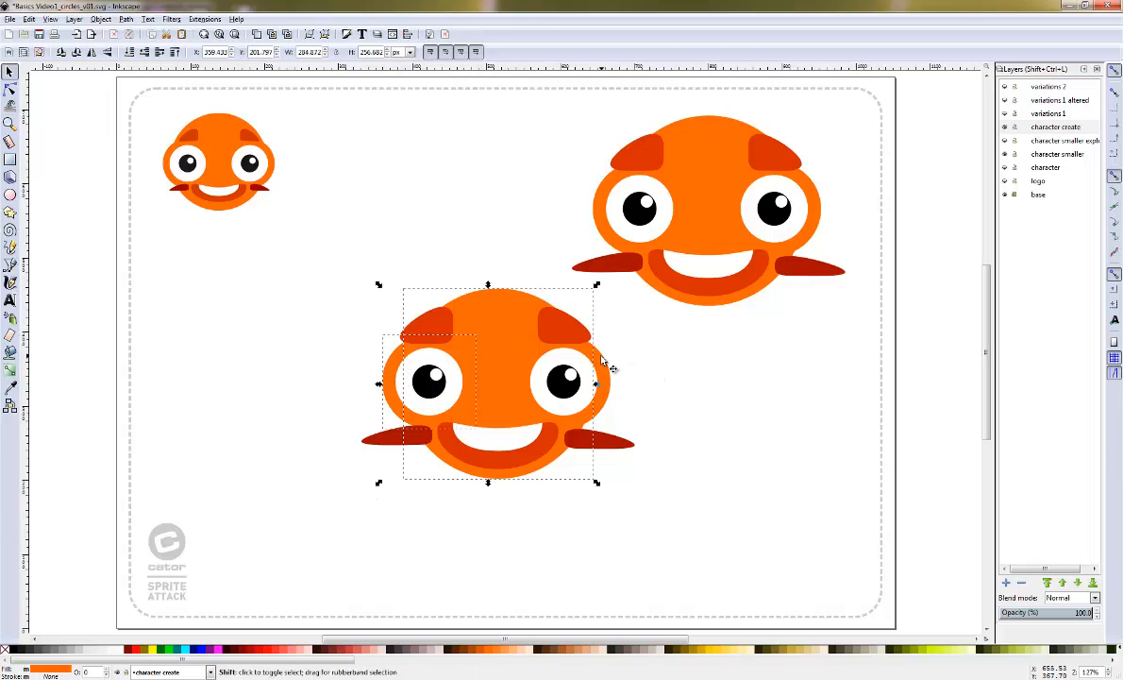
shift+click(603, 360)
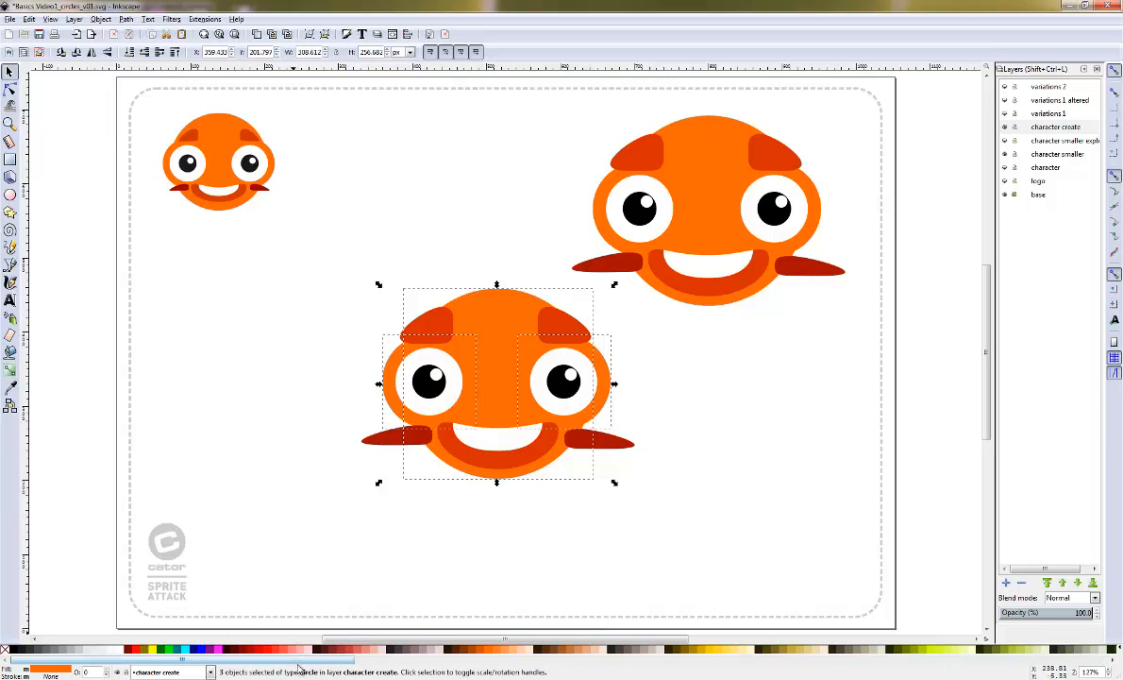
scroll(298, 661, right, 10)
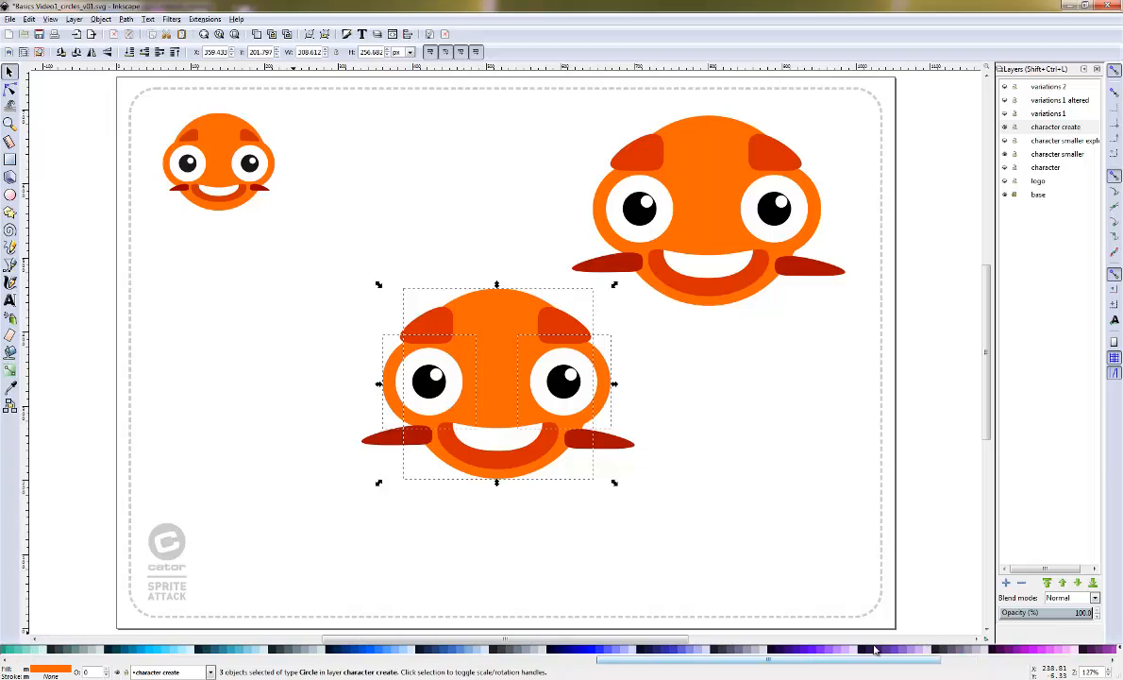
click(505, 653)
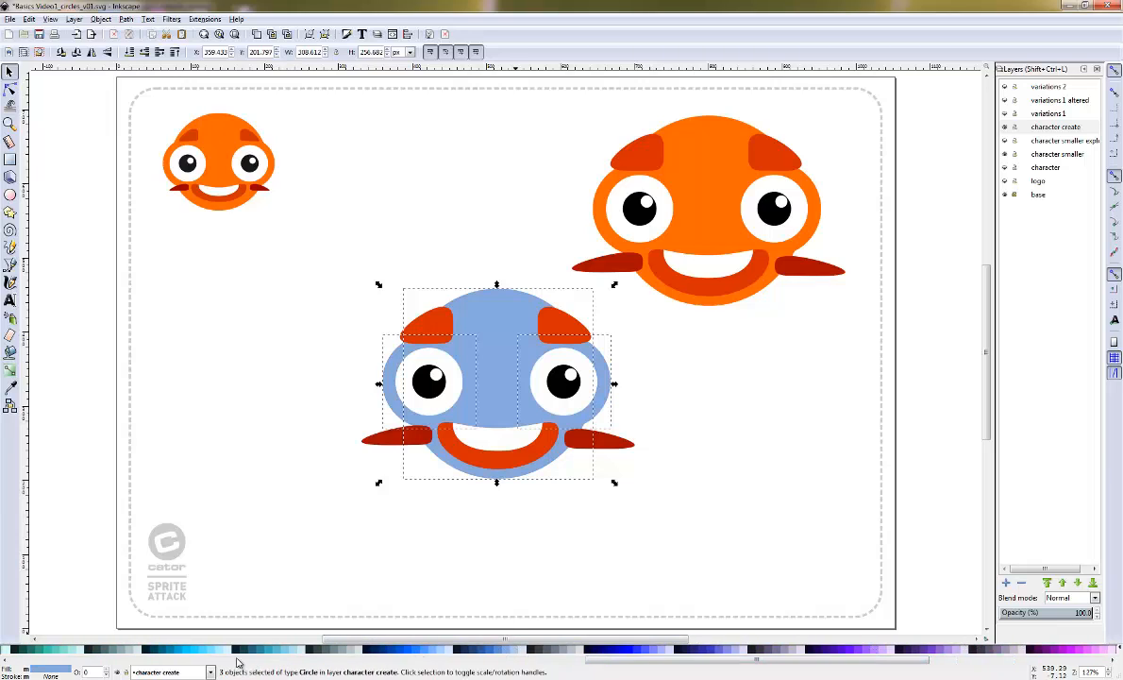
click(193, 649)
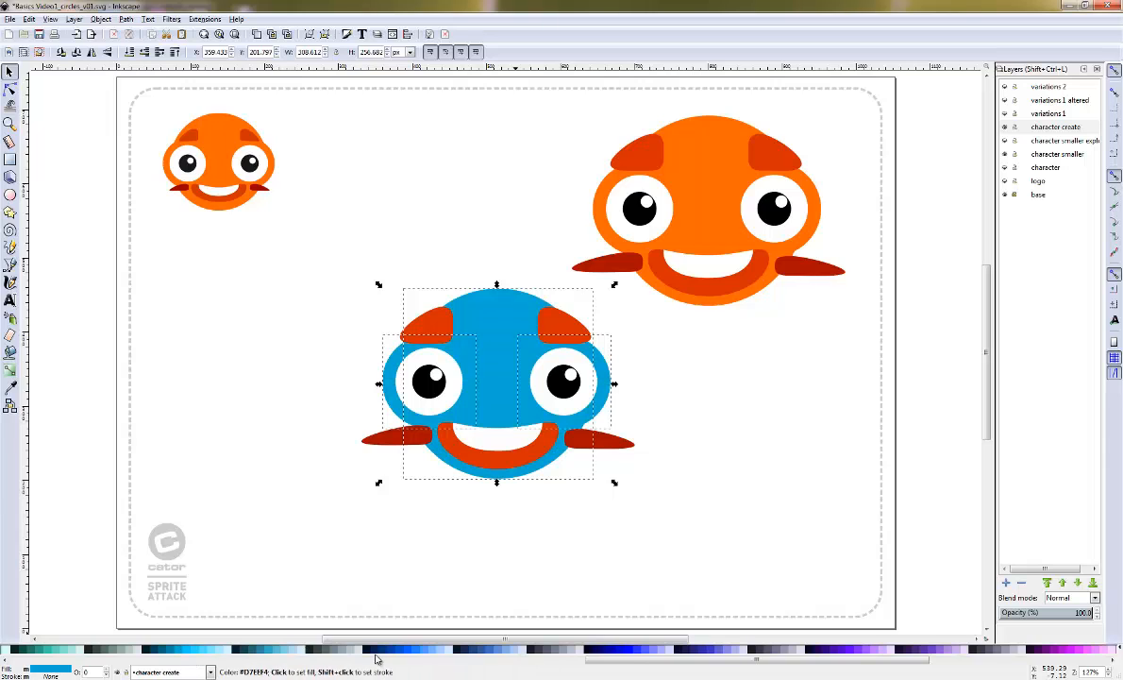
Recolour both eyebrows of the blue character with the darker blue #0088AA
drag(597, 662, 506, 671)
click(442, 330)
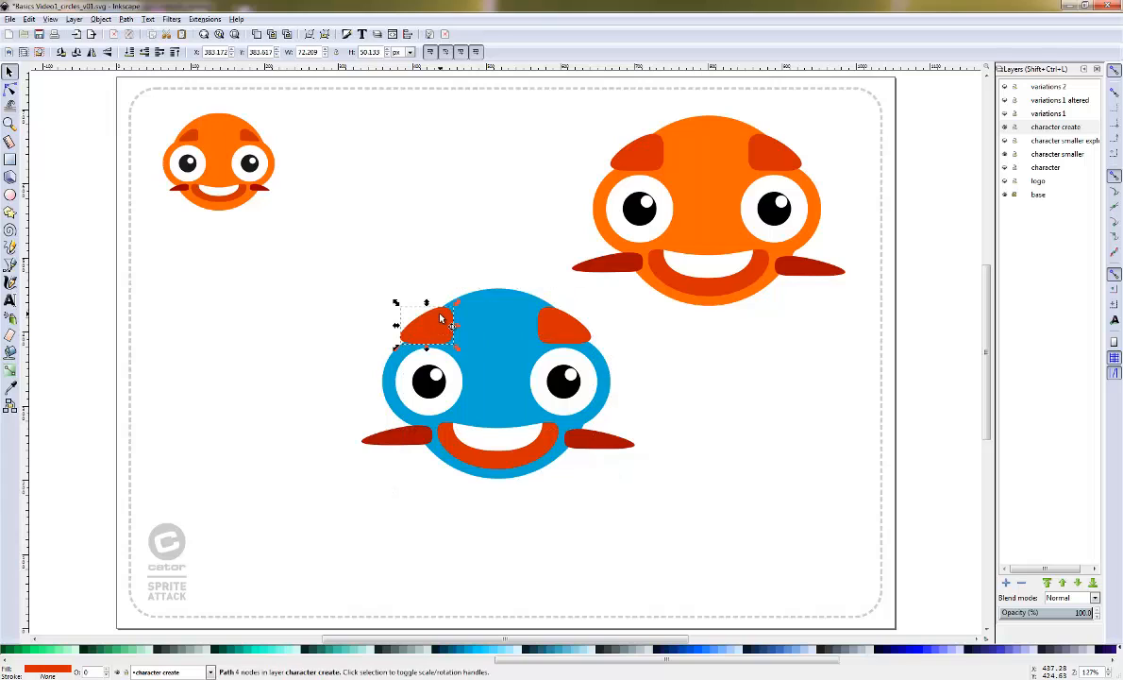
shift+click(560, 323)
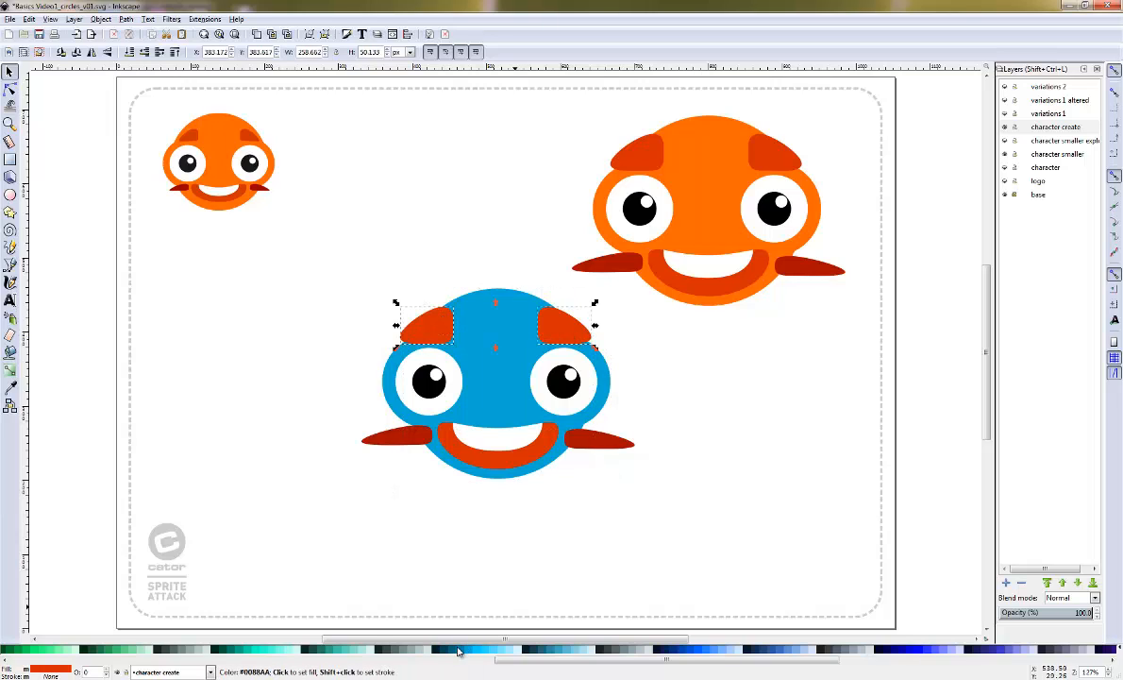
click(458, 649)
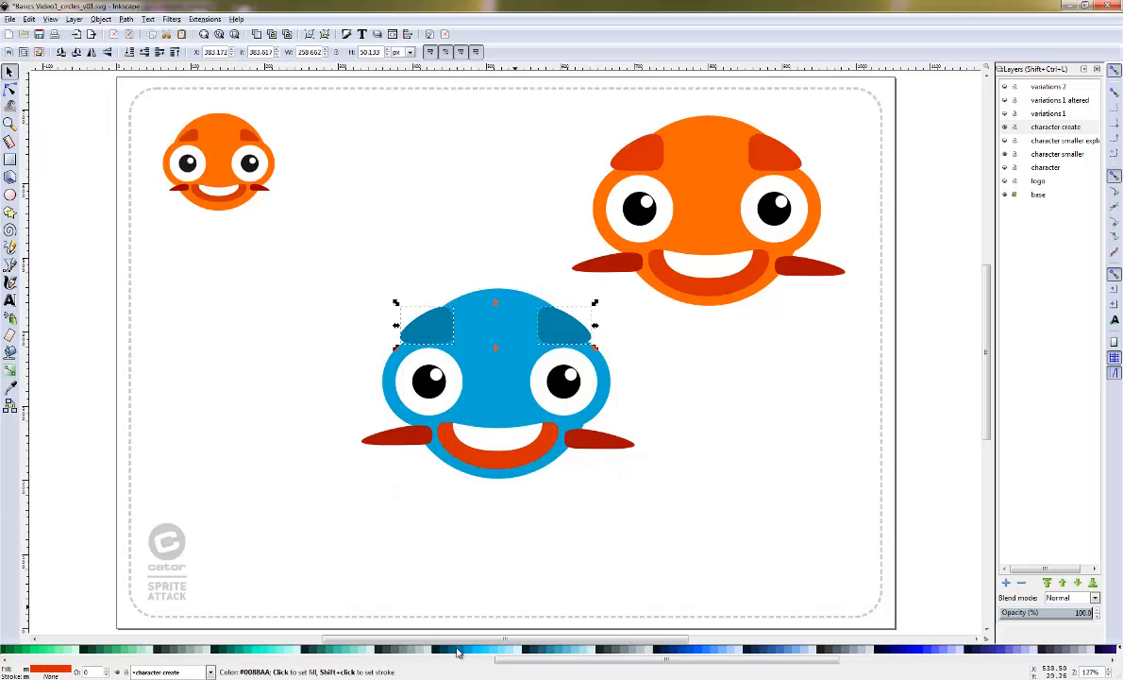
Recolour the blue character's two cheeks and mouth, leaving out the white teeth, with the eyebrows' darker blue, and deselect
click(424, 438)
shift+click(580, 444)
shift+click(514, 447)
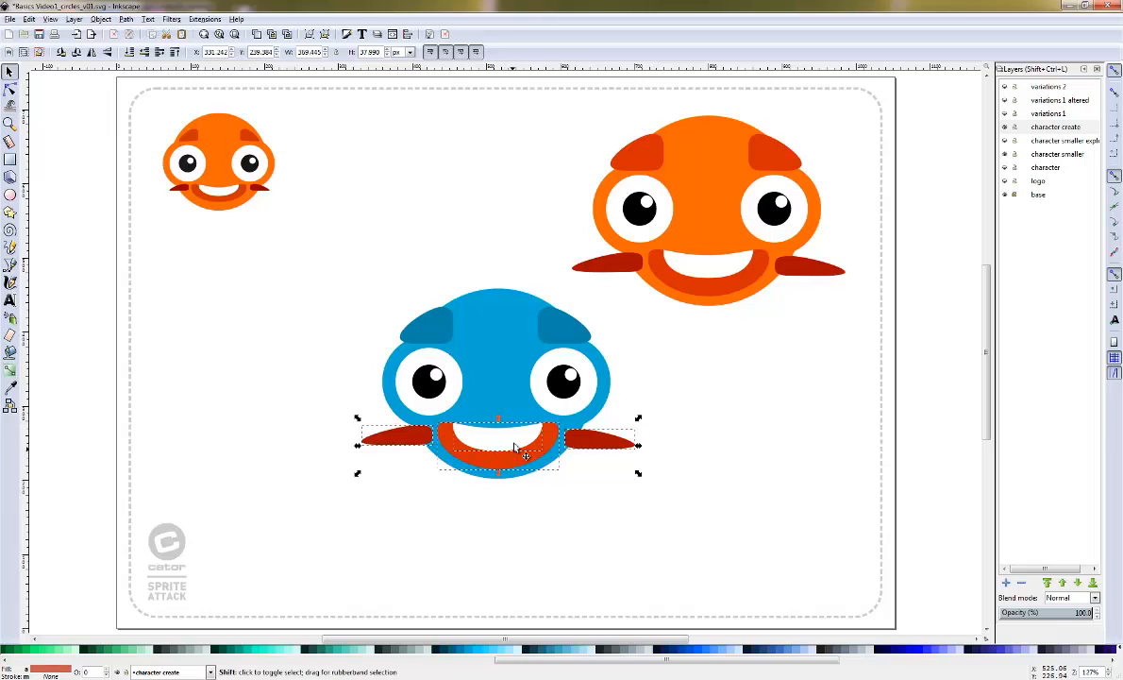
ctrl+shift+click(518, 443)
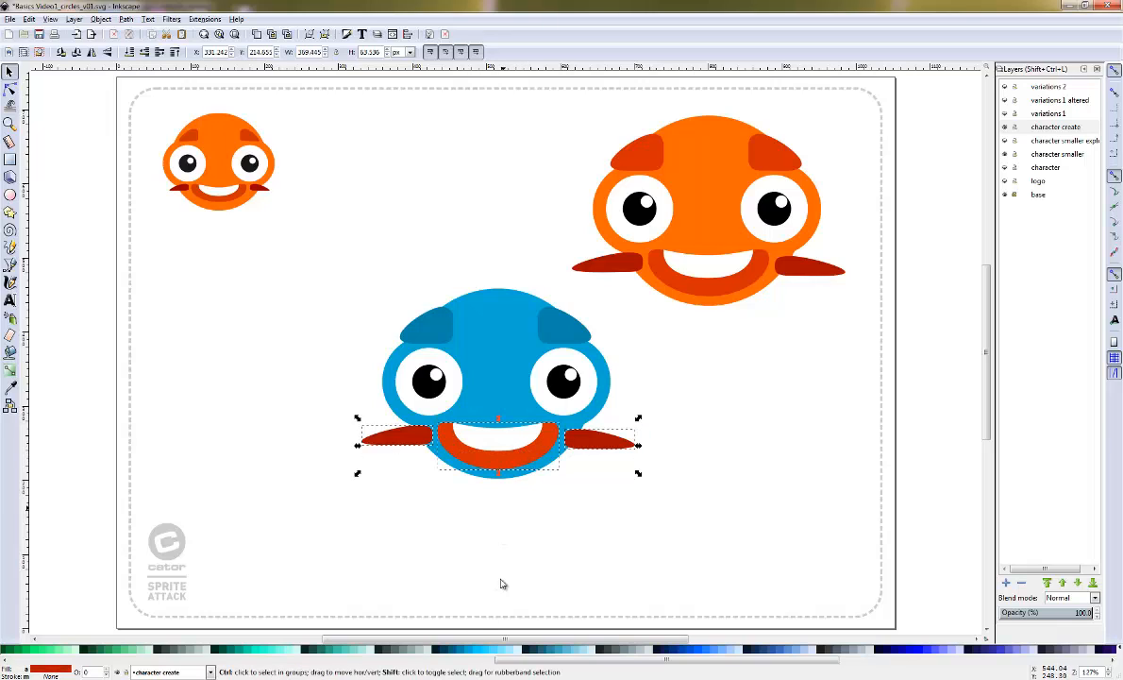
click(460, 651)
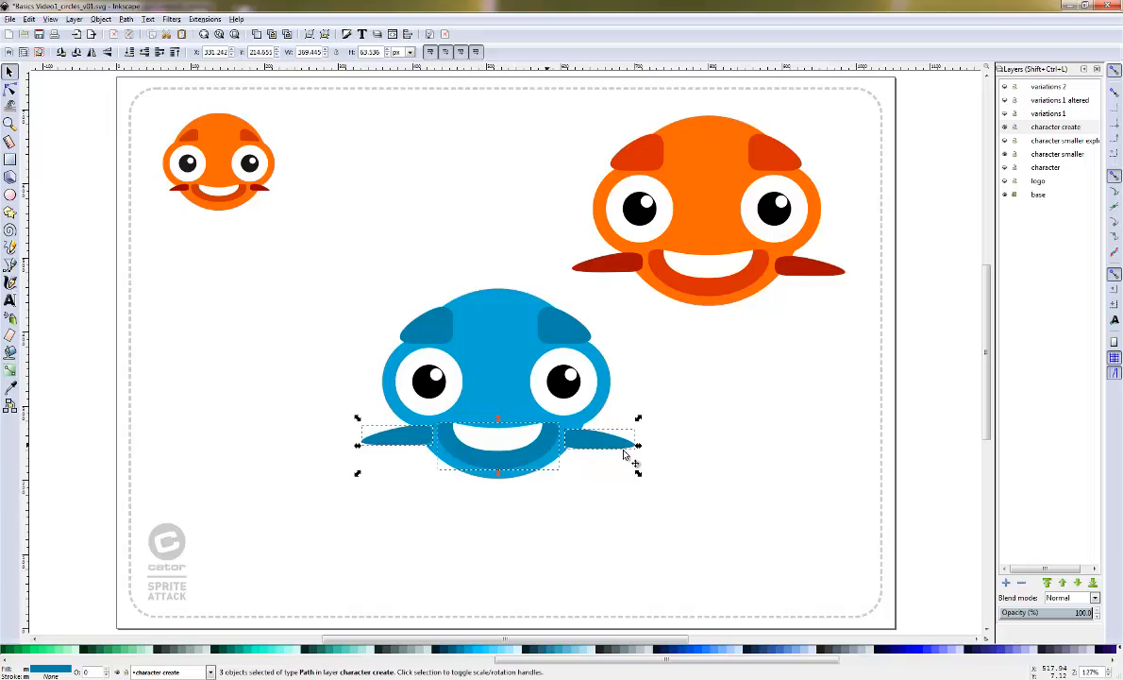
key(Escape)
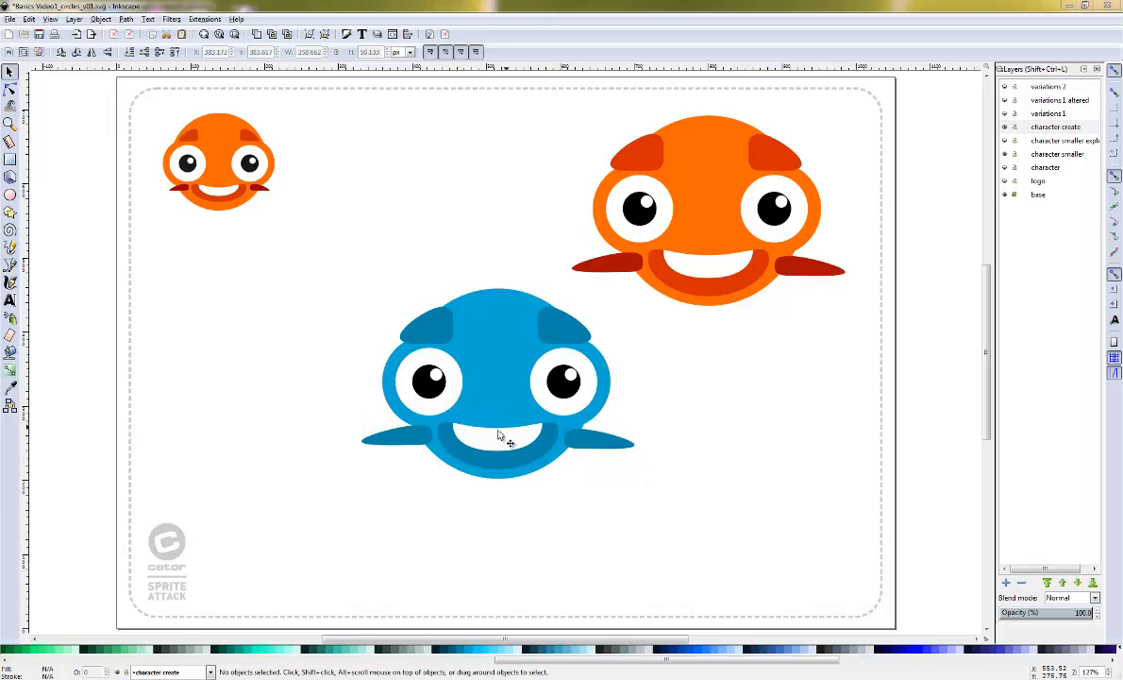
Delete both cheek shapes from the blue character
click(410, 439)
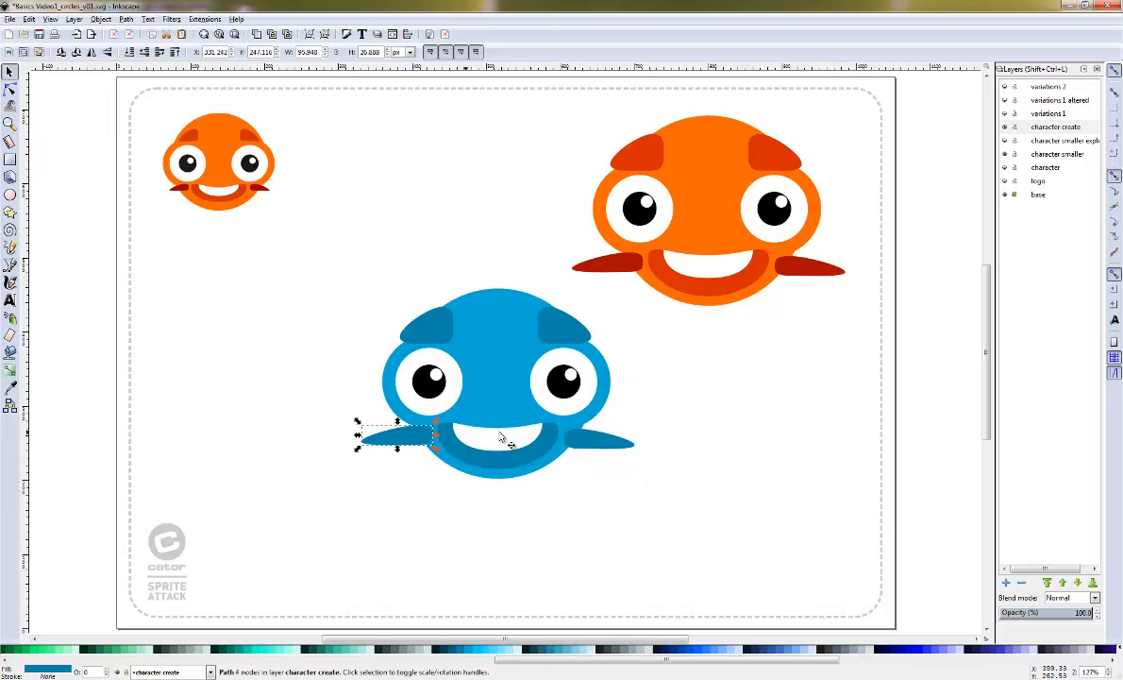
shift+click(587, 444)
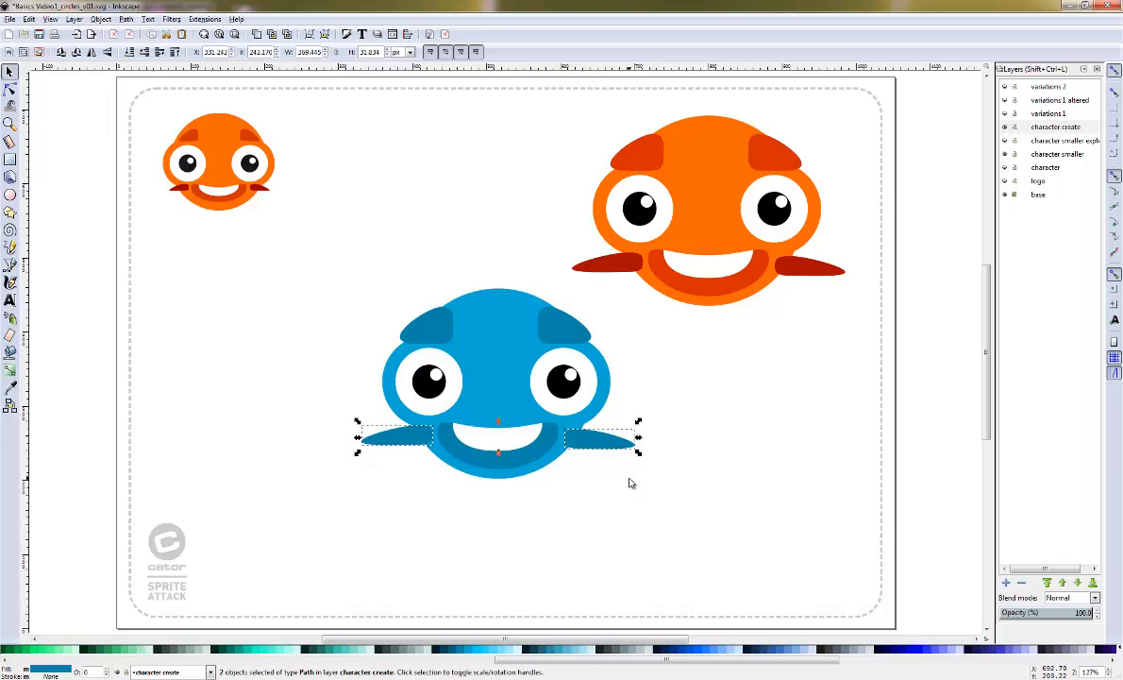
key(Delete)
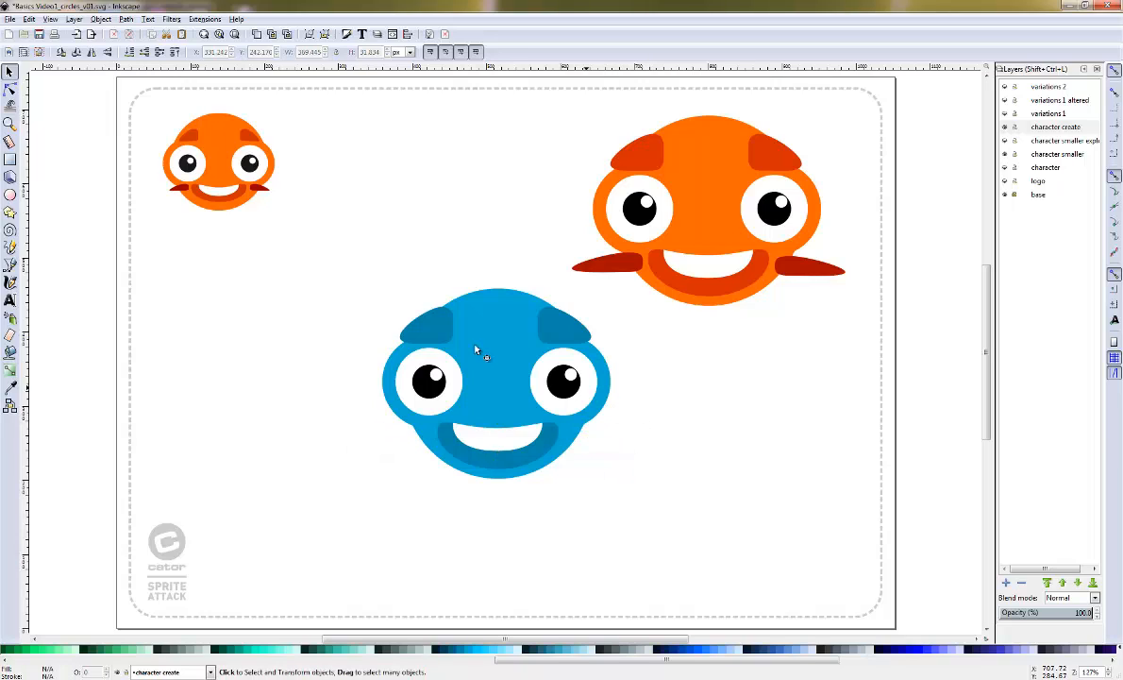
Flatten both eyebrows of the blue character together to about 31 px high, keeping their upper edge in place
shift+click(429, 323)
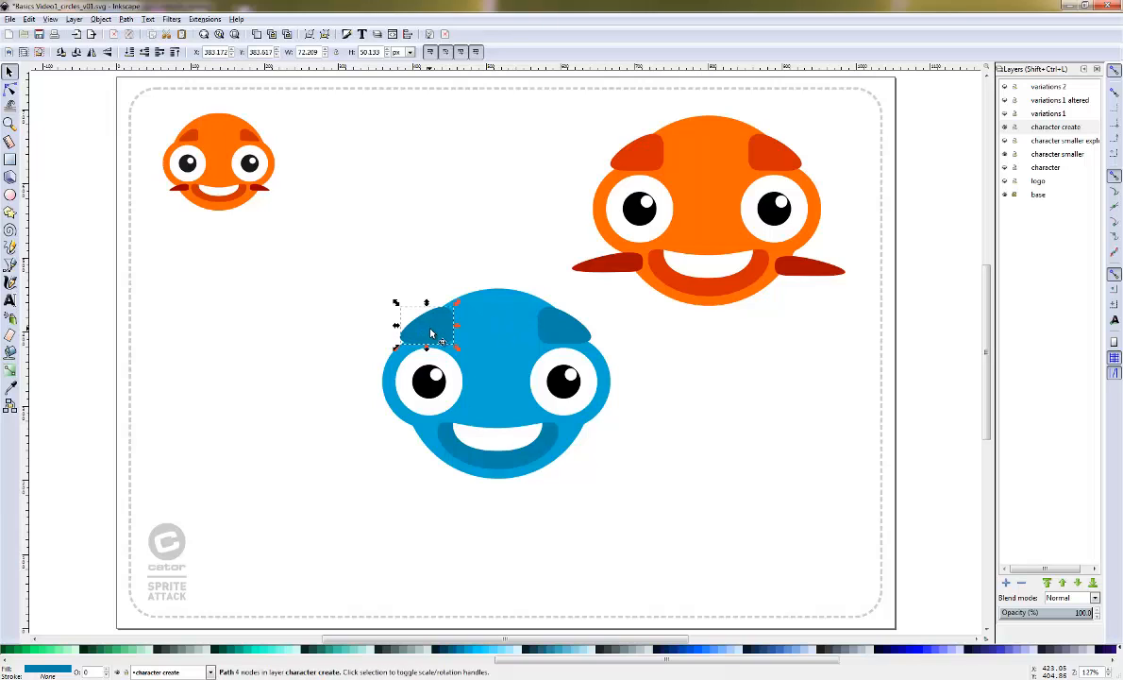
shift+click(549, 317)
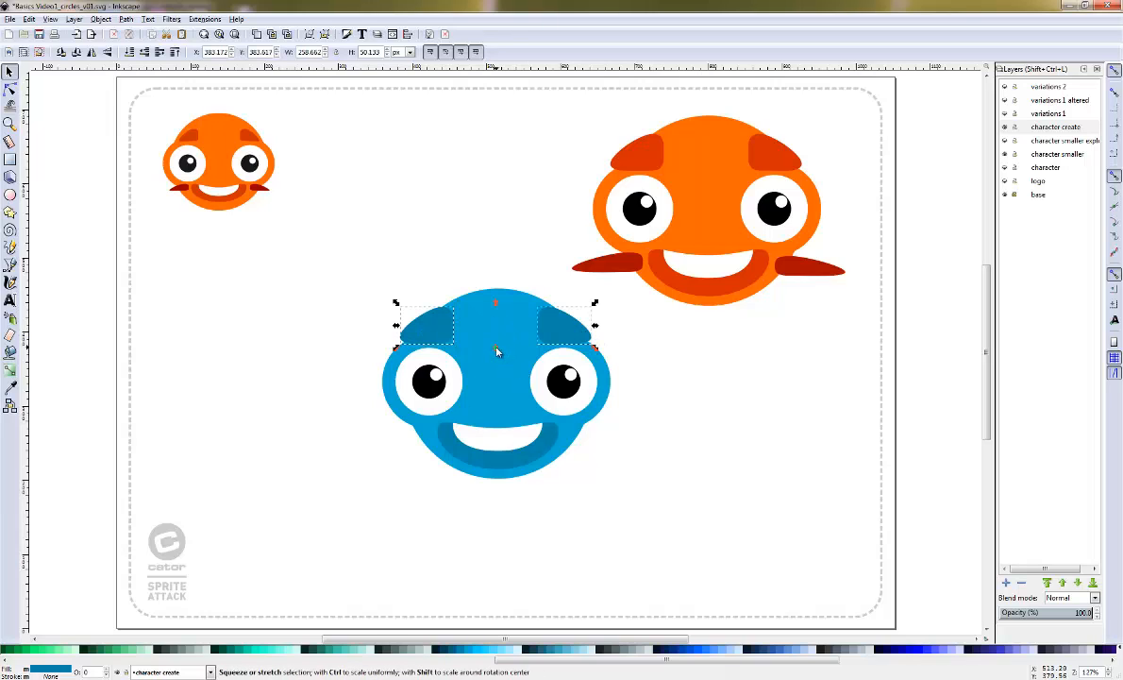
drag(497, 351, 504, 332)
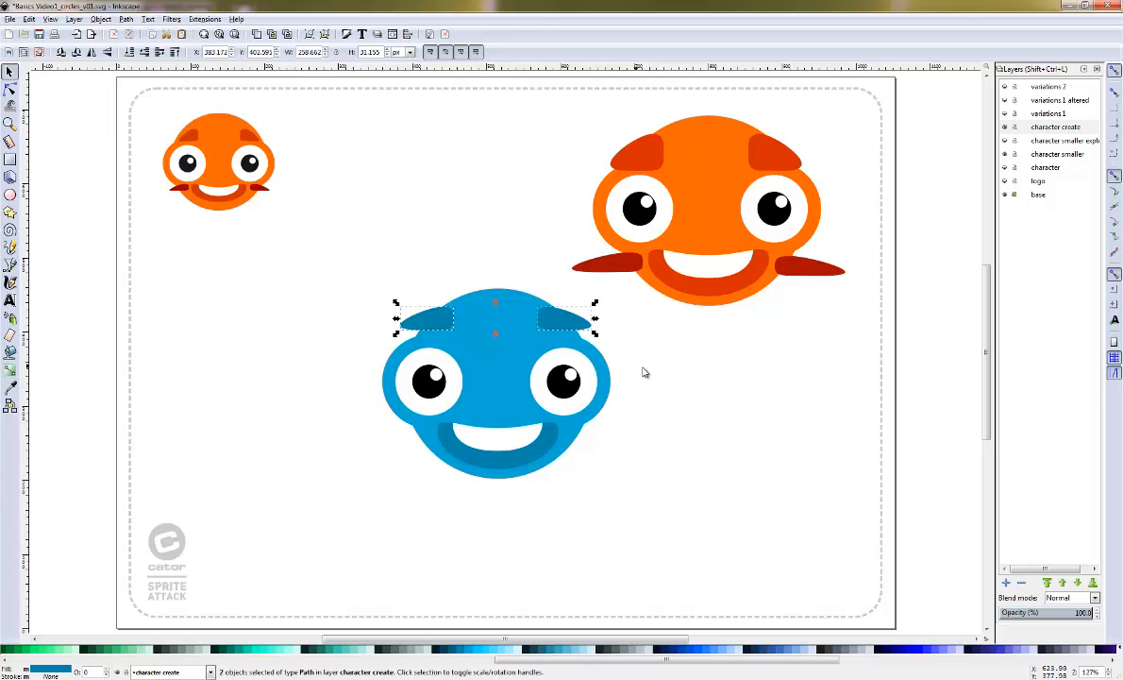
Rotate the blue character's left eyebrow counterclockwise and the right one clockwise so their outer ends slope downward
click(436, 315)
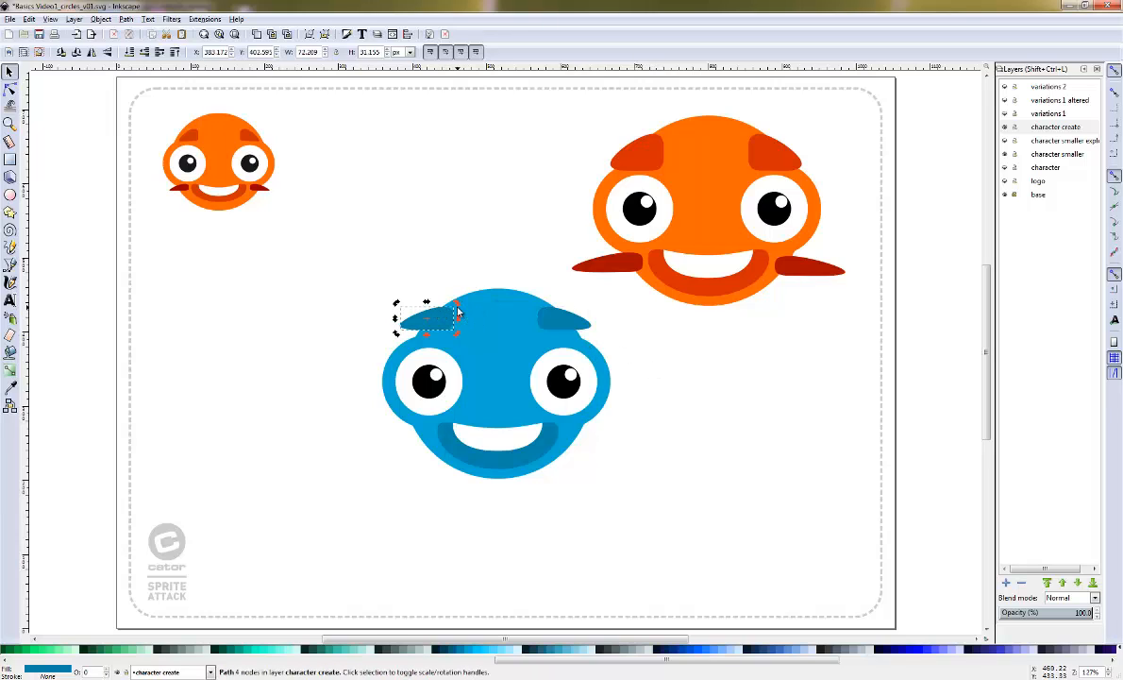
click(458, 312)
drag(456, 309, 423, 280)
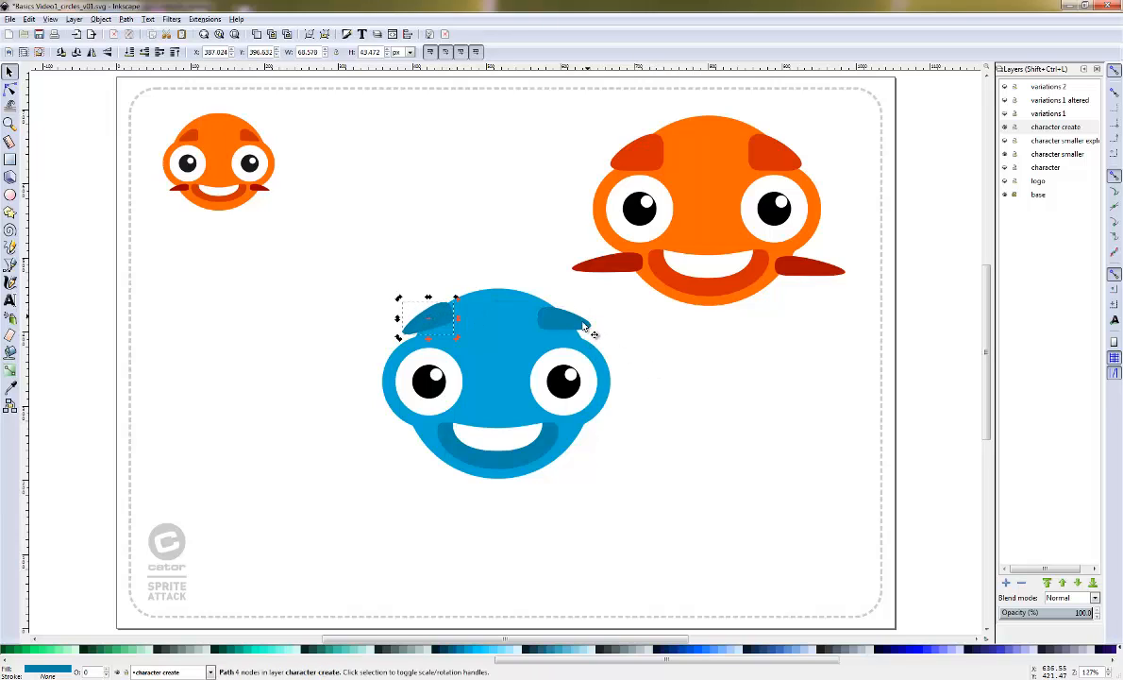
click(583, 324)
click(583, 324)
drag(595, 302, 599, 316)
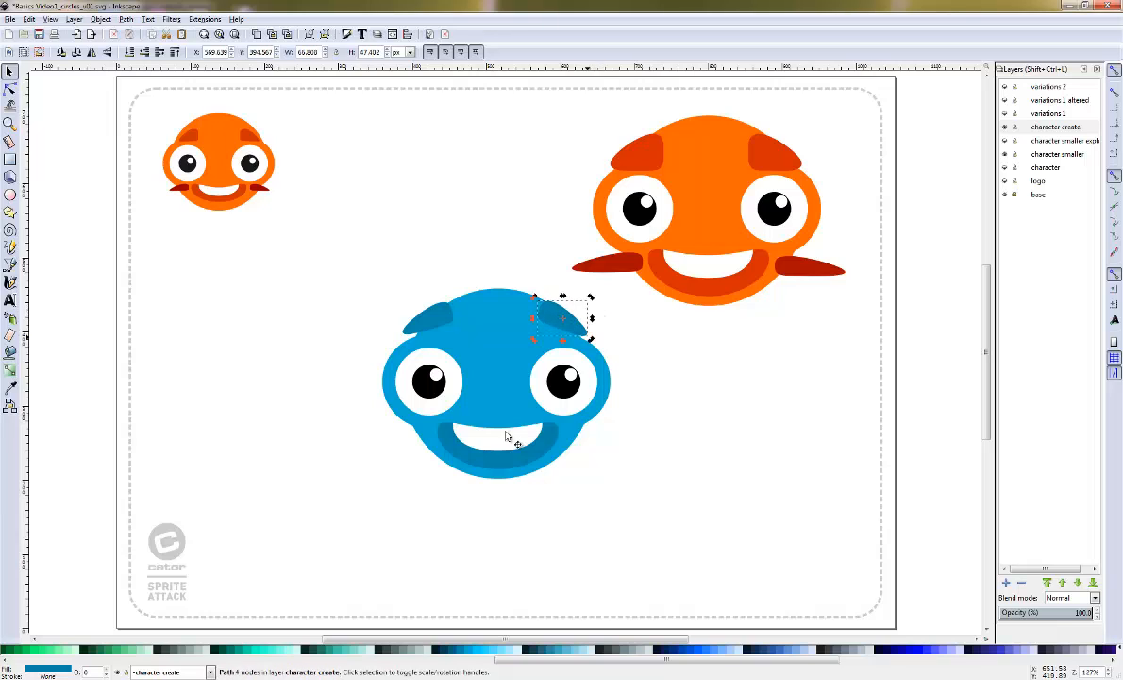
Shrink the blue character's left pupil and its highlight to about 31 px wide, positioned toward the eye's upper inner side
click(436, 379)
shift+click(432, 387)
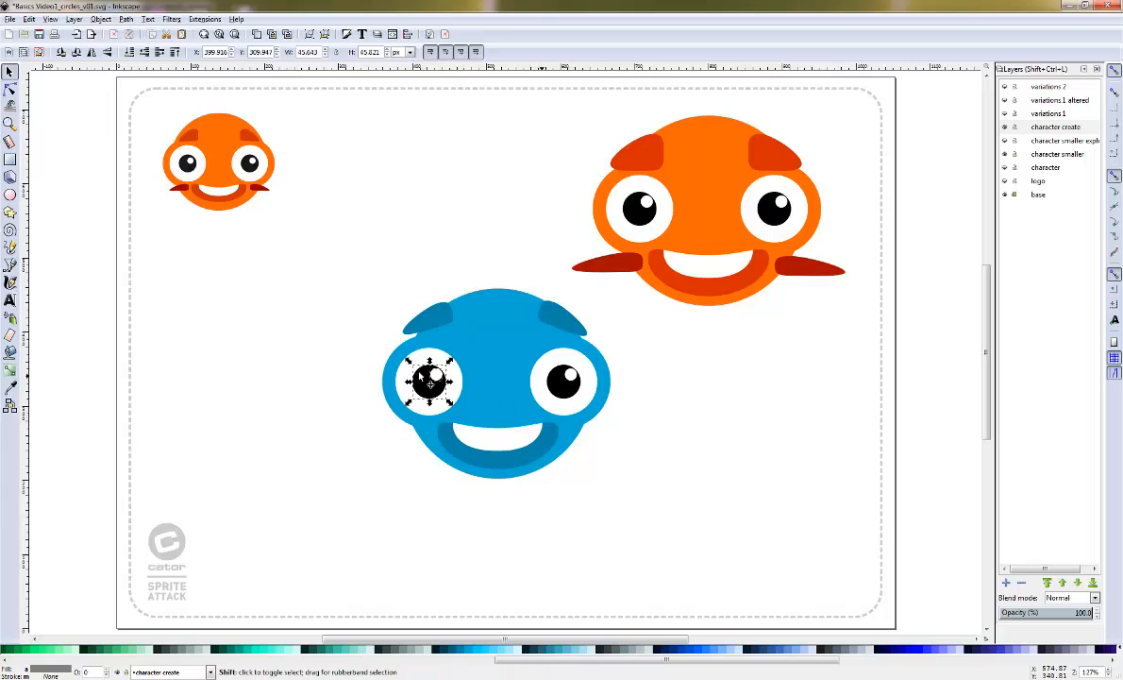
drag(451, 366, 449, 377)
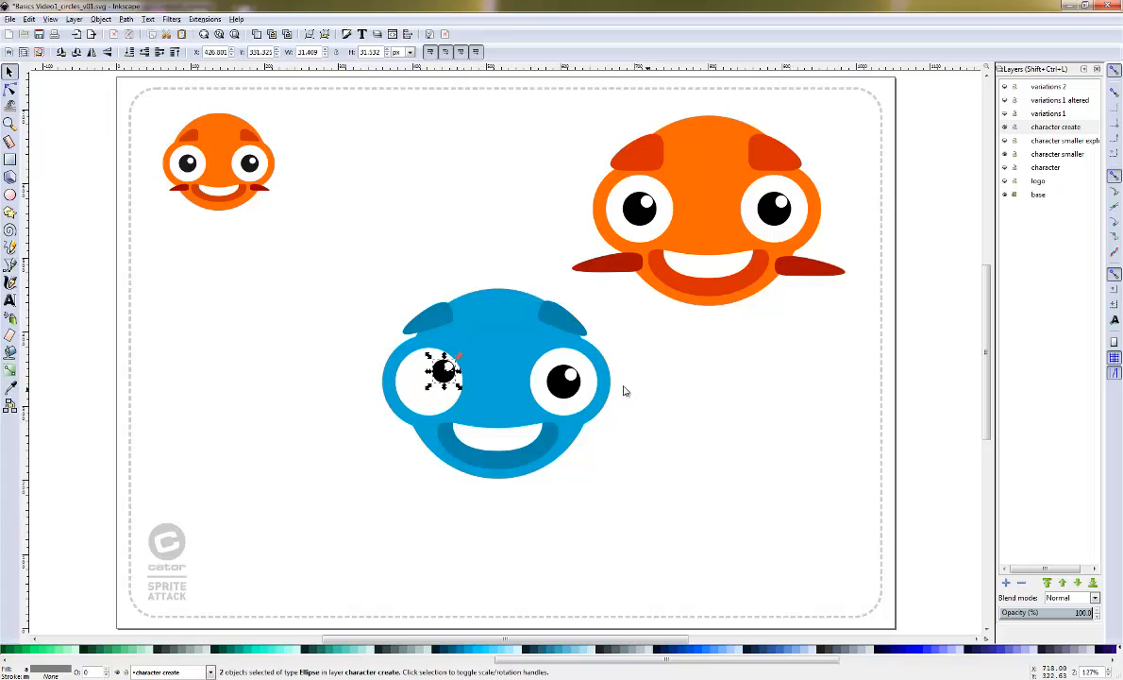
Shrink the blue character's right pupil and highlight to about 28 px wide and move them to the eye's upper inner side
click(571, 373)
shift+click(568, 389)
drag(587, 405, 556, 385)
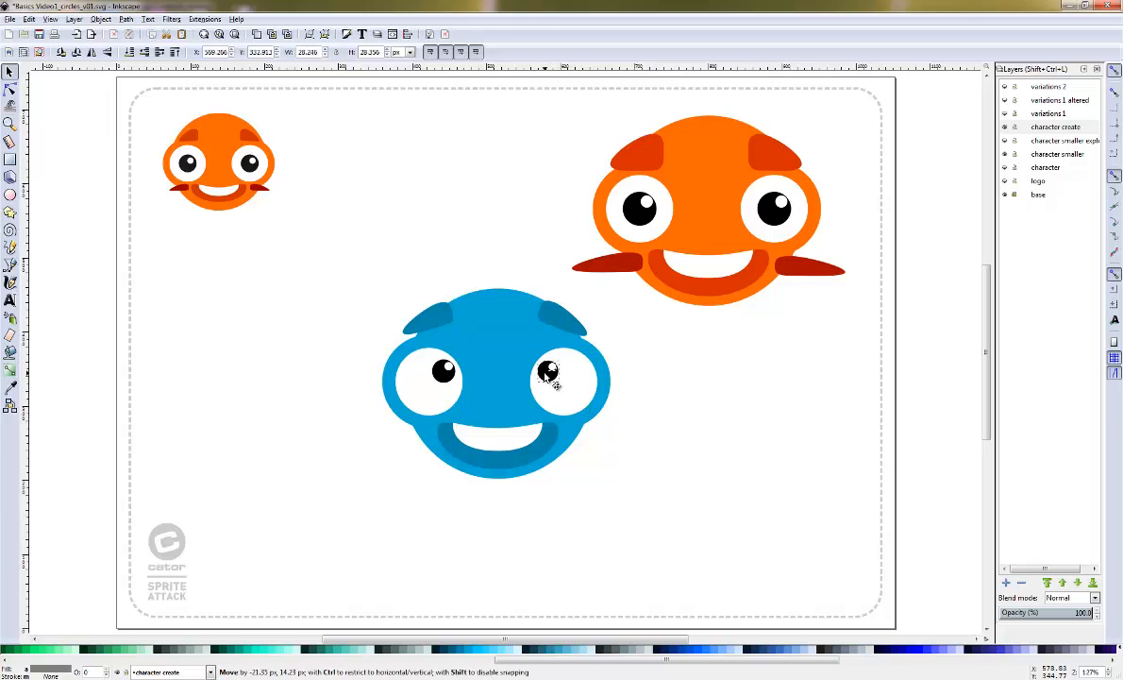
Move both eyebrows of the blue character slightly higher so they overlap the upper edge of its head
click(620, 435)
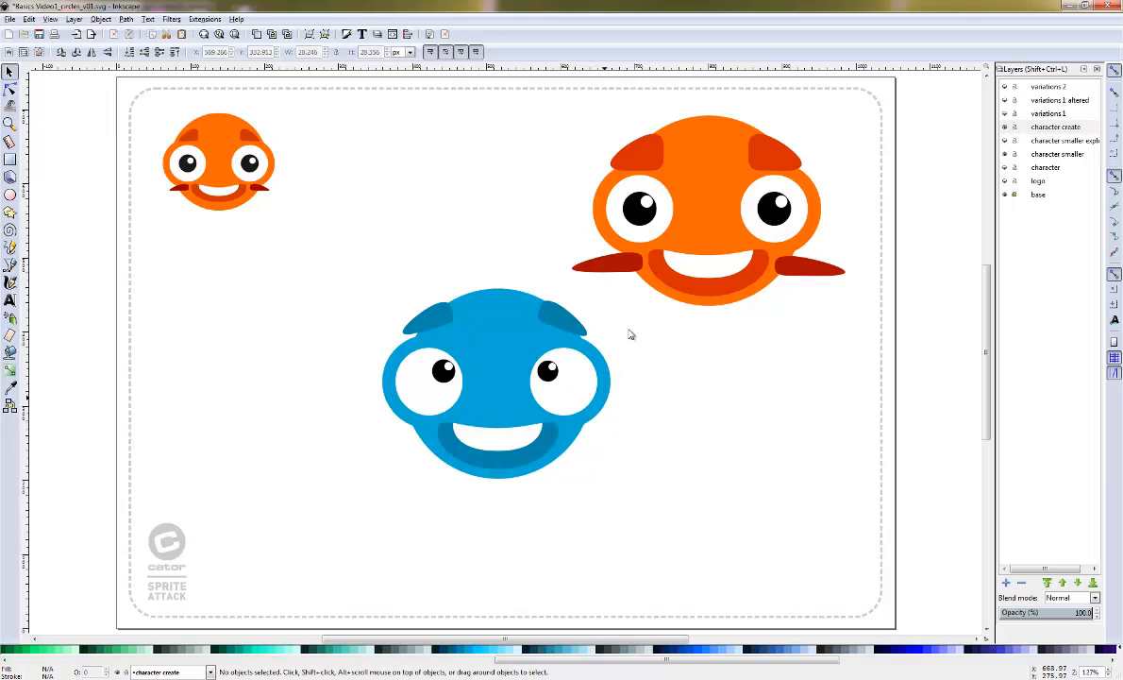
click(569, 321)
drag(567, 320, 566, 306)
drag(437, 317, 441, 307)
click(494, 443)
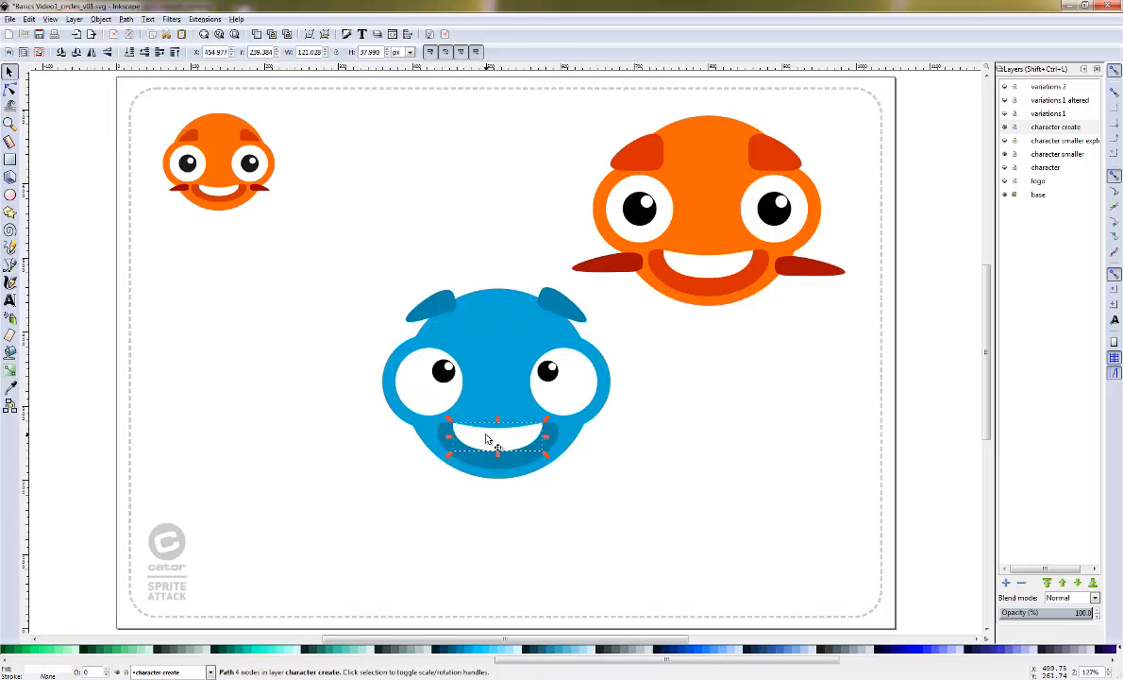
Duplicate the complete blue character, placing one version between the two orange faces and the other below it
drag(321, 219, 615, 492)
drag(536, 391, 576, 453)
key(ctrl+d)
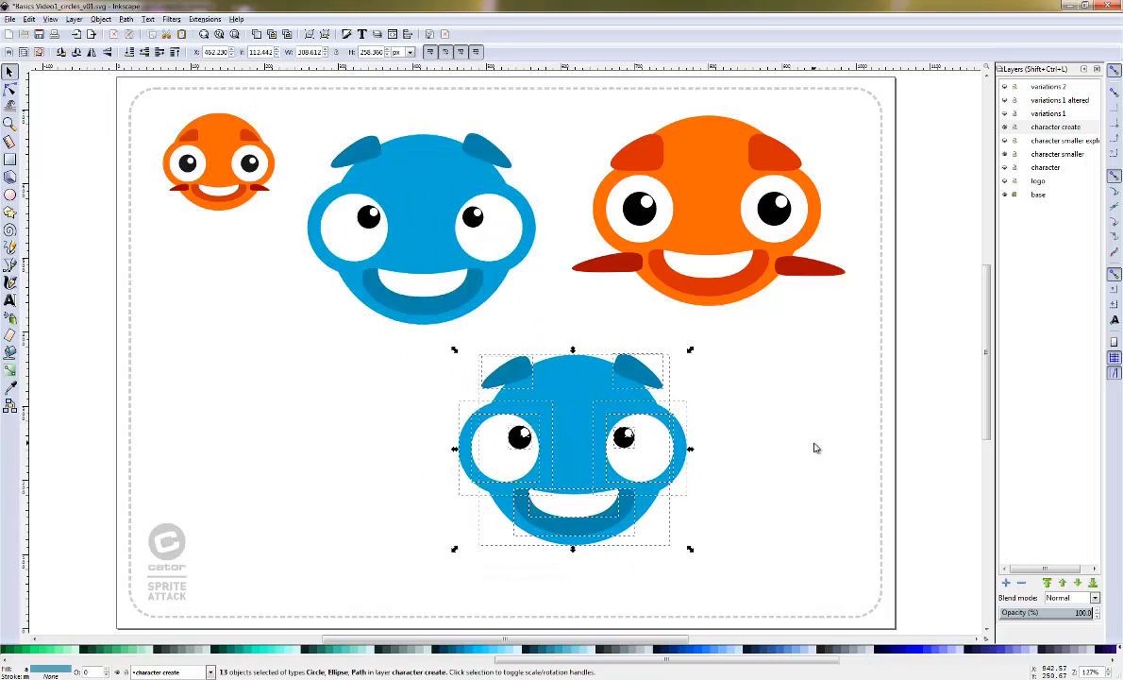
Delete the white teeth shape from the mouth of the lower blue character
click(814, 446)
click(587, 501)
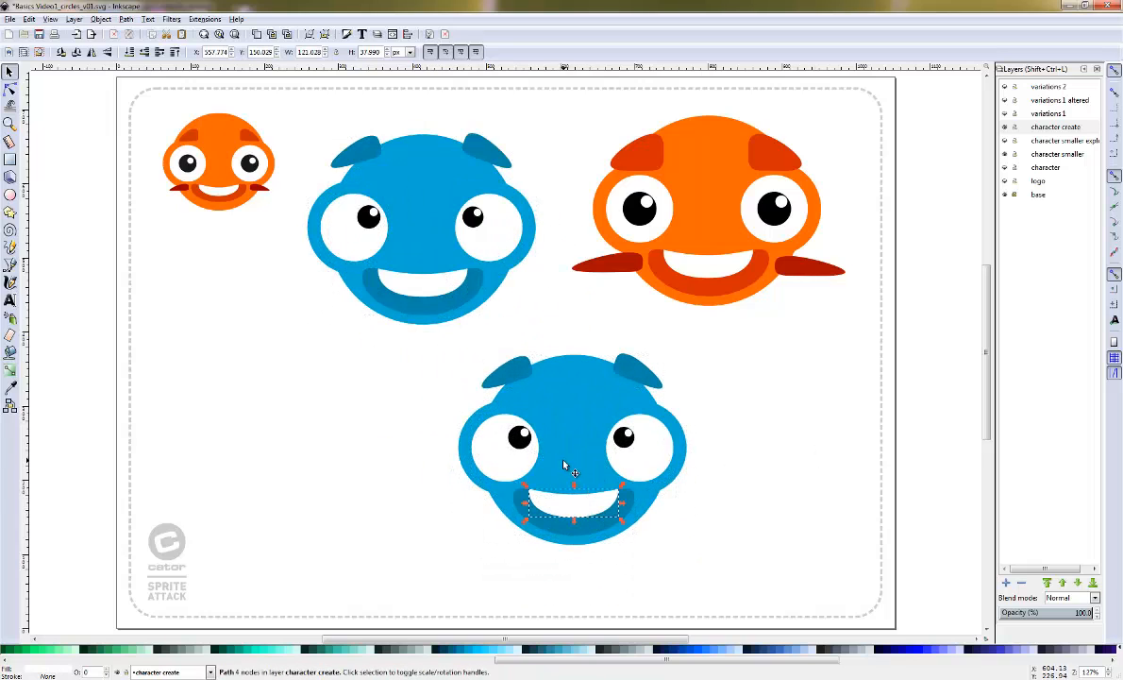
key(Delete)
Reshape the lower blue character's mouth path by its nodes and handles into a thin curved smile about 170 by 49 px
click(581, 517)
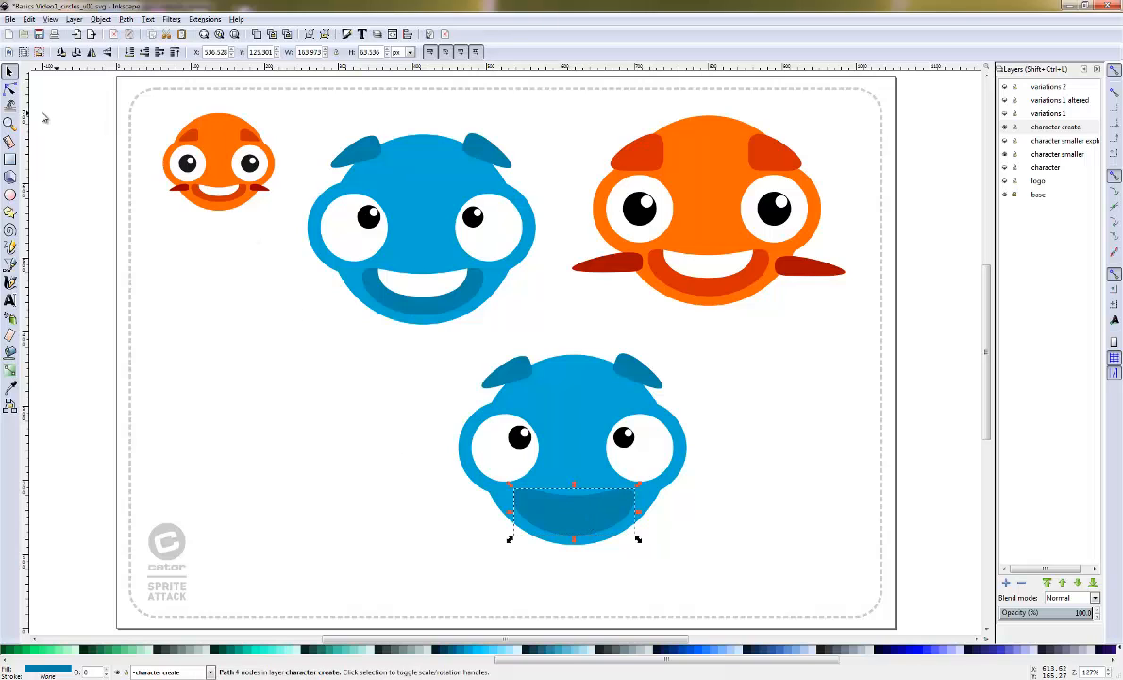
click(11, 89)
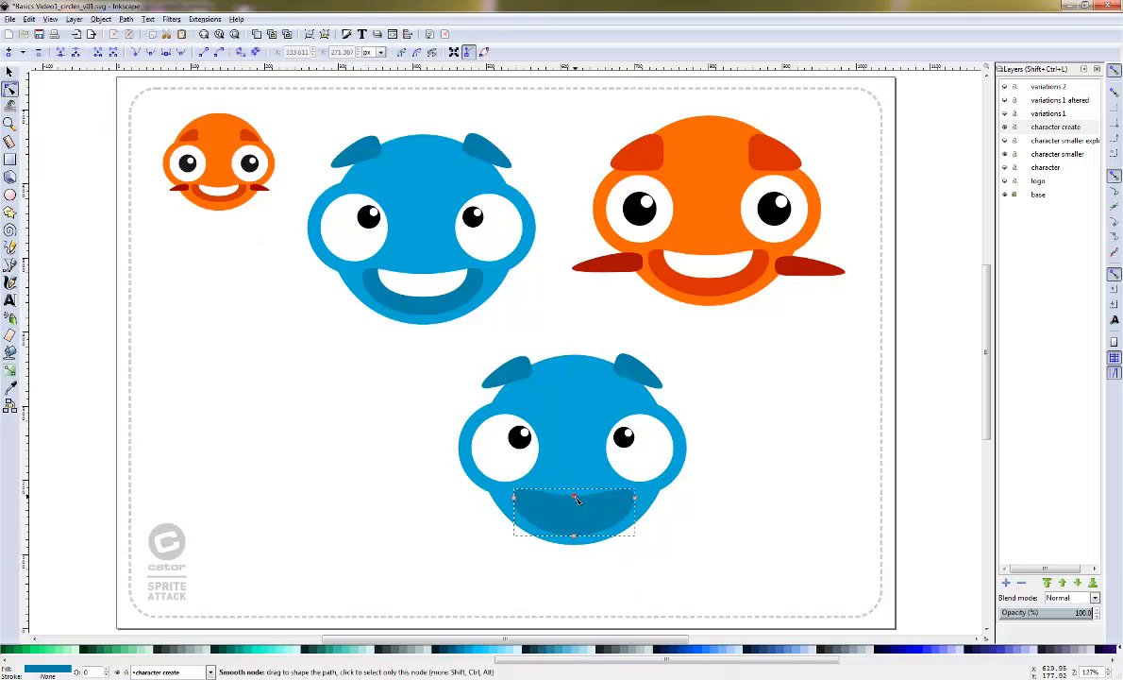
drag(579, 496, 580, 513)
drag(575, 511, 577, 531)
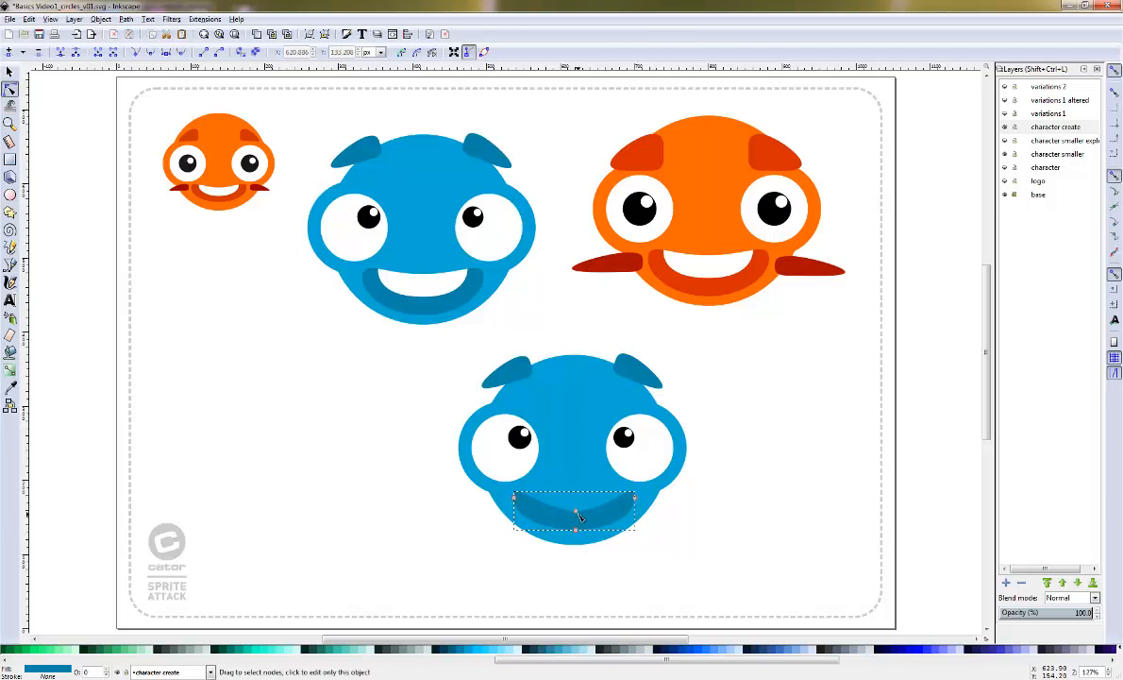
drag(576, 512, 640, 505)
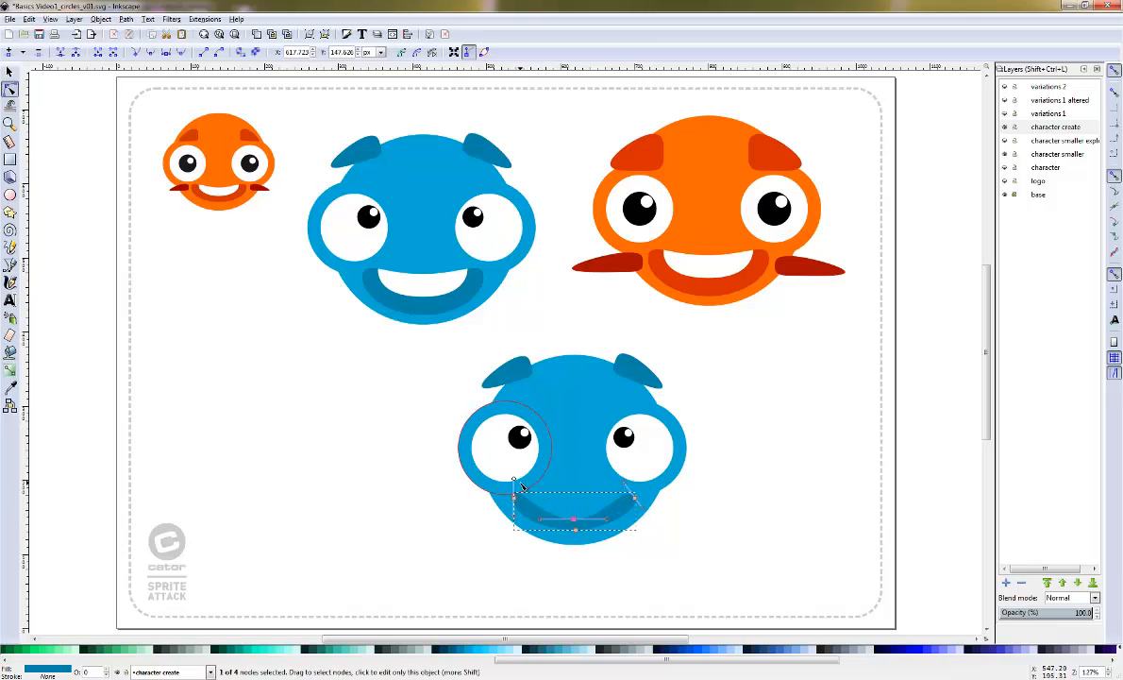
mouse_move(514, 478)
mouse_down()
mouse_move(537, 495)
mouse_move(525, 490)
mouse_up()
click(649, 554)
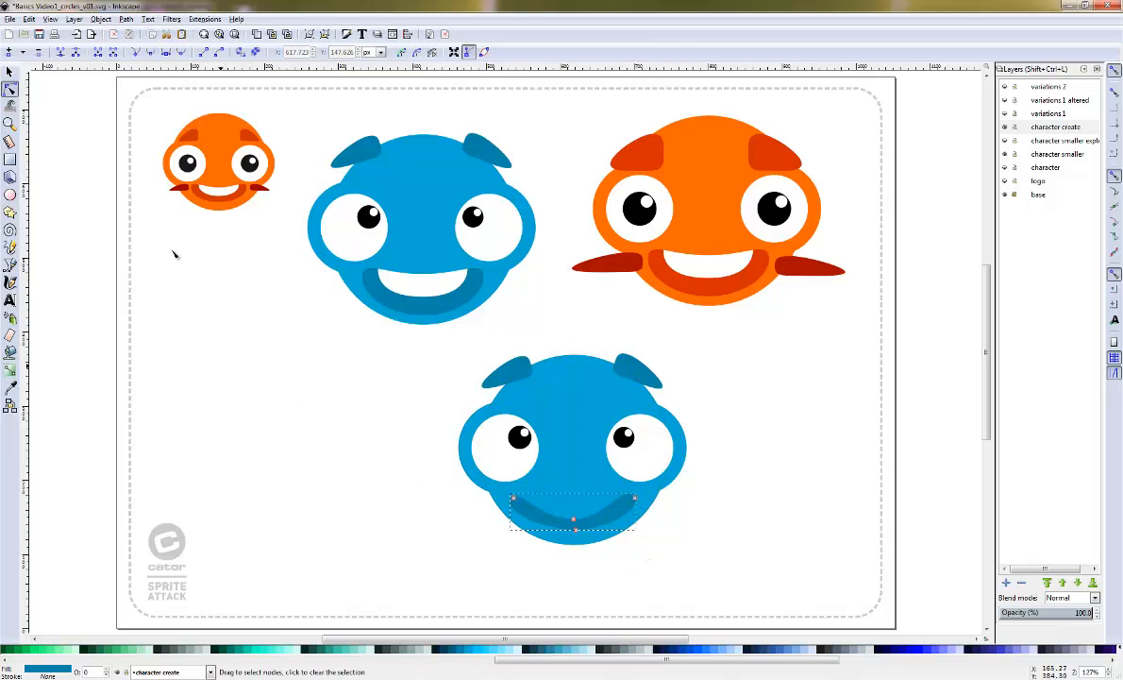
click(10, 72)
click(637, 574)
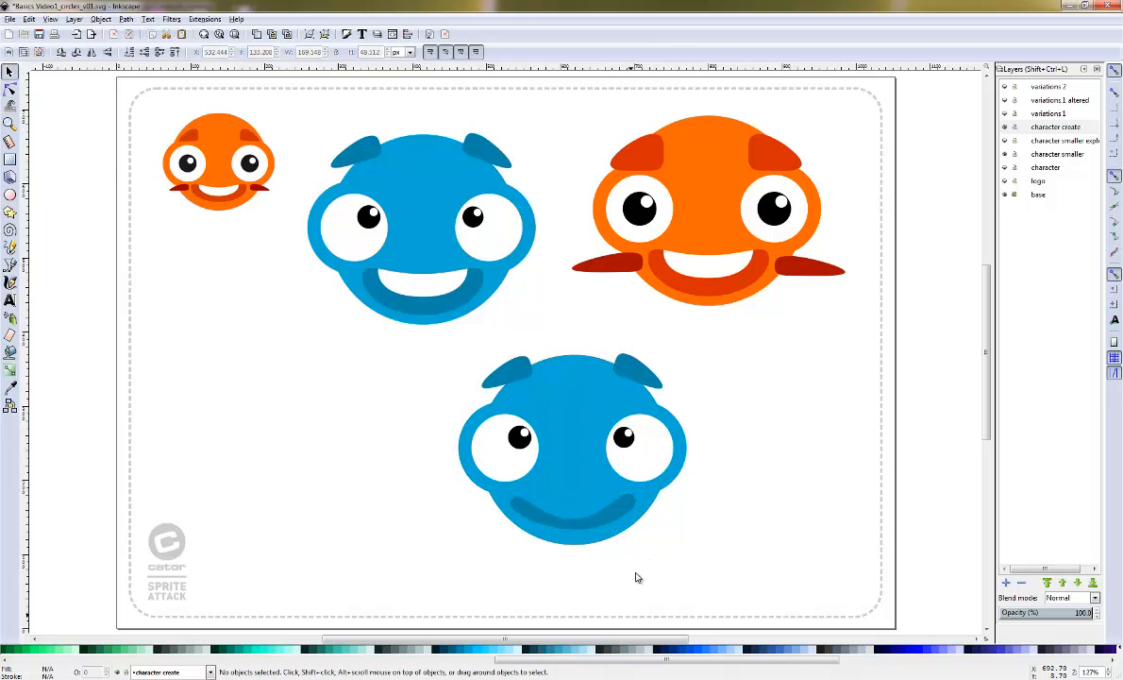
Flip the lower blue character's mouth vertically into a frown and move it up about 18 px
click(608, 522)
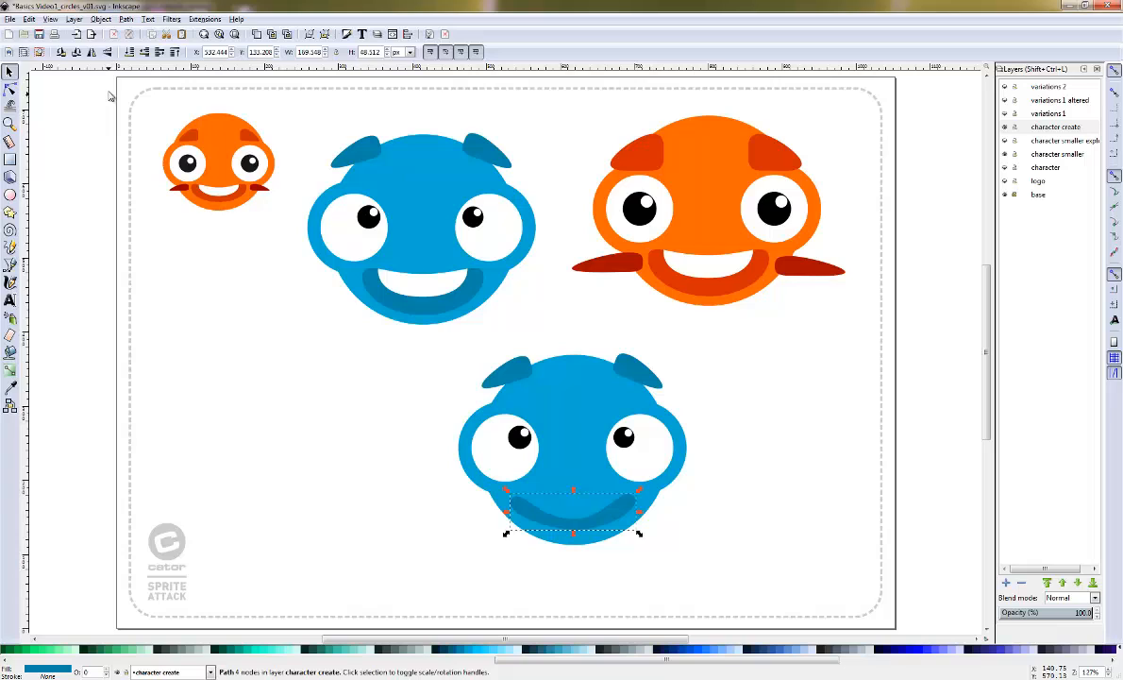
click(107, 52)
drag(607, 518, 607, 504)
click(684, 536)
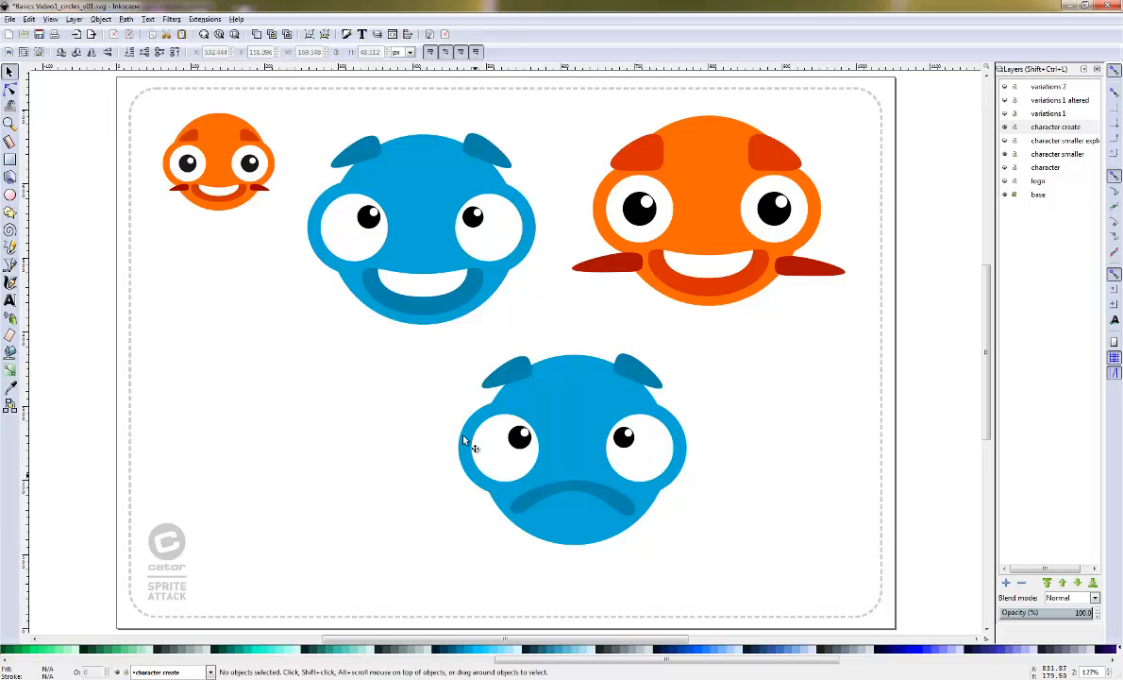
Move both pupils and their highlights on the lower blue character straight down to the lower inner part of the eyes
click(520, 436)
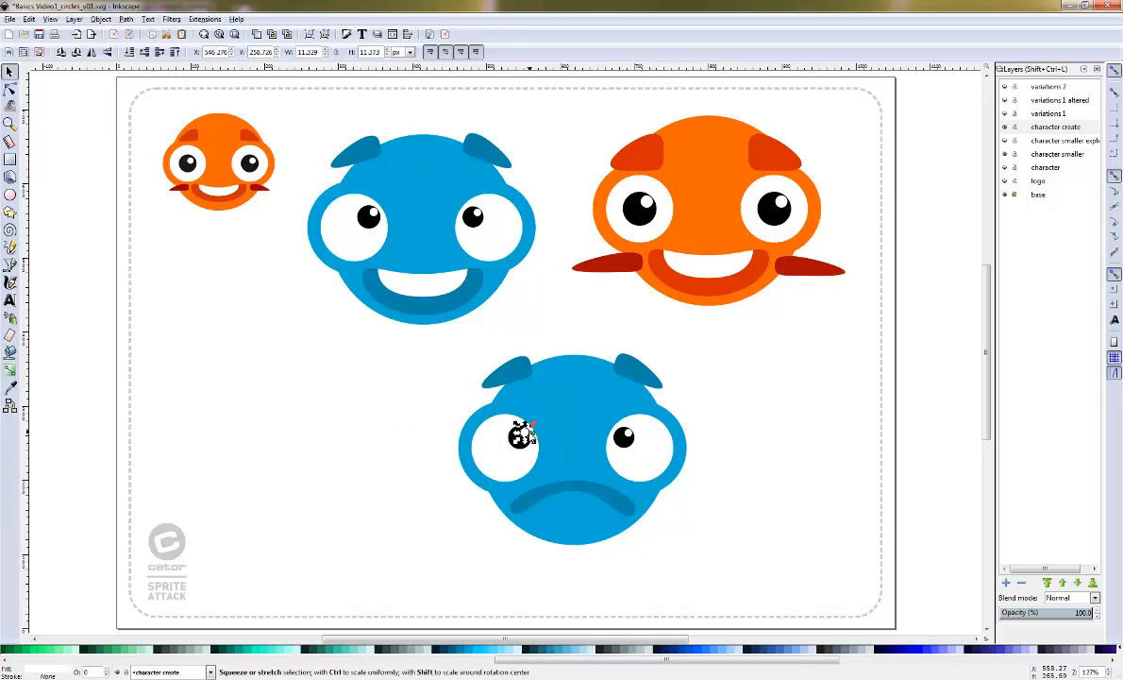
shift+click(628, 438)
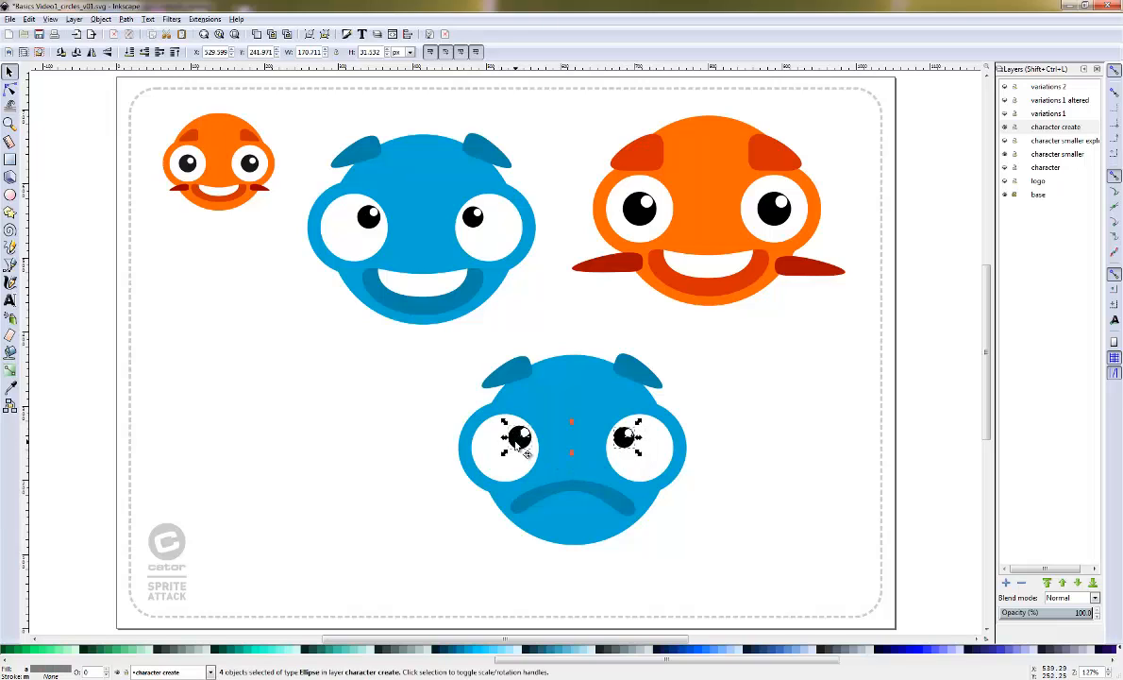
drag(522, 454, 527, 482)
Rotate the frowning character's left eyebrow clockwise so its inner end slopes down, and lower it onto the eye's upper edge
click(518, 366)
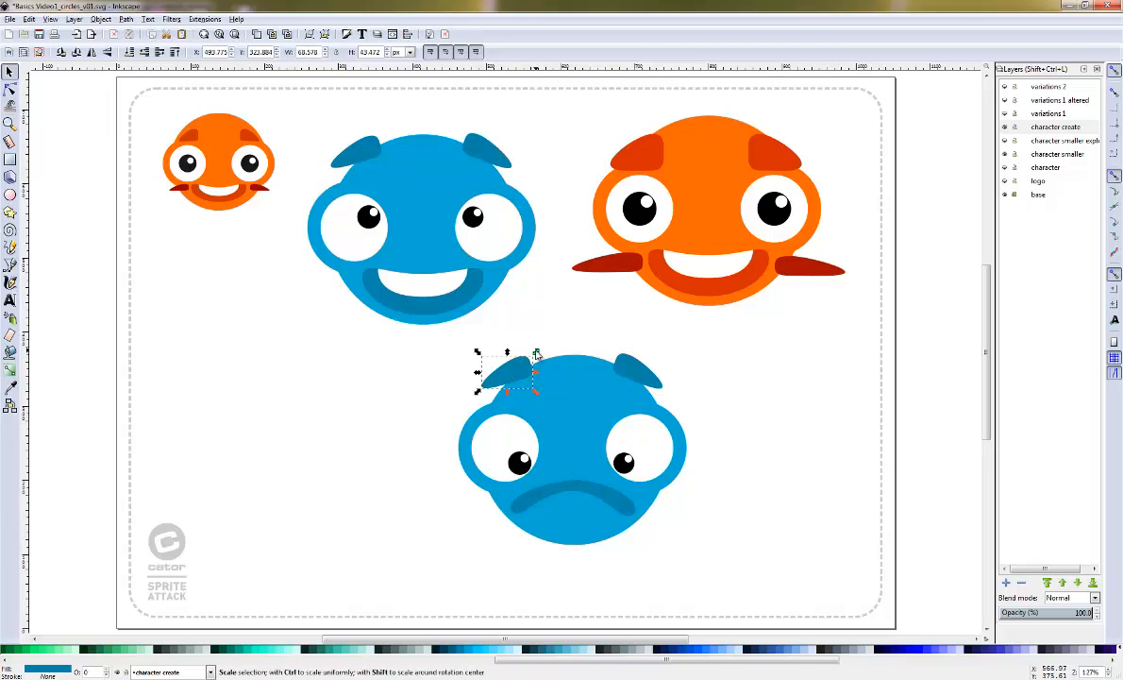
click(534, 362)
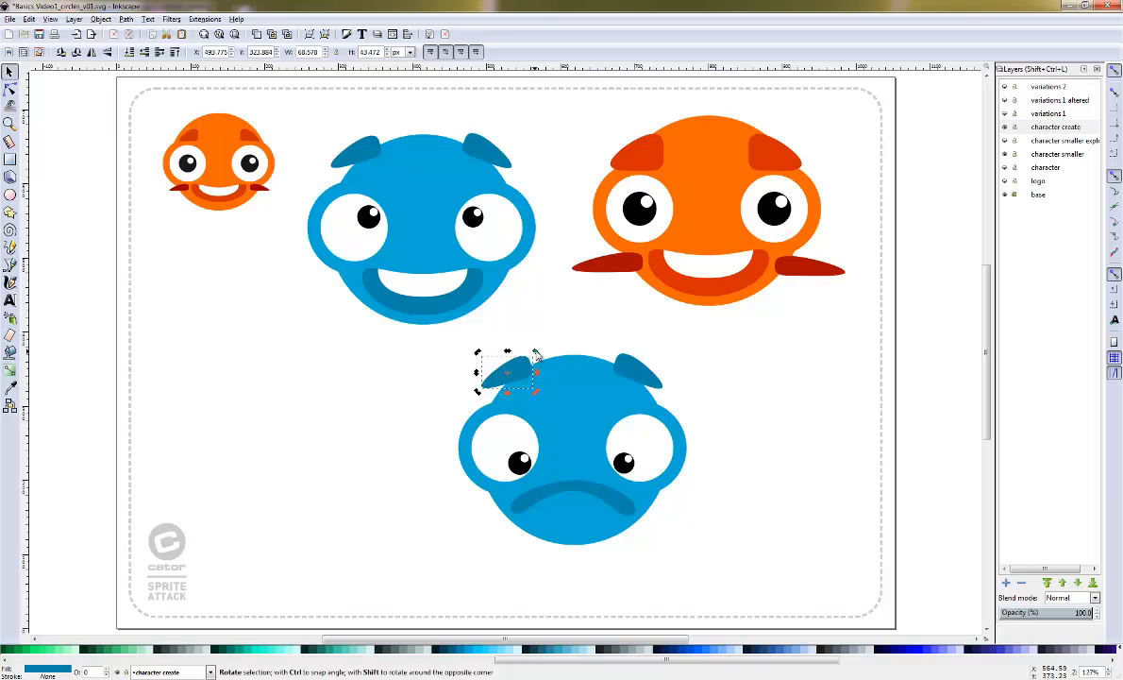
drag(536, 352, 526, 379)
drag(519, 375, 524, 407)
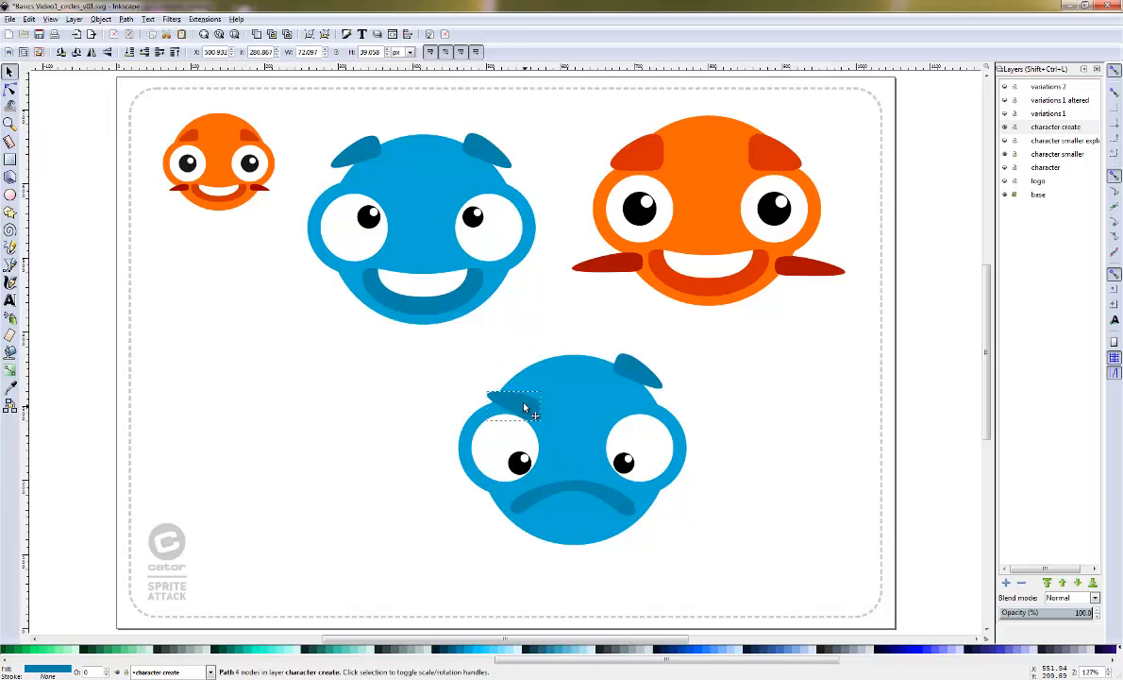
Rotate the frowning character's right eyebrow counterclockwise and lower it onto the eye to mirror the left one
double_click(637, 378)
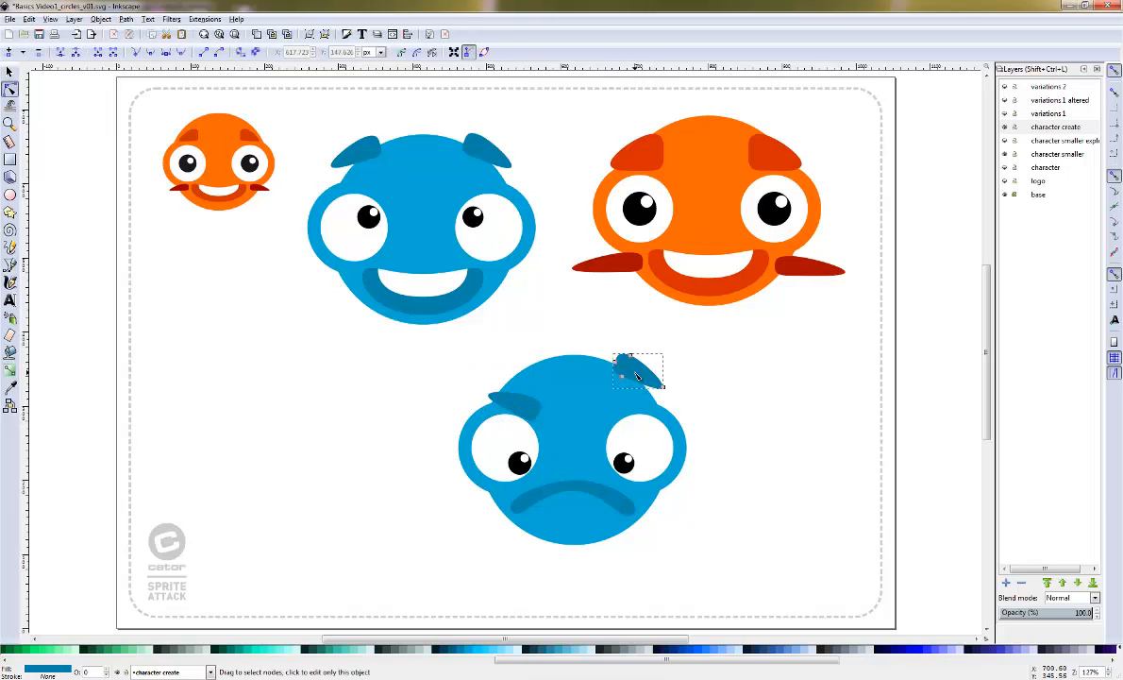
key(s)
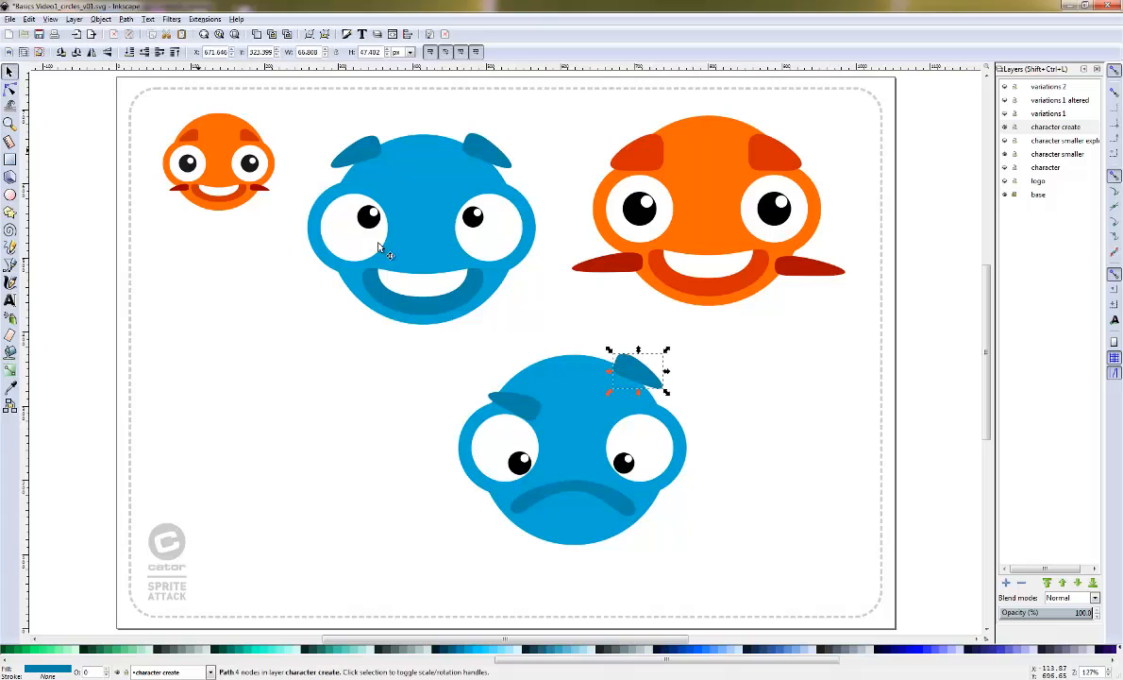
click(644, 376)
drag(666, 391, 633, 403)
click(675, 537)
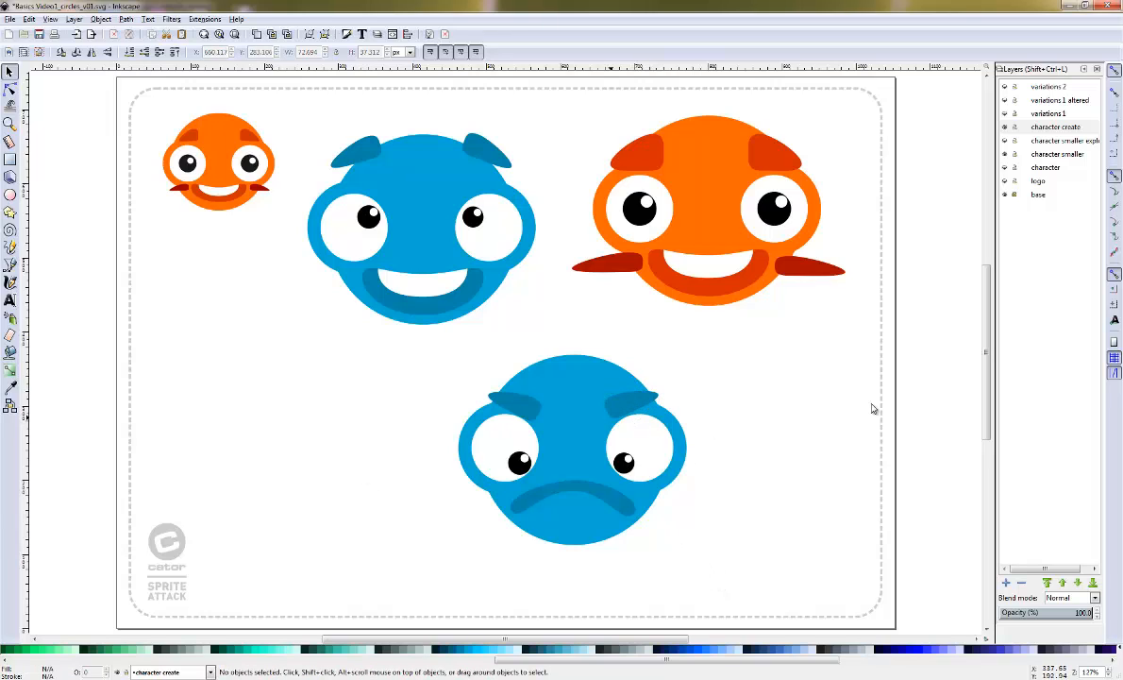
Move the frowning blue character directly below the smiling blue one, and place a duplicate of it below the large orange face
drag(406, 363, 730, 561)
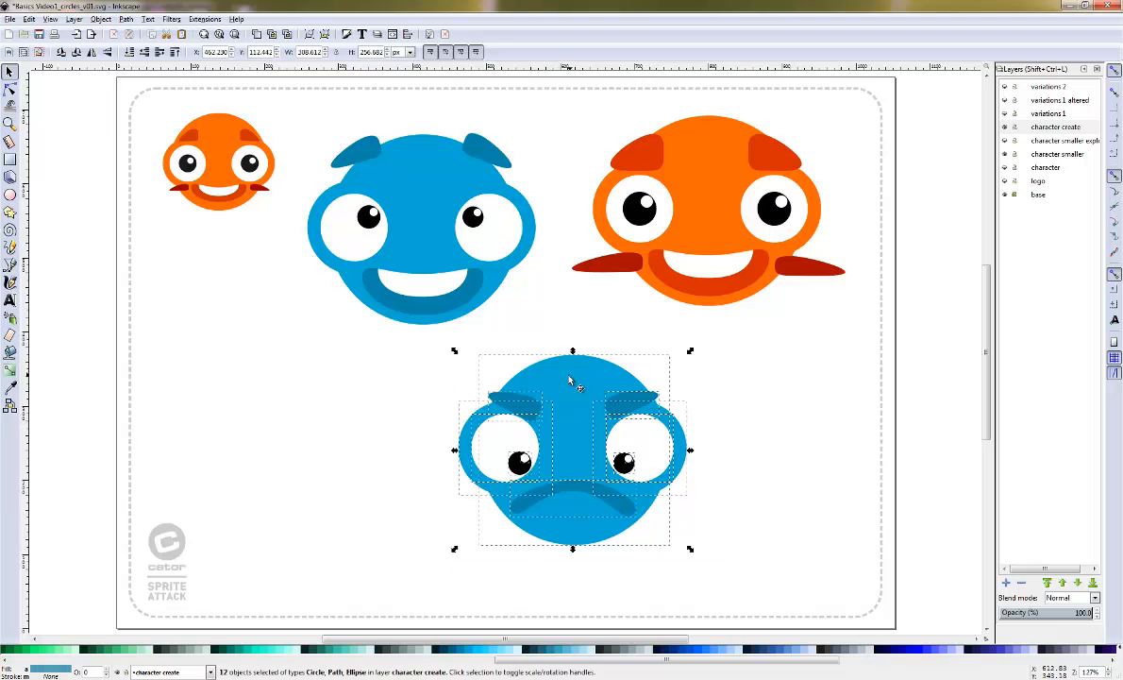
drag(573, 383, 437, 389)
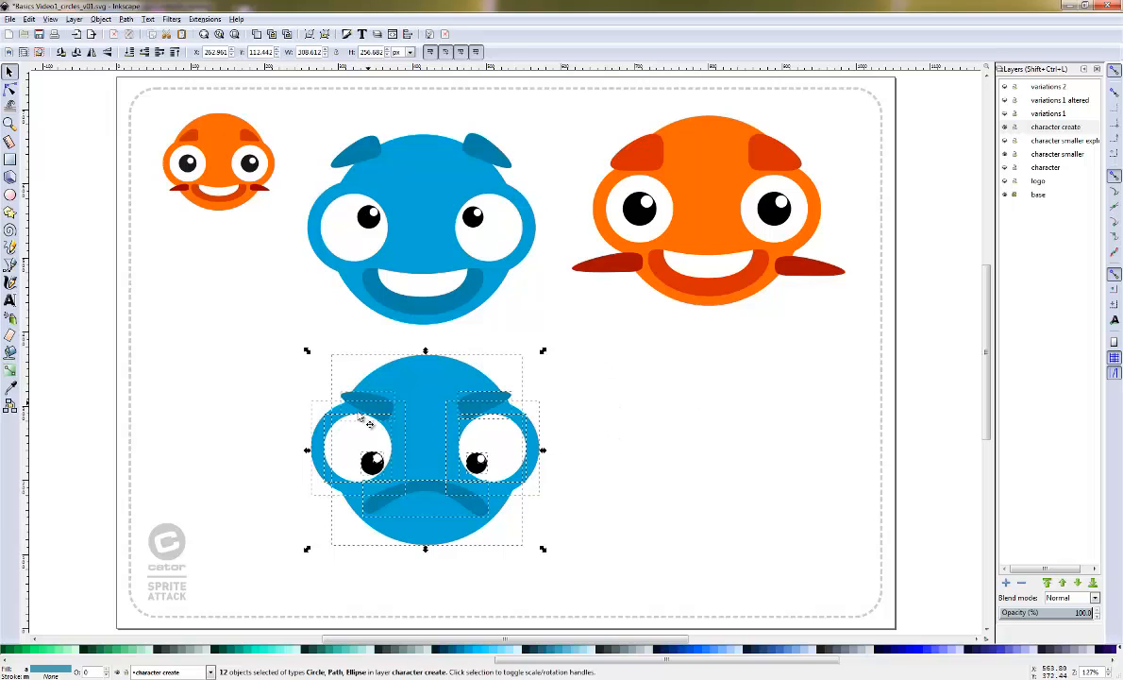
key(ctrl+d)
drag(434, 394, 722, 418)
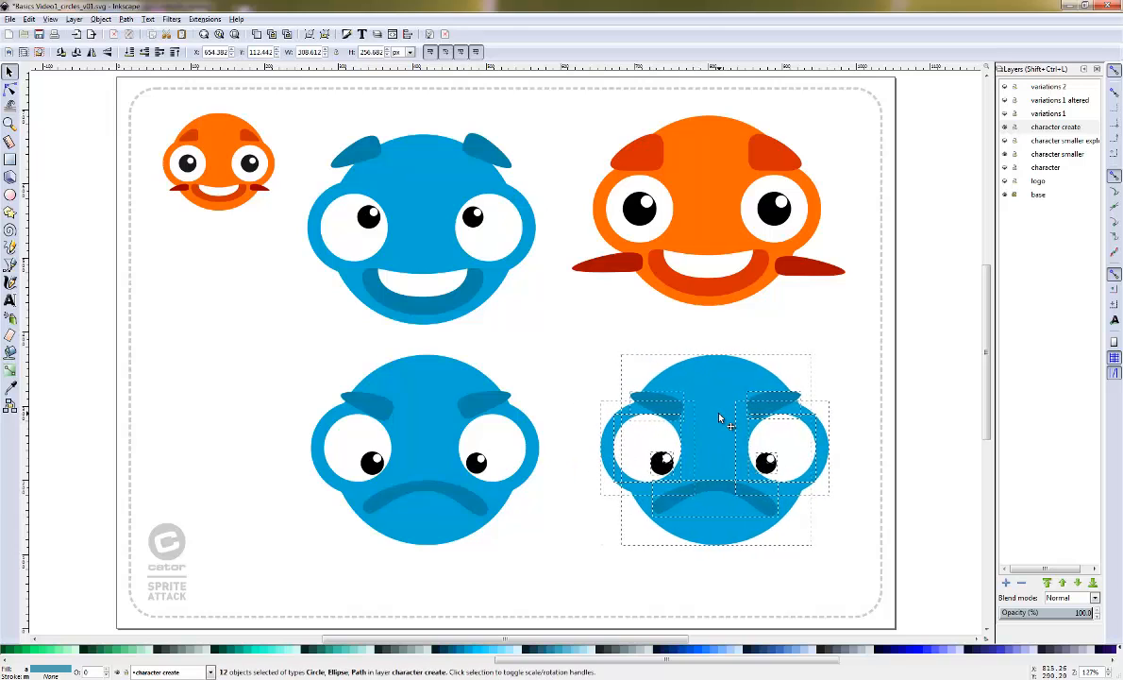
click(834, 347)
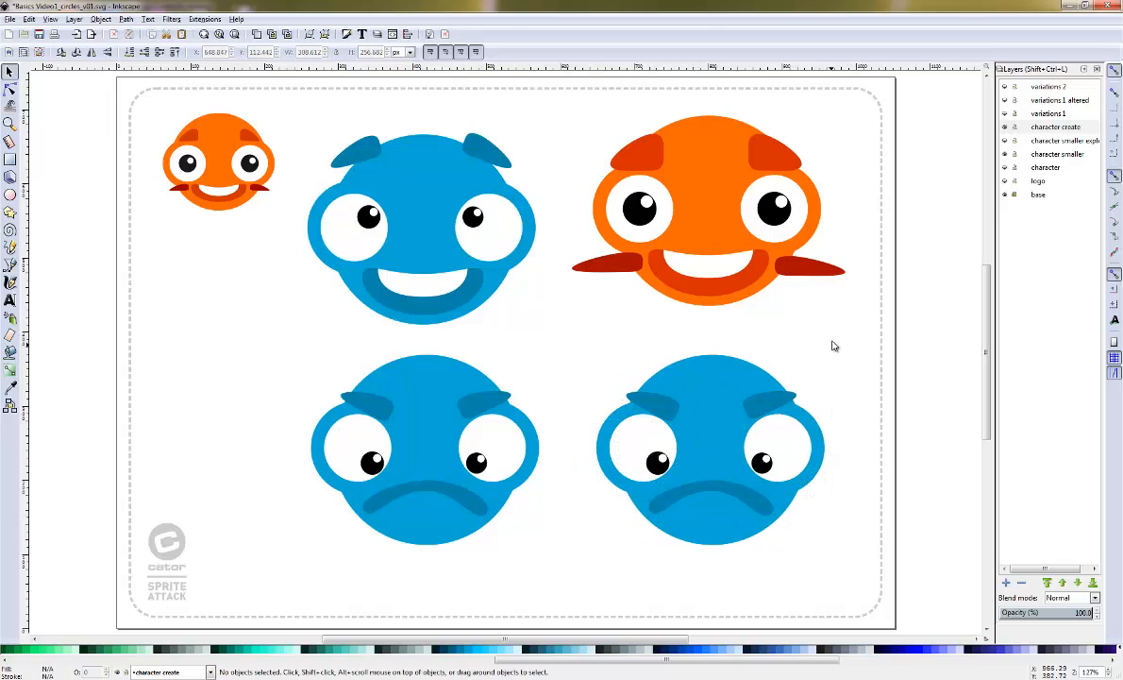
Fill the head and both outer eye circles of the duplicated frowning character with yellow #FFCC00
click(618, 410)
shift+click(711, 379)
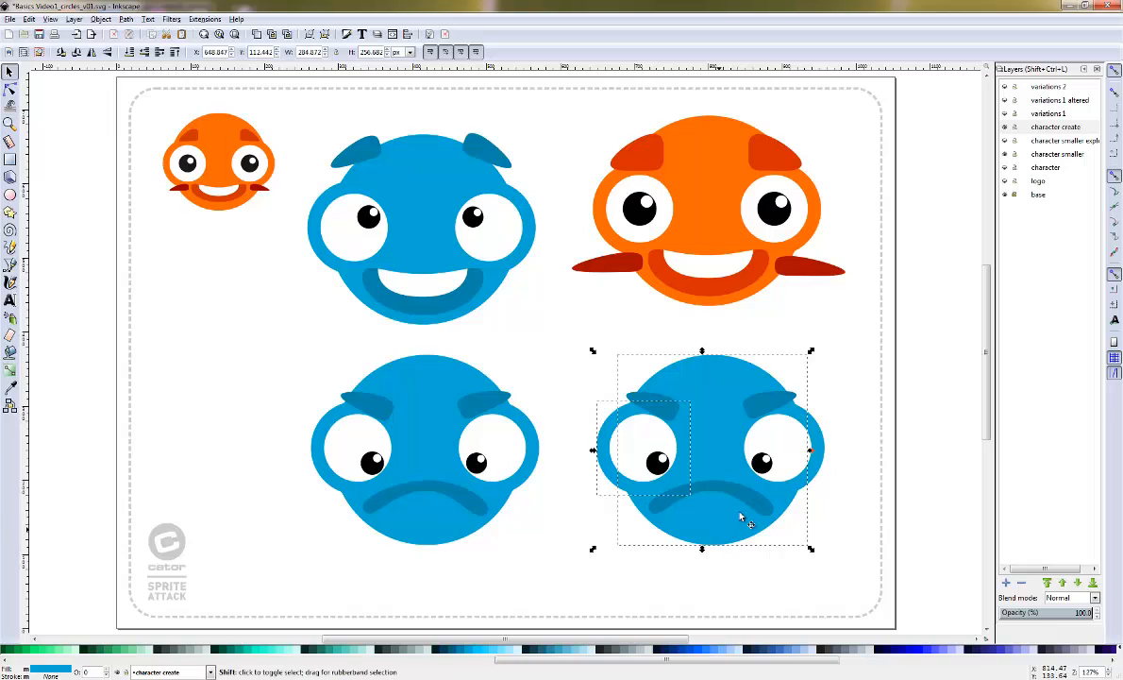
shift+click(820, 446)
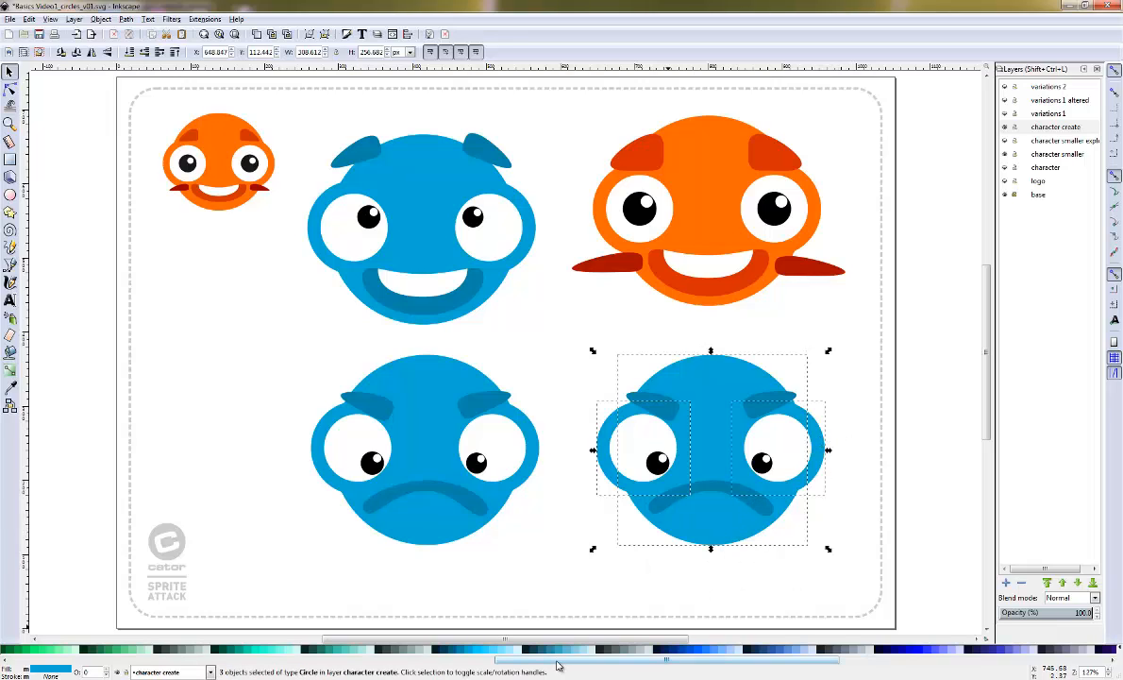
drag(557, 660, 172, 666)
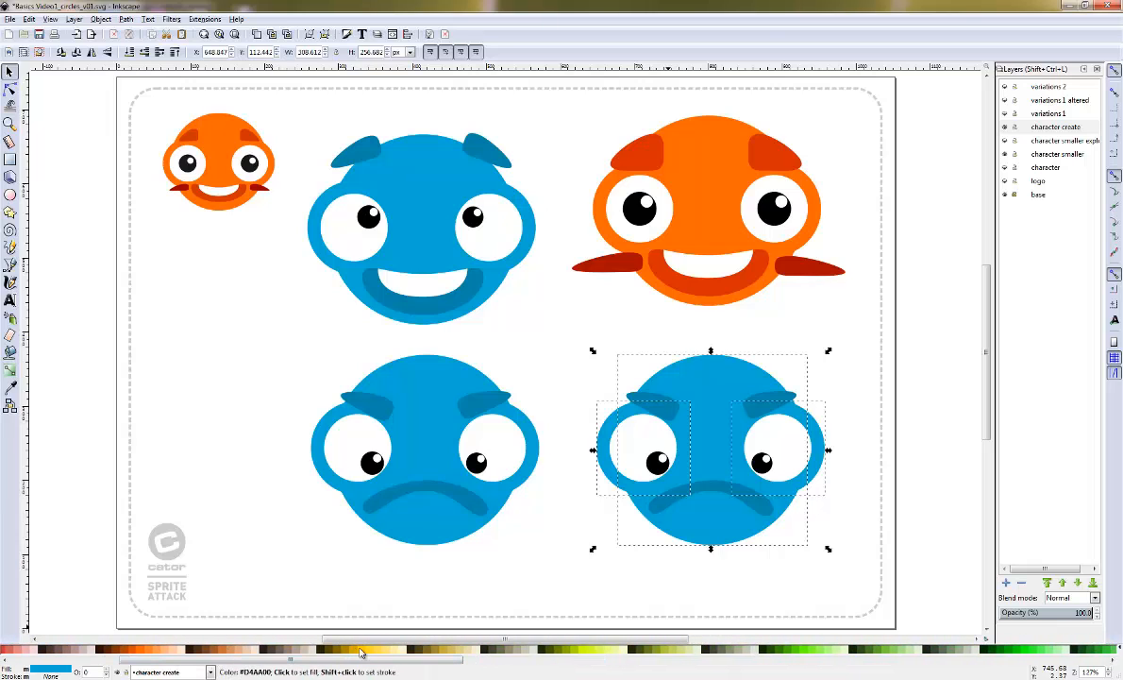
click(362, 651)
click(714, 319)
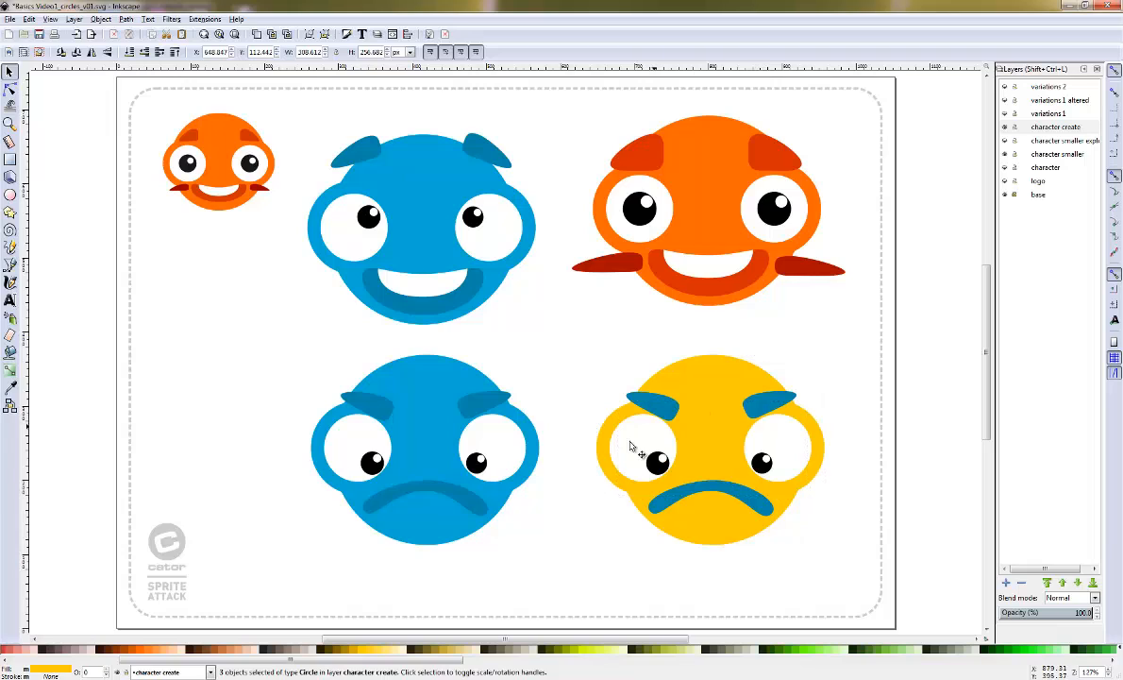
Recolour the yellow character's two eyebrows and mouth together to orange #FF9700
click(659, 414)
shift+click(725, 486)
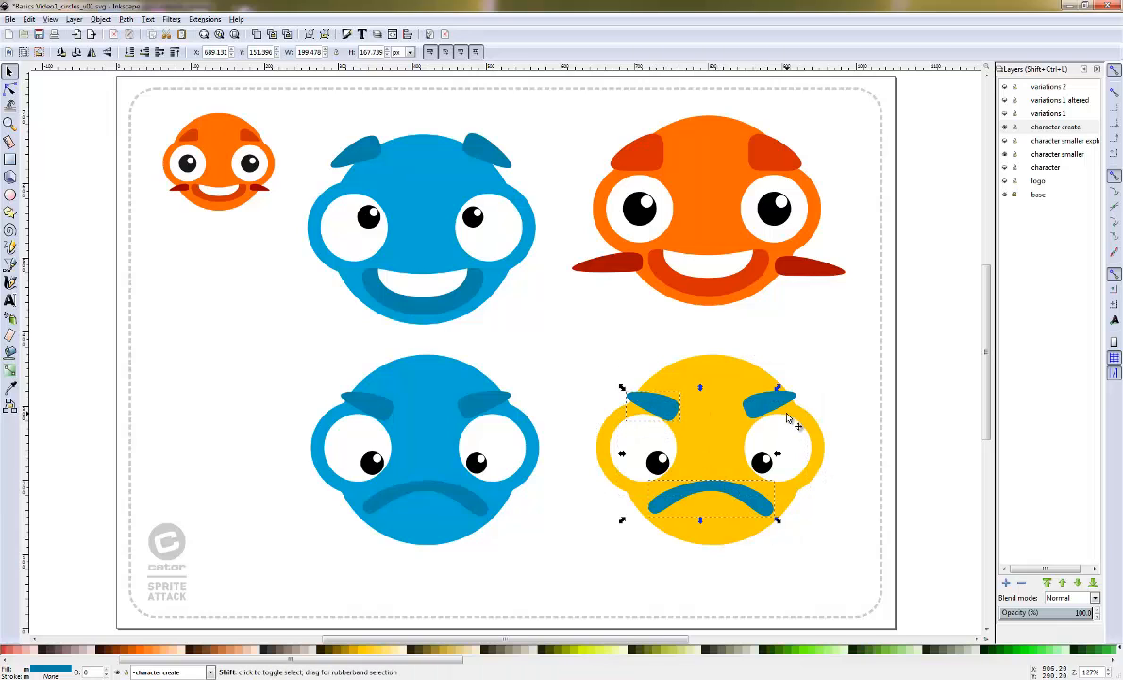
shift+click(766, 407)
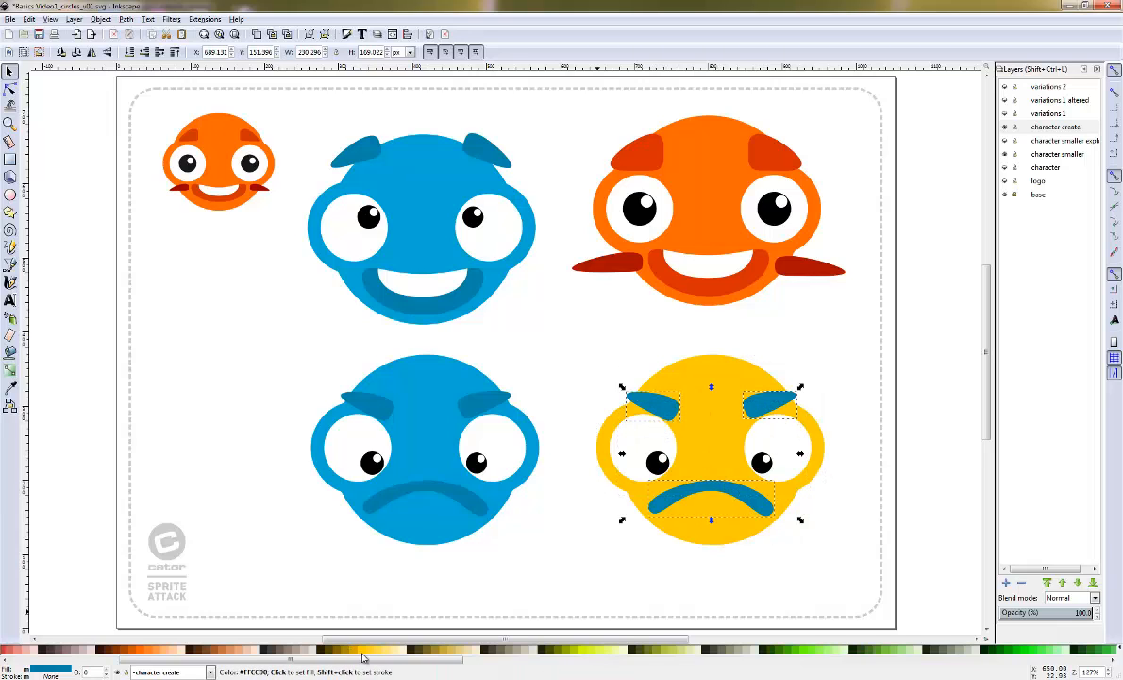
click(363, 651)
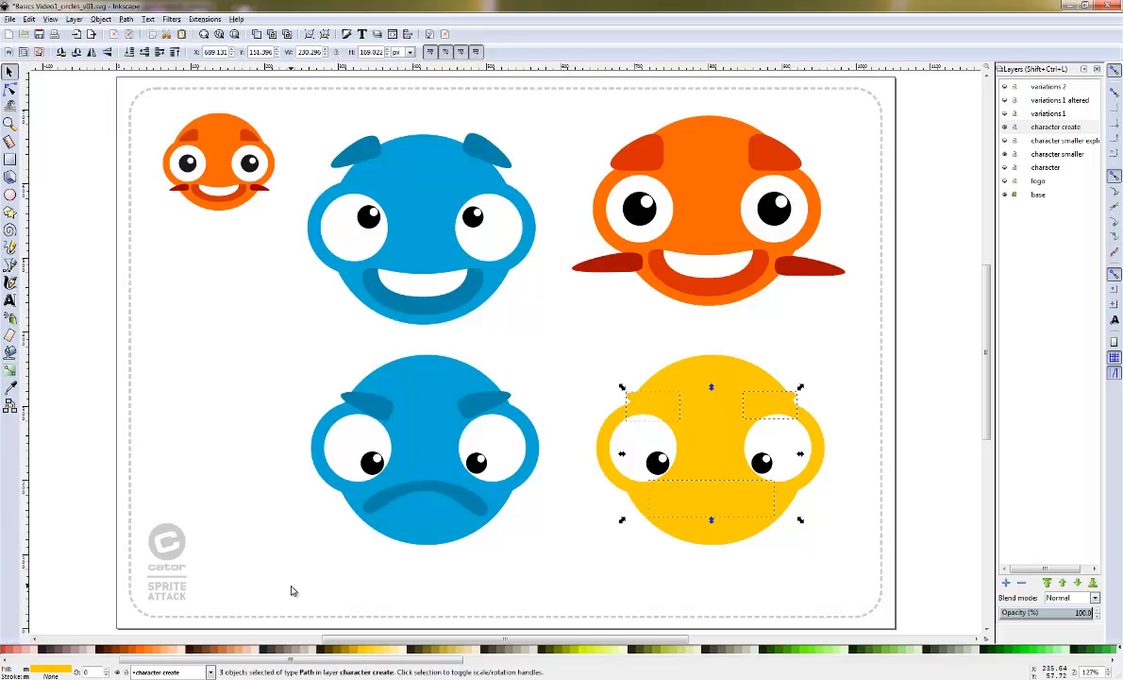
click(57, 670)
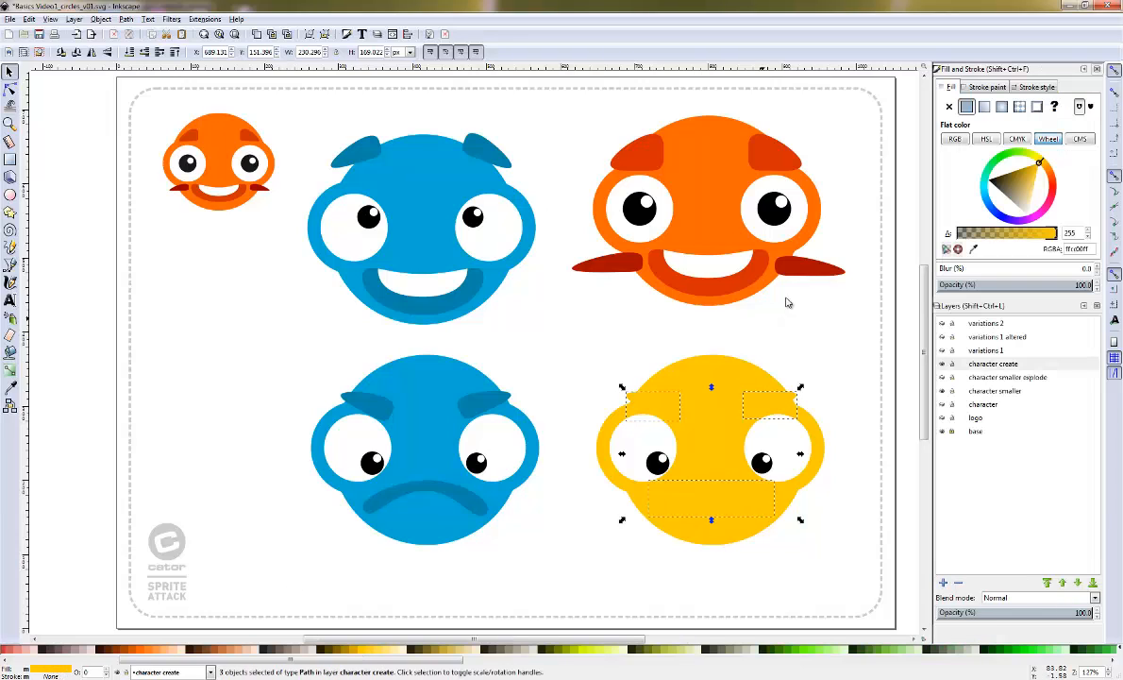
drag(1045, 163, 1043, 168)
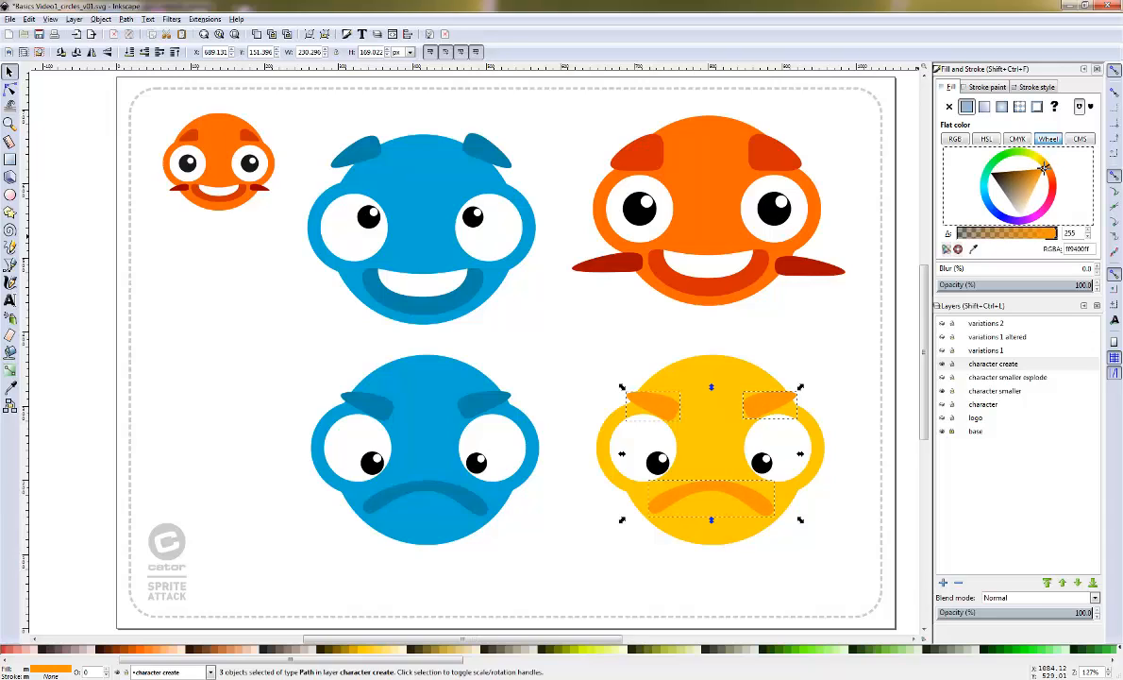
drag(1043, 168, 1046, 171)
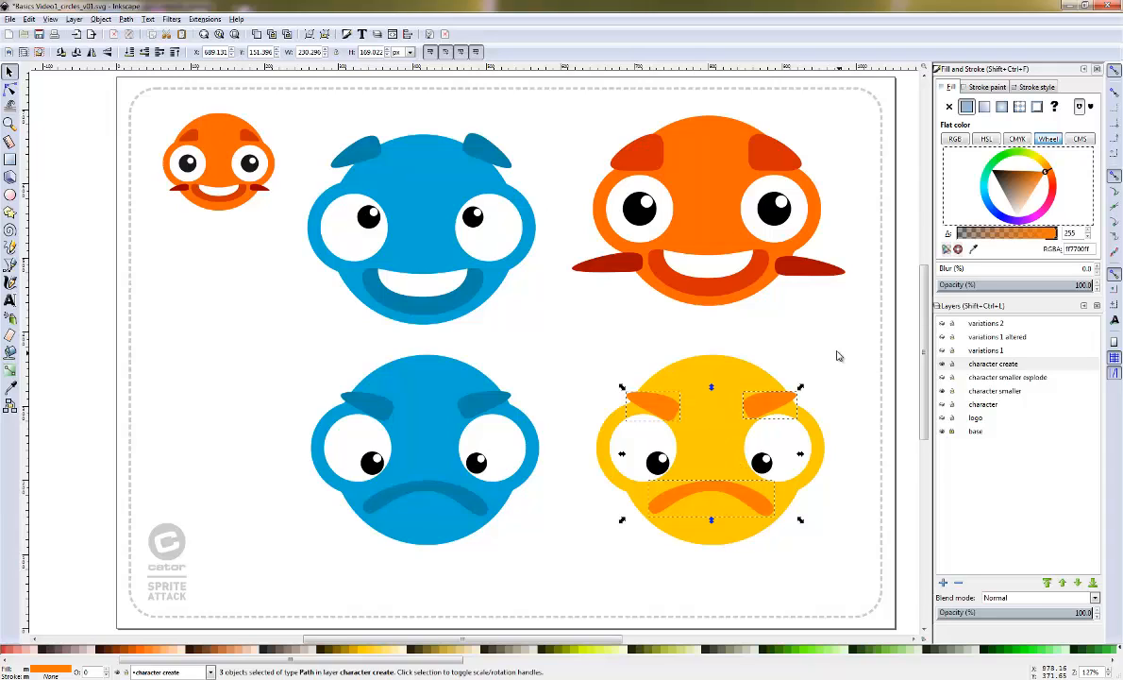
drag(1053, 172, 1043, 167)
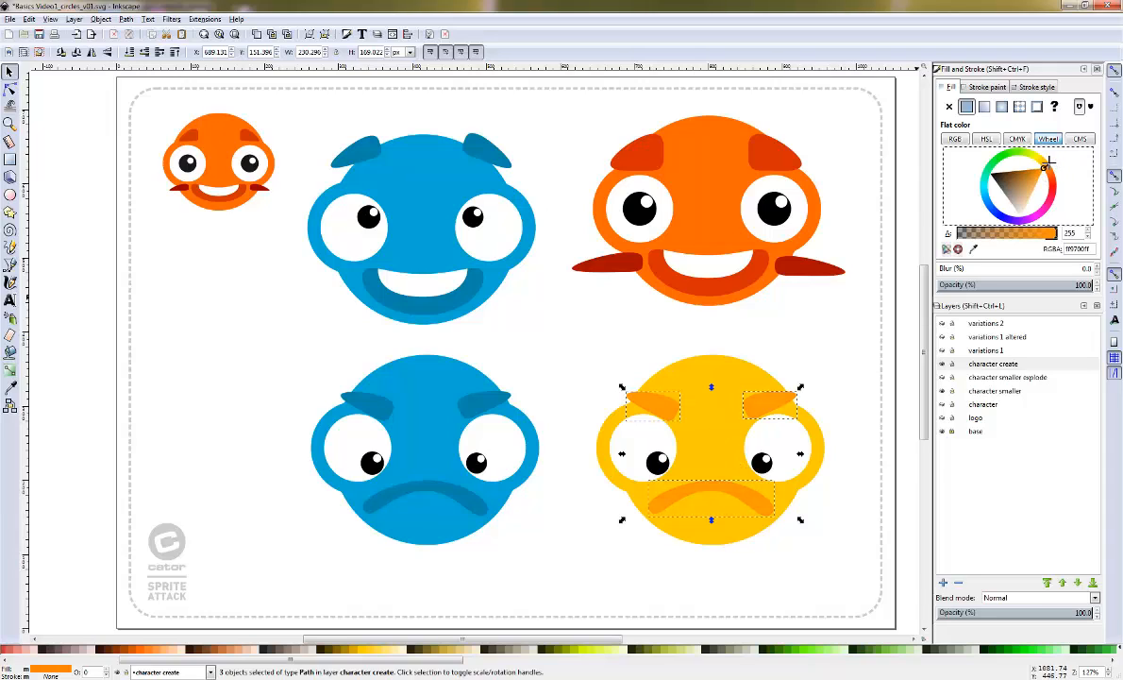
Delete the yellow character's frowning mouth and draw an orange ellipse about 96 by 51 px in its place
click(841, 320)
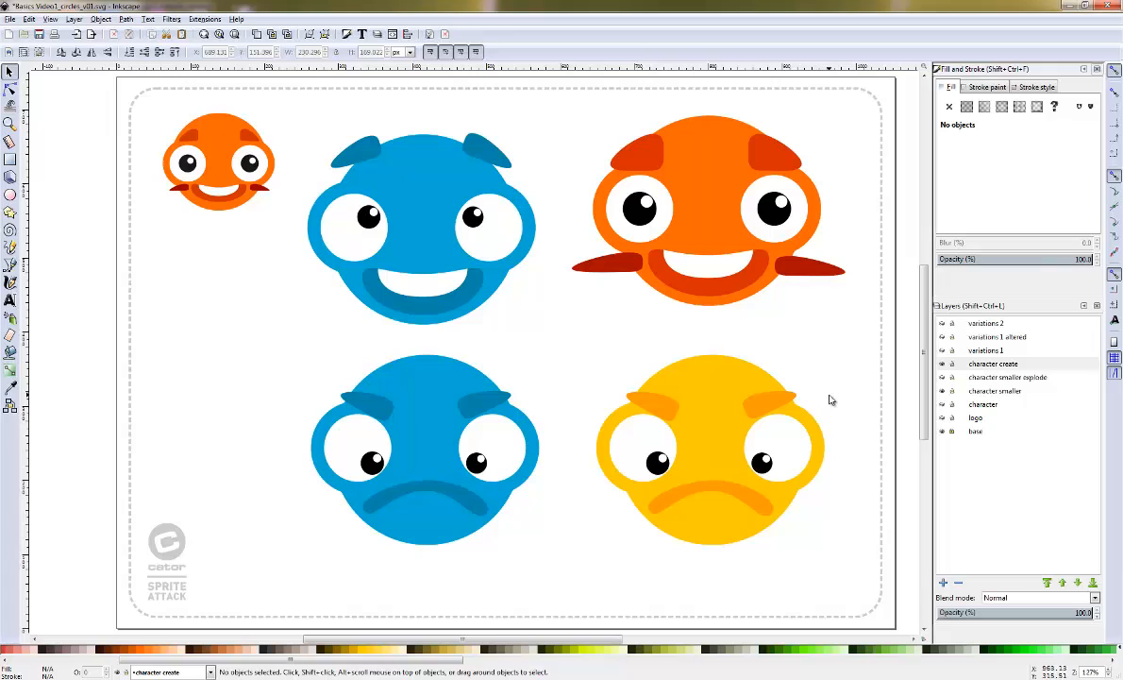
click(704, 494)
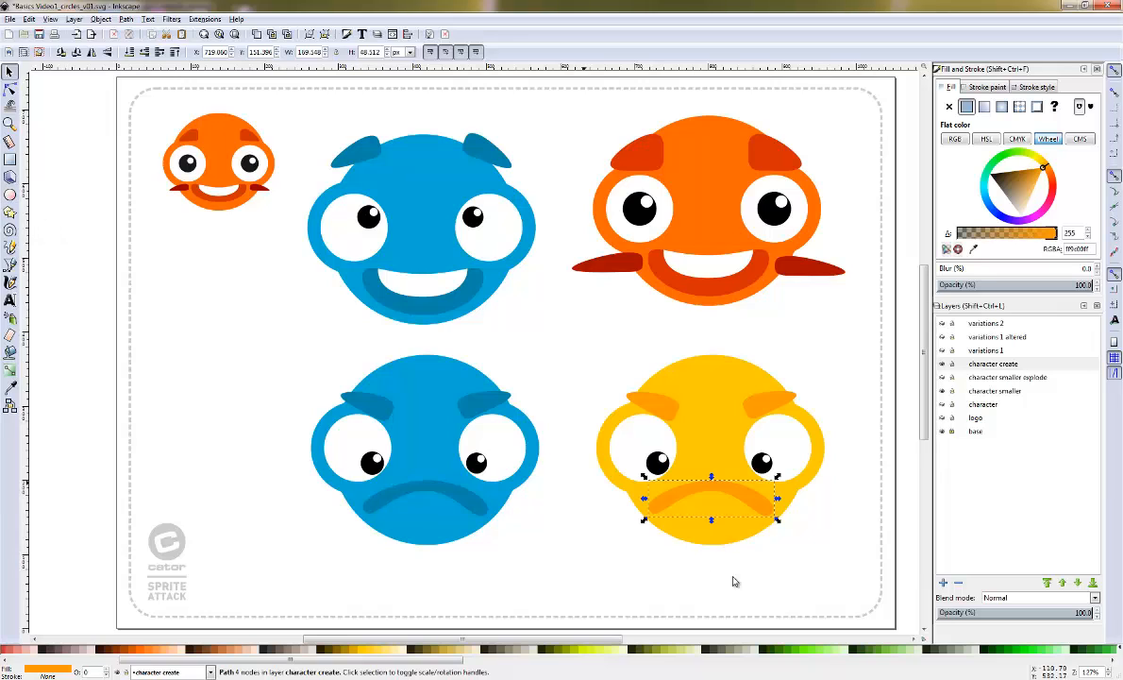
key(Delete)
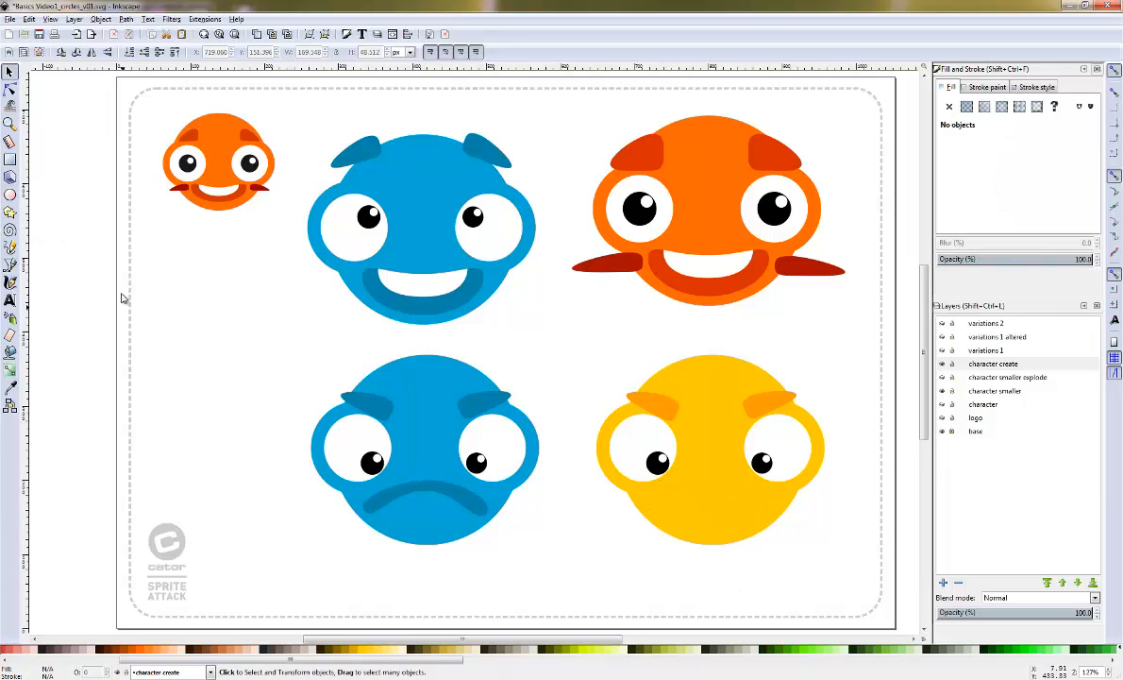
click(10, 195)
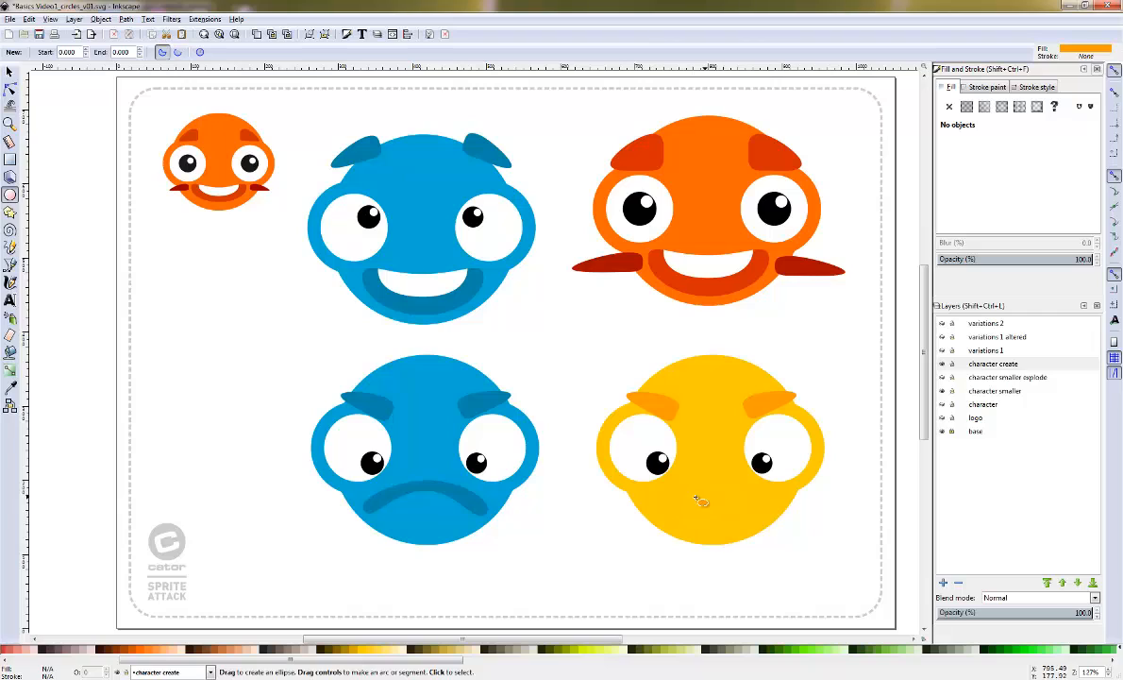
drag(678, 501, 754, 540)
click(11, 88)
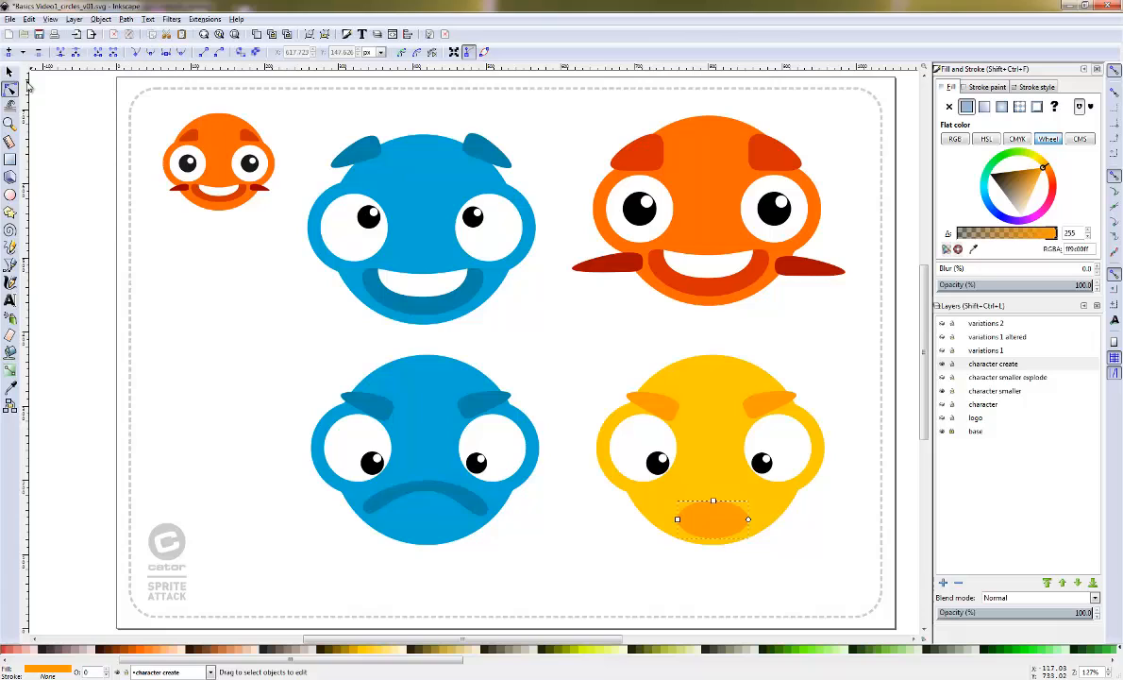
click(9, 71)
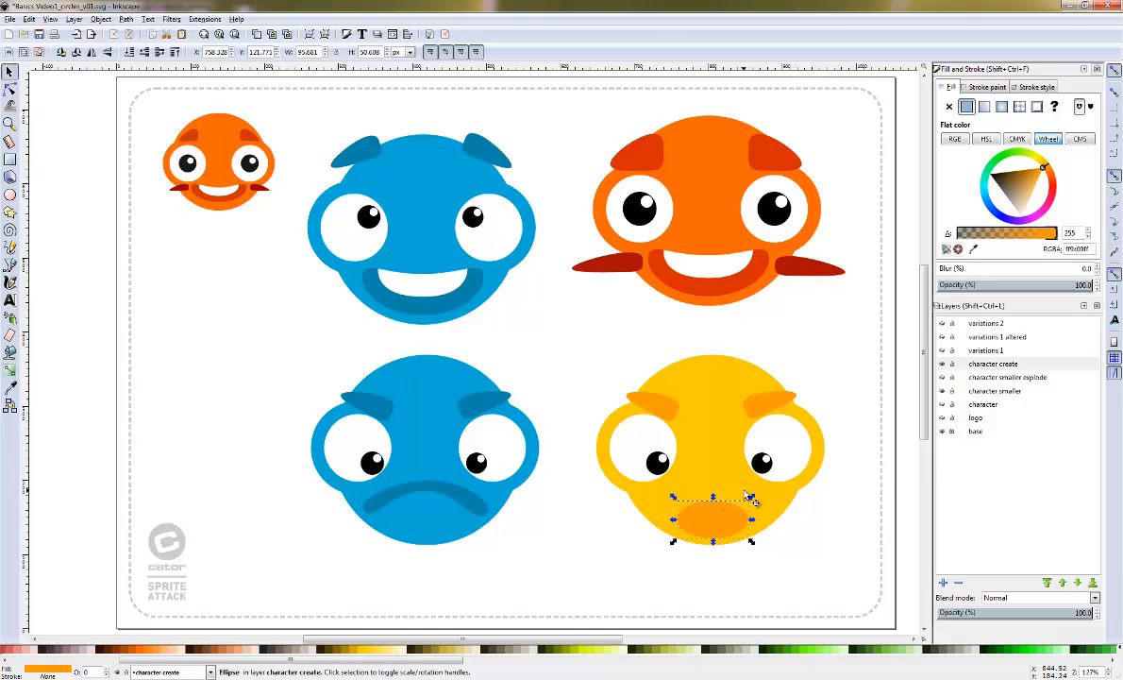
Duplicate the mouth ellipse, shrink the copy to about 66 by 32 px, fill it with red #D40000 and centre it inside the mouth
key(ctrl+d)
drag(752, 497, 725, 527)
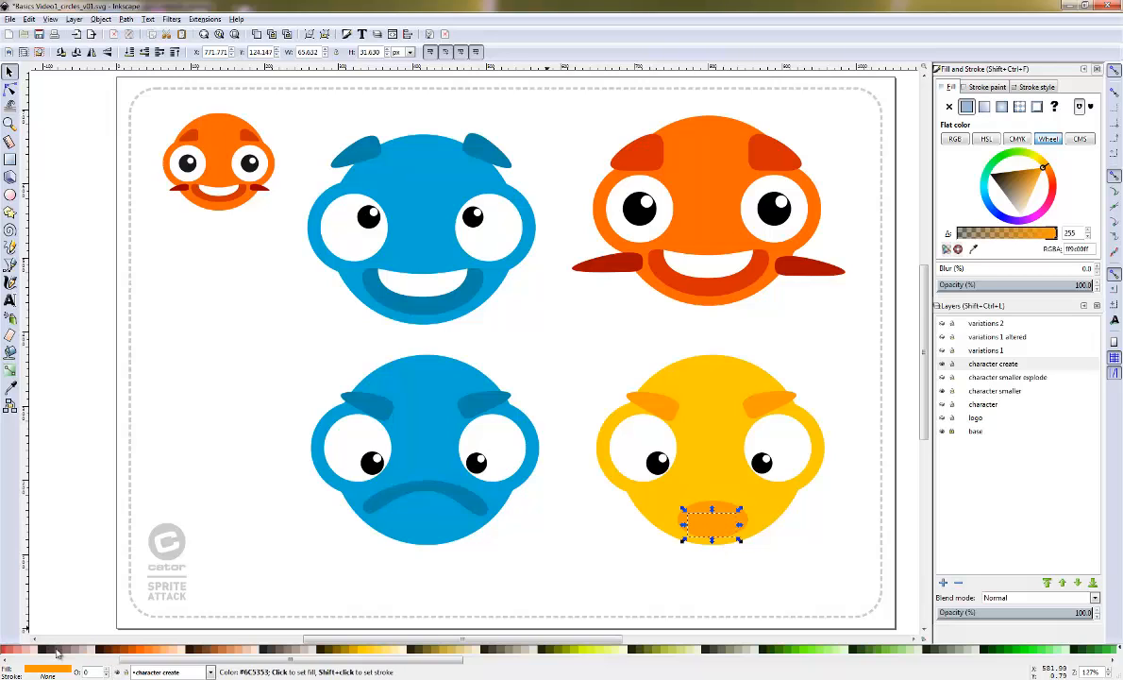
drag(183, 661, 107, 662)
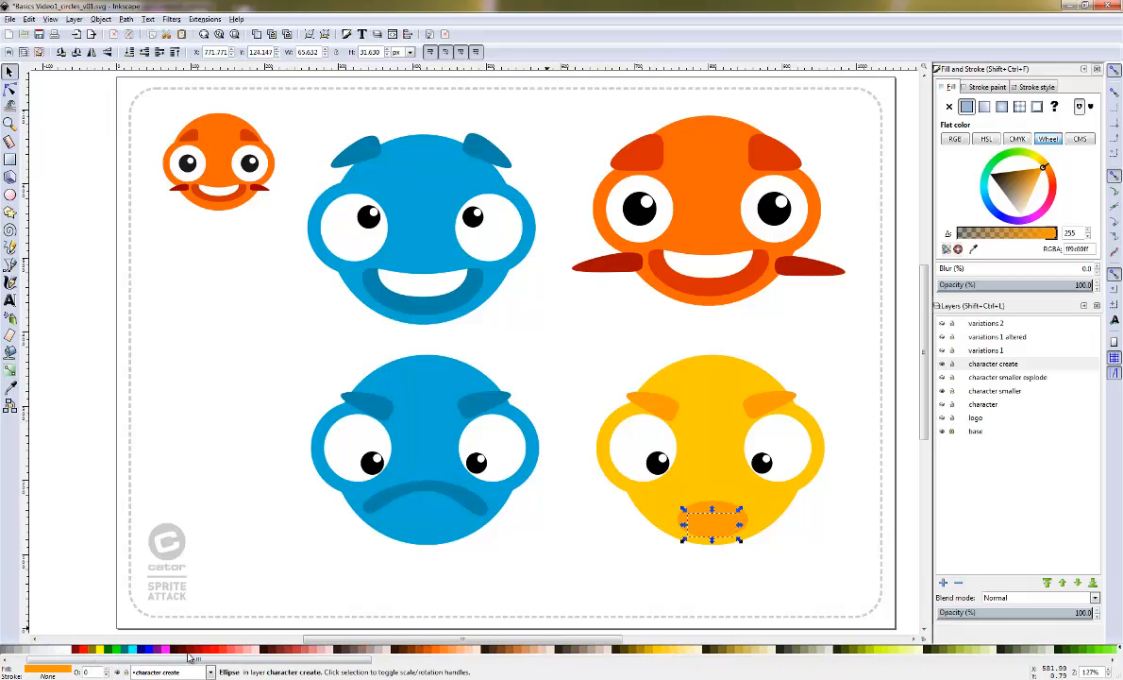
click(205, 650)
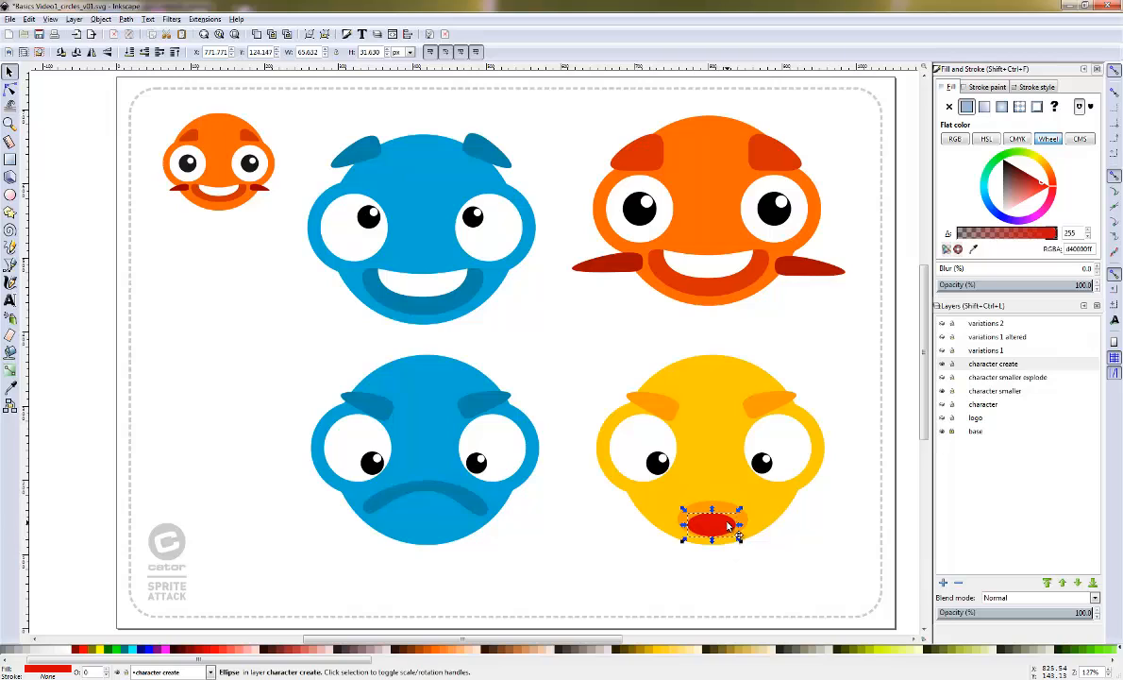
drag(725, 523, 728, 520)
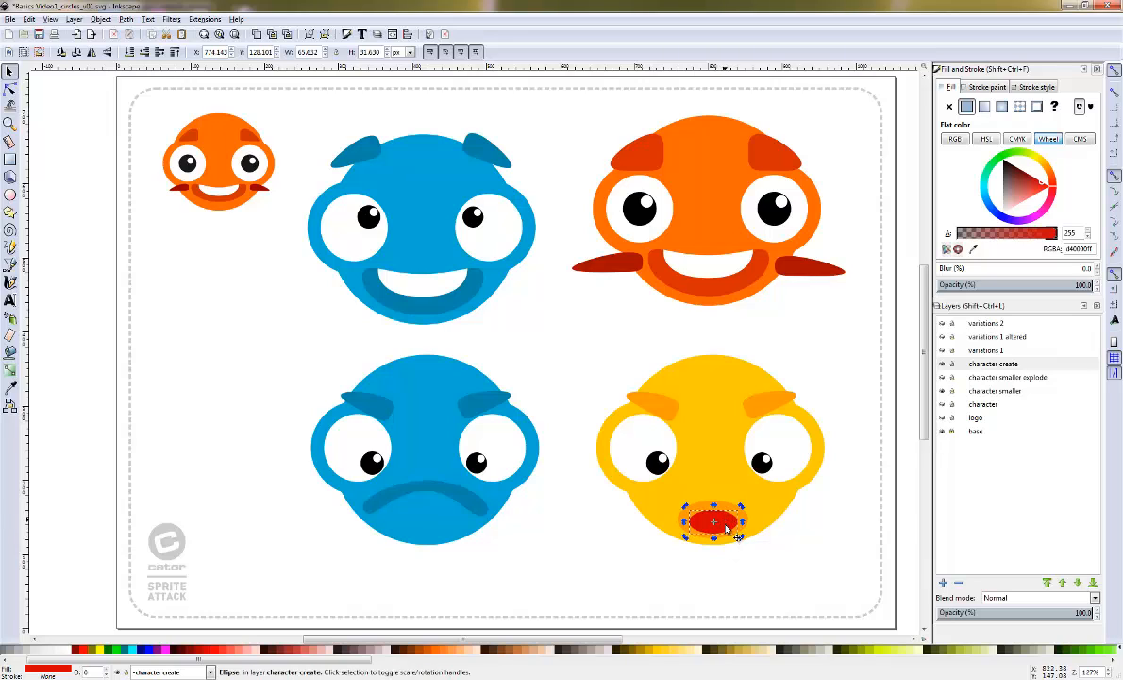
Convert the red ellipse to a path and pull its lowest node below the chin to shape a pointed tongue
click(13, 87)
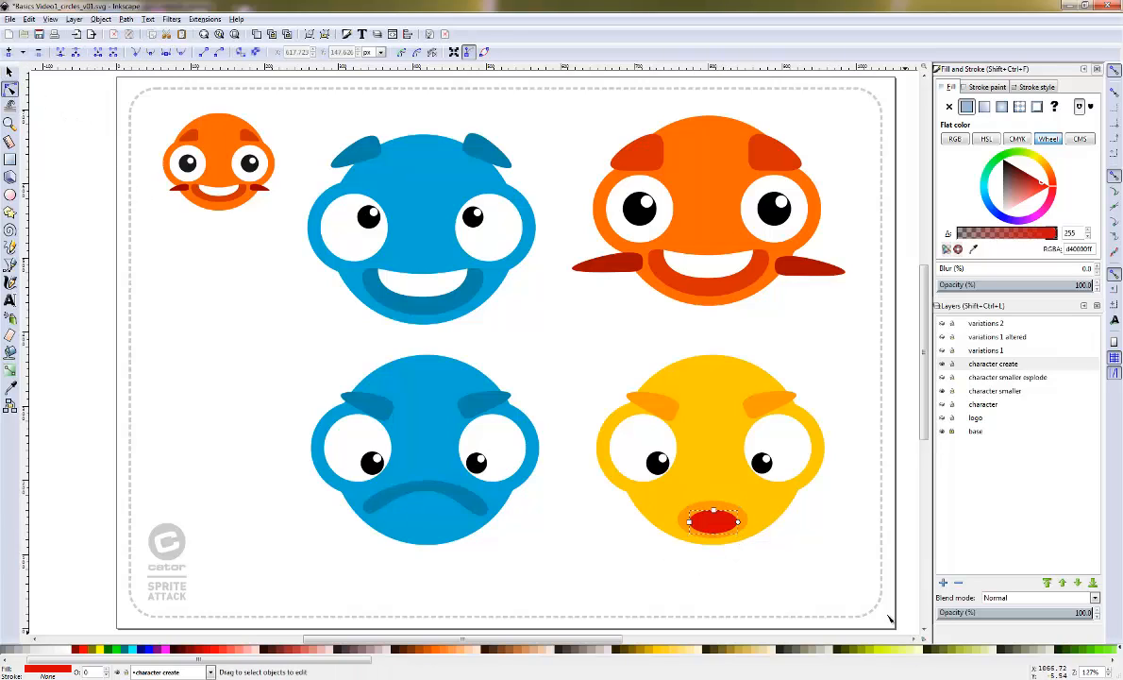
click(106, 20)
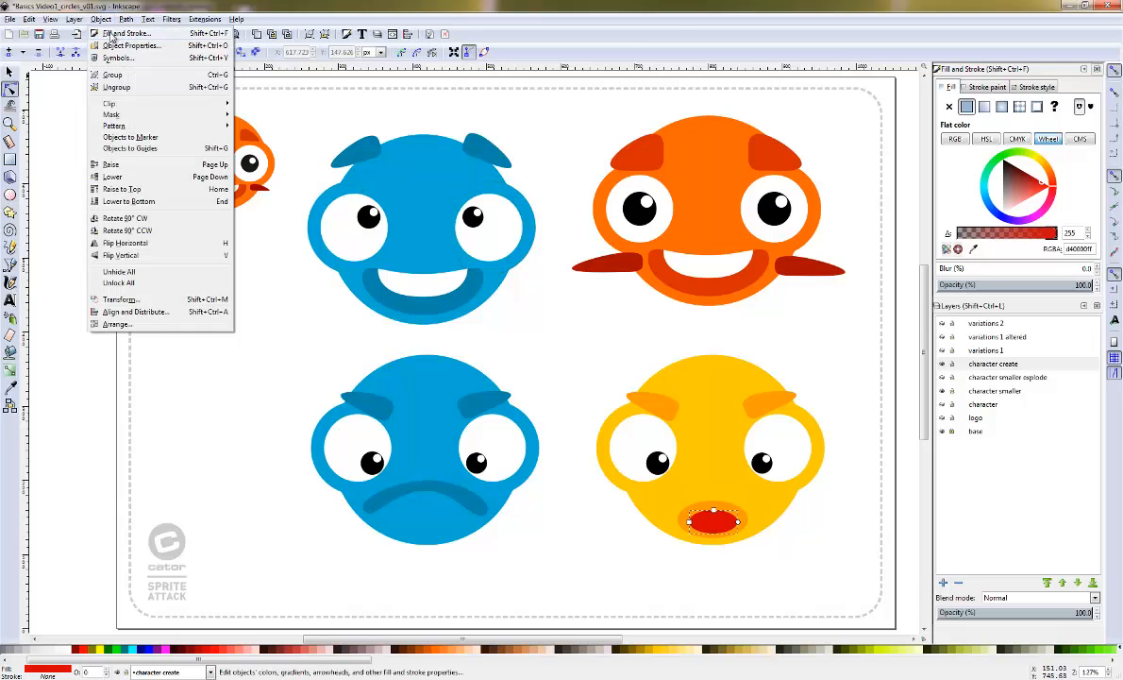
mouse_move(123, 20)
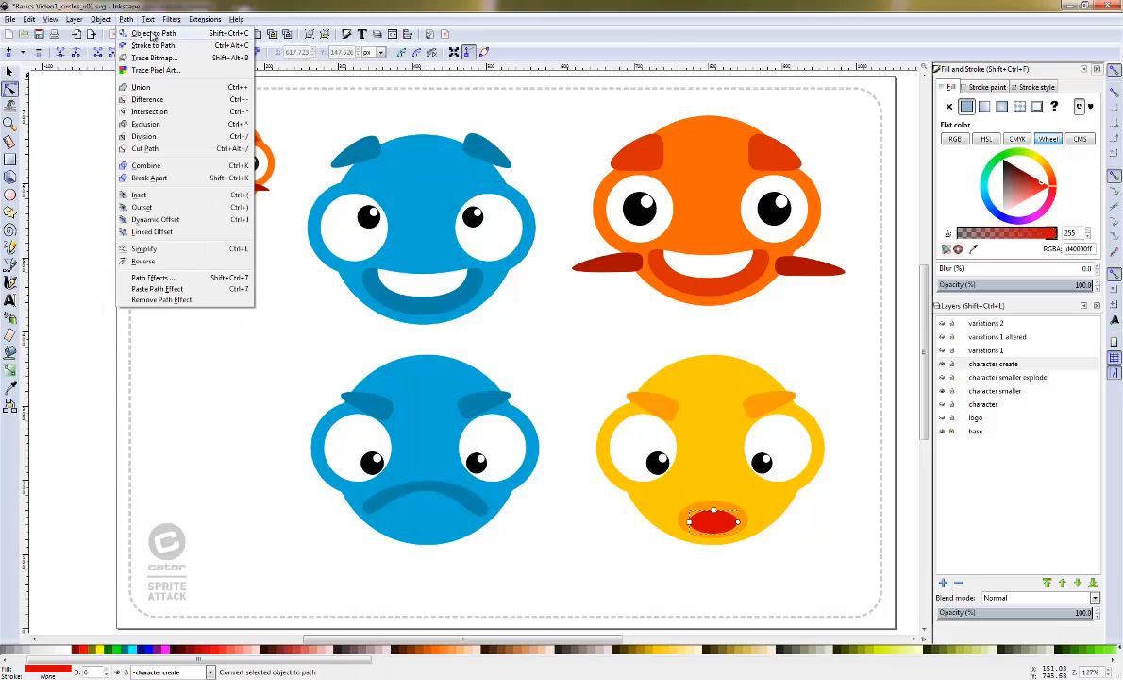
click(152, 34)
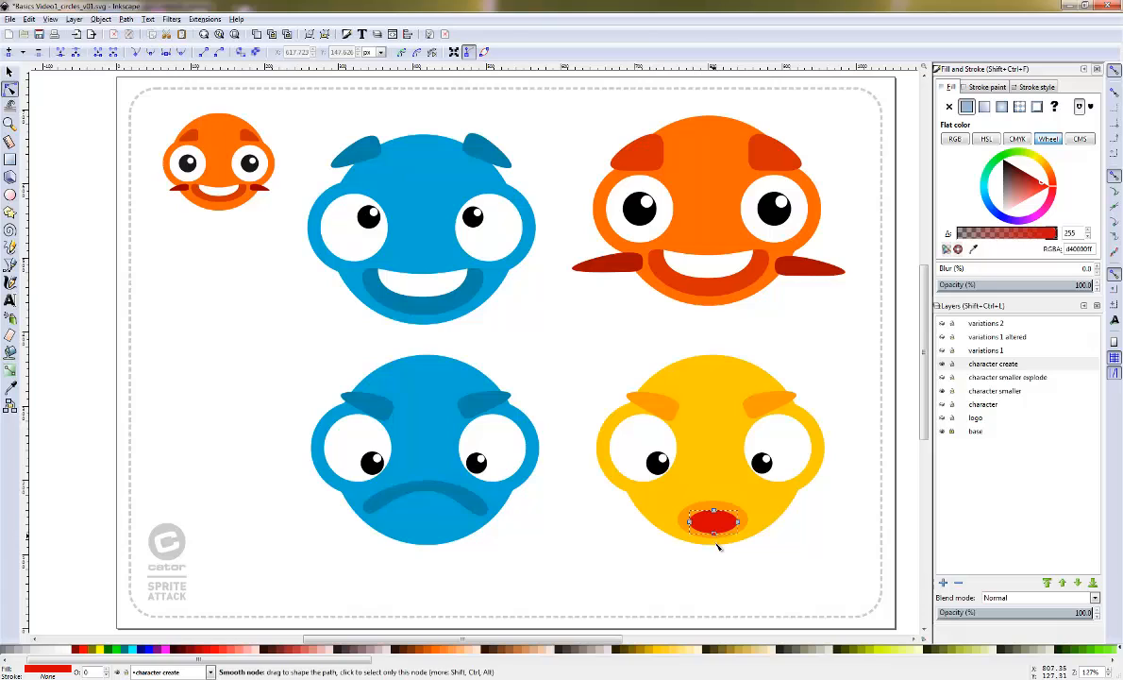
drag(715, 533, 717, 563)
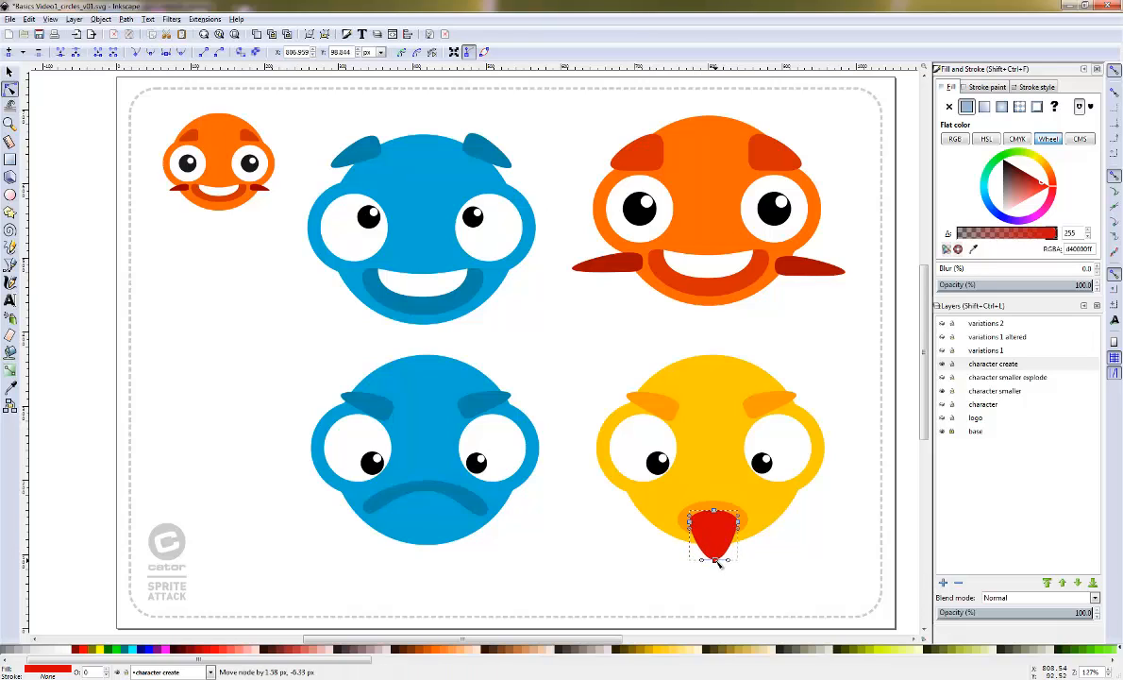
Convert the orange mouth ellipse to a path and flatten it to about 25 px high by moving its lower node up and upper node down
click(717, 505)
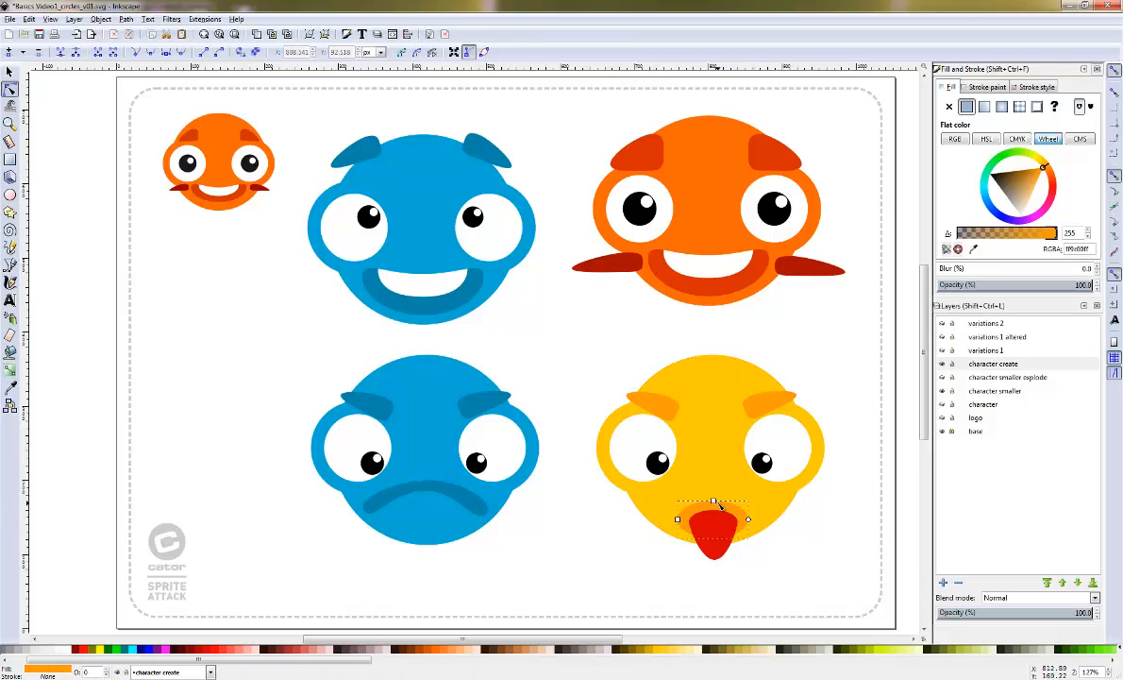
click(133, 19)
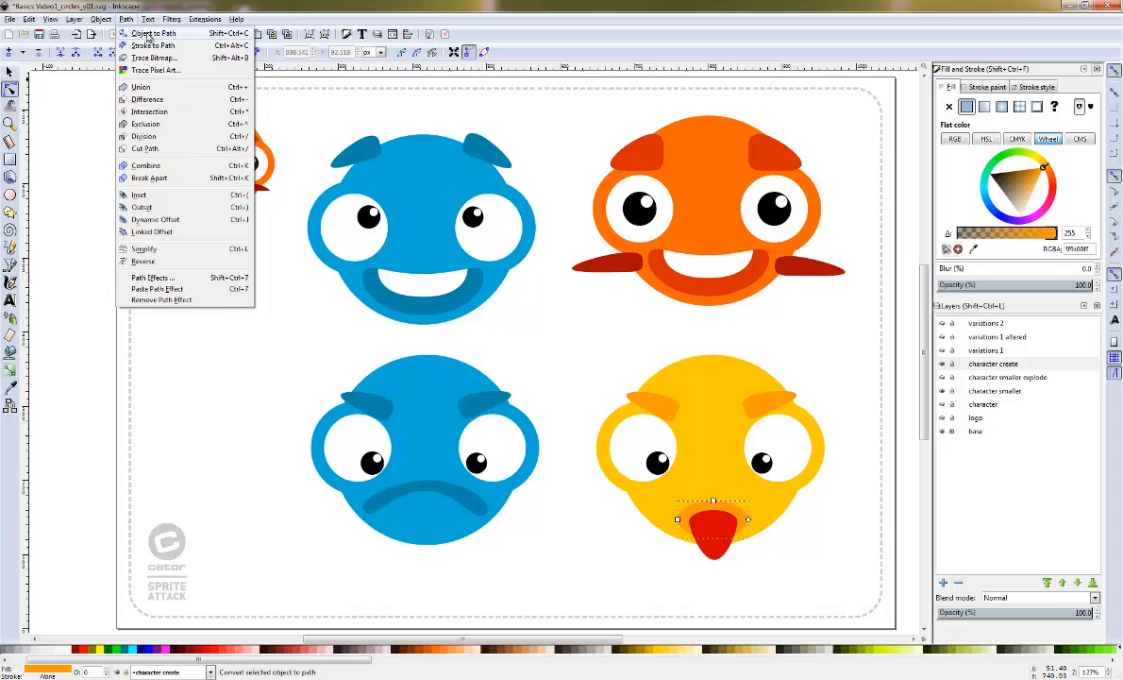
click(146, 35)
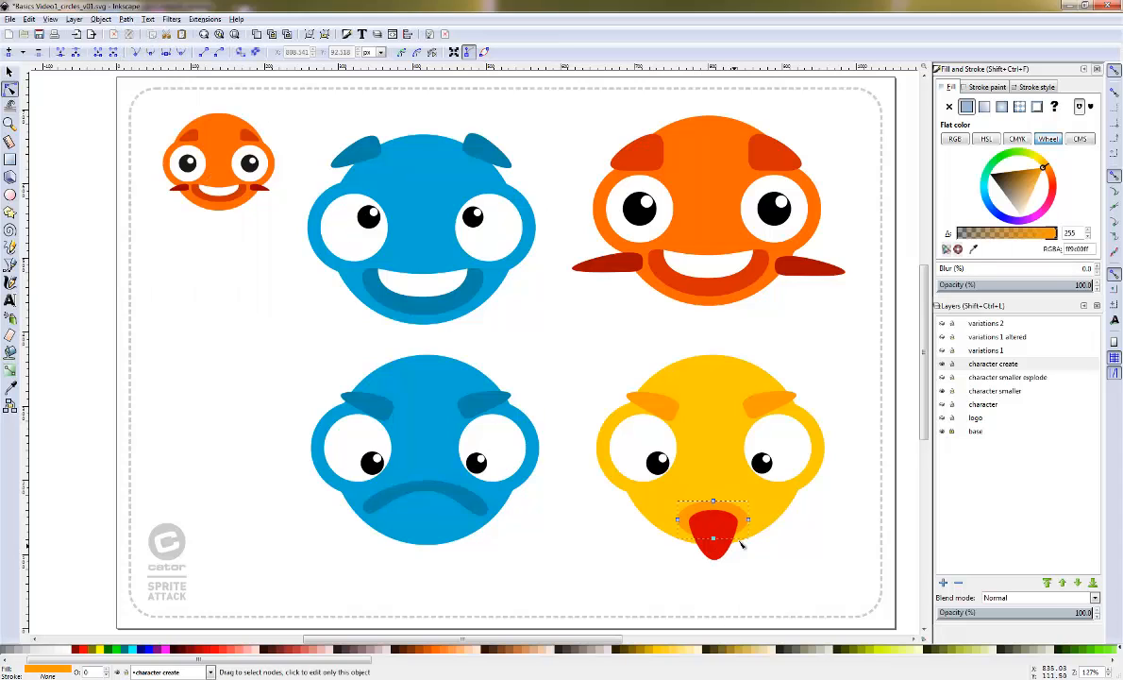
drag(714, 540, 715, 505)
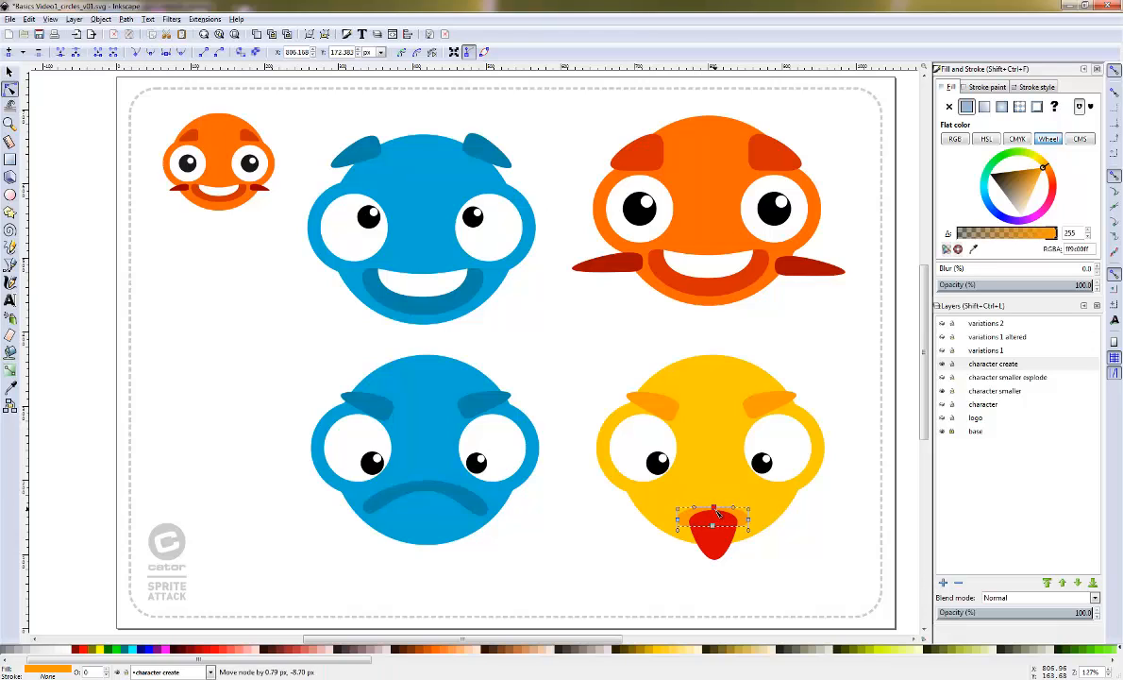
click(715, 505)
click(9, 72)
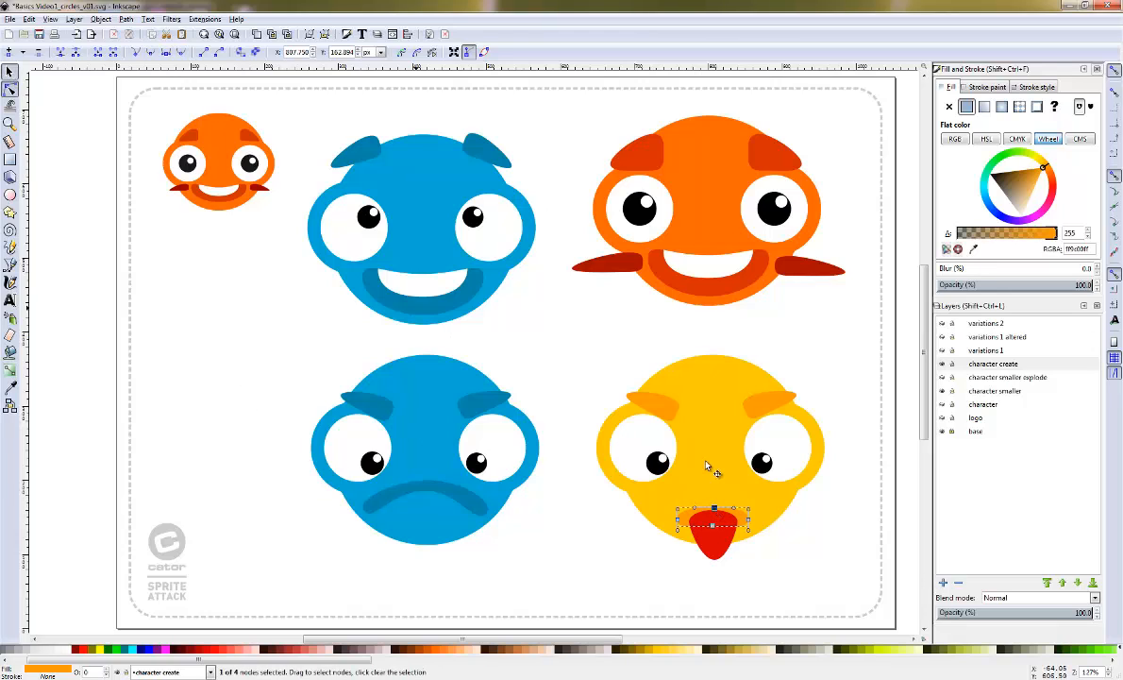
key(Escape)
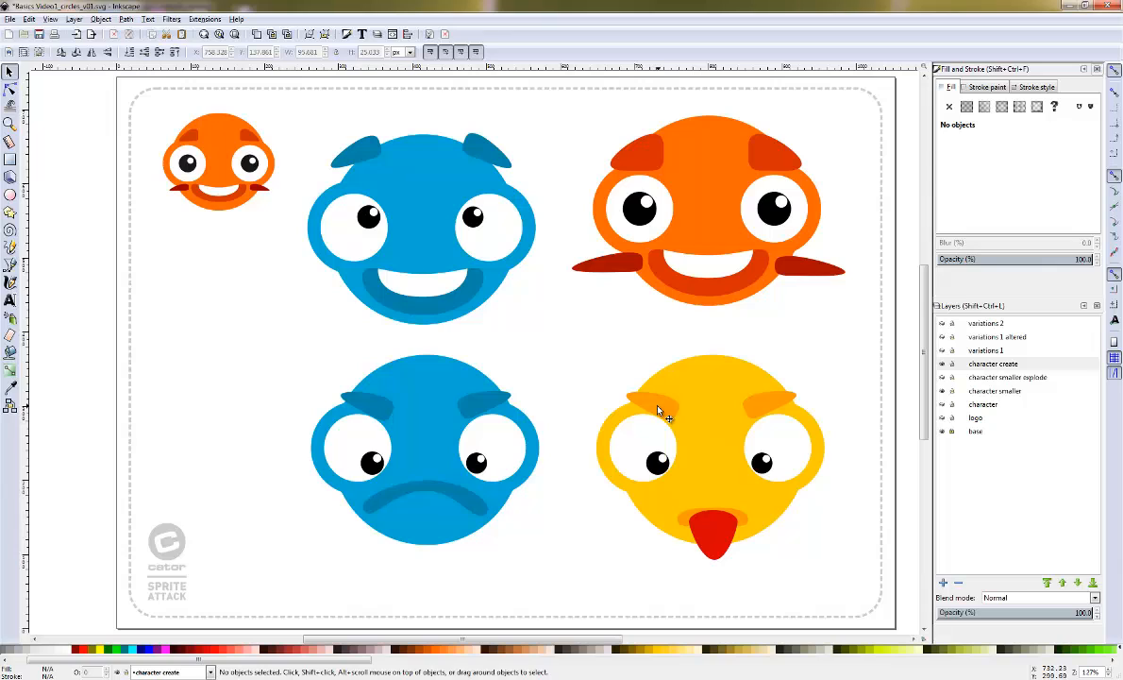
Rotate the yellow character's left eyebrow counterclockwise and the right one clockwise so their outer ends slope down, and raise both slightly
click(657, 408)
click(656, 404)
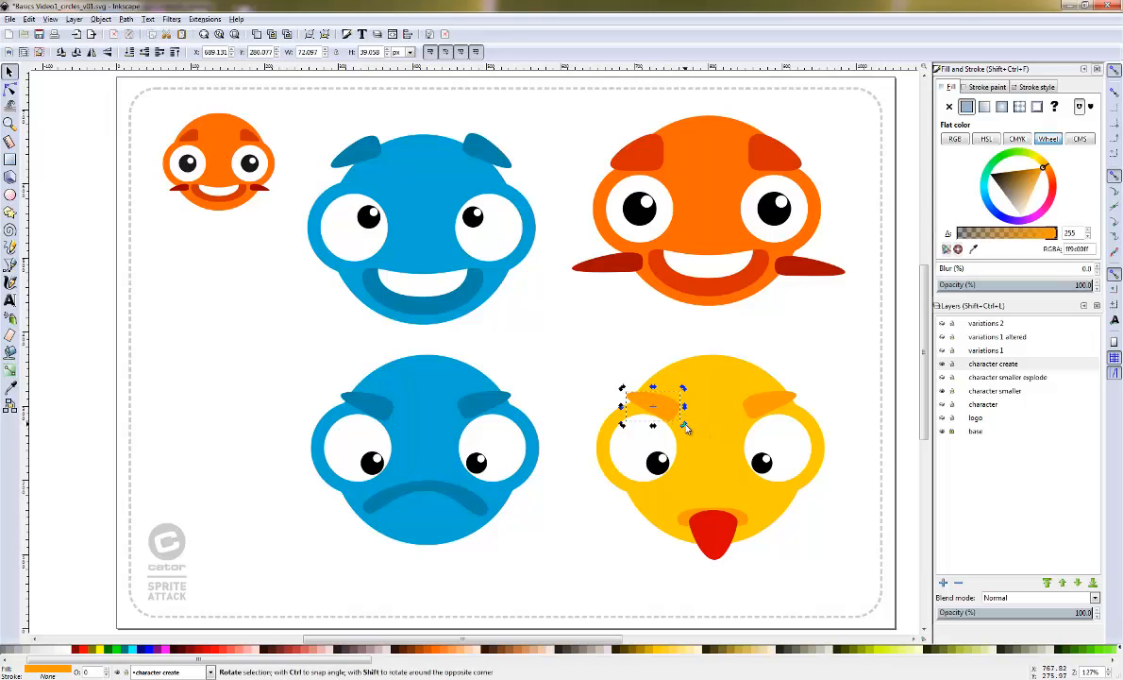
drag(684, 425, 646, 392)
click(784, 401)
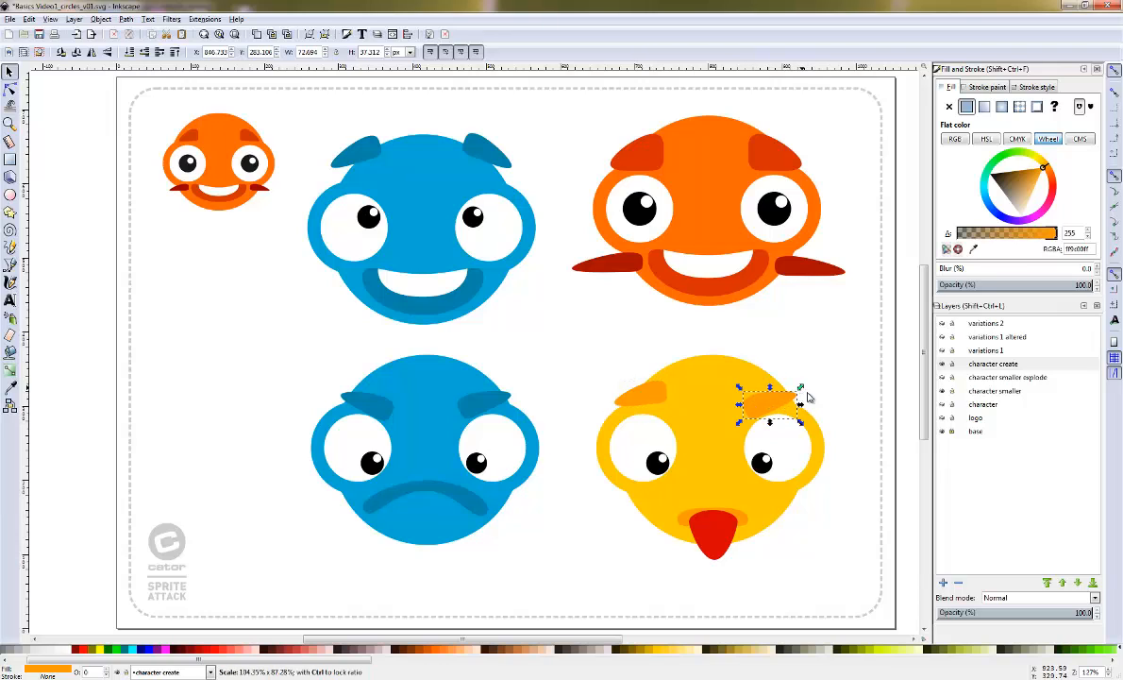
drag(801, 387, 810, 410)
click(798, 396)
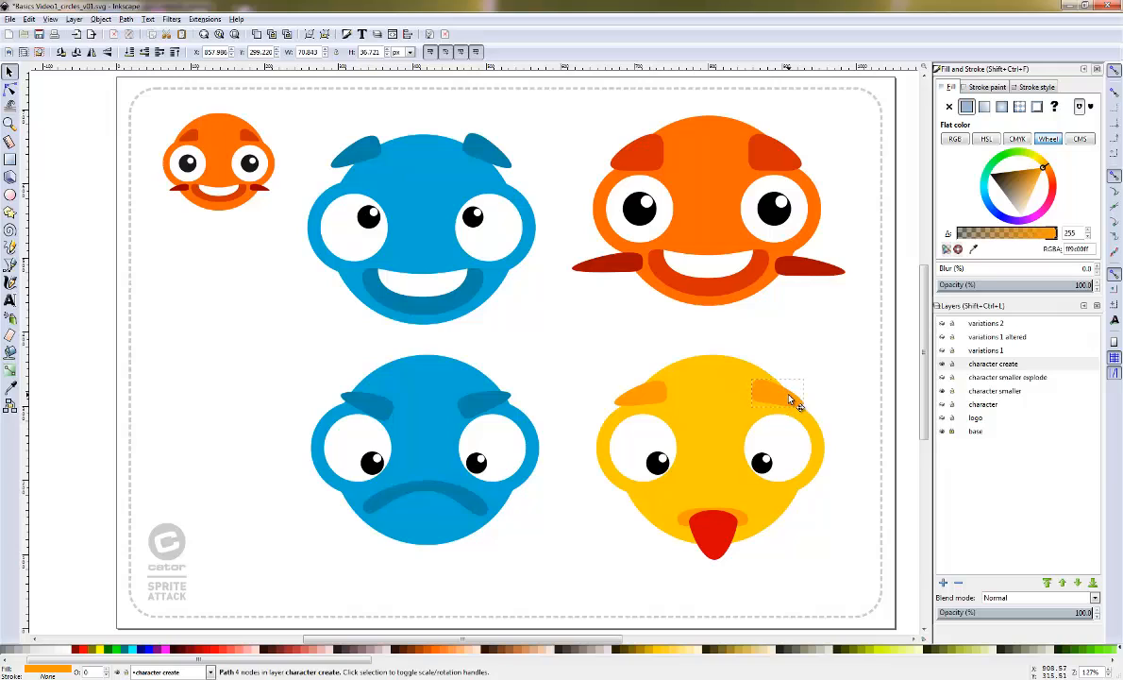
Move both of the yellow character's pupils, together with their white highlights, slightly upward
click(661, 473)
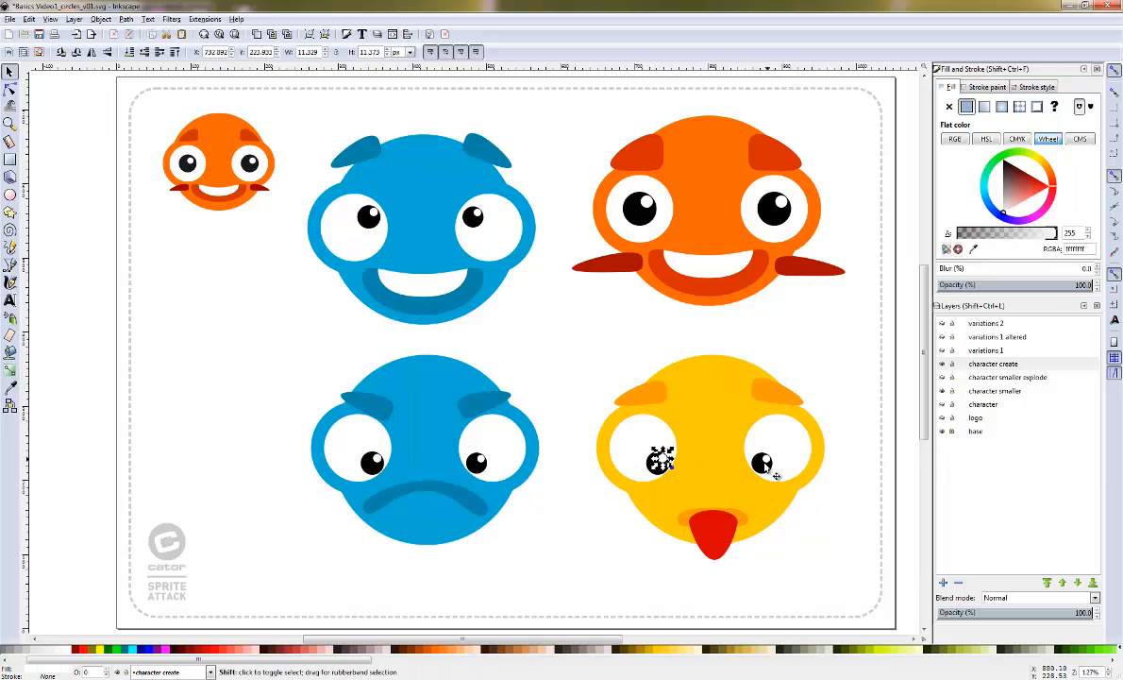
shift+click(772, 472)
shift+click(656, 472)
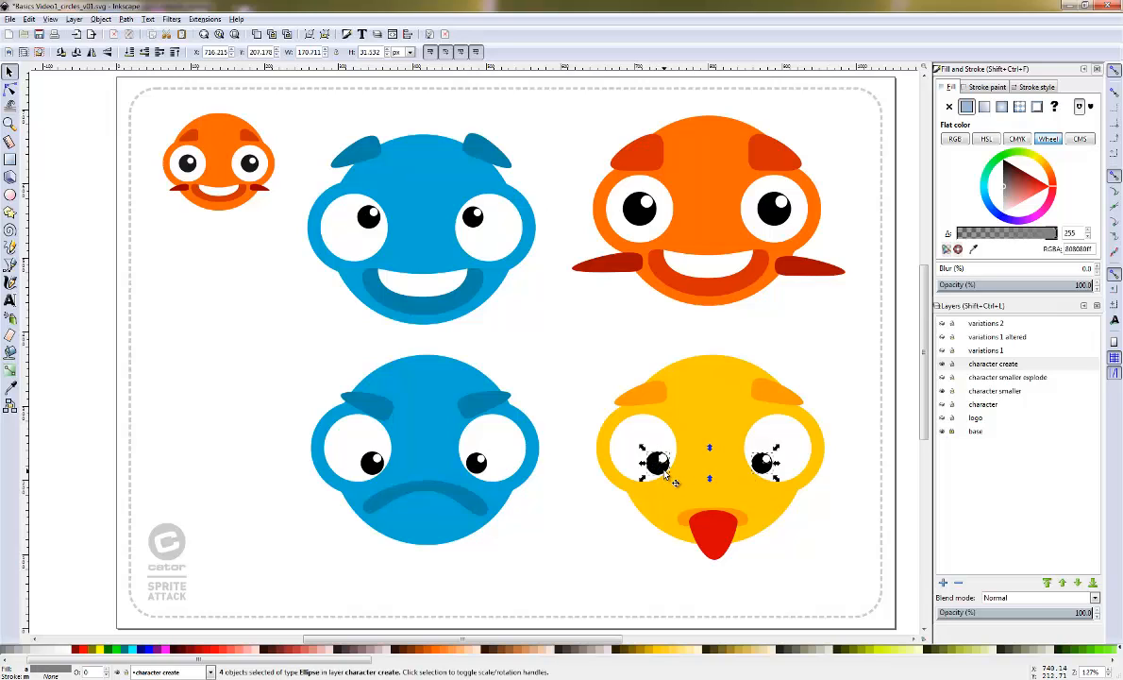
mouse_move(673, 480)
mouse_down()
mouse_move(661, 456)
mouse_move(673, 469)
mouse_up()
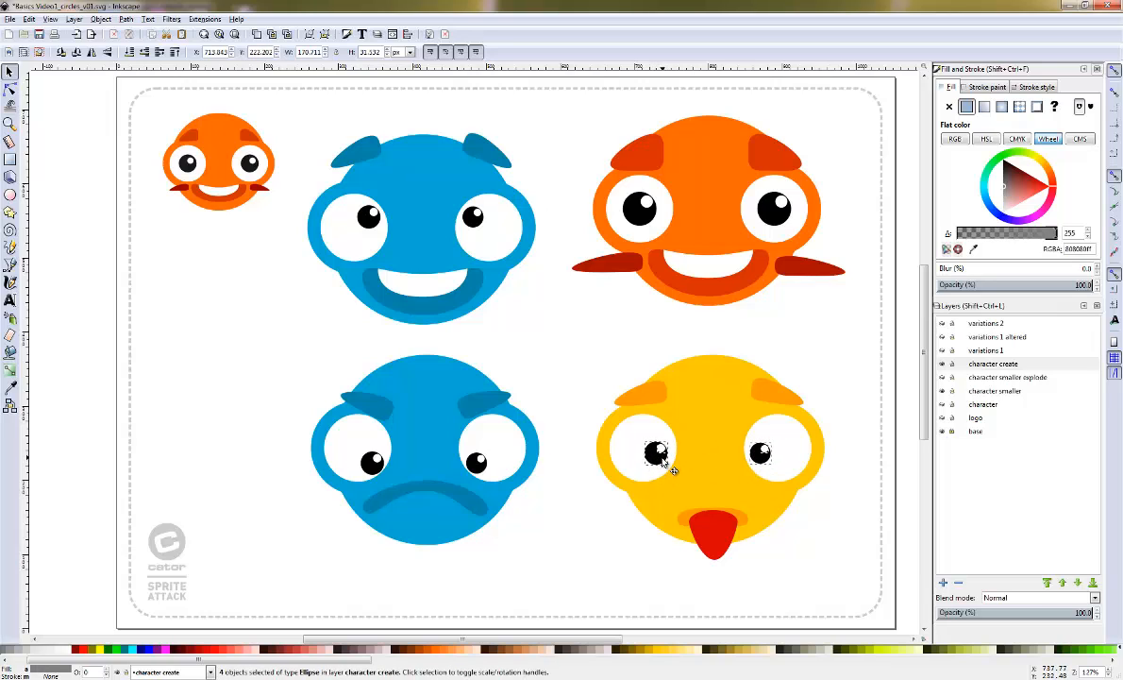
Pull the orange mouth's upper and lower middle nodes down to curve it into a smile, and lower the red tongue slightly
click(745, 523)
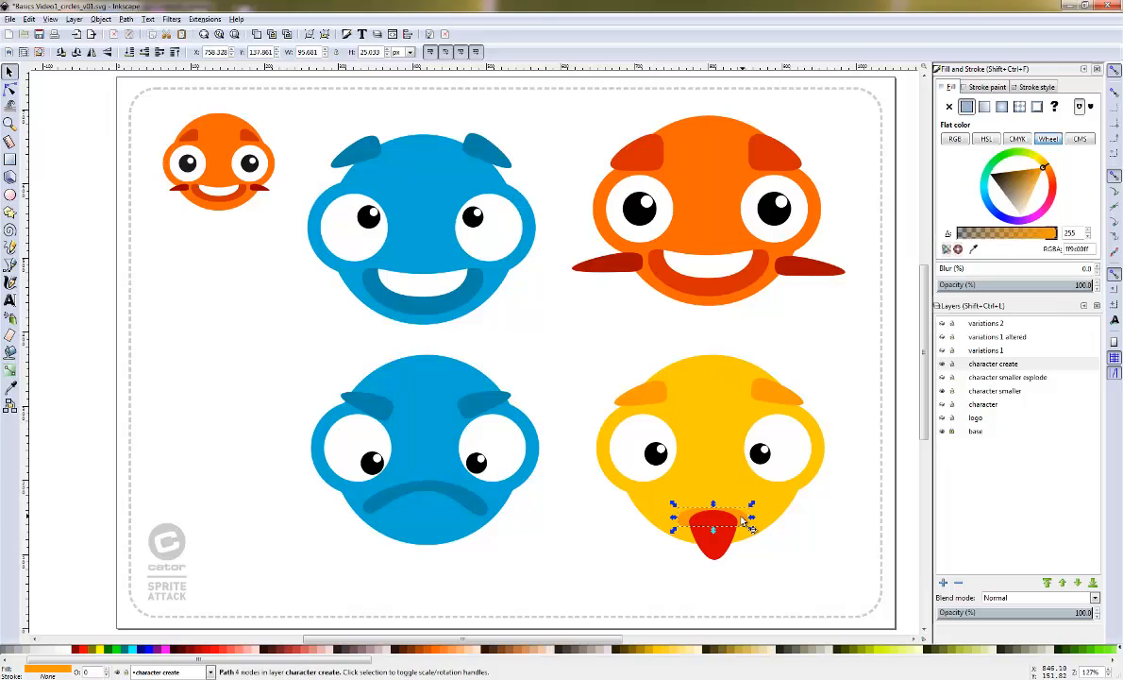
click(10, 88)
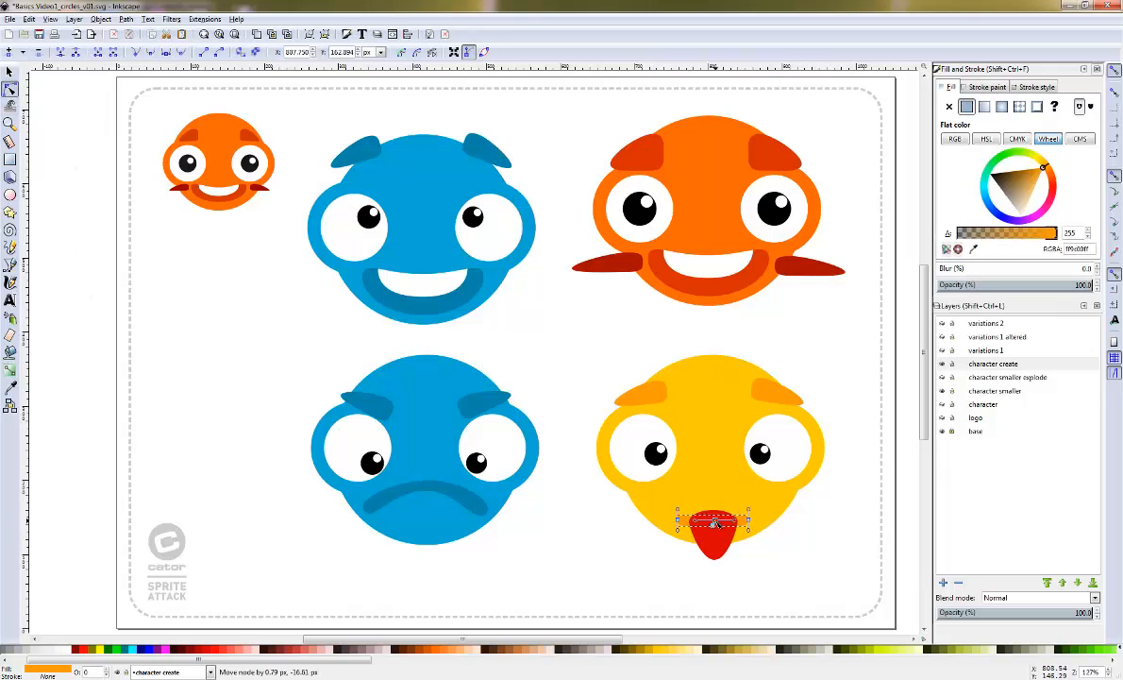
click(716, 526)
drag(717, 531, 723, 535)
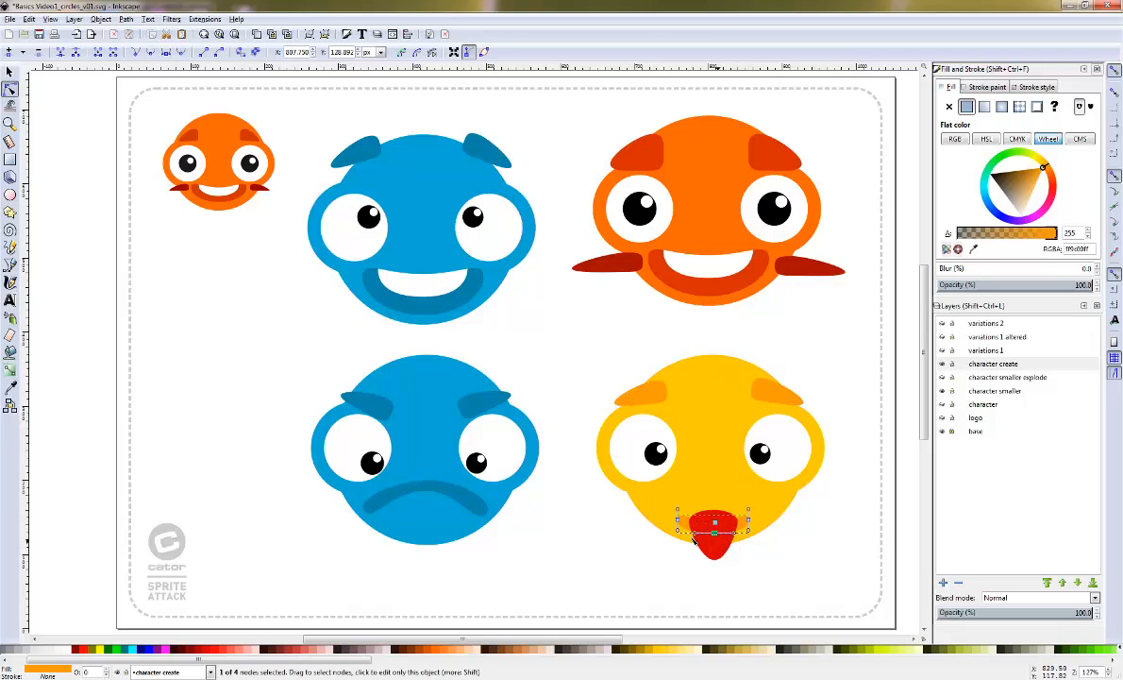
click(10, 72)
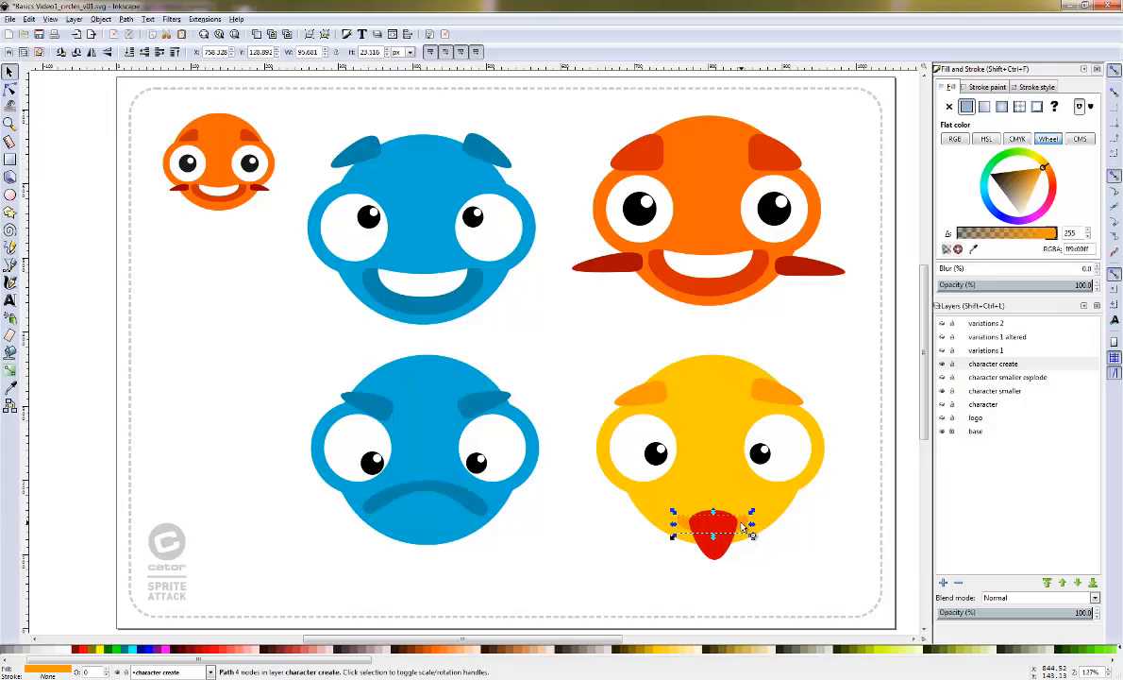
mouse_move(735, 520)
mouse_down()
mouse_move(741, 510)
mouse_move(753, 527)
mouse_up()
click(824, 576)
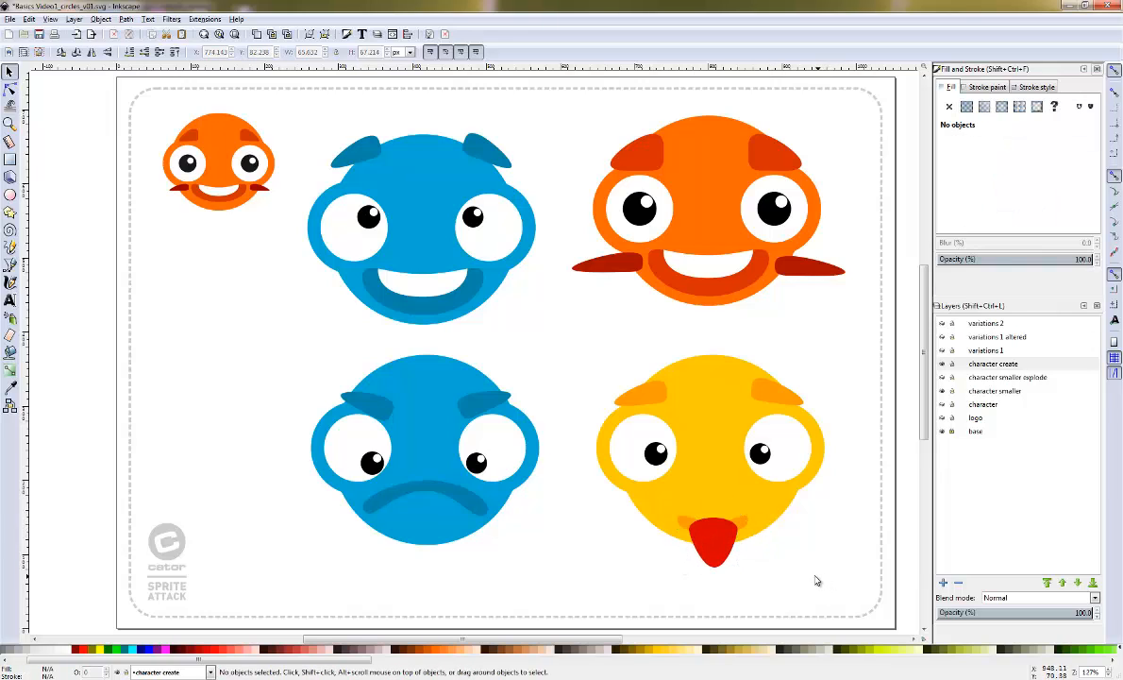
Flip the red tongue vertically, move it above the mouth between the eyes as a nose, and fill it with orange #FF7F2A
click(726, 562)
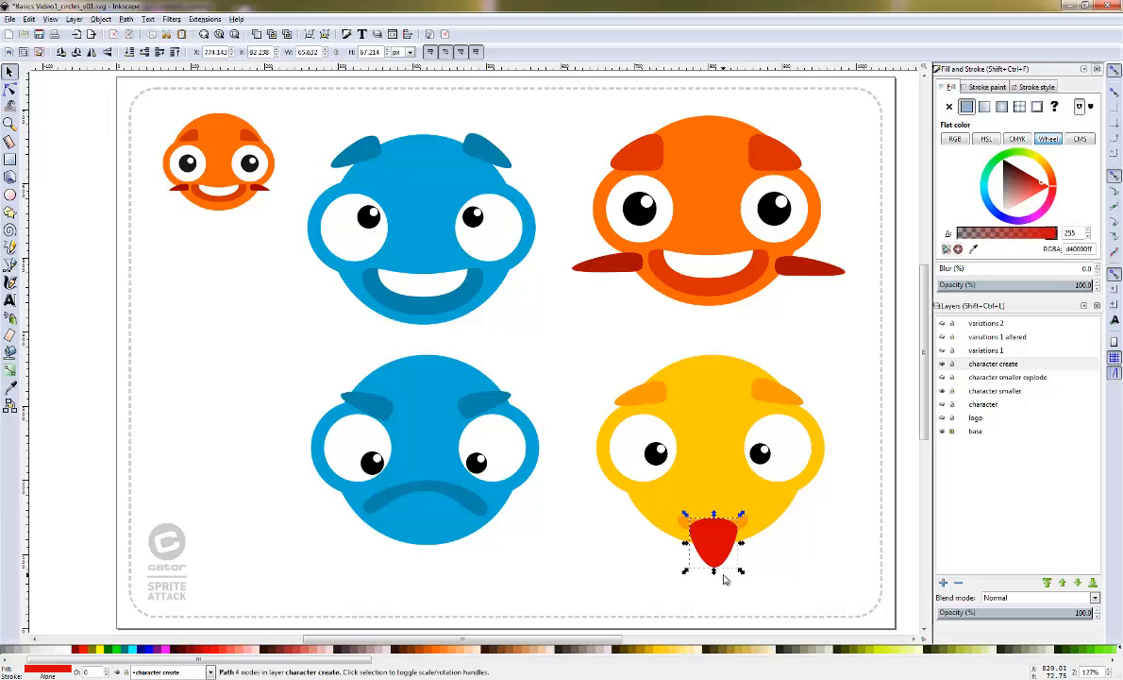
click(111, 54)
drag(715, 534, 719, 463)
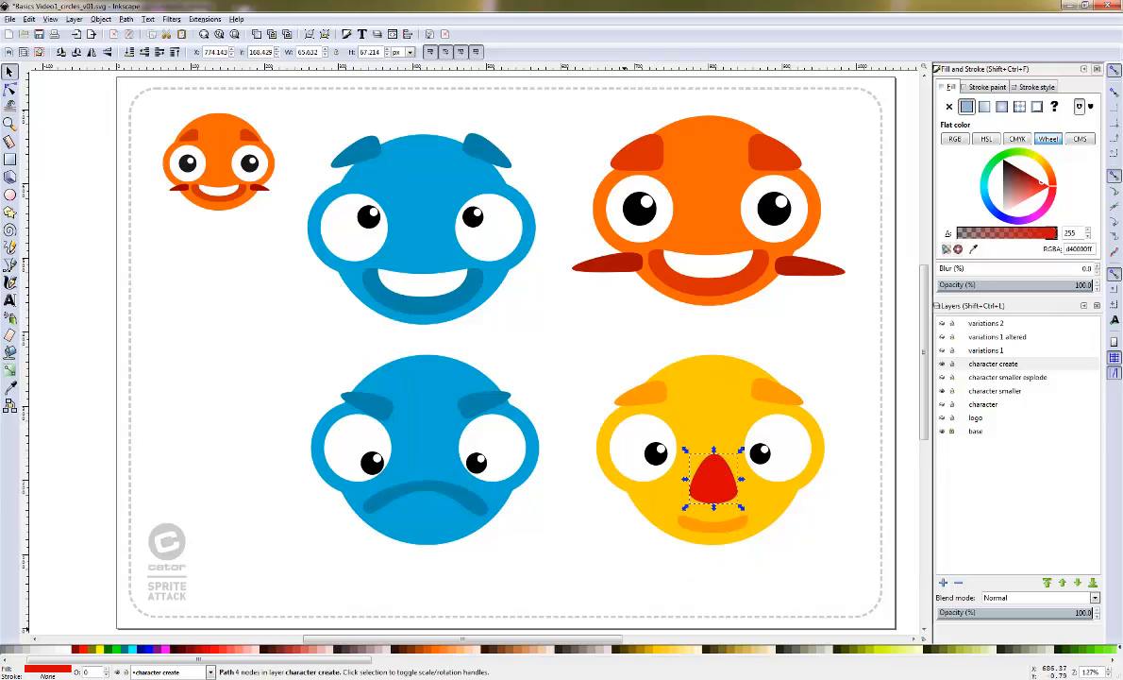
click(477, 649)
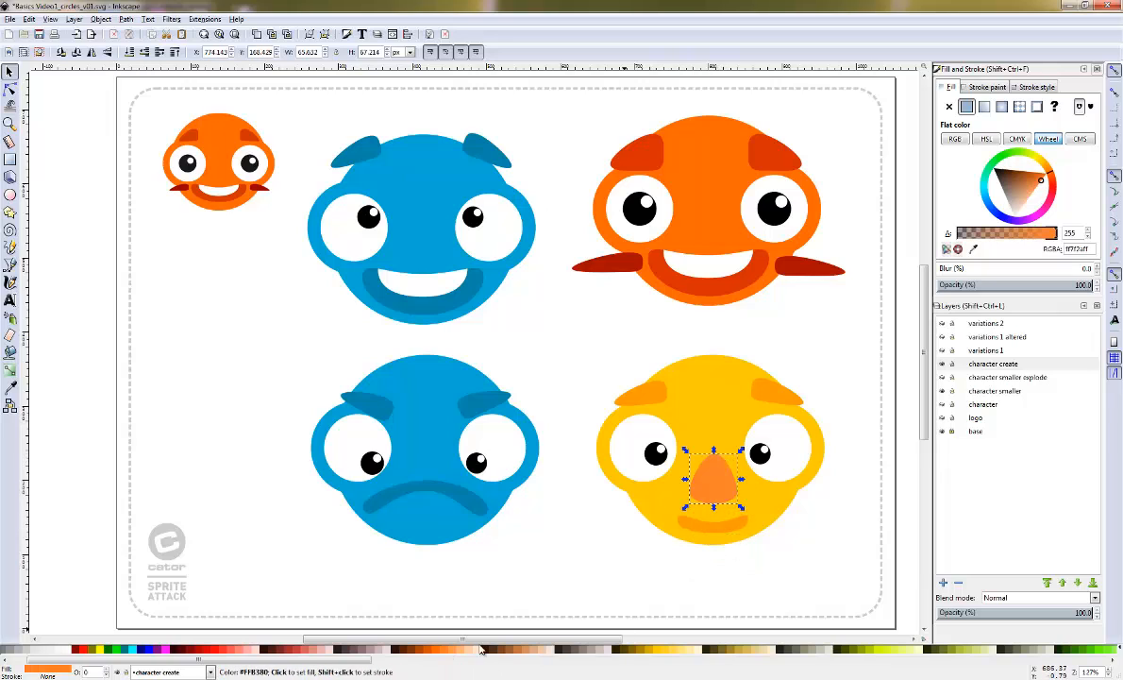
Raise the yellow character's orange mouth slightly towards the nose
click(749, 534)
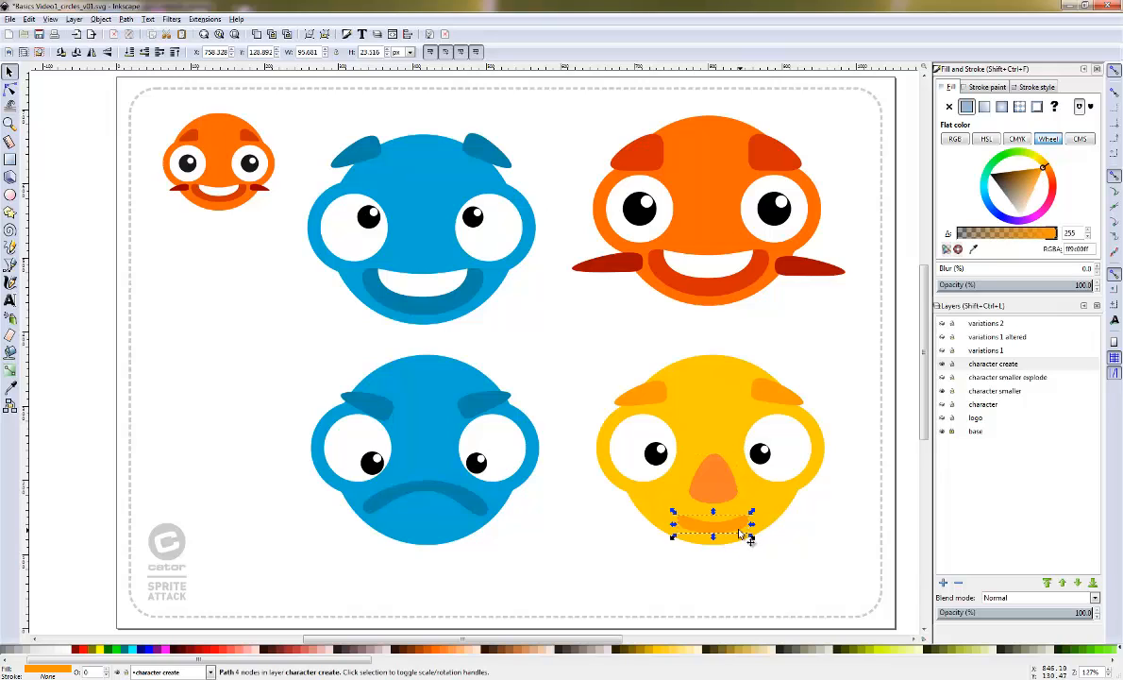
drag(730, 526, 769, 542)
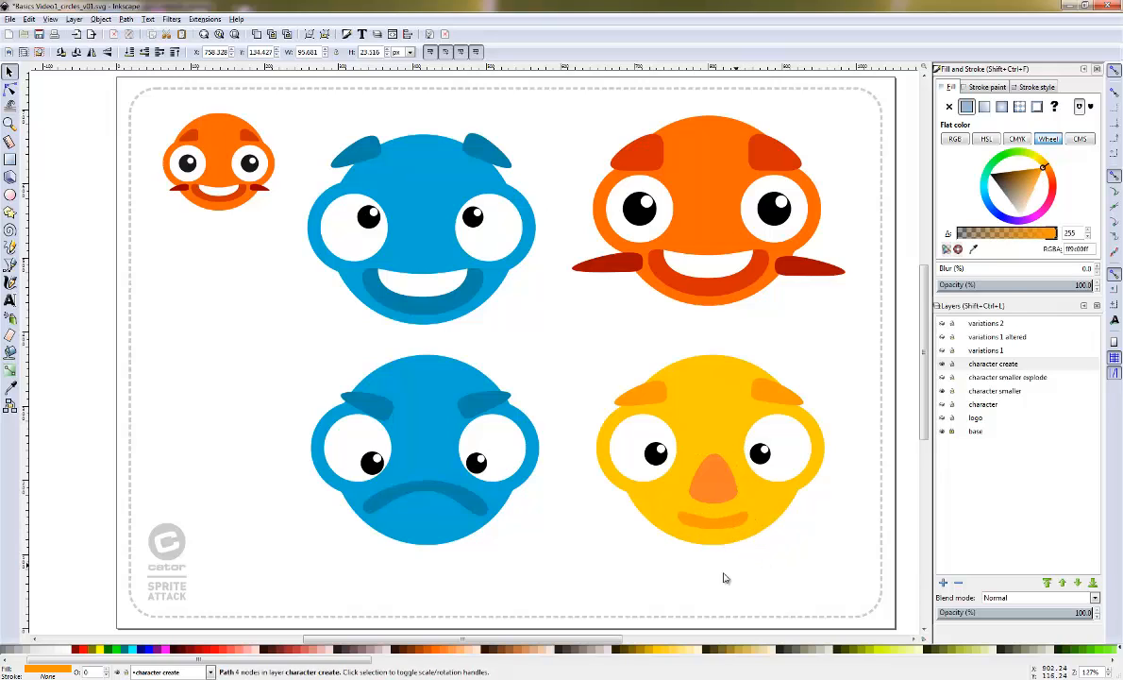
click(723, 590)
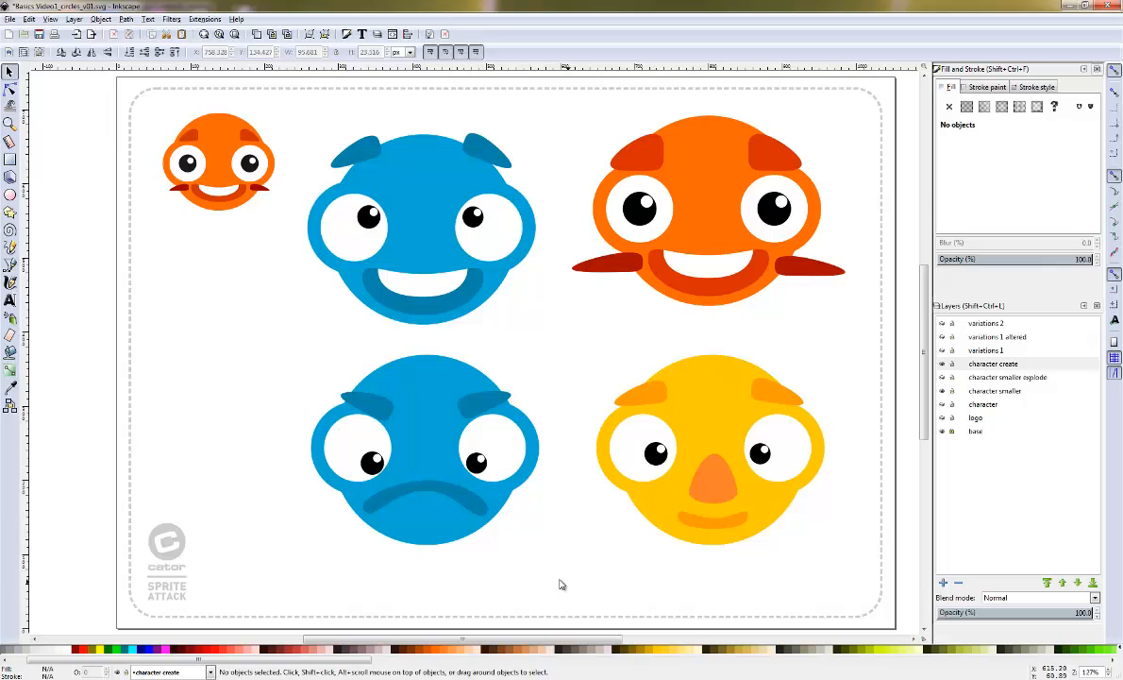
Squash both of the yellow character's white eye circles from above into ovals about 62 px high
click(646, 426)
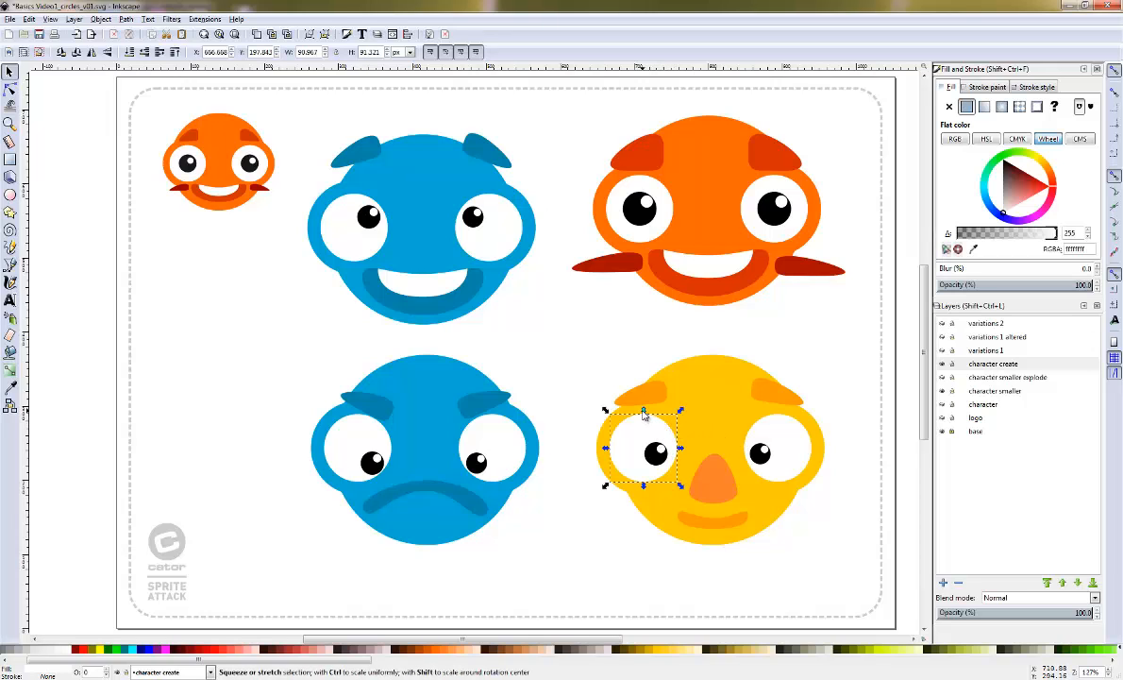
drag(643, 412, 642, 432)
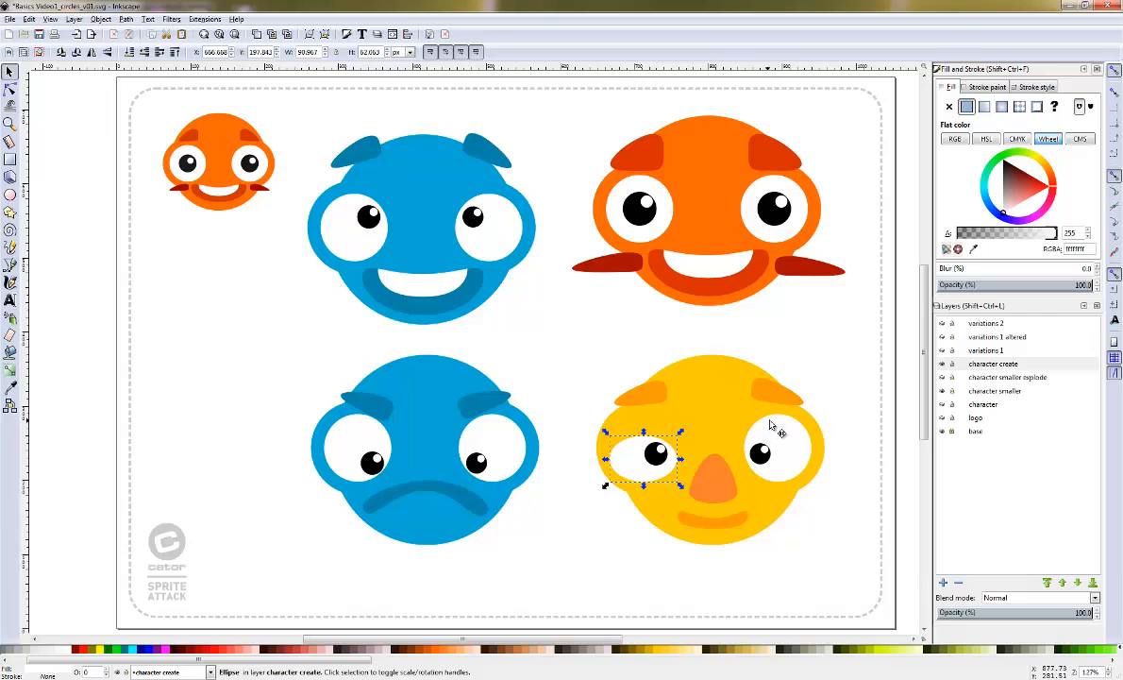
click(772, 427)
drag(777, 400, 783, 439)
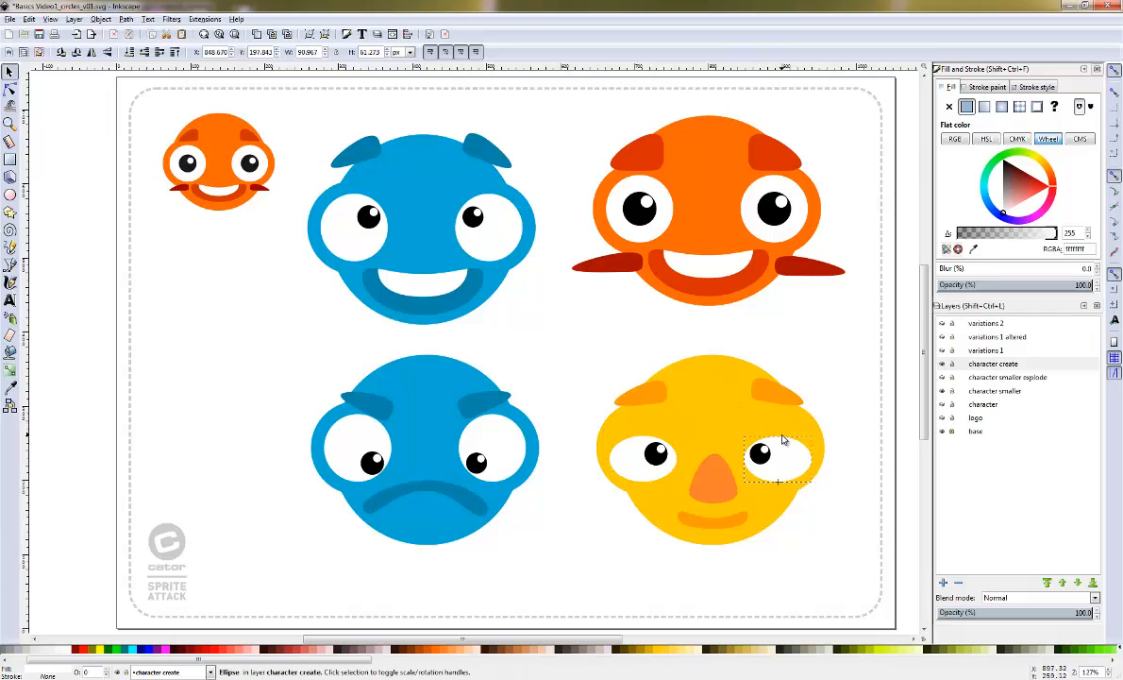
key(Escape)
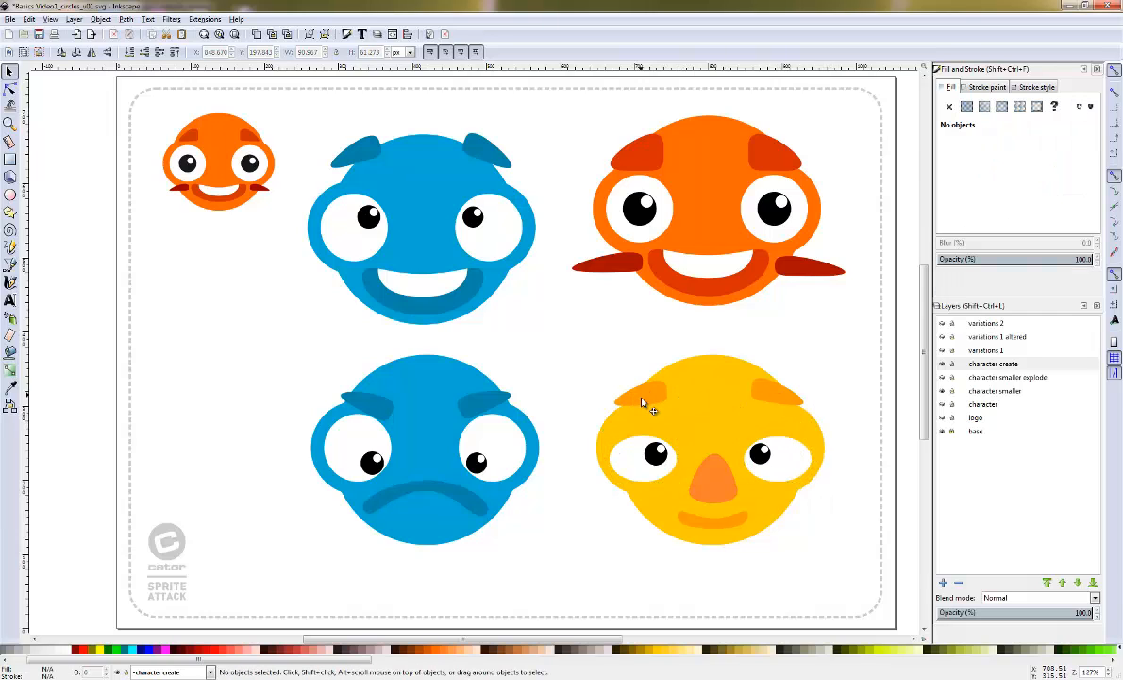
Rotate the yellow character's left eyebrow clockwise and the right one counterclockwise so both lie flatter, and lower them closer to the eyes
click(641, 401)
click(642, 402)
drag(671, 385, 677, 400)
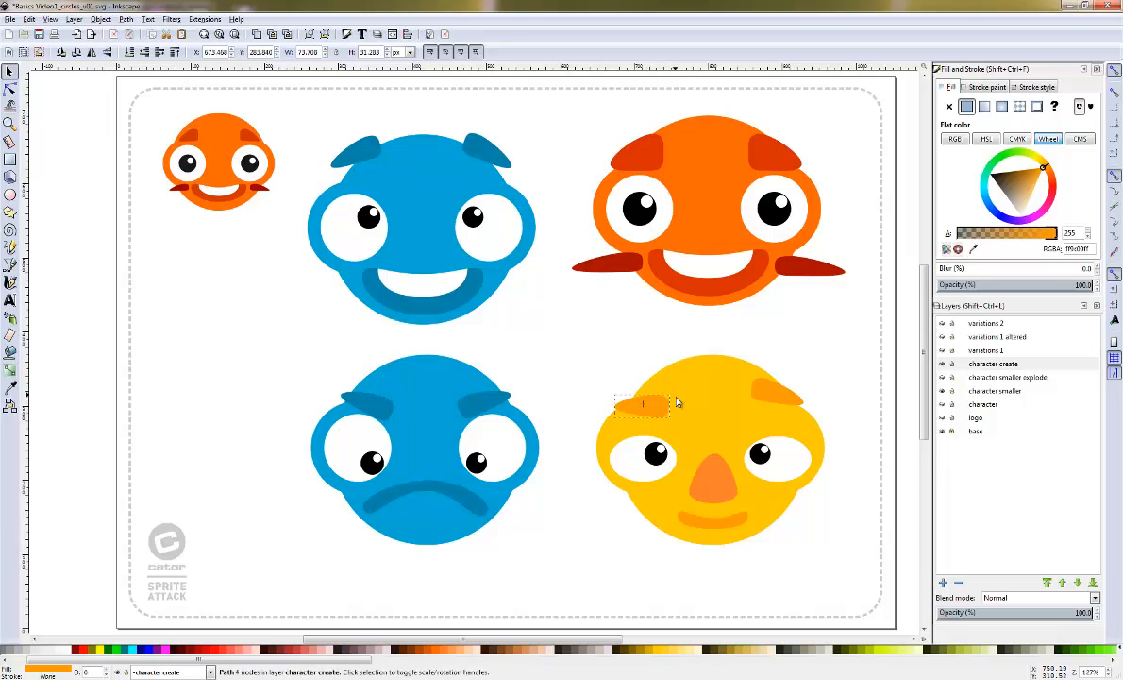
click(774, 392)
click(772, 391)
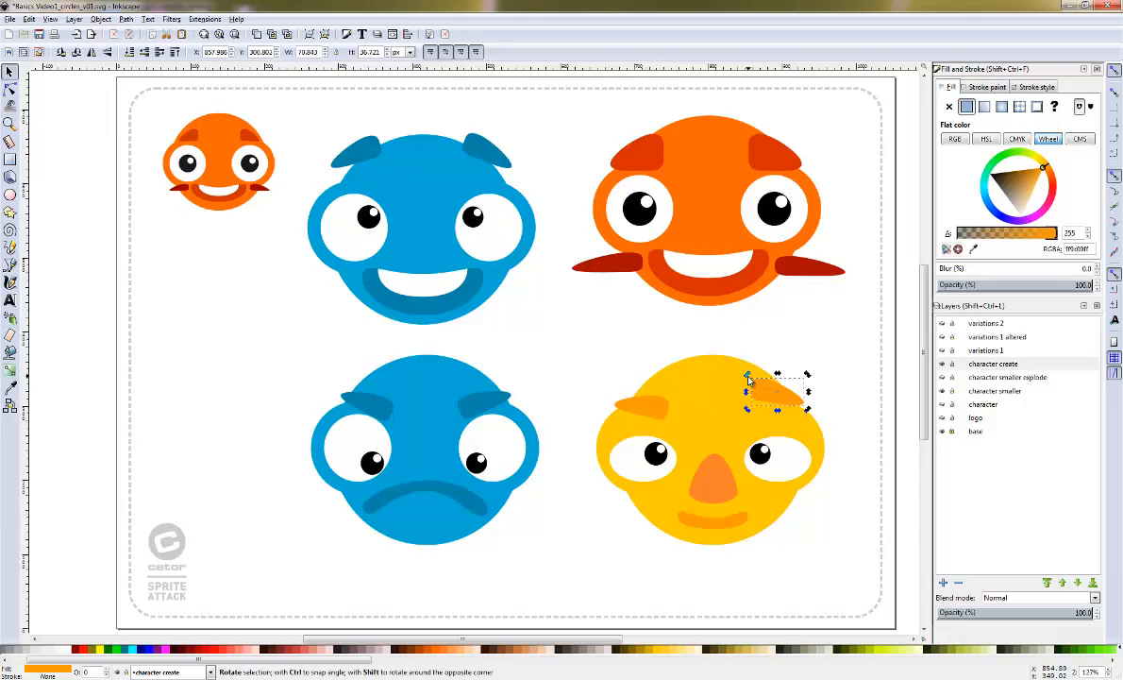
drag(747, 377, 773, 405)
click(802, 528)
click(857, 446)
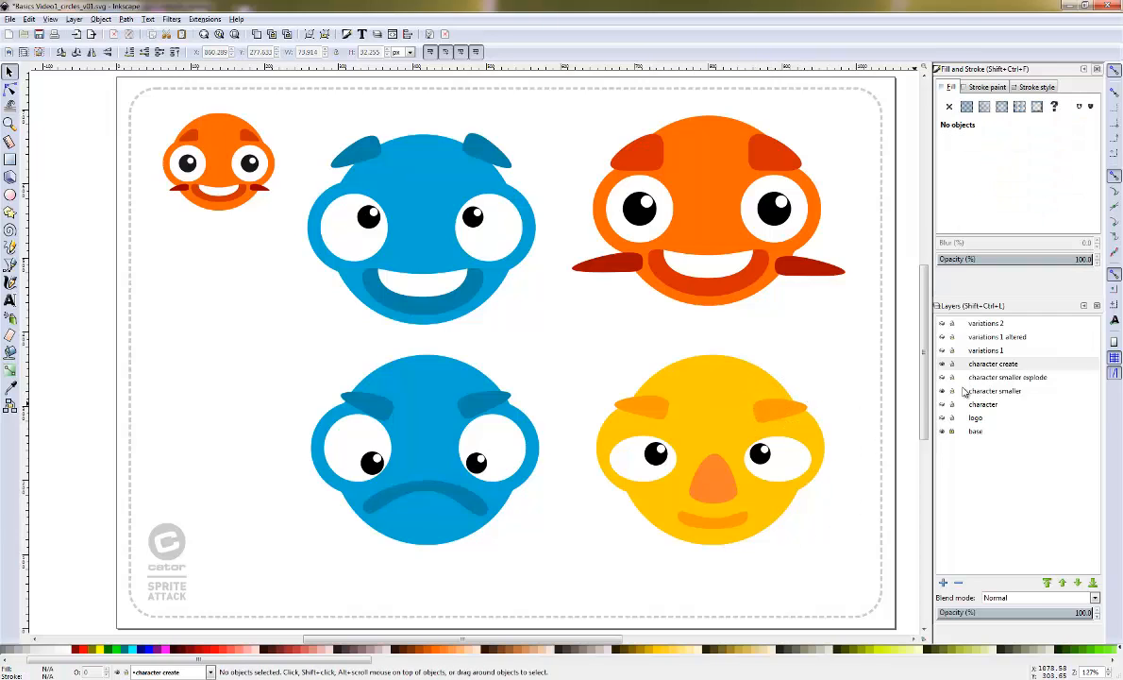
Hide the character create and character smaller layers and show the variations 1 layer with the frog, bug and human faces
click(942, 364)
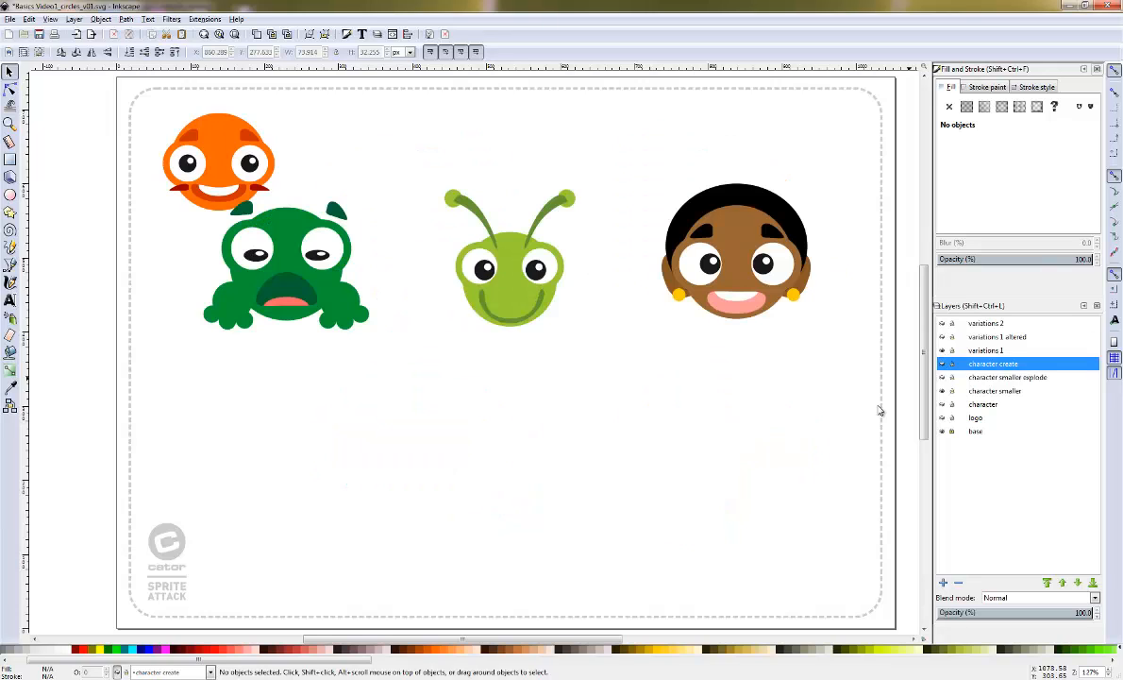
drag(161, 401, 412, 205)
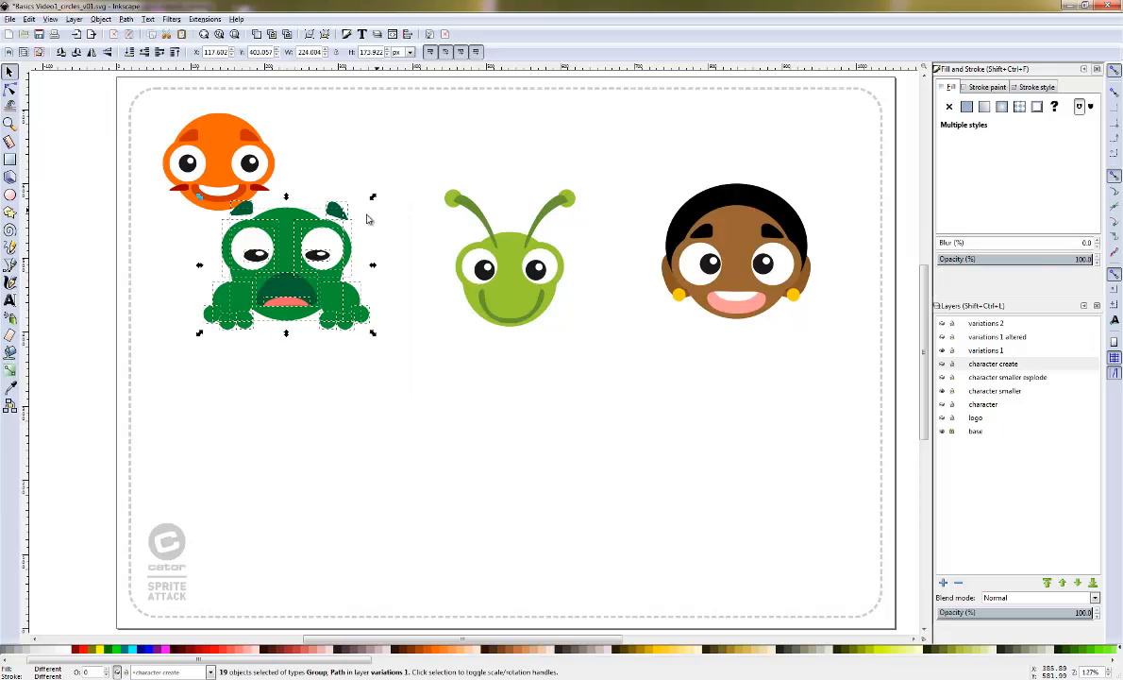
mouse_move(316, 237)
mouse_down()
mouse_move(494, 373)
mouse_move(531, 420)
mouse_move(540, 415)
mouse_move(367, 231)
mouse_move(312, 235)
mouse_up()
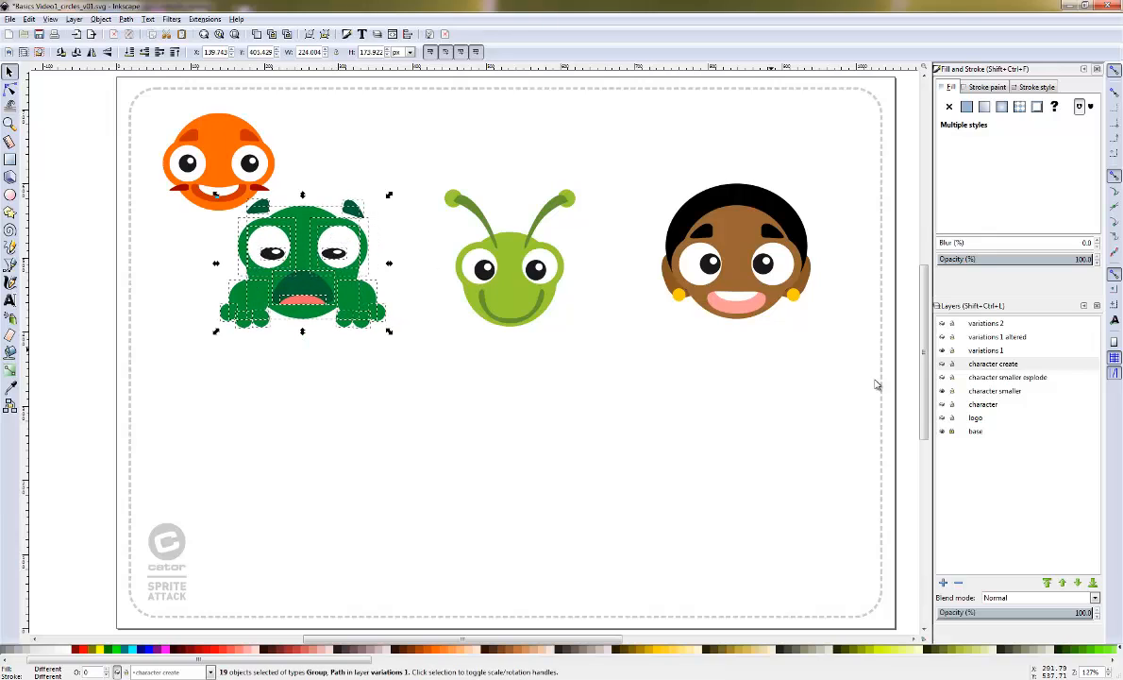
click(942, 393)
click(816, 402)
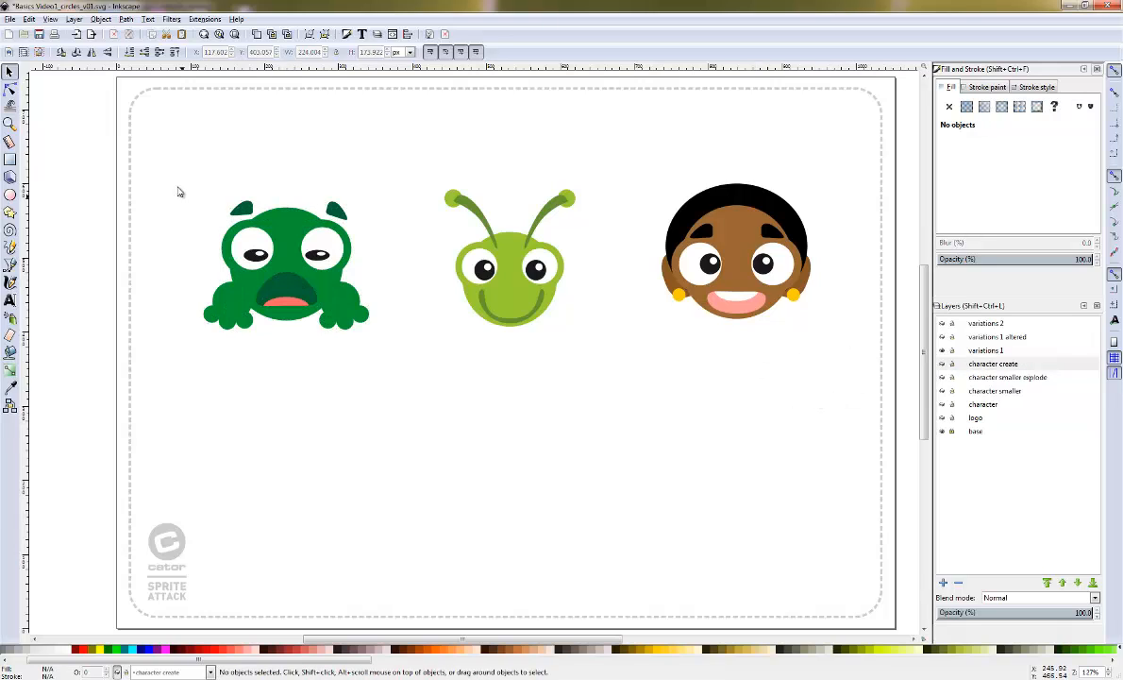
Try moving the large circle of the frog's right arm away from the body, and undo the move
key(F3)
drag(180, 175, 403, 365)
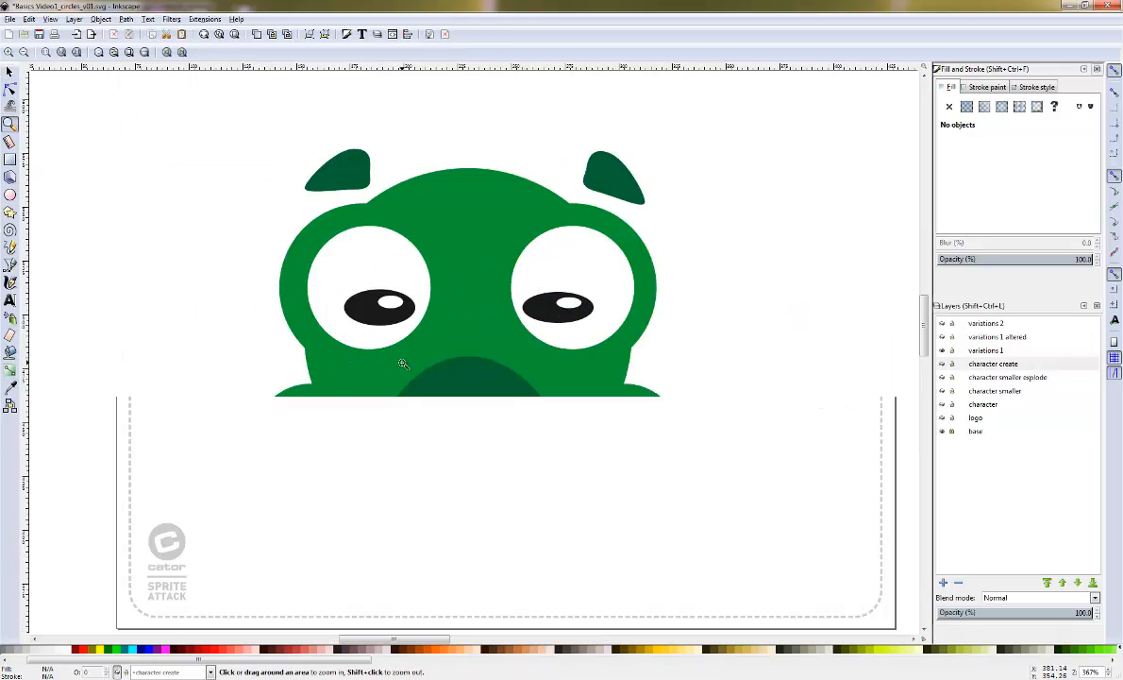
click(9, 72)
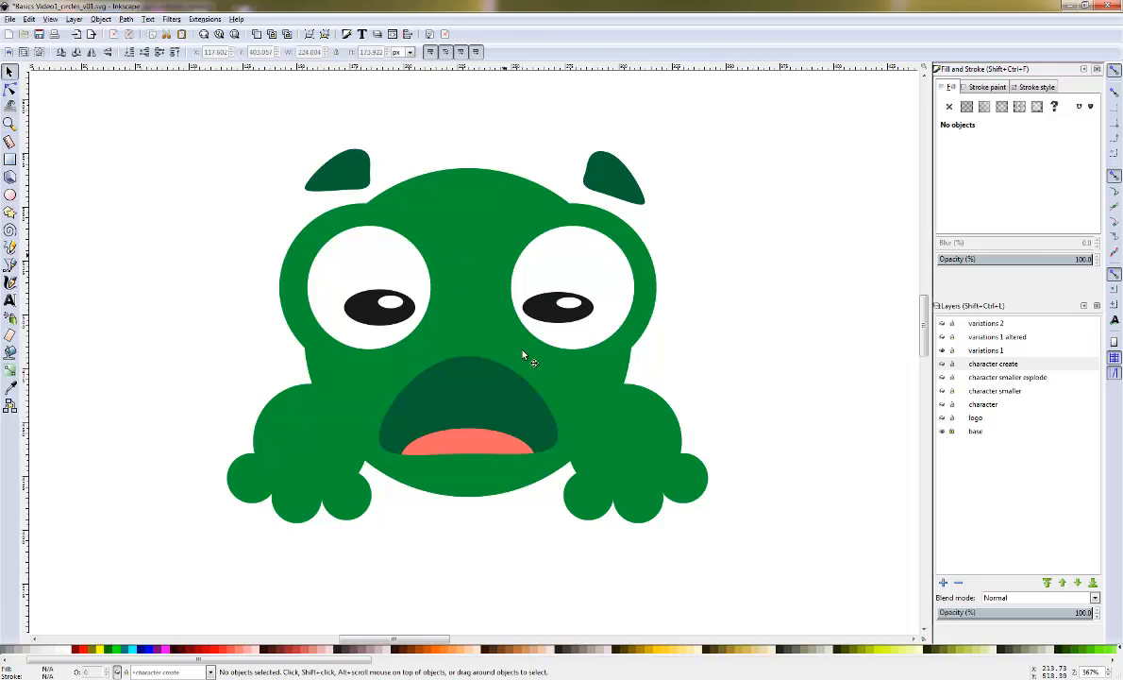
click(647, 427)
drag(647, 427, 737, 358)
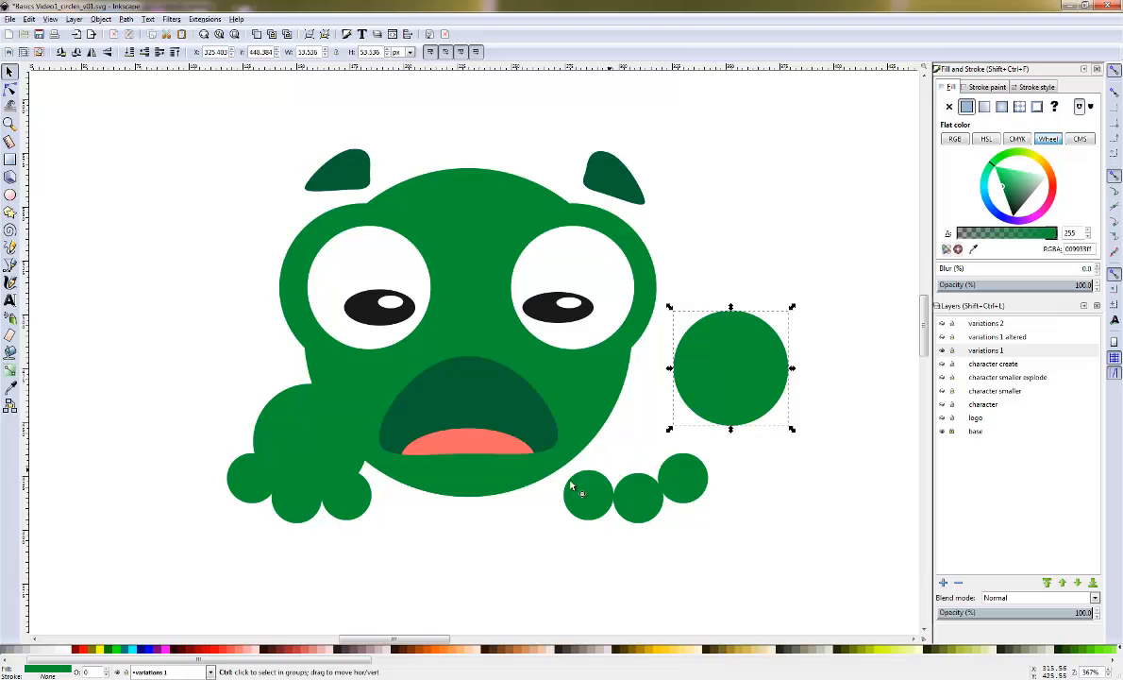
key(ctrl+z)
click(730, 450)
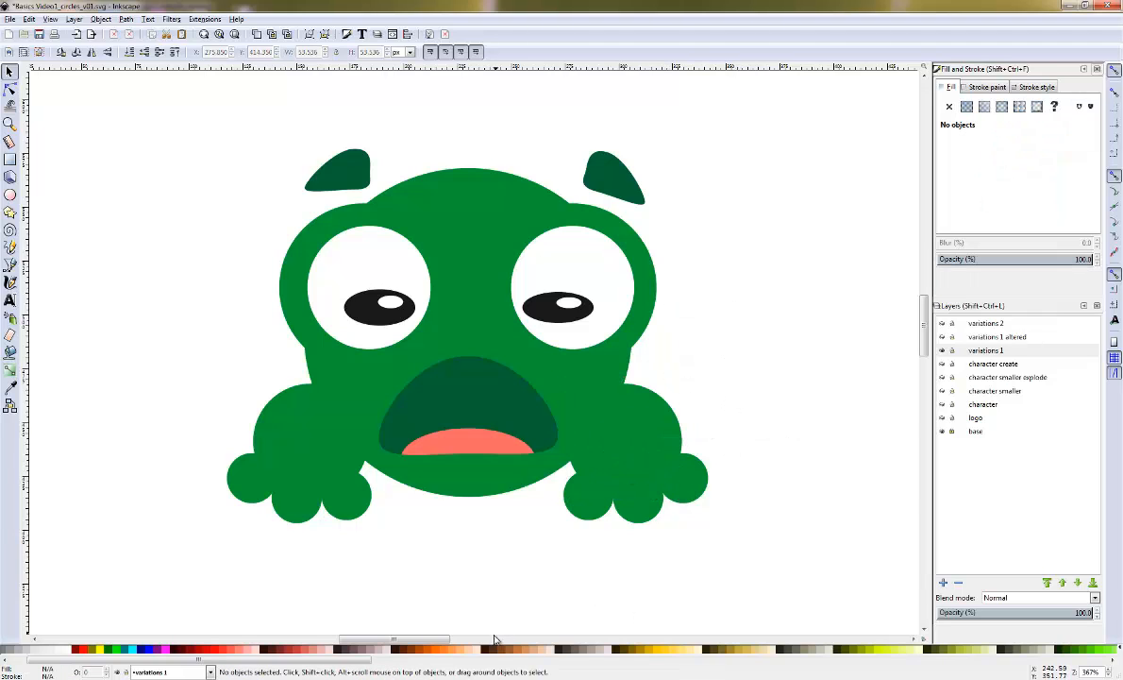
Raise the upper middle node of the light green bug's smile to widen it into a thick, filled grin
click(494, 636)
drag(494, 636, 467, 618)
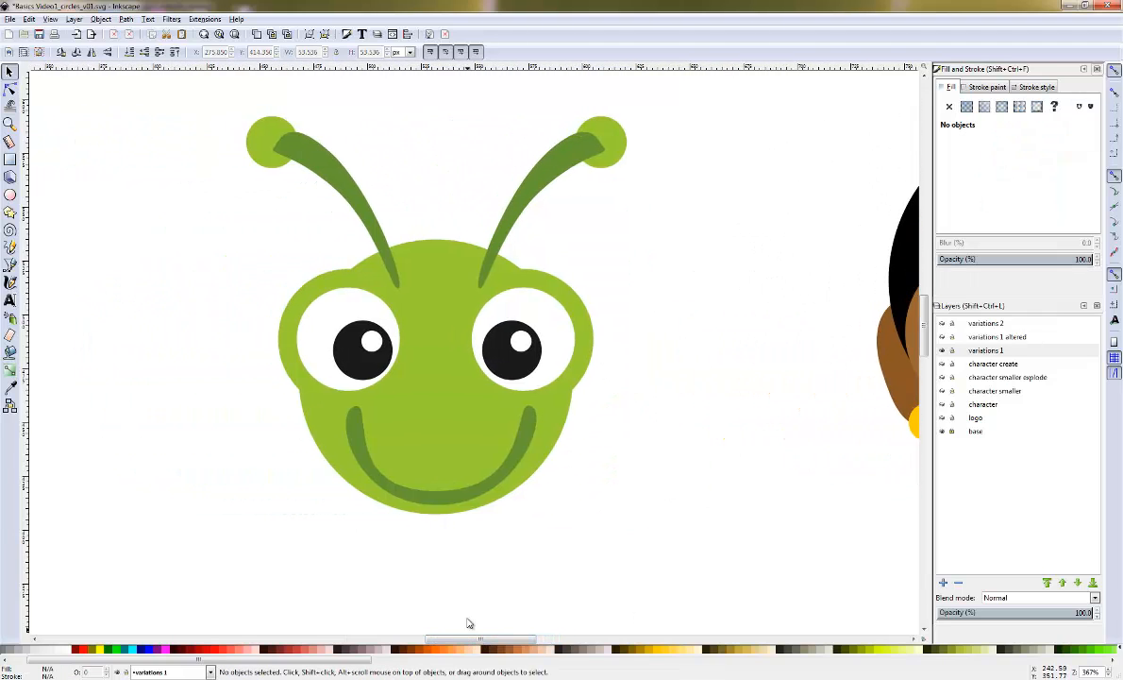
click(438, 502)
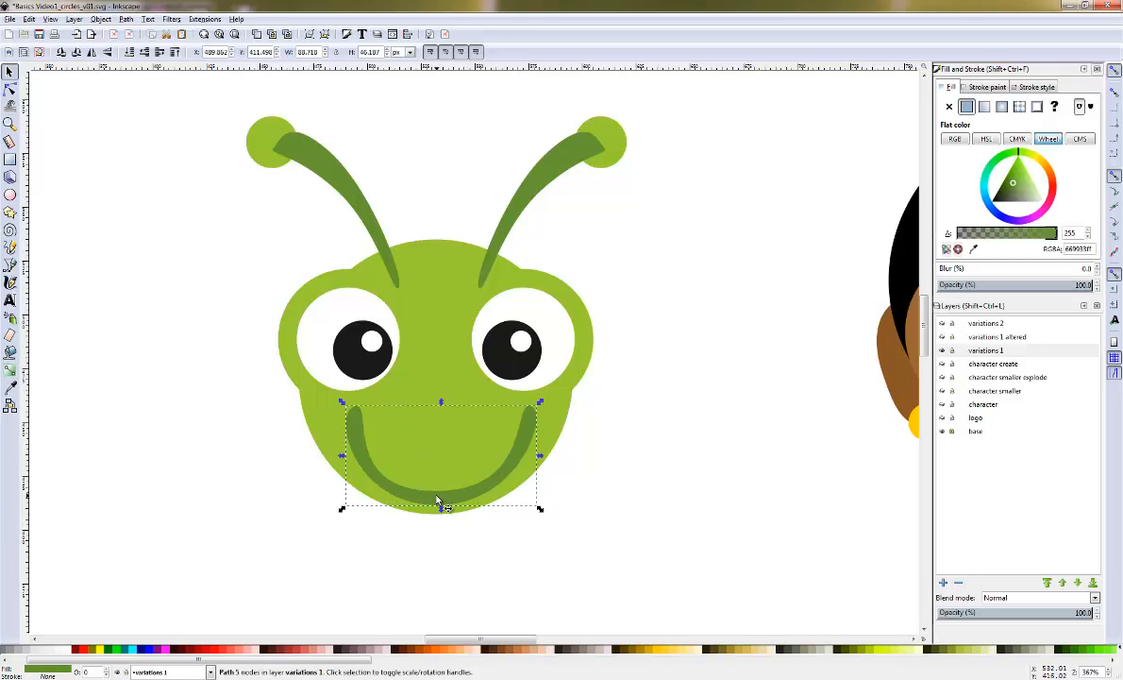
click(11, 88)
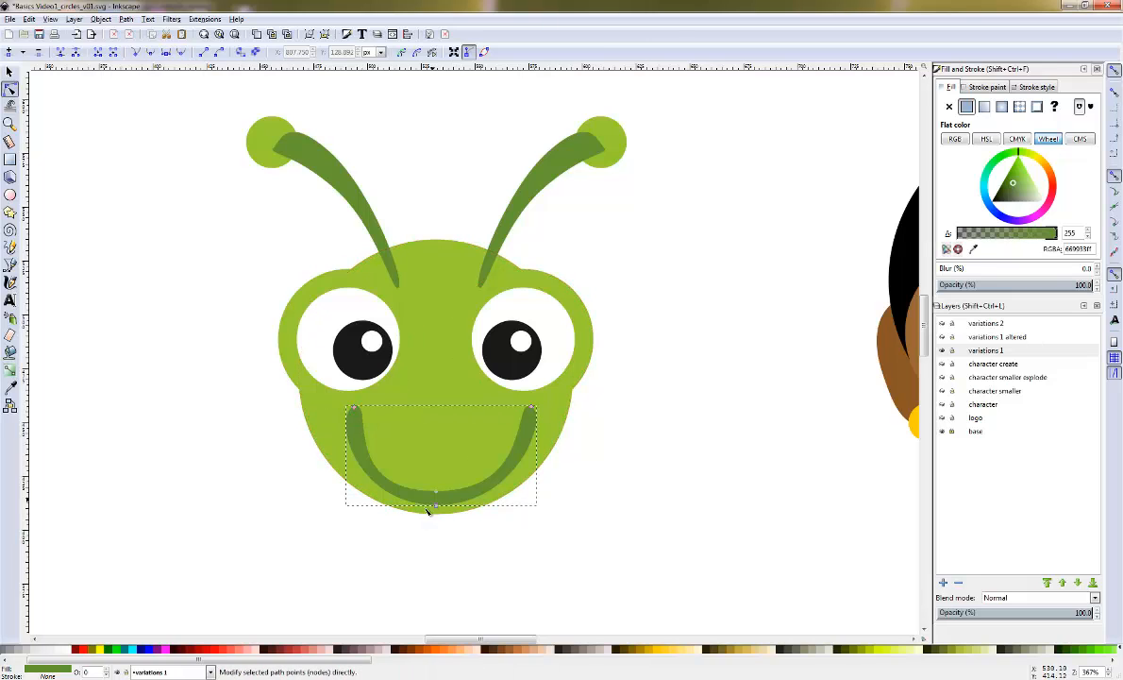
drag(436, 491, 436, 450)
click(618, 509)
Show the variations 1 altered layer alongside variations 1
drag(498, 640, 582, 634)
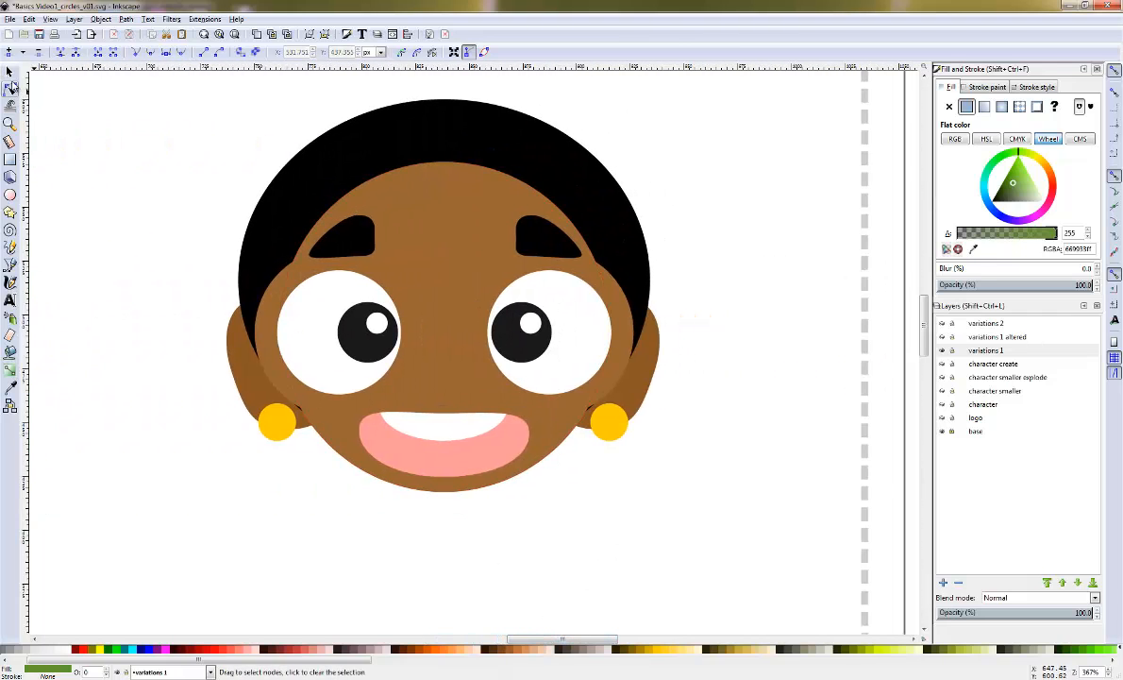
click(9, 71)
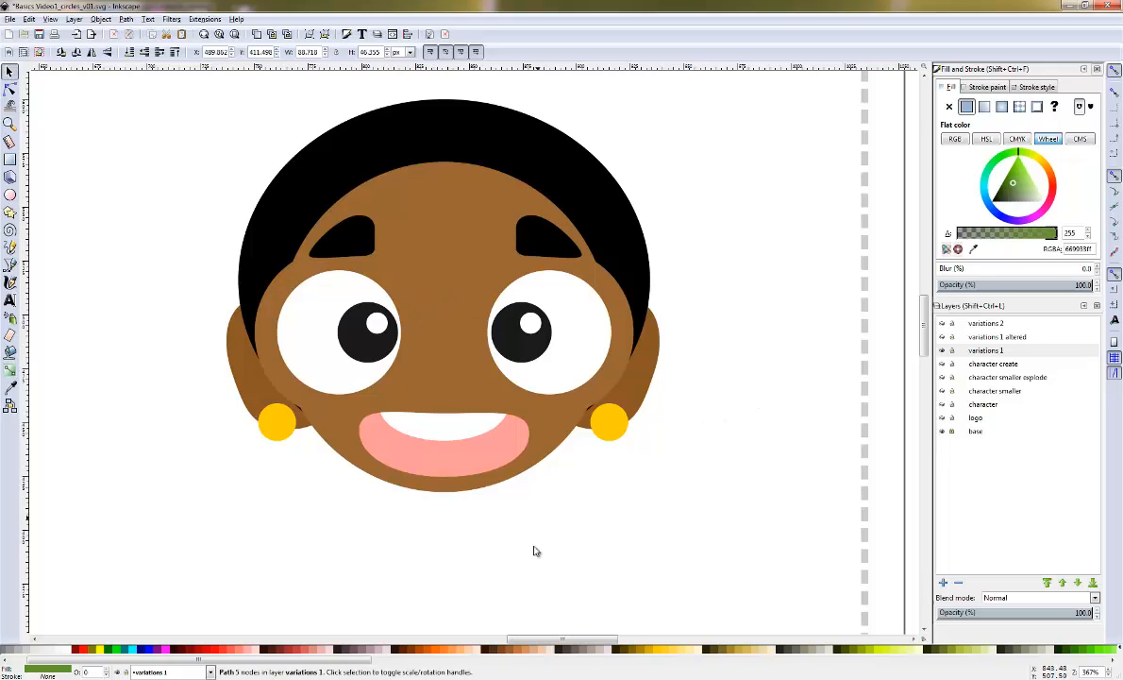
click(503, 533)
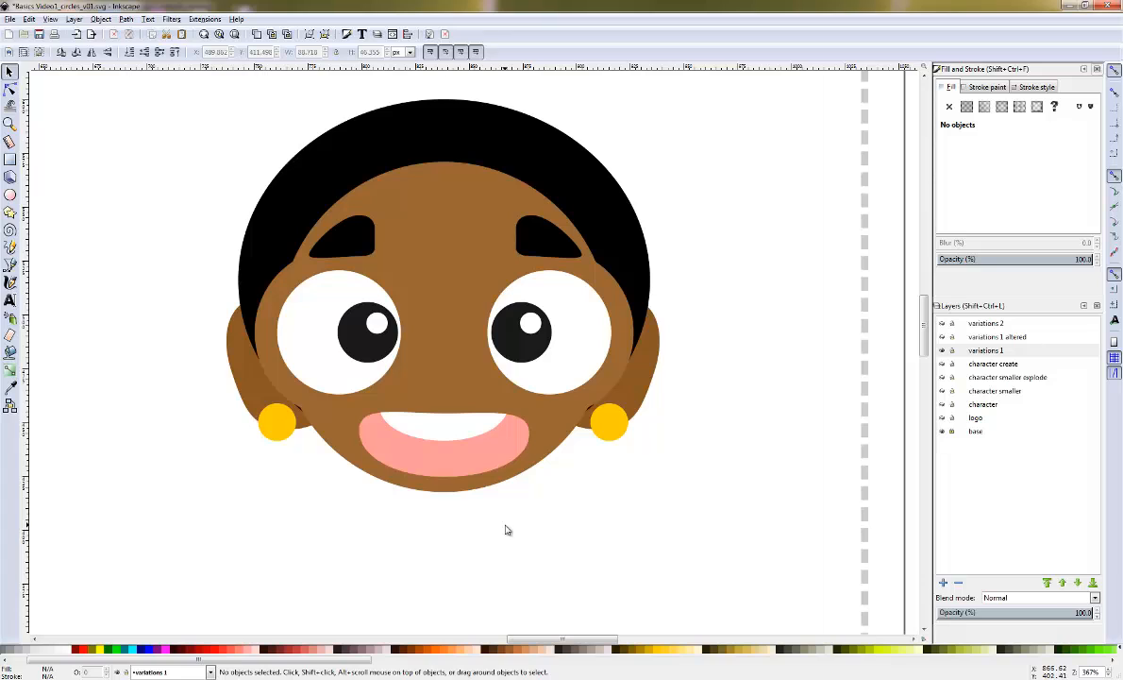
key(5)
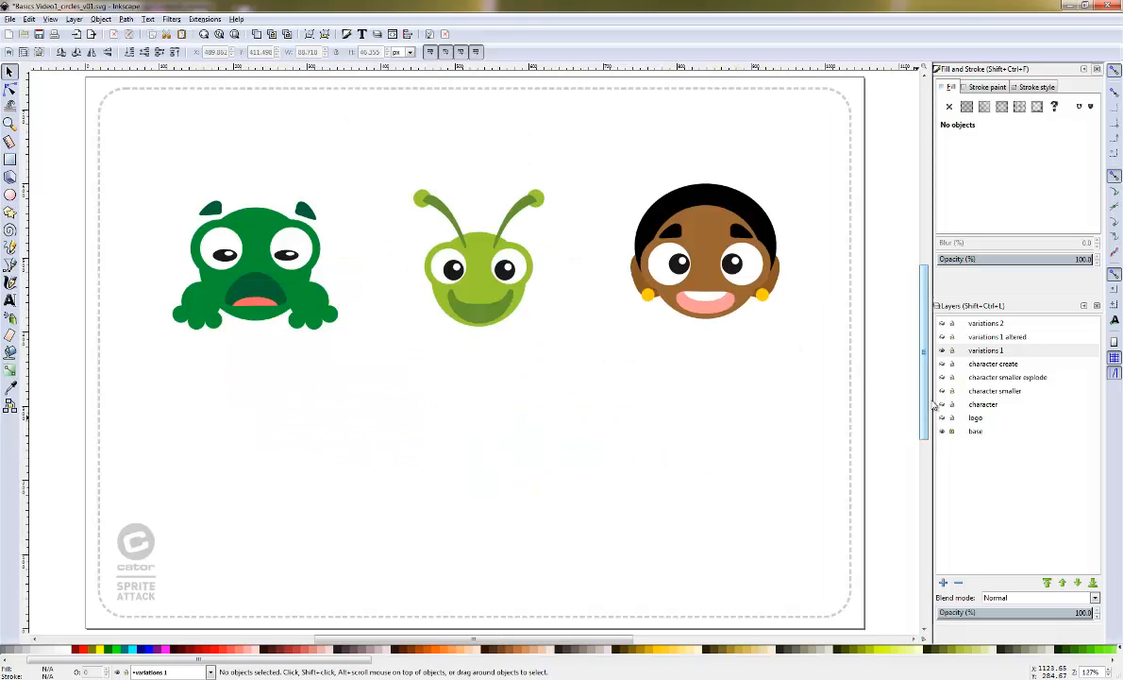
click(942, 344)
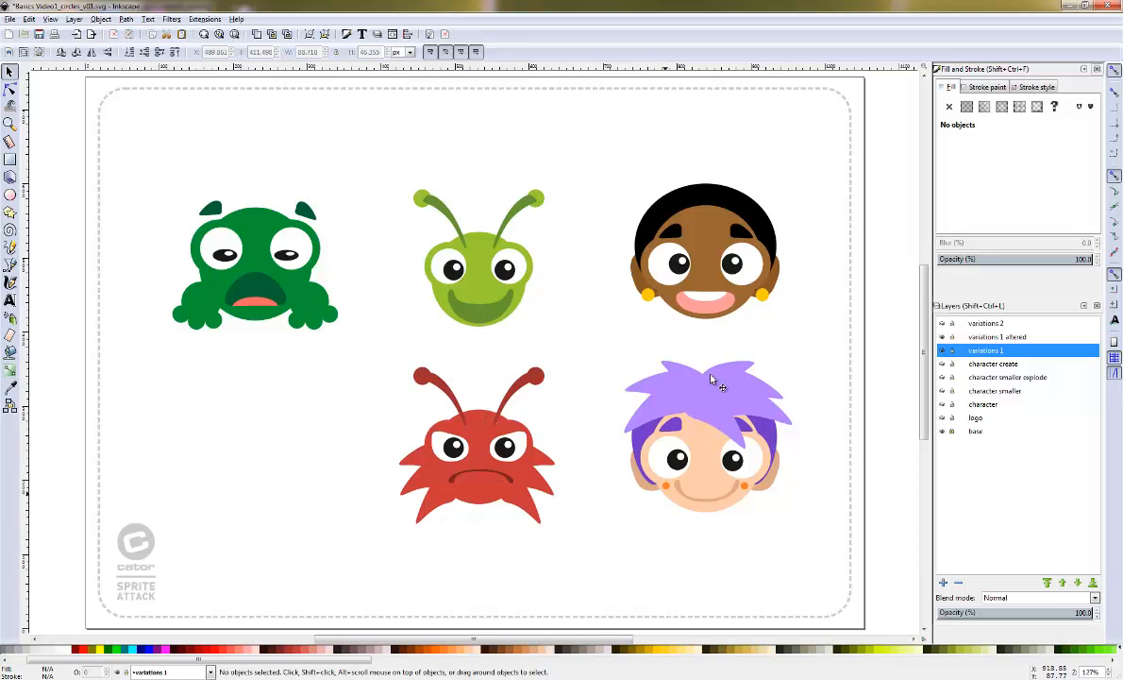
Delete the light purple hair pieces around the purple-haired character's fringe strand, and move that remaining strand above the head
click(746, 444)
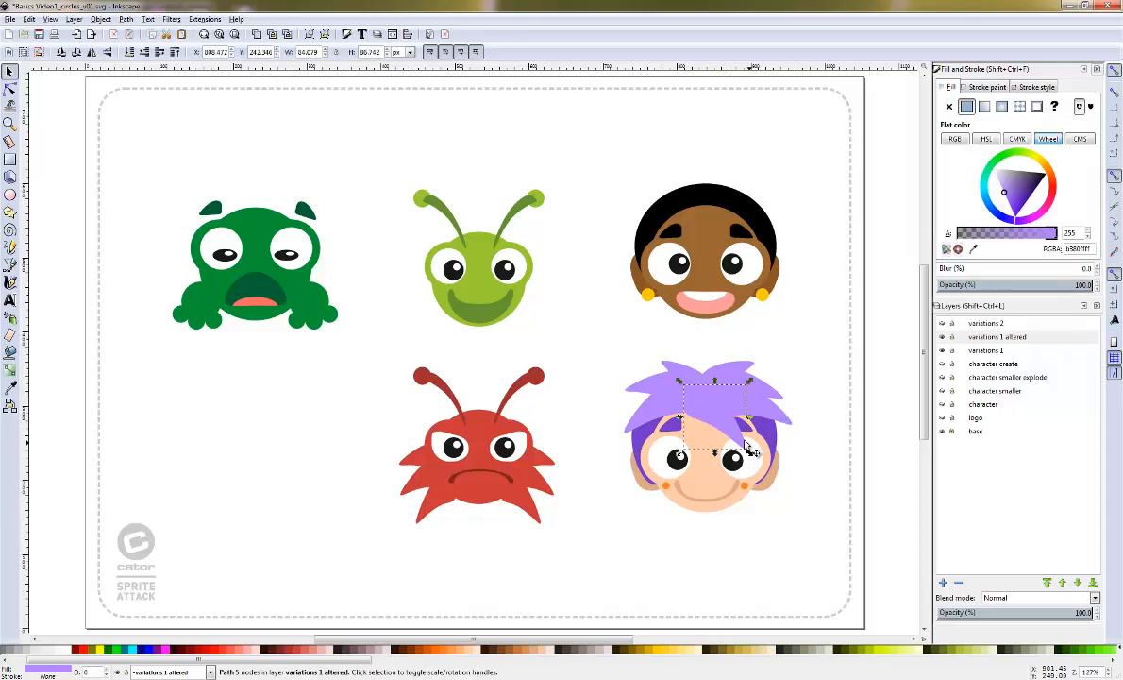
drag(609, 349, 791, 437)
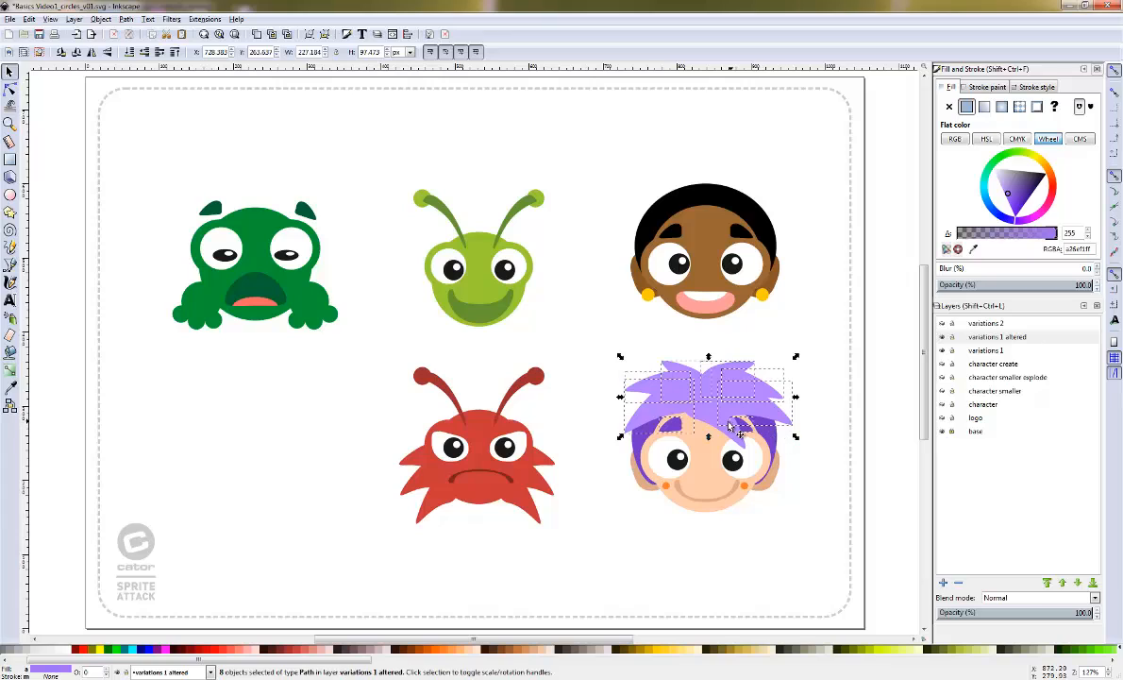
key(Delete)
drag(722, 422, 797, 373)
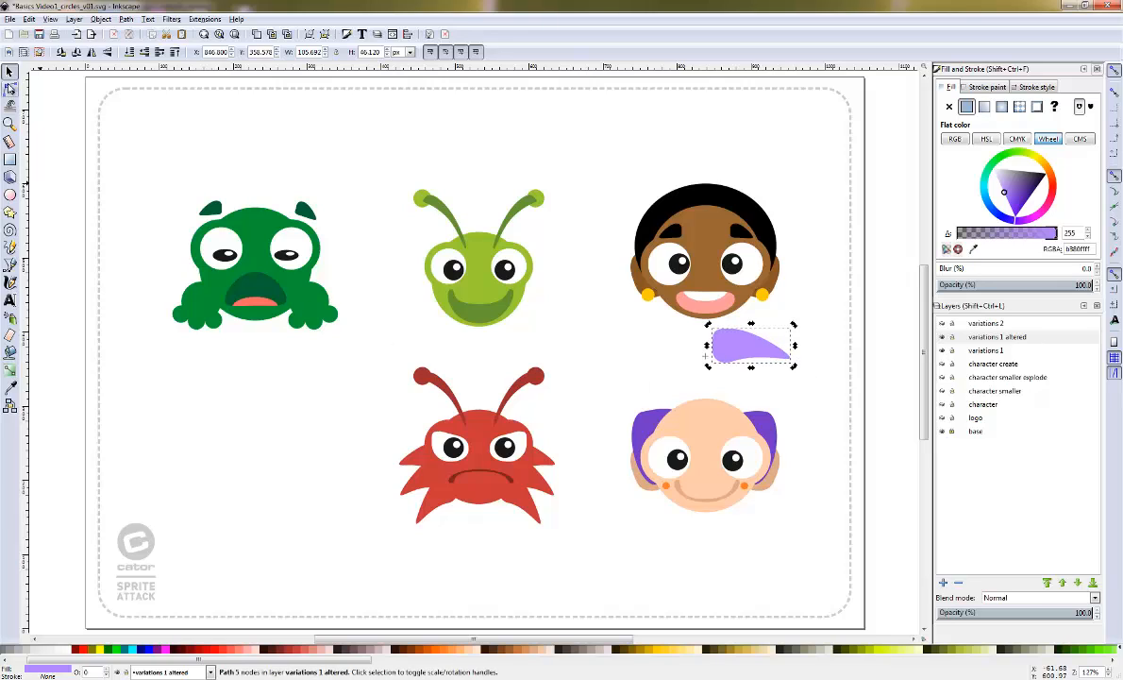
Try reshaping the loose purple hair strand by moving its upper nodes
key(n)
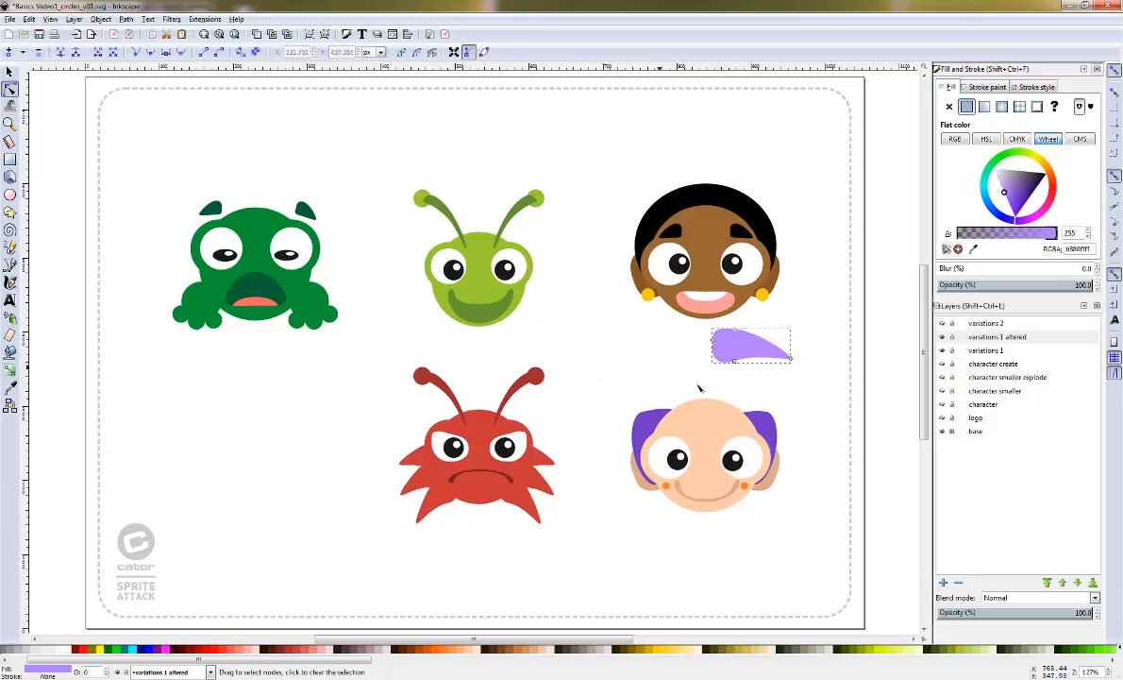
click(737, 331)
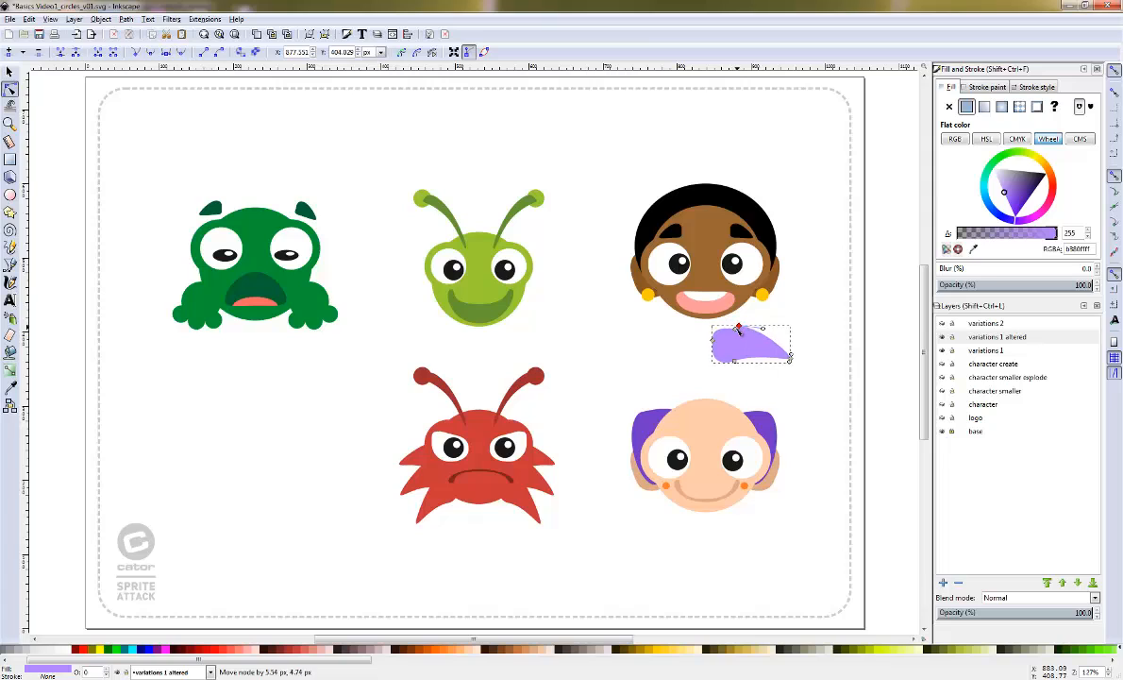
mouse_move(737, 330)
mouse_down()
mouse_move(703, 309)
mouse_move(758, 332)
mouse_up()
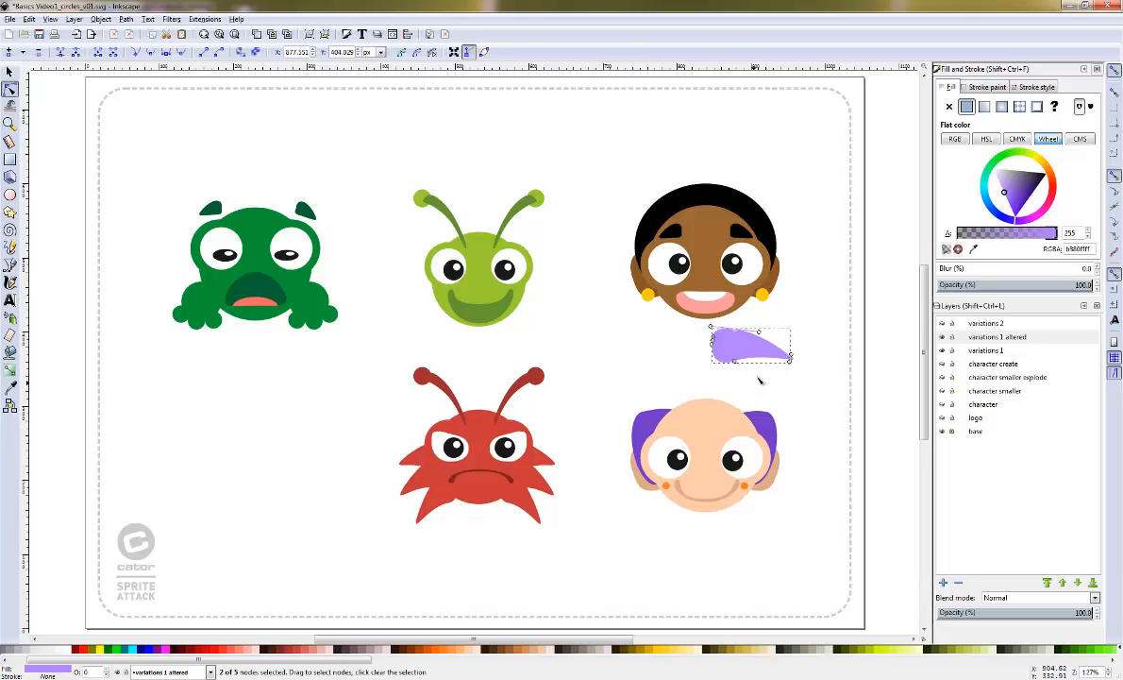
Undo the reshaping and moving of the purple strand and the deletion of the surrounding hair pieces
key(ctrl+z)
key(ctrl+z)
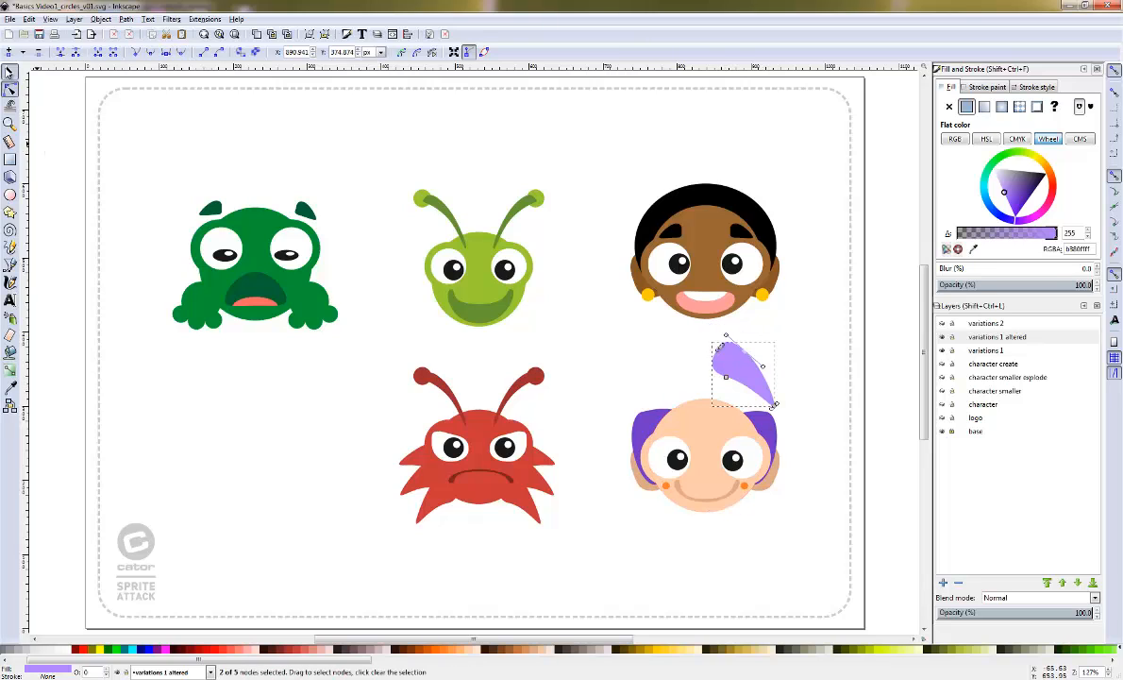
click(7, 71)
key(ctrl+z)
key(ctrl+z)
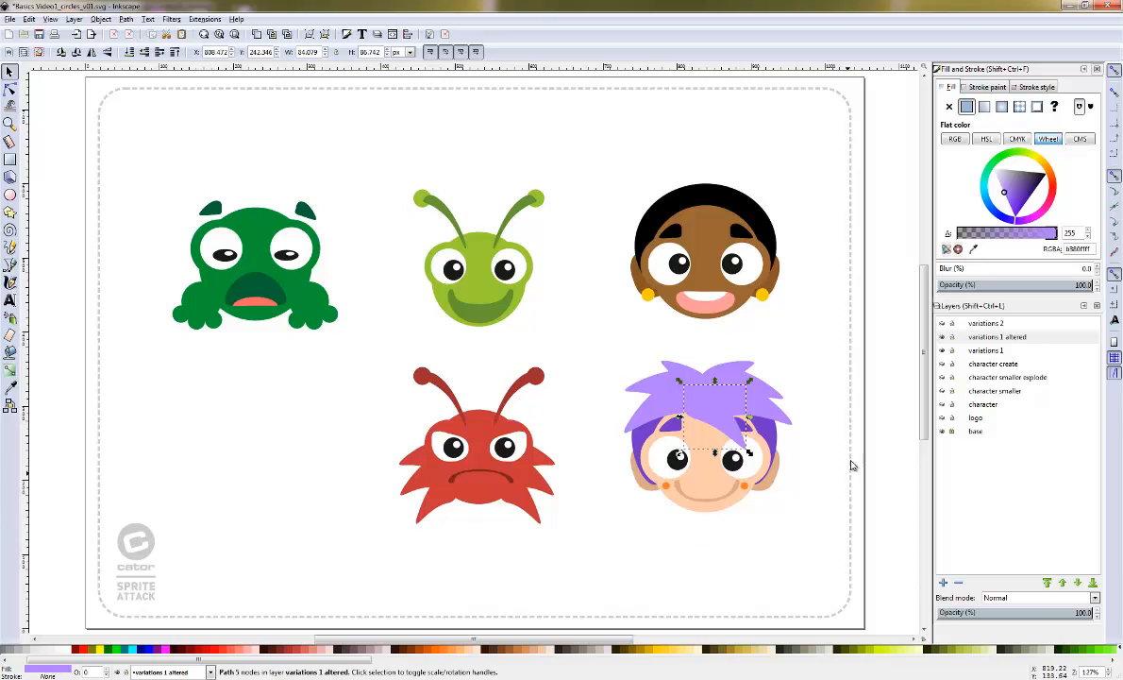
Recolour the lower right hair strand of the purple-haired character orange (#FF7F2A) and the strand above it yellow
click(807, 387)
click(768, 413)
click(766, 406)
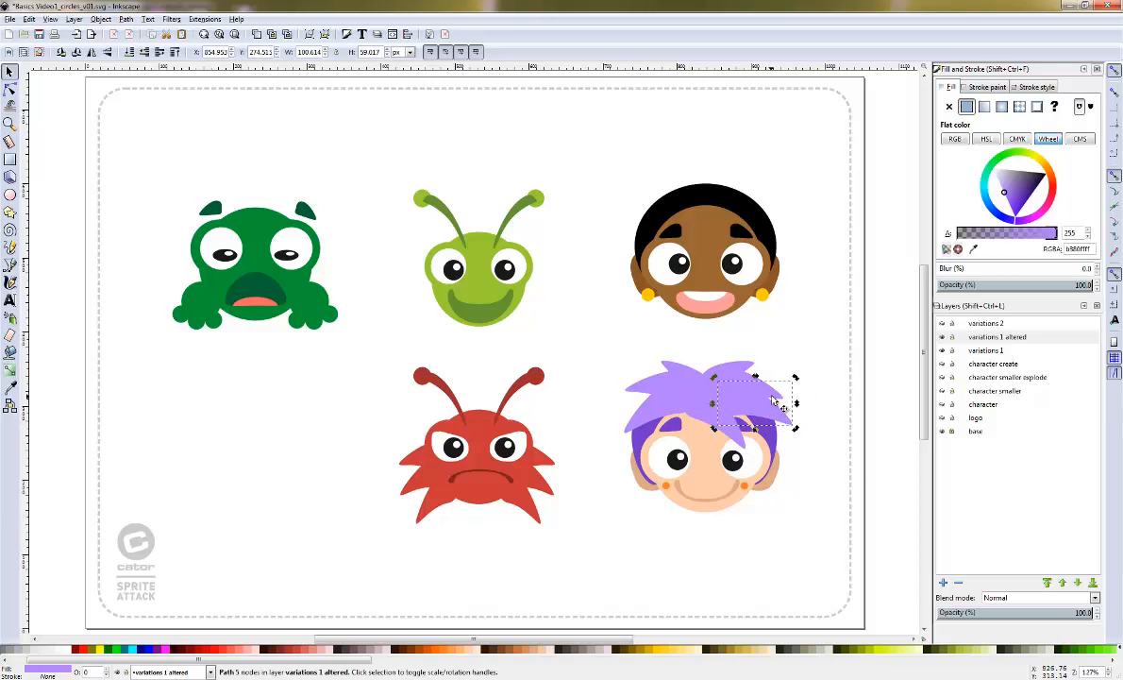
click(461, 649)
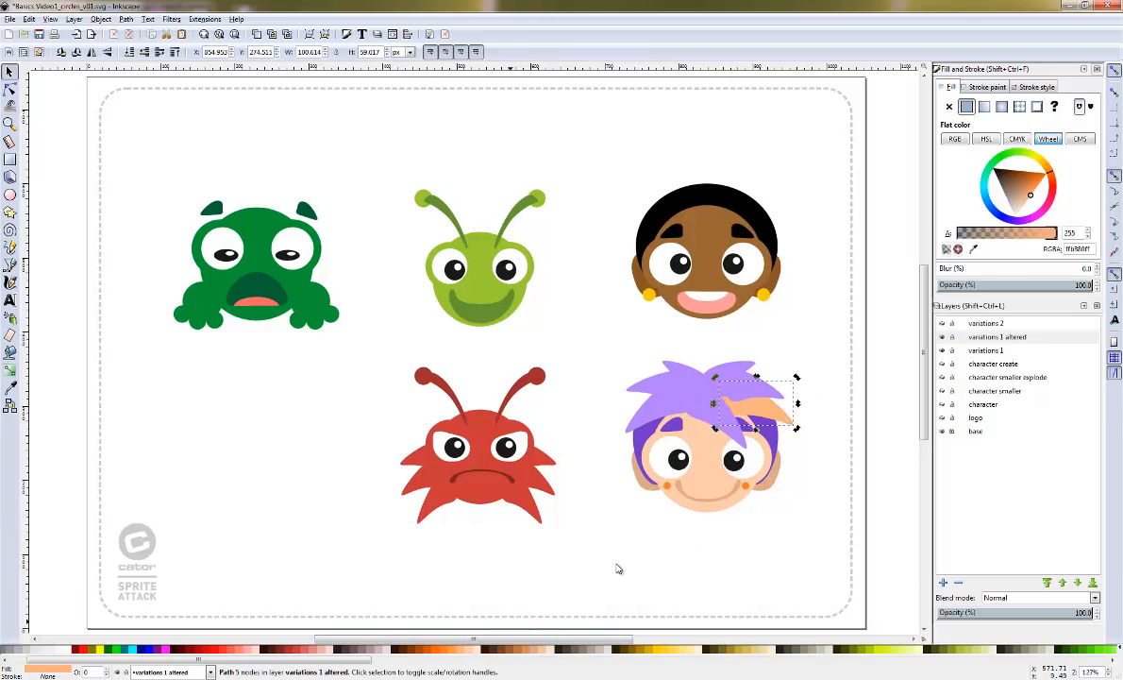
click(444, 649)
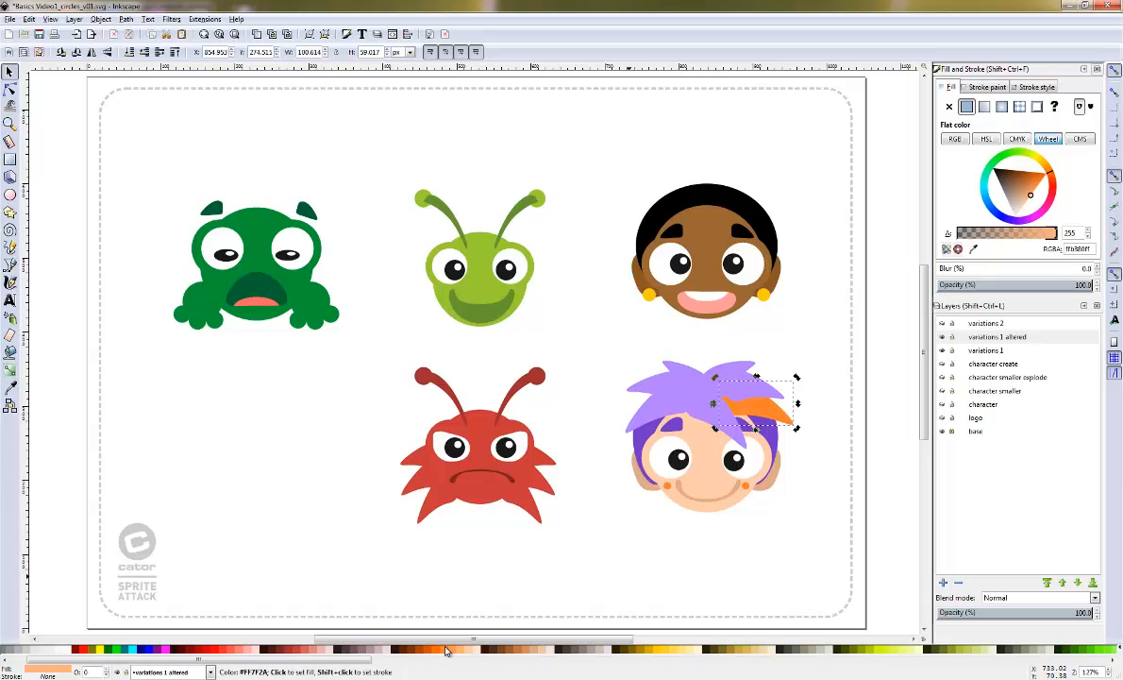
click(754, 403)
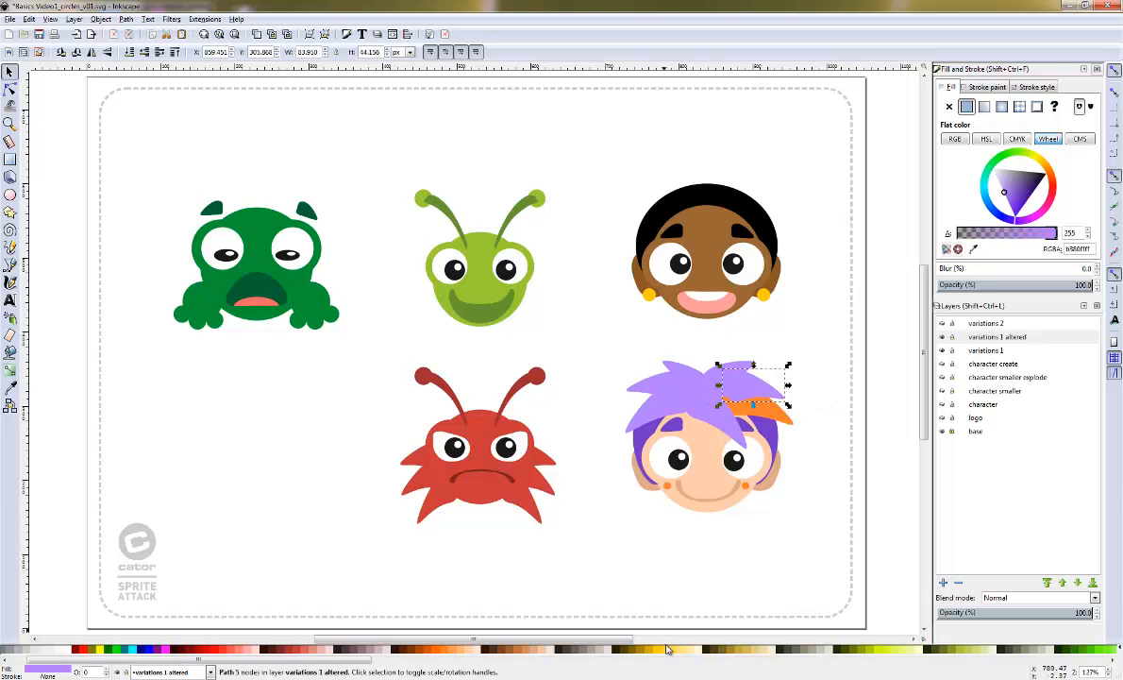
click(666, 650)
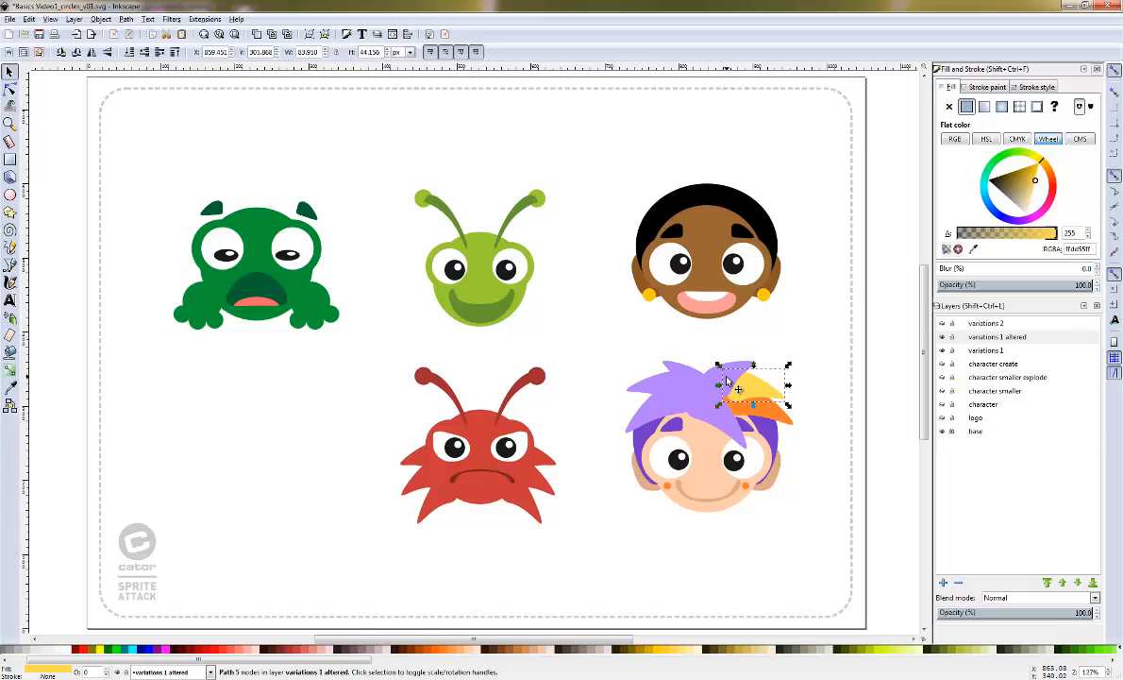
Fill the upper right hair strand with dusty pink and the upper left strand with red
click(727, 380)
click(315, 649)
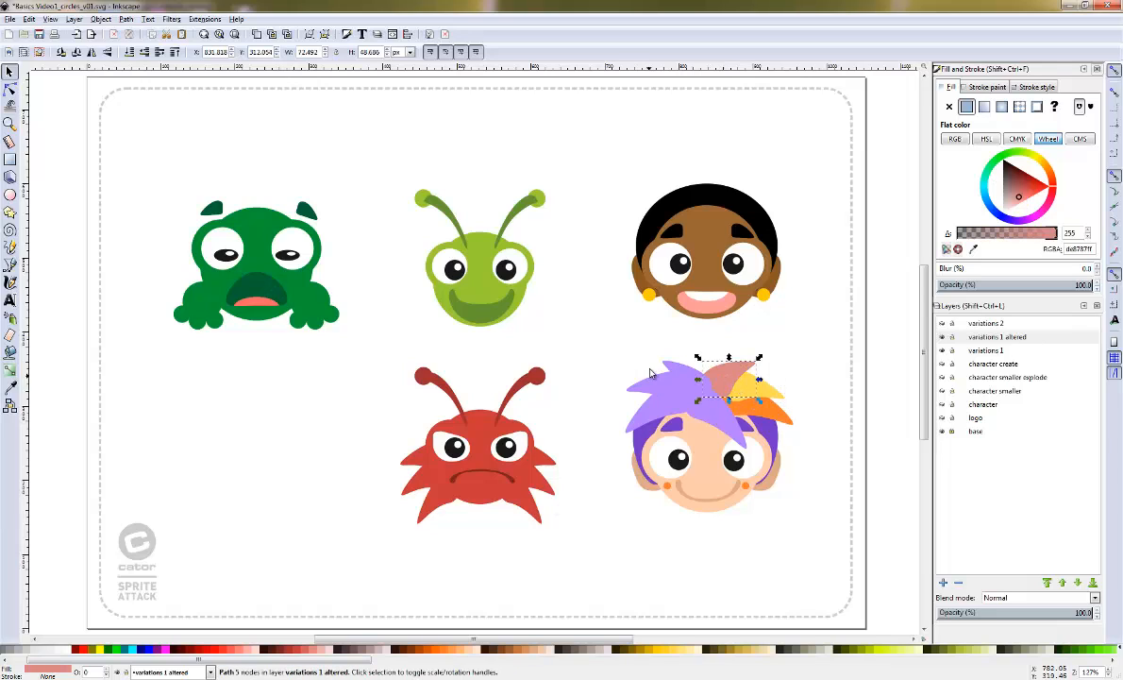
click(686, 370)
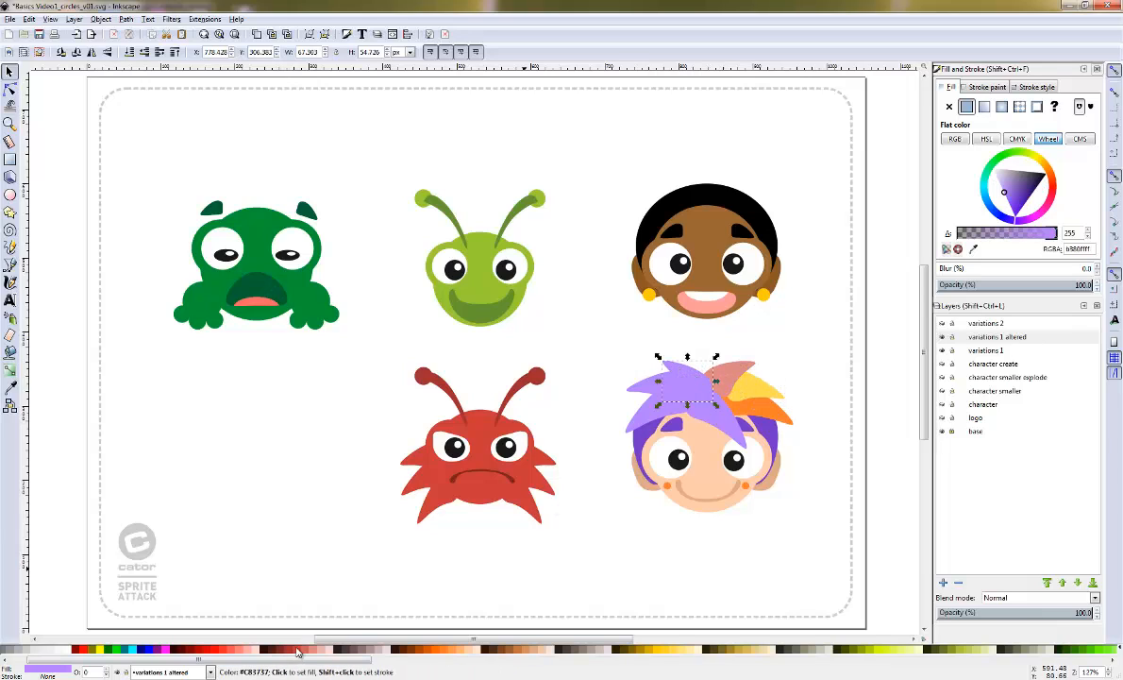
click(280, 650)
Fill the left hair strand with Navy (#000080) and the strand below it with magenta
click(646, 391)
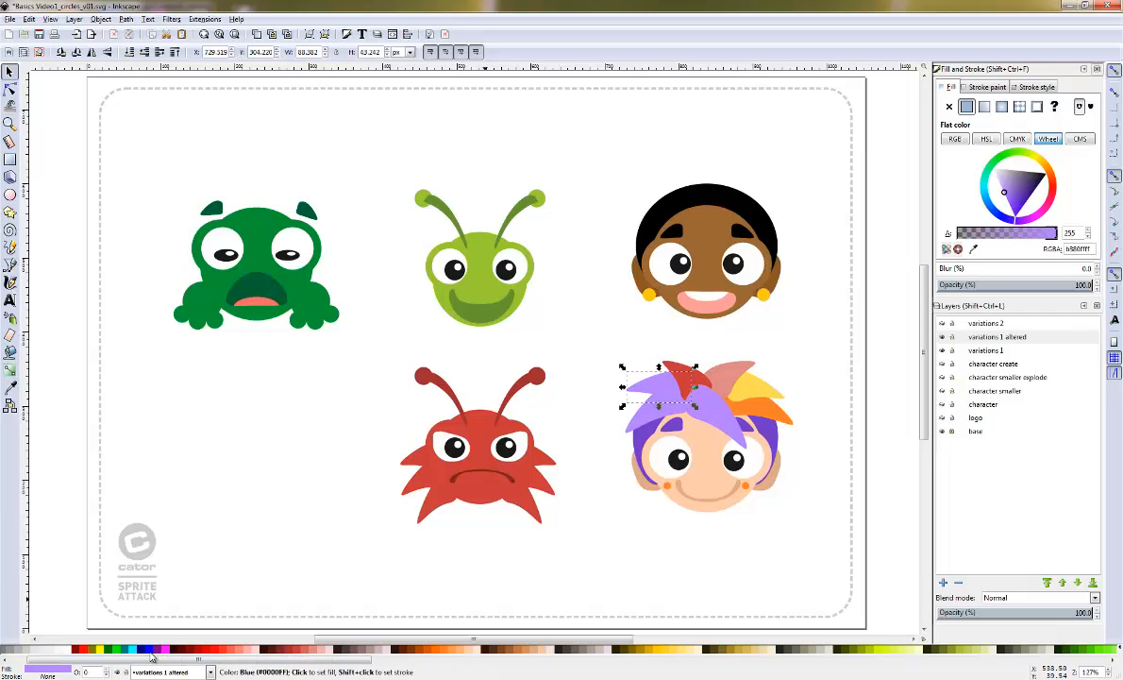
click(142, 650)
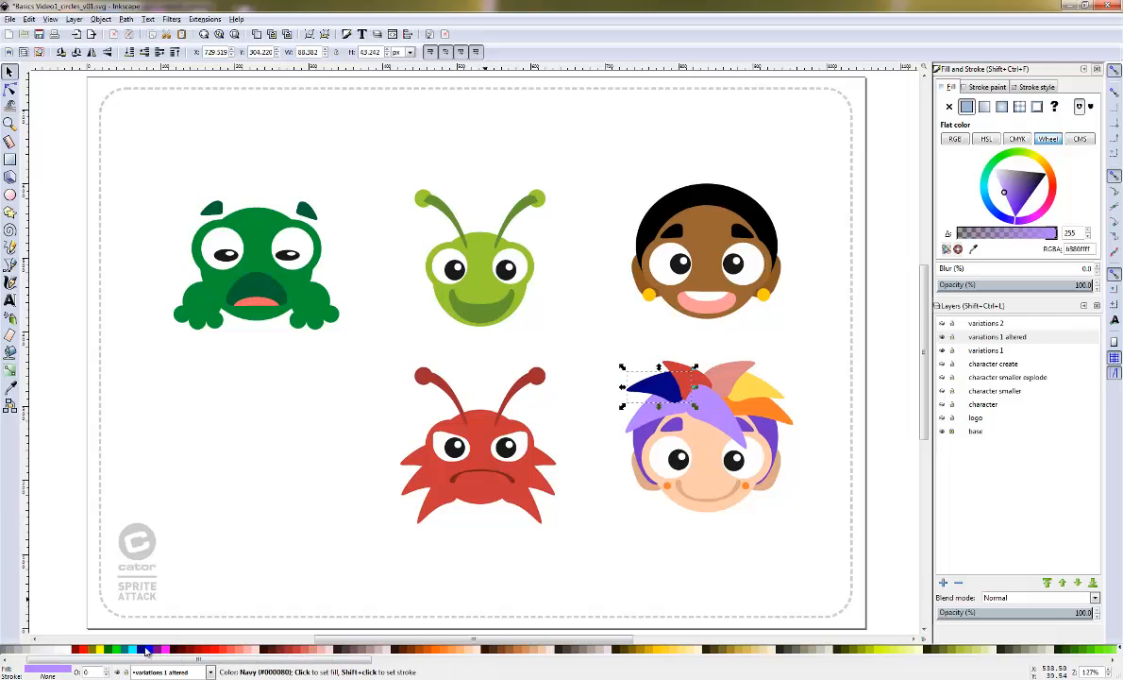
click(628, 427)
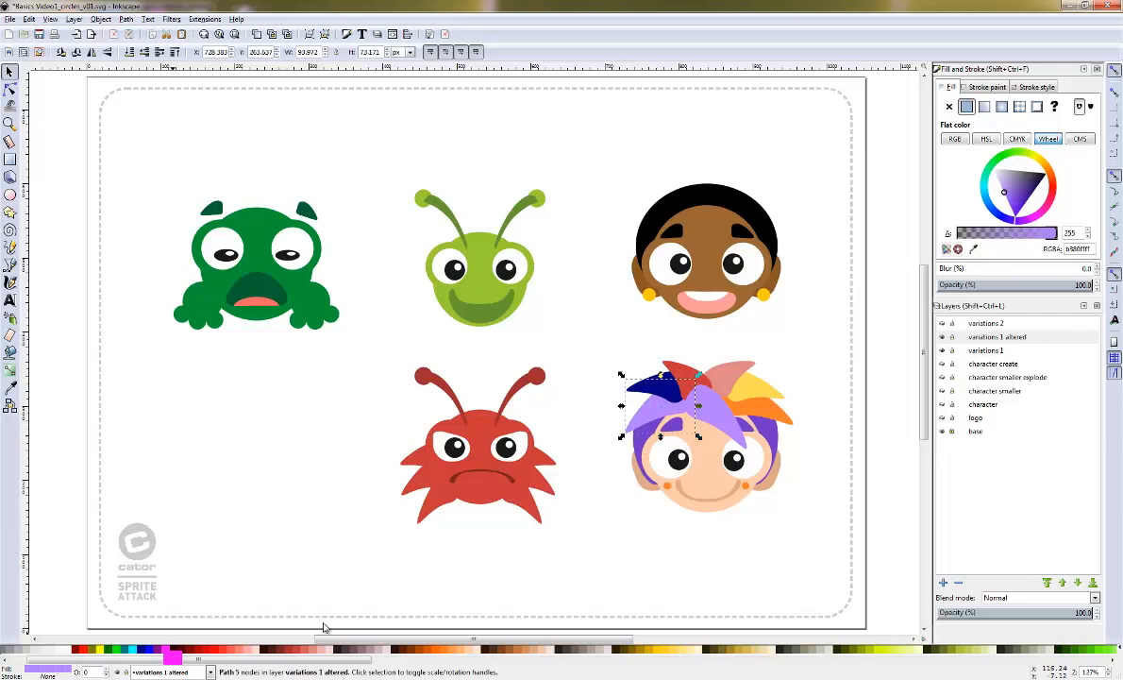
click(164, 649)
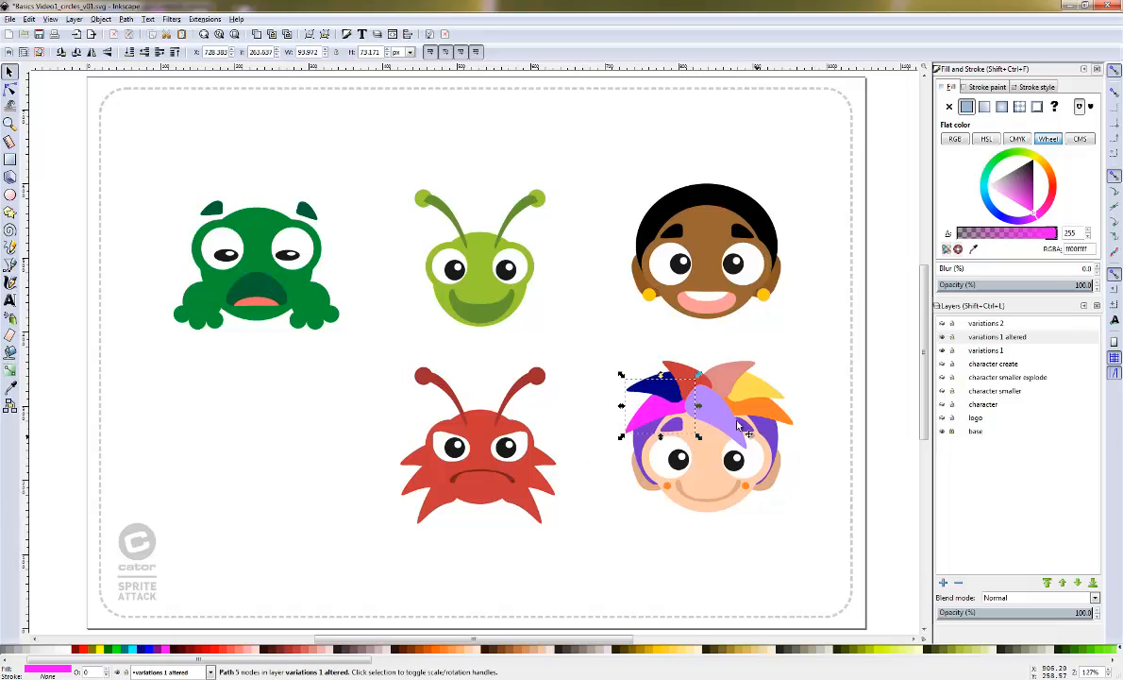
Select all the multicoloured hair strands together with the eyebrows and fill them with light brown #D38D5F
click(676, 370)
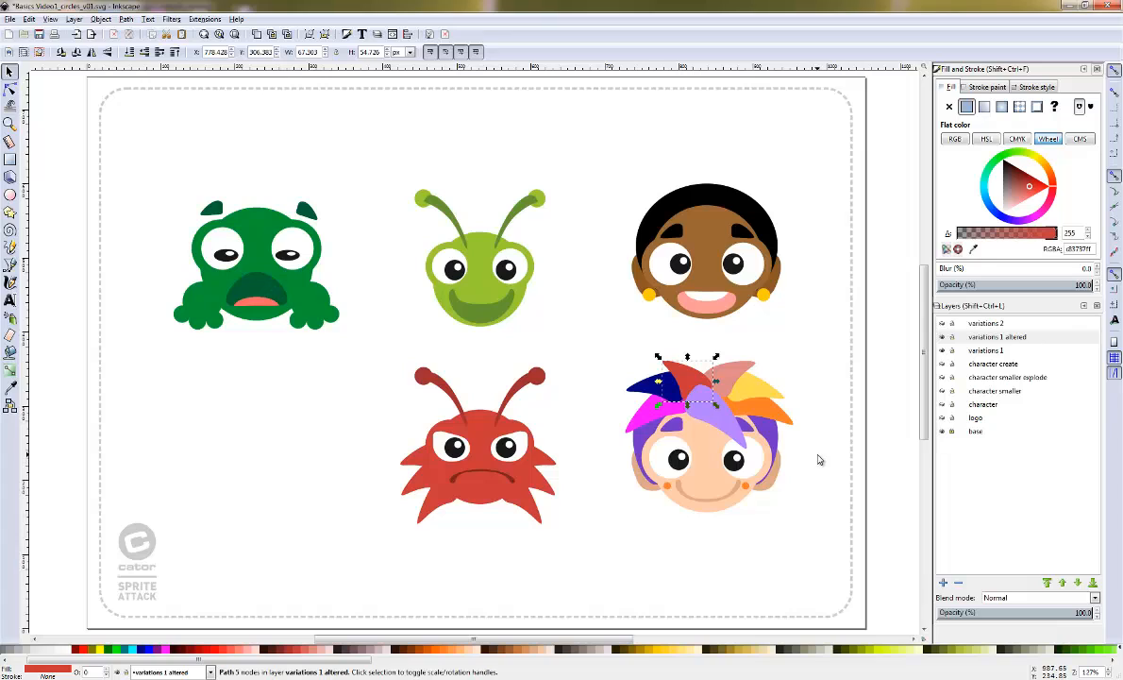
drag(594, 350, 832, 441)
shift+click(715, 412)
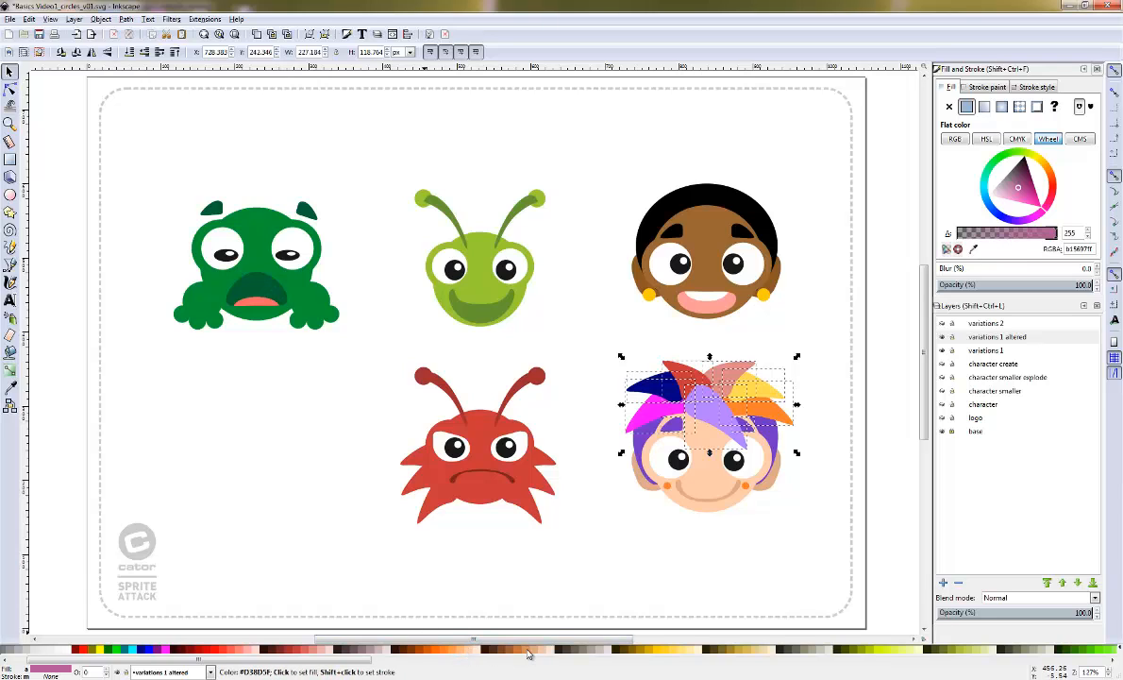
click(529, 649)
click(812, 469)
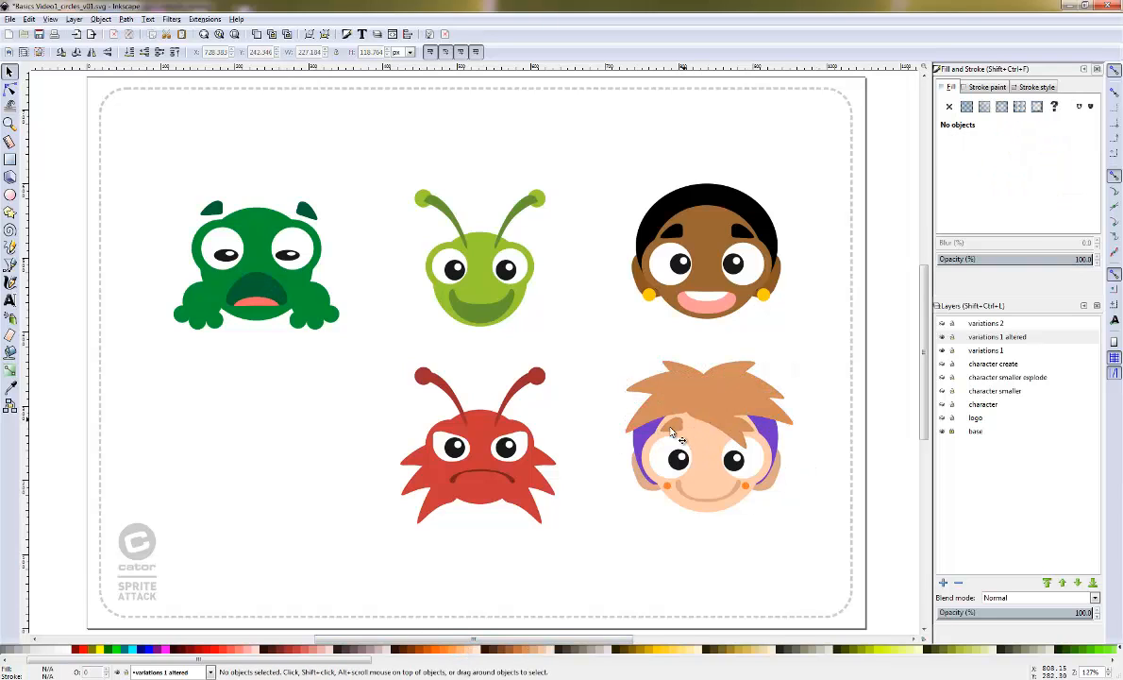
Recolour the two purple side hair pieces behind the fringe with the darker orange-brown #C87137
click(722, 407)
click(723, 444)
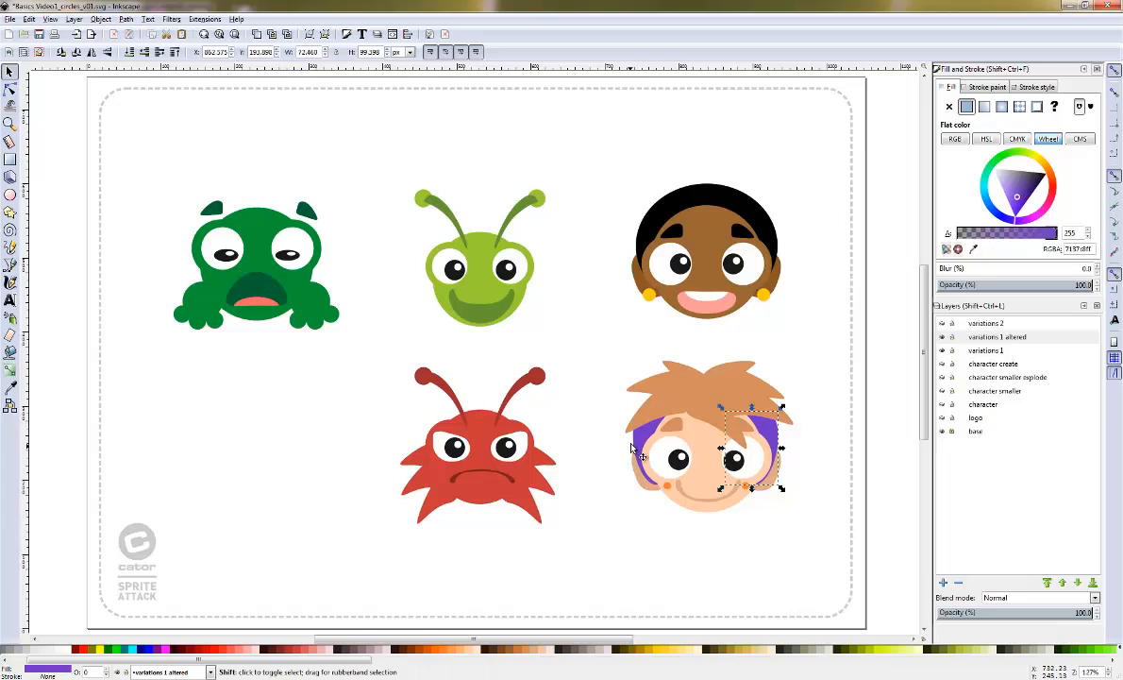
shift+click(647, 451)
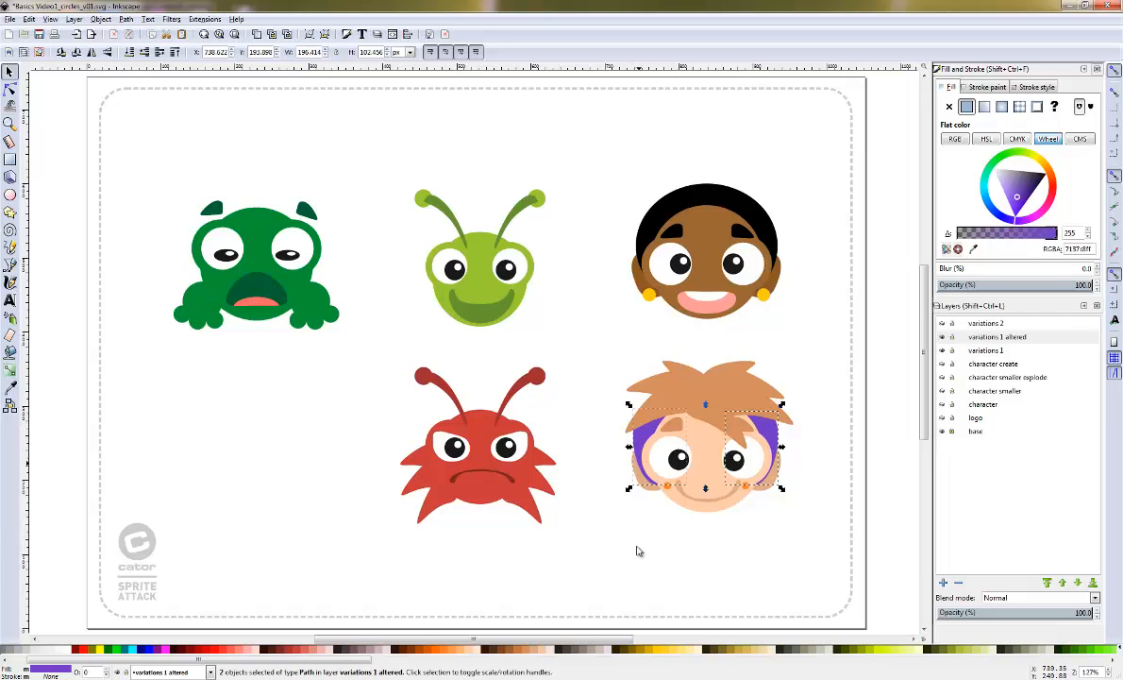
click(519, 649)
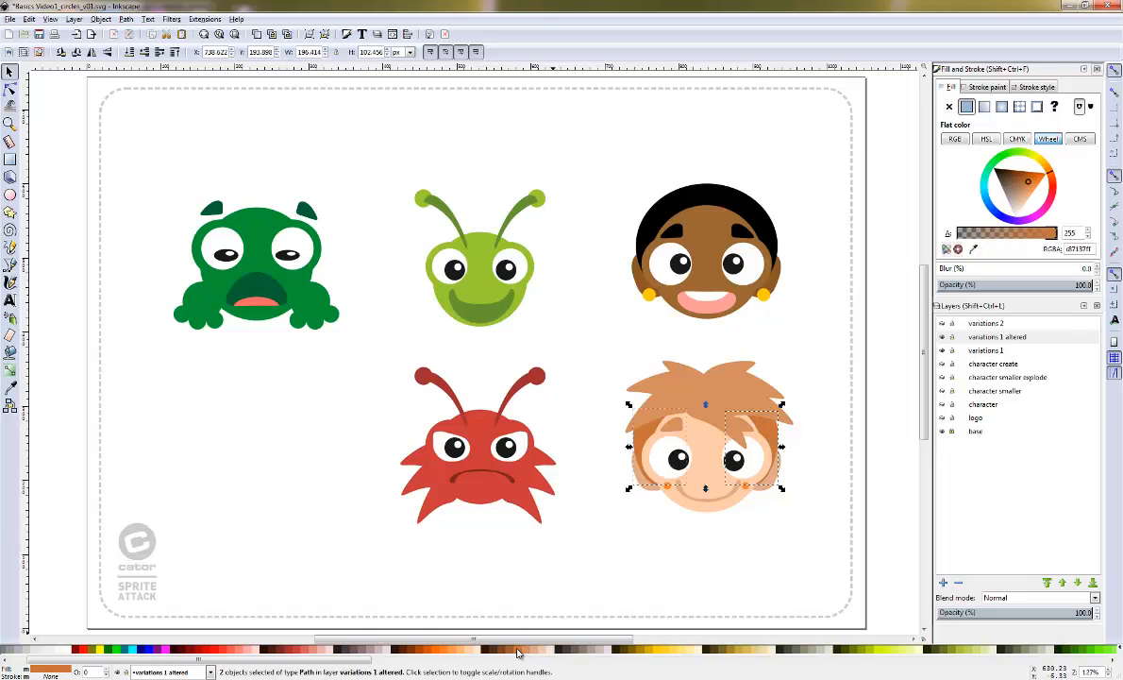
Fill both eyebrows of the brown-haired character with dark brown and clear the selection
click(678, 424)
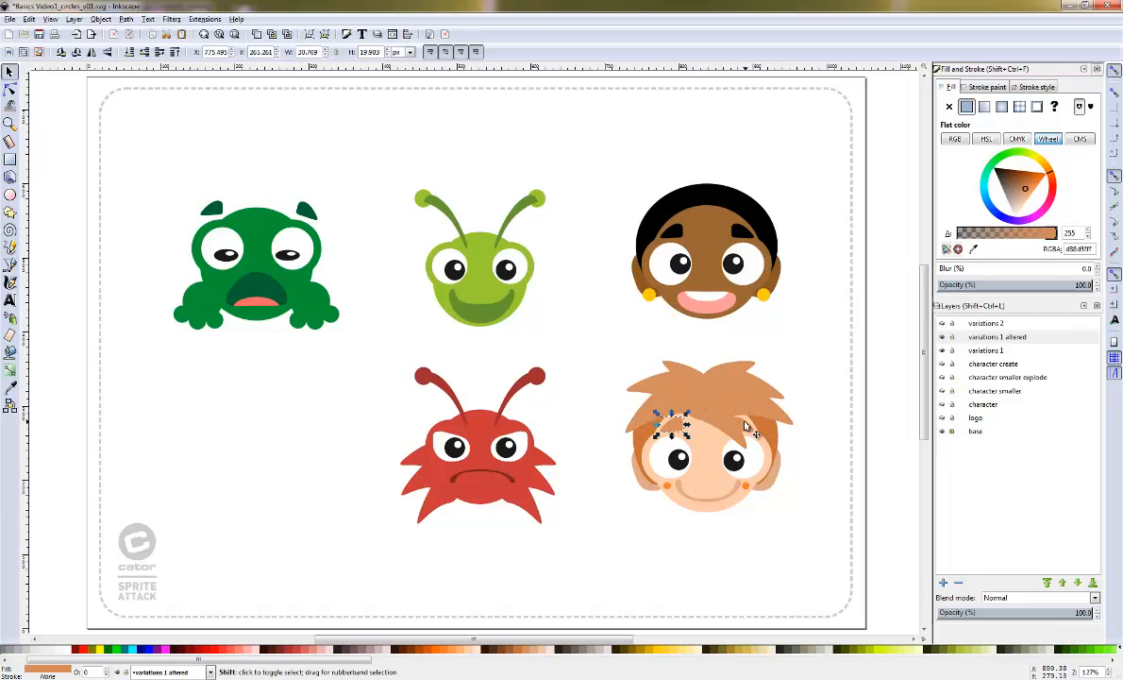
shift+click(743, 423)
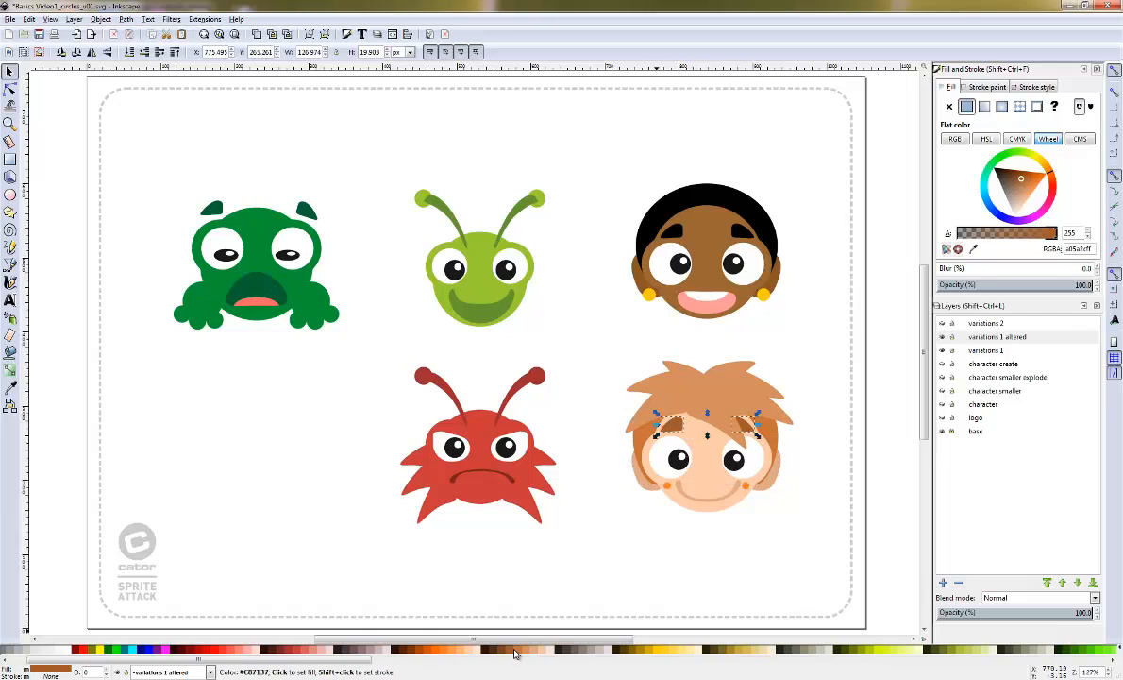
click(823, 582)
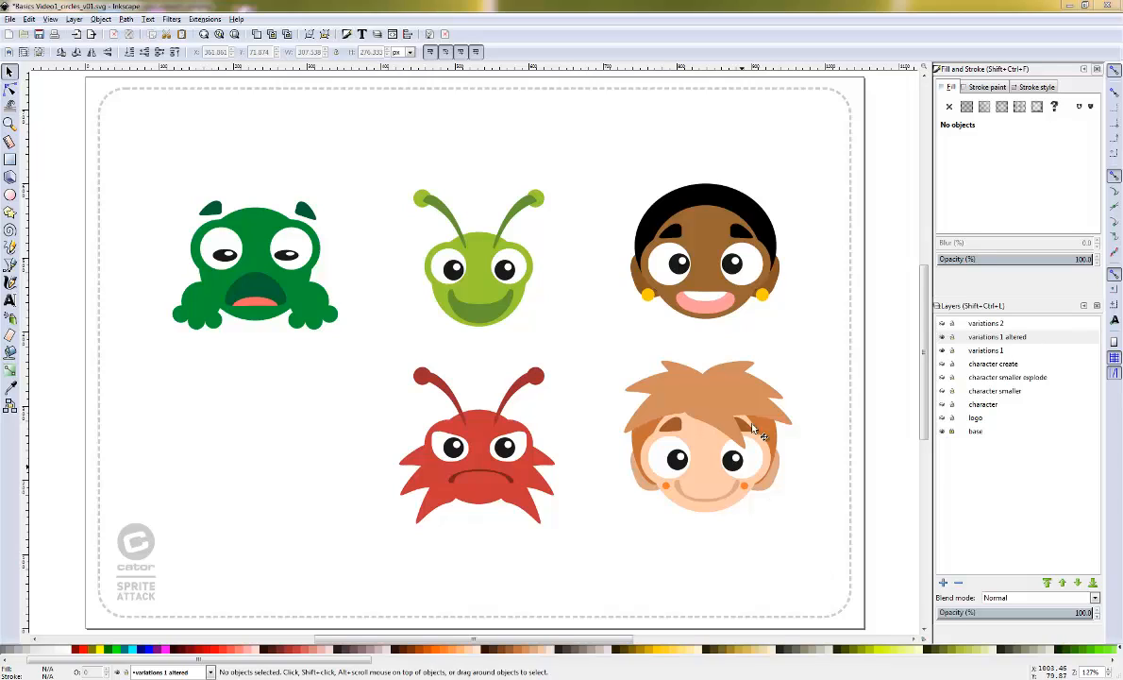
Hide the variations 1 altered and variations 1 layers and show the variations 2 layer
click(943, 337)
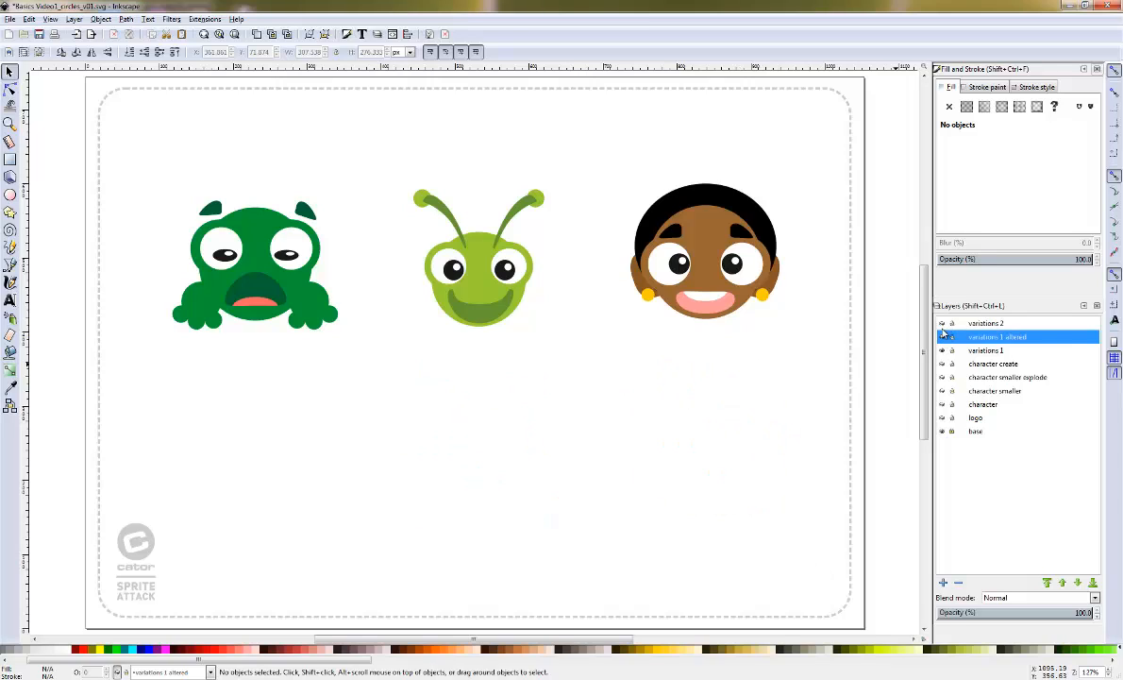
click(943, 351)
click(943, 324)
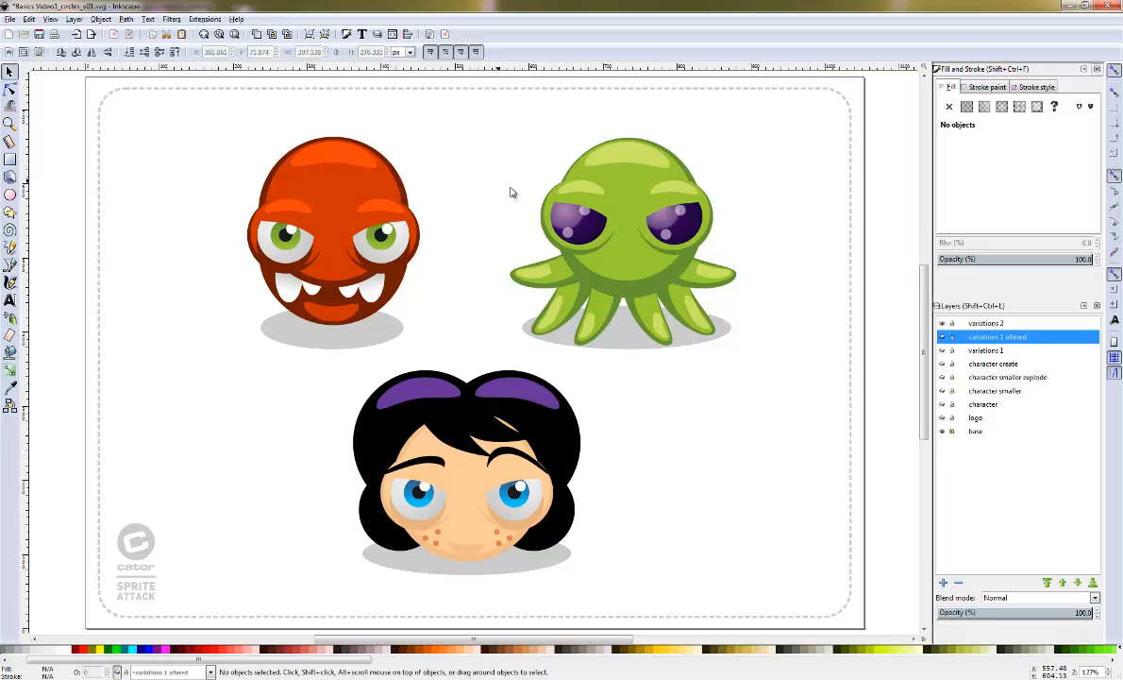
Examine the green octopus's construction by selecting its head shape and forehead highlight, and clear the selection
click(607, 244)
mouse_move(607, 243)
mouse_down()
mouse_move(642, 229)
mouse_move(610, 232)
mouse_up()
click(636, 277)
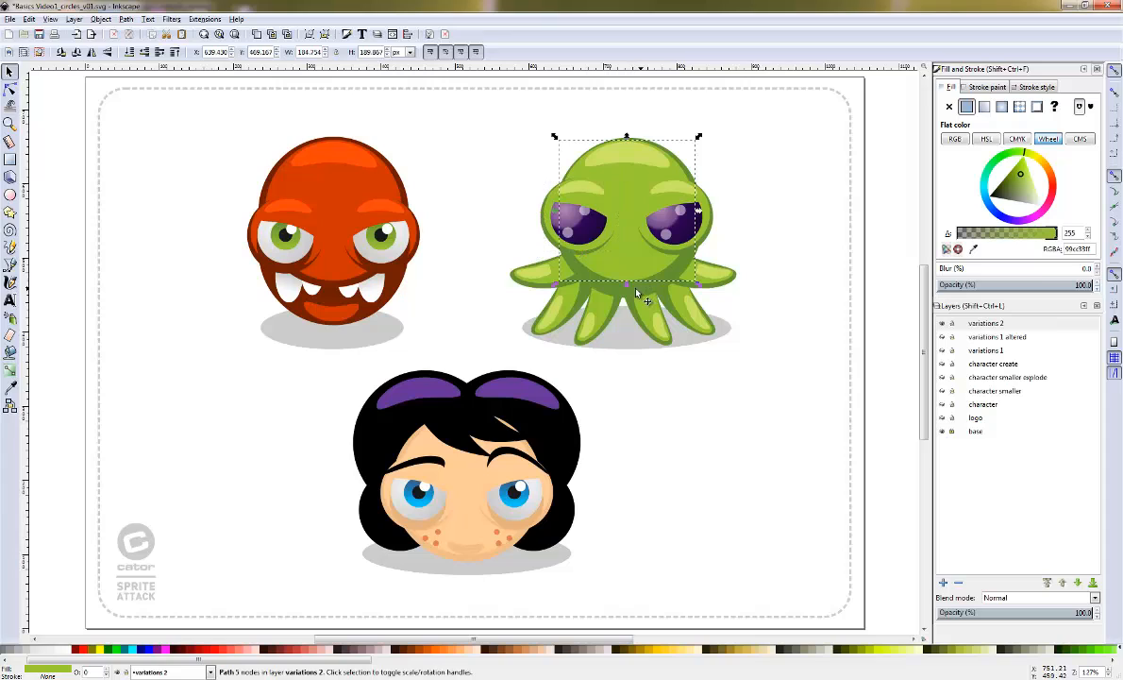
click(632, 161)
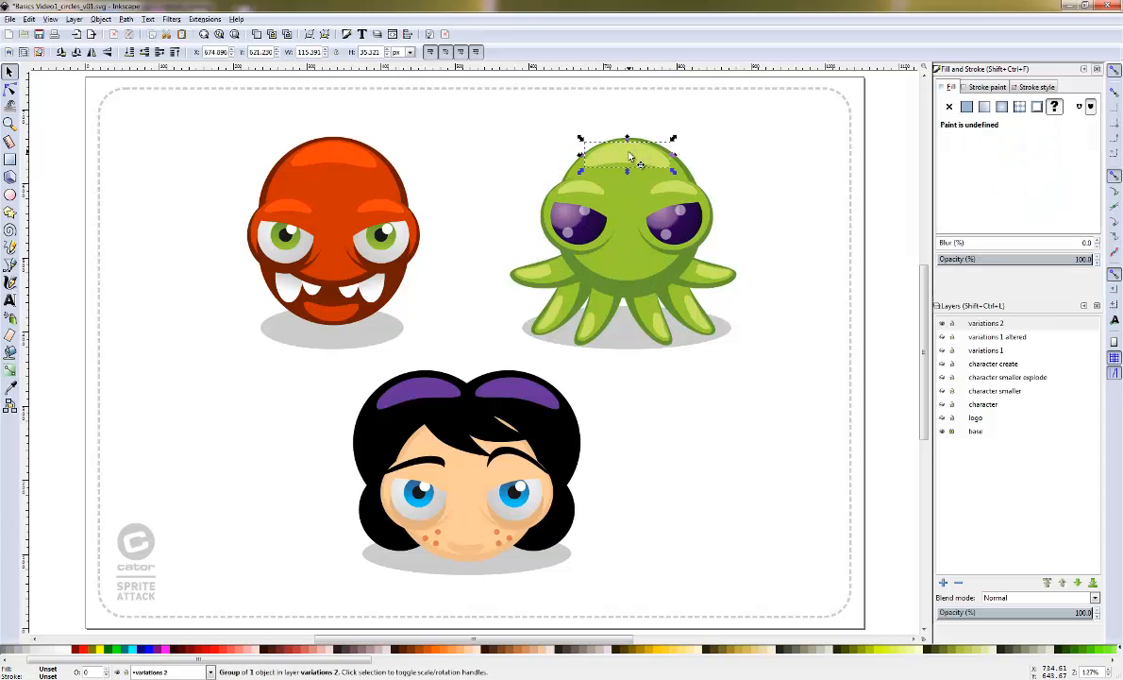
drag(632, 161, 632, 160)
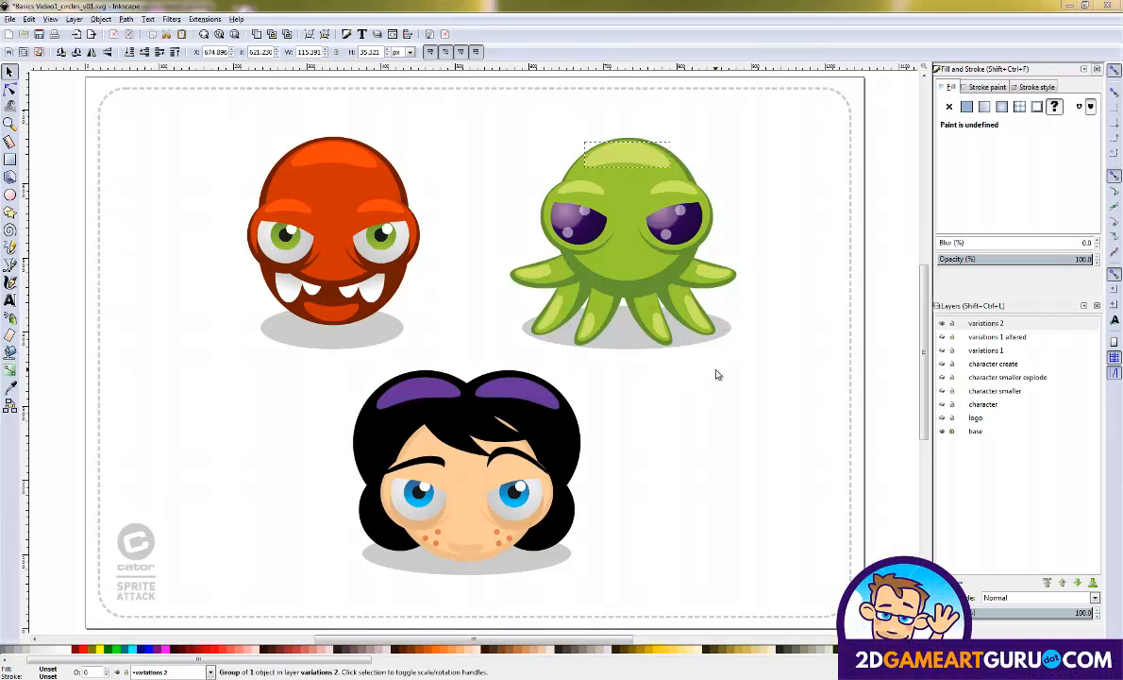
click(715, 376)
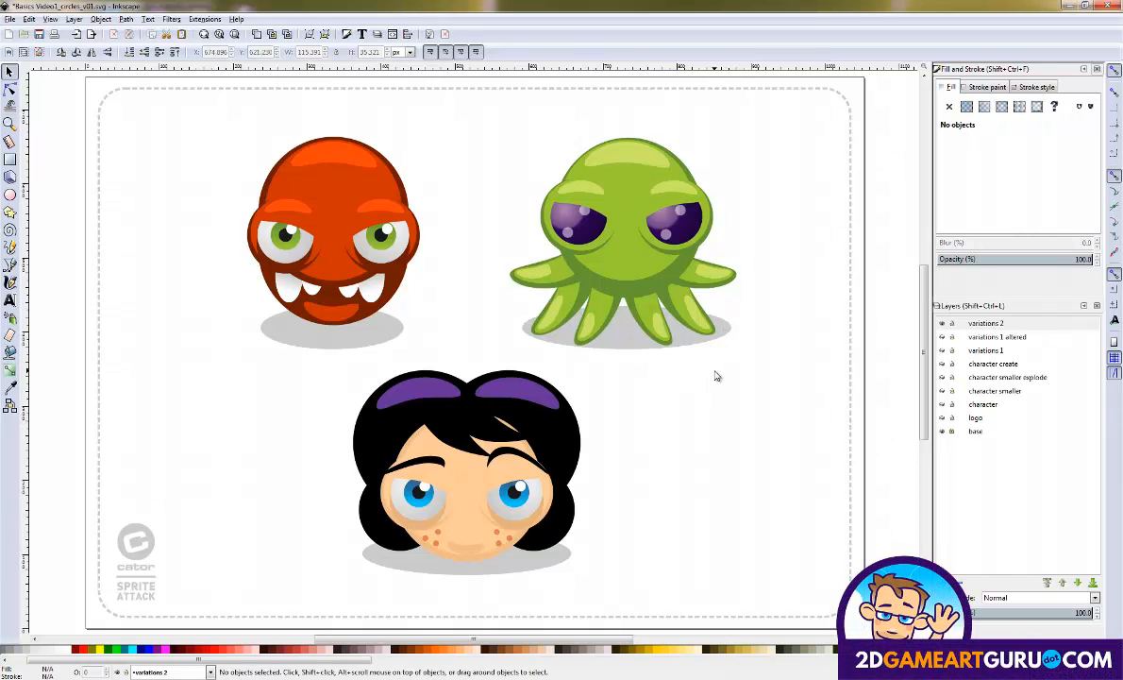